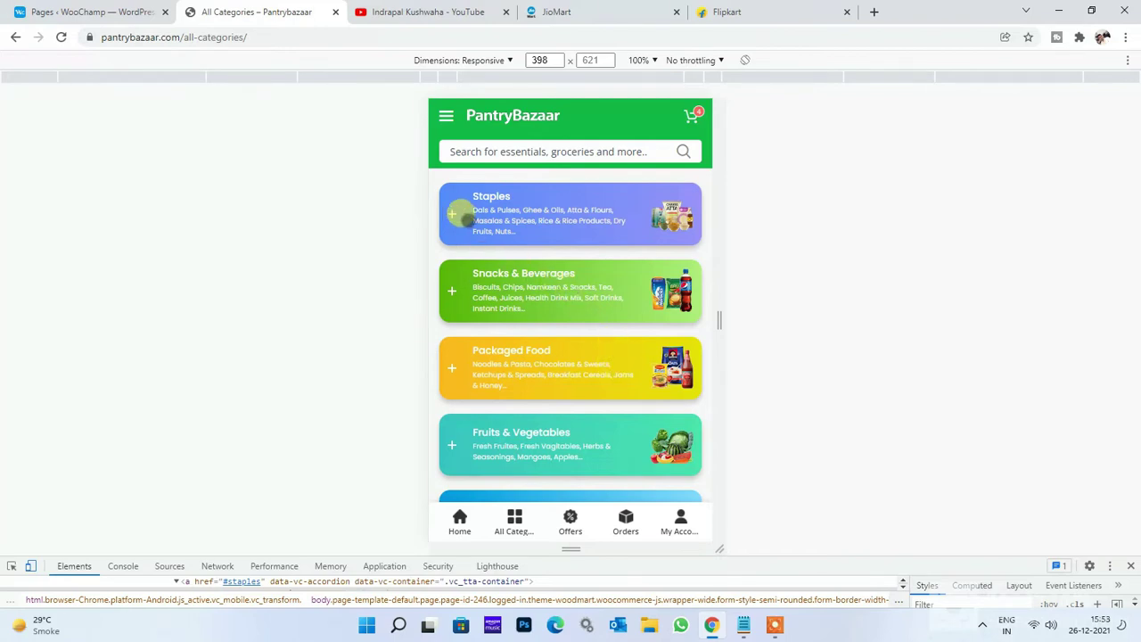
Step: Expand and collapse the Staples and Snacks & Beverages categories to examine how the PantryBazaar accordion behaves
left_click(459, 215)
left_click(459, 215)
left_click(461, 285)
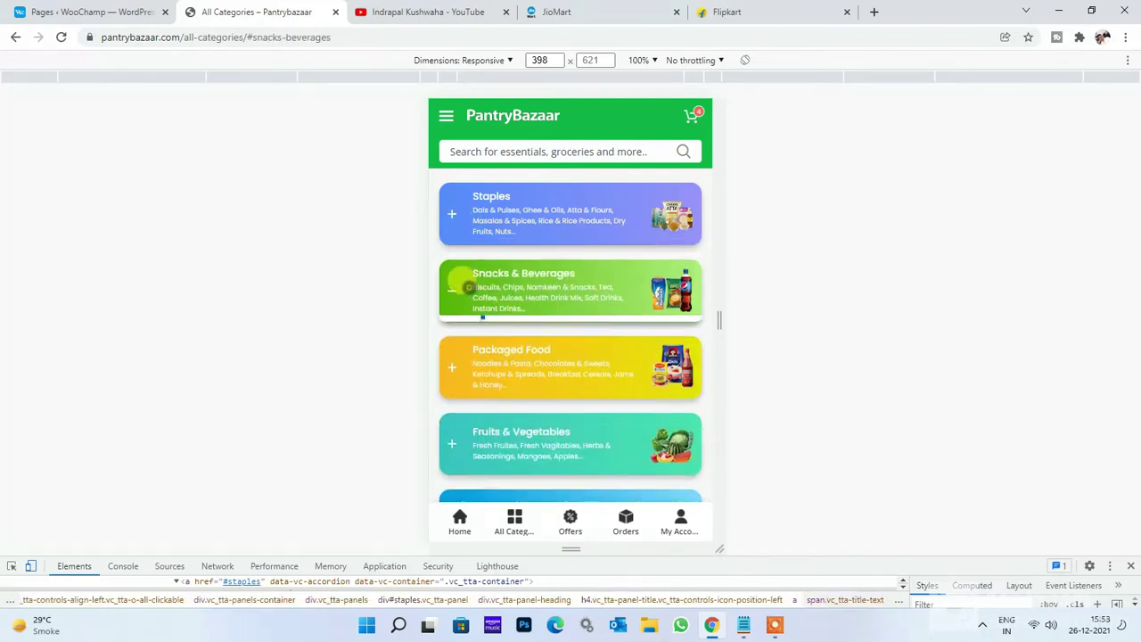
left_click(461, 285)
left_click(458, 210)
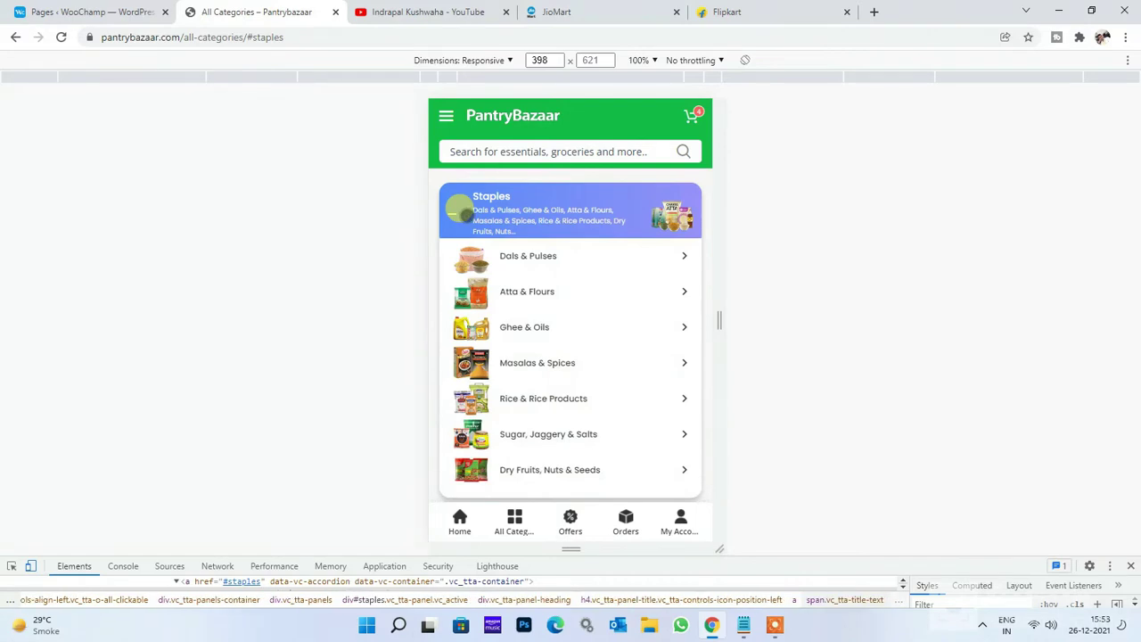
left_click(459, 210)
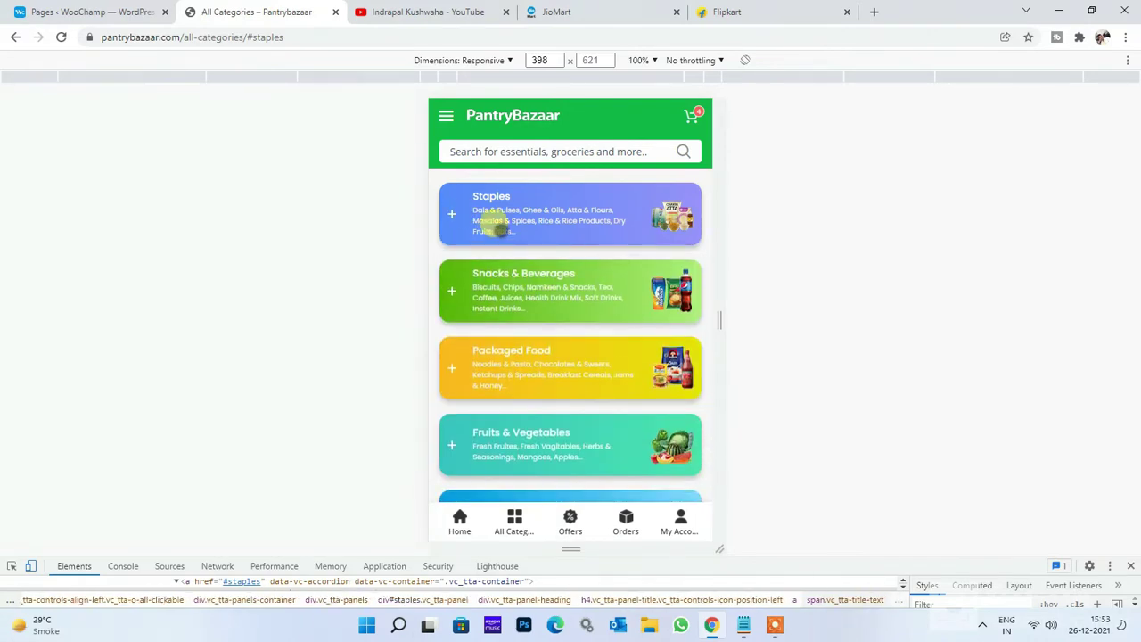
Step: Examine the expandable Groceries list on JioMart and Staples list on Flipkart, and return to the PantryBazaar categories page
left_click(622, 11)
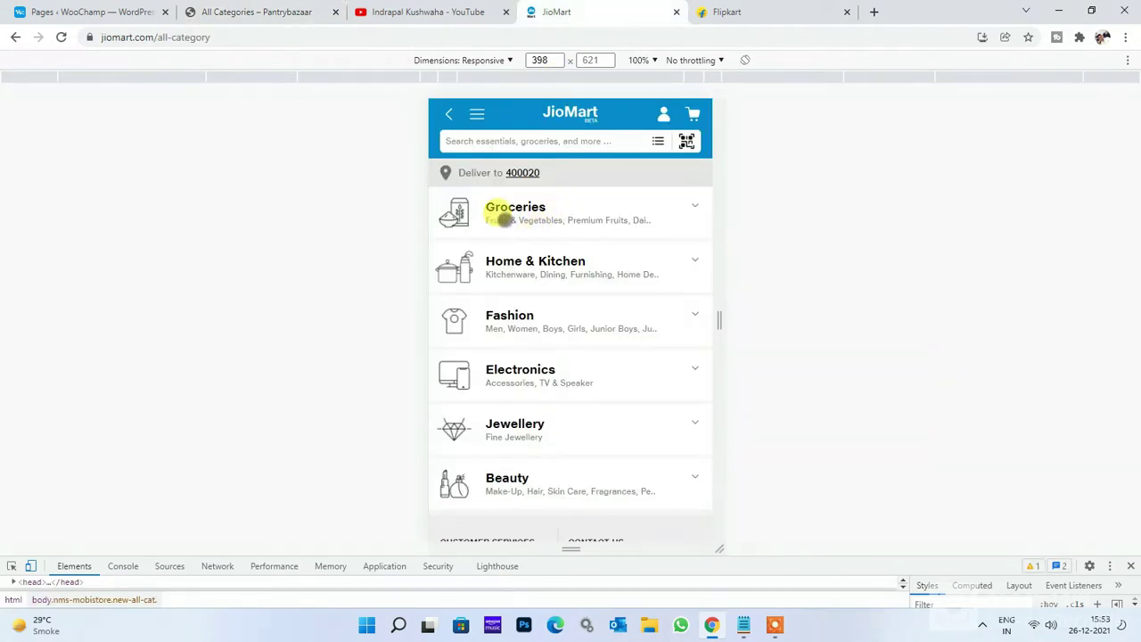
left_click(724, 11)
left_click(525, 285)
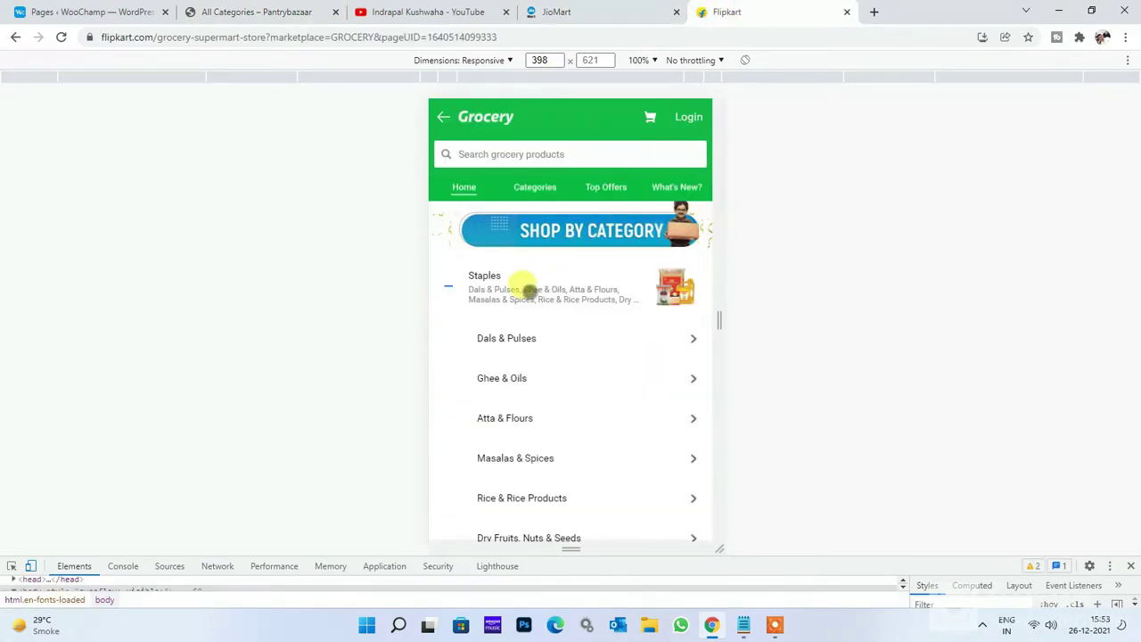
left_click(526, 290)
left_click(524, 287)
left_click(524, 288)
left_click(592, 11)
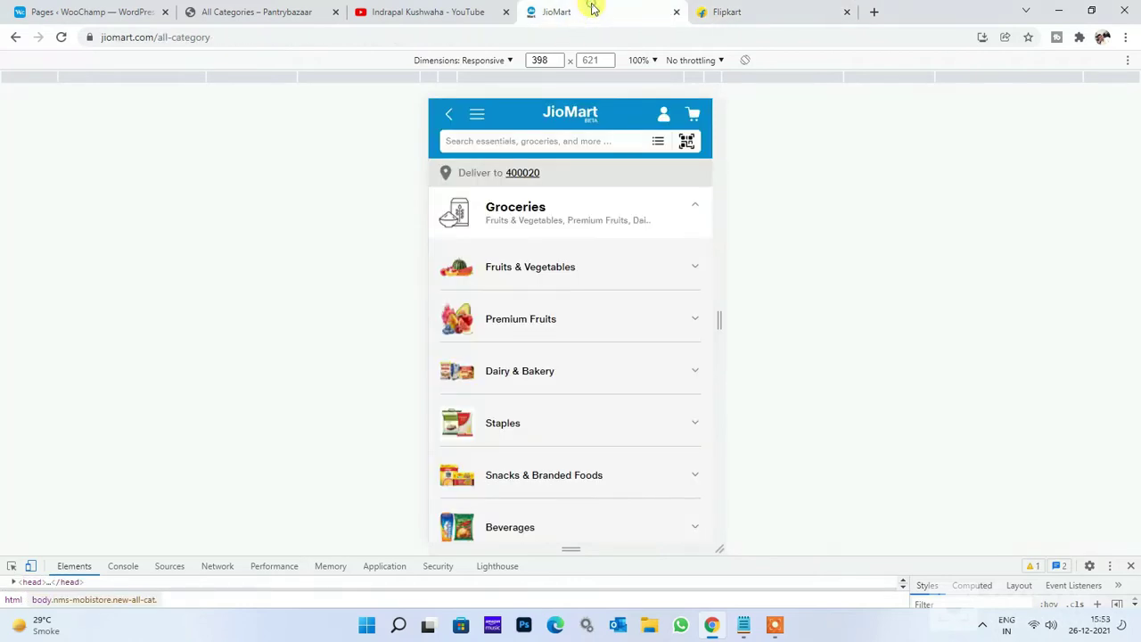
left_click(567, 205)
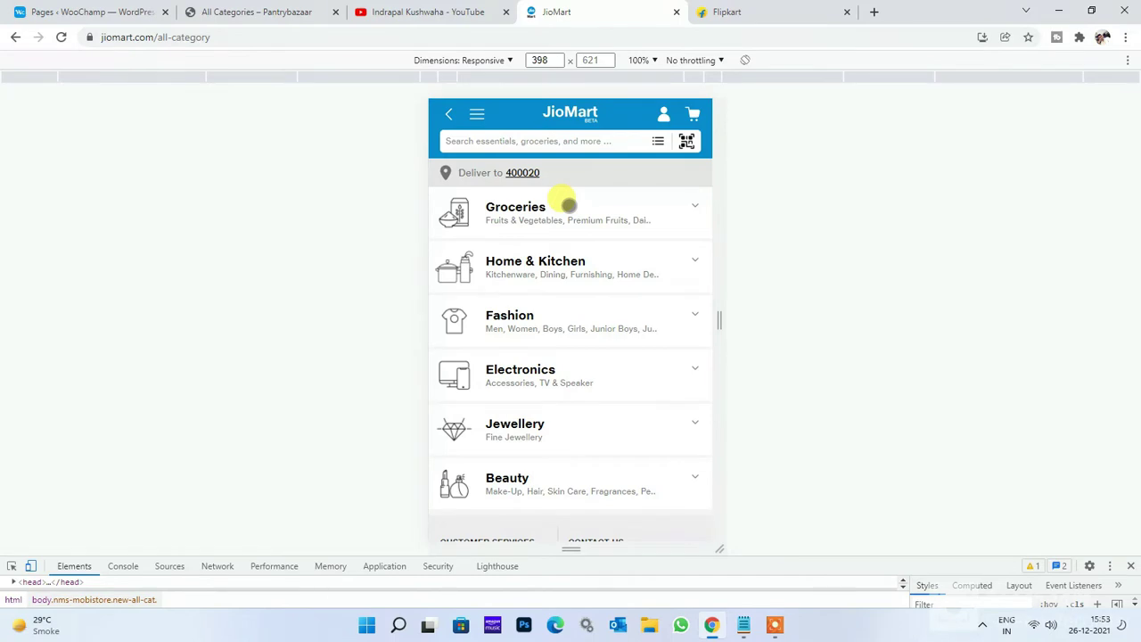
key("ctrl+2")
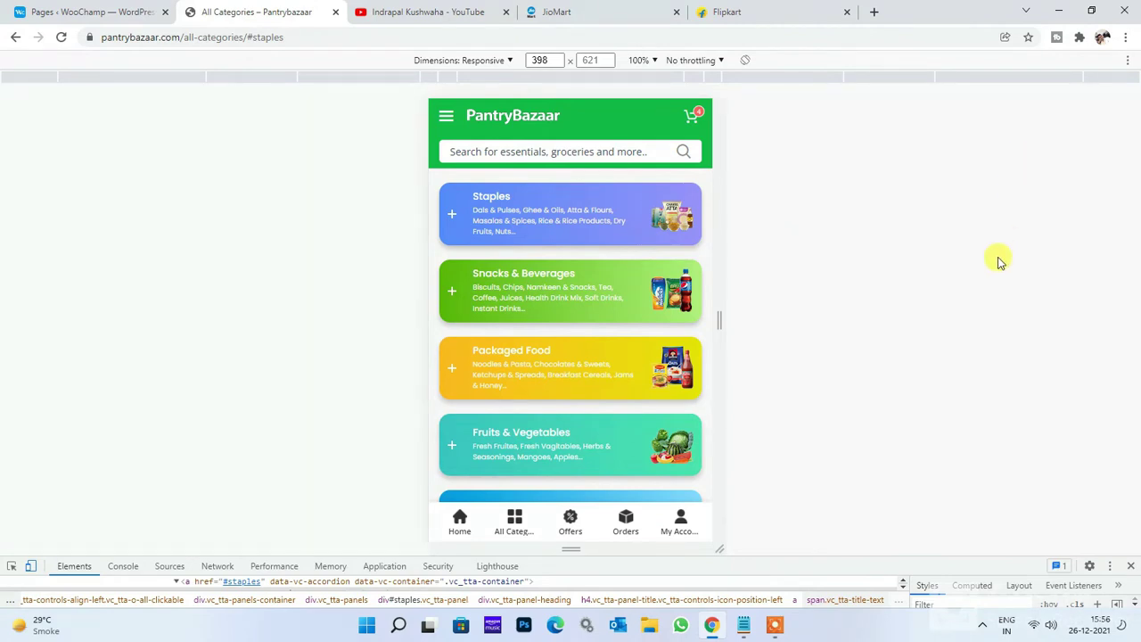
left_click(524, 188)
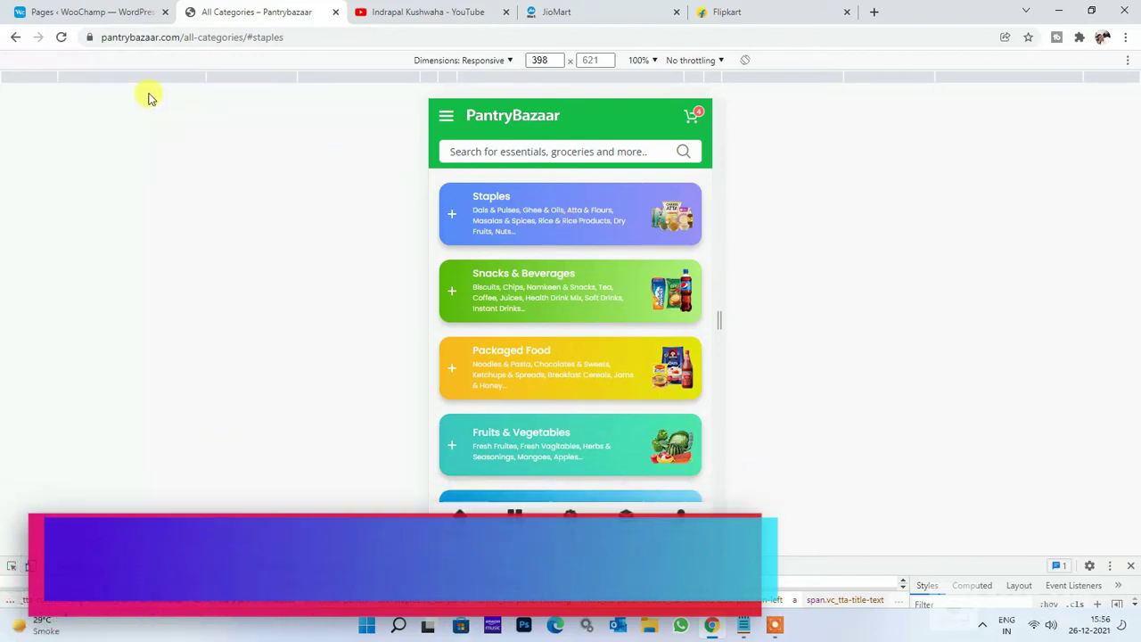
Step: Create a new page titled "All Categories" on the WooChamp WordPress site and publish it
left_click(67, 11)
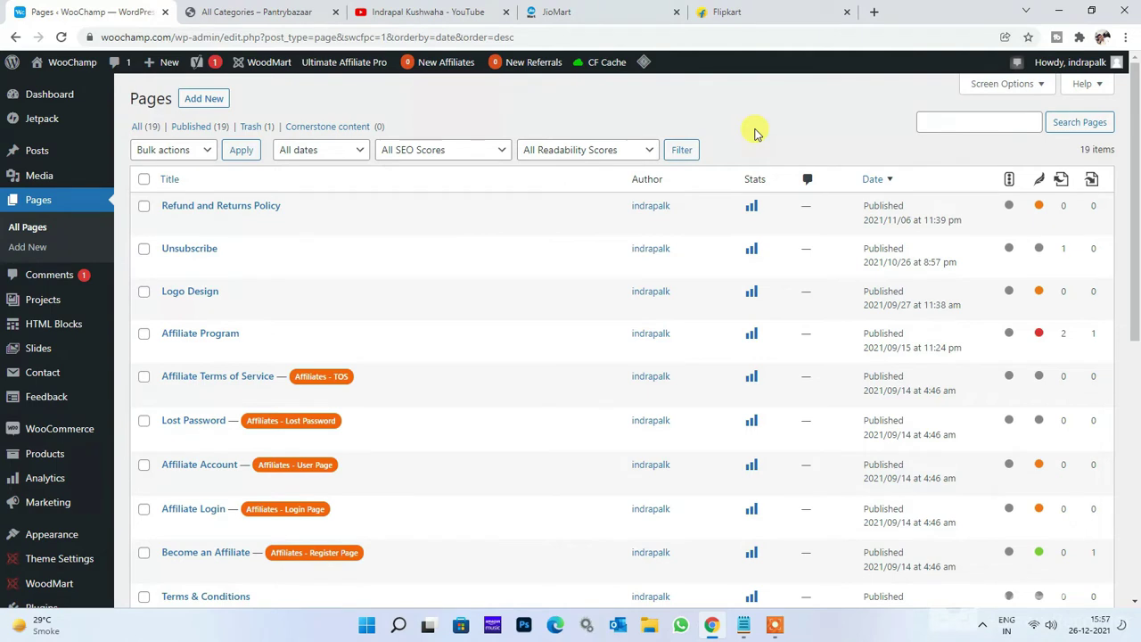
left_click(214, 104)
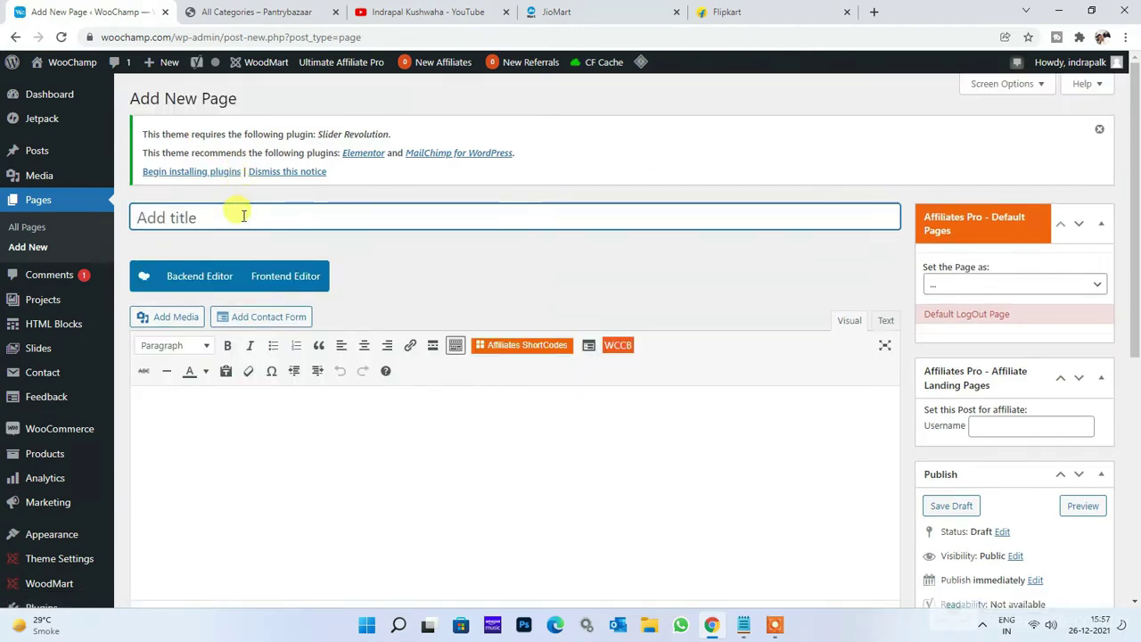
type("Akk")
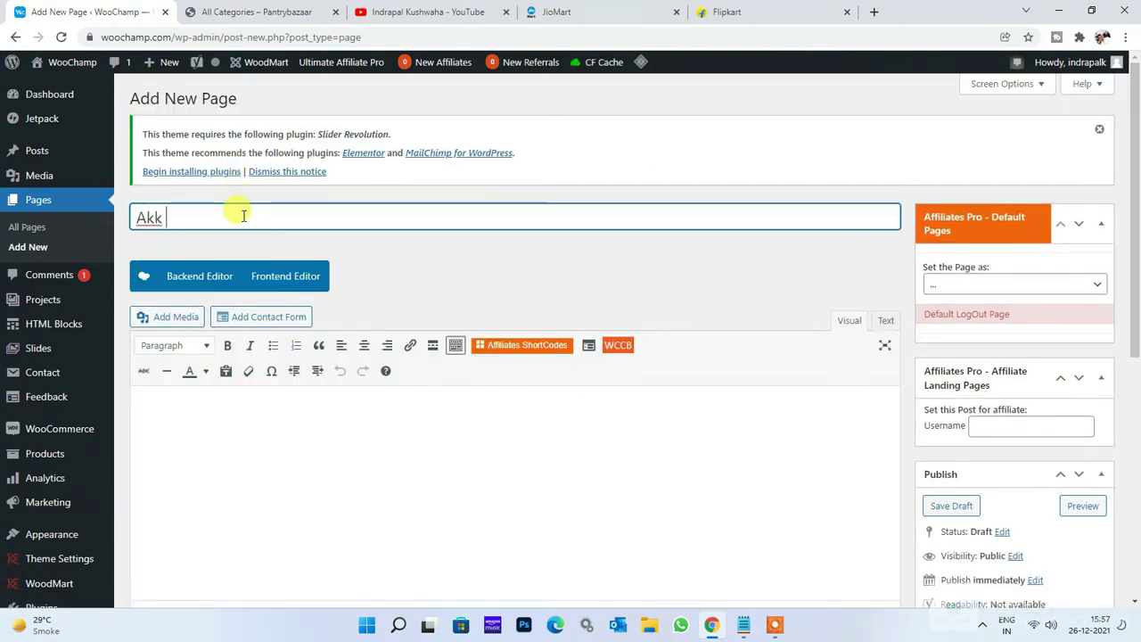
key("BackSpace")
key("BackSpace")
type("ll Categories")
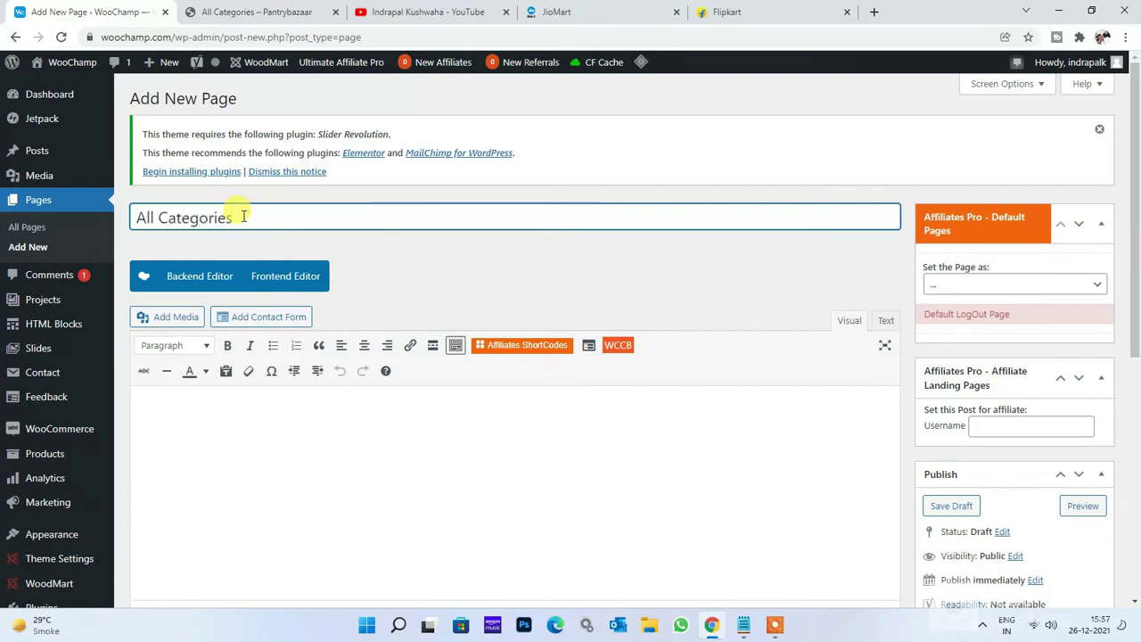
left_click(382, 276)
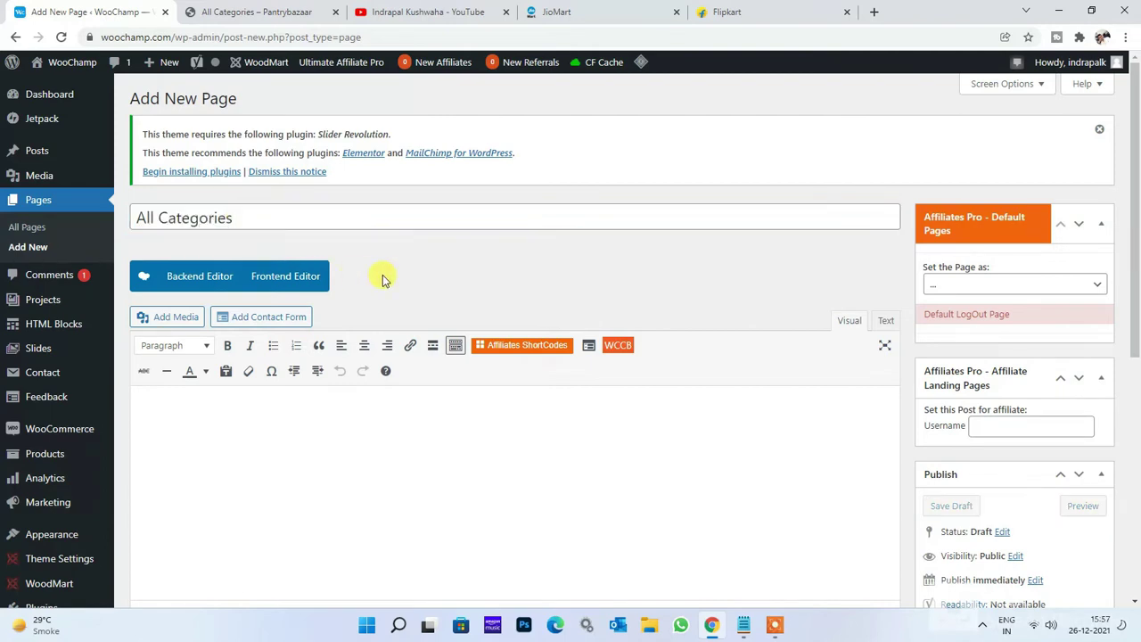
scroll(1061, 466, "down", 2)
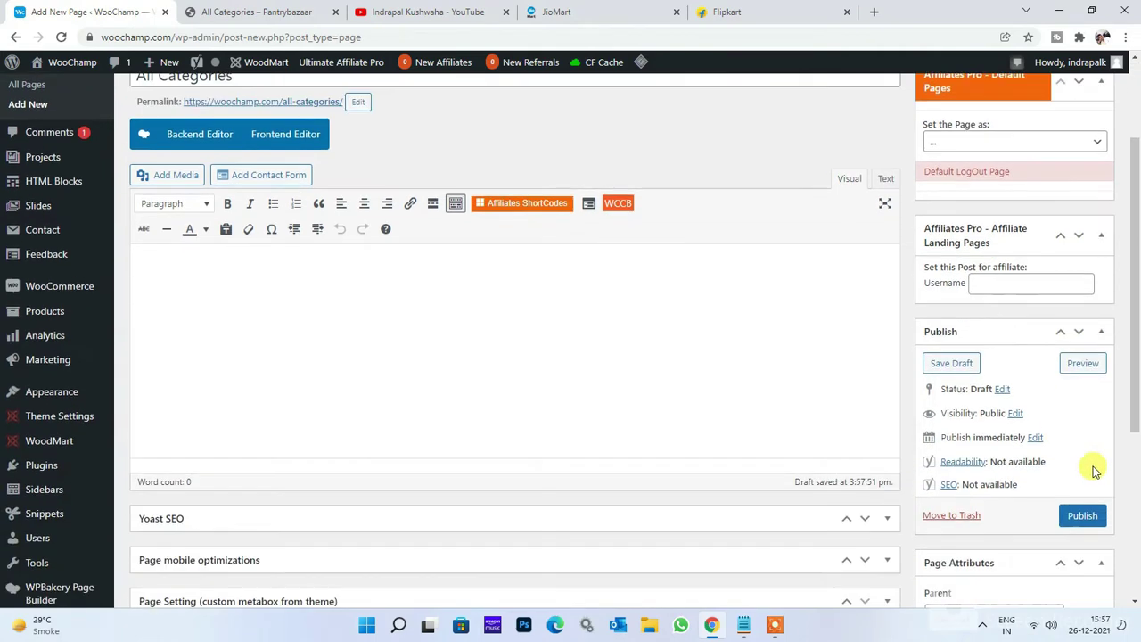
left_click(1079, 525)
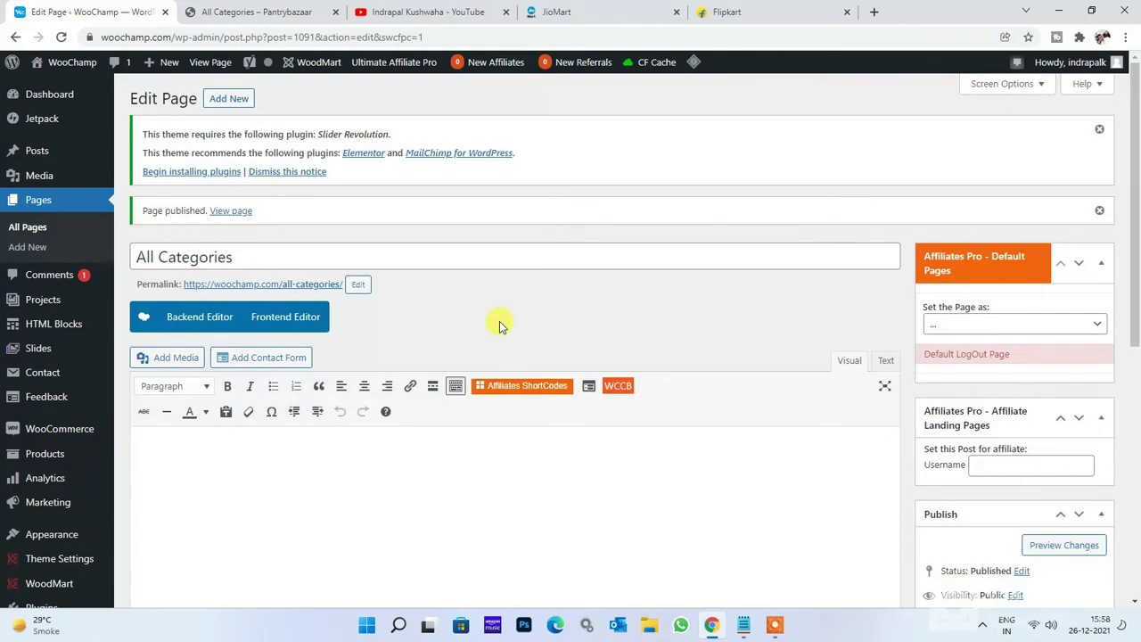
Step: Switch the page to the WPBakery backend editor and add an Accordion element
left_click(181, 315)
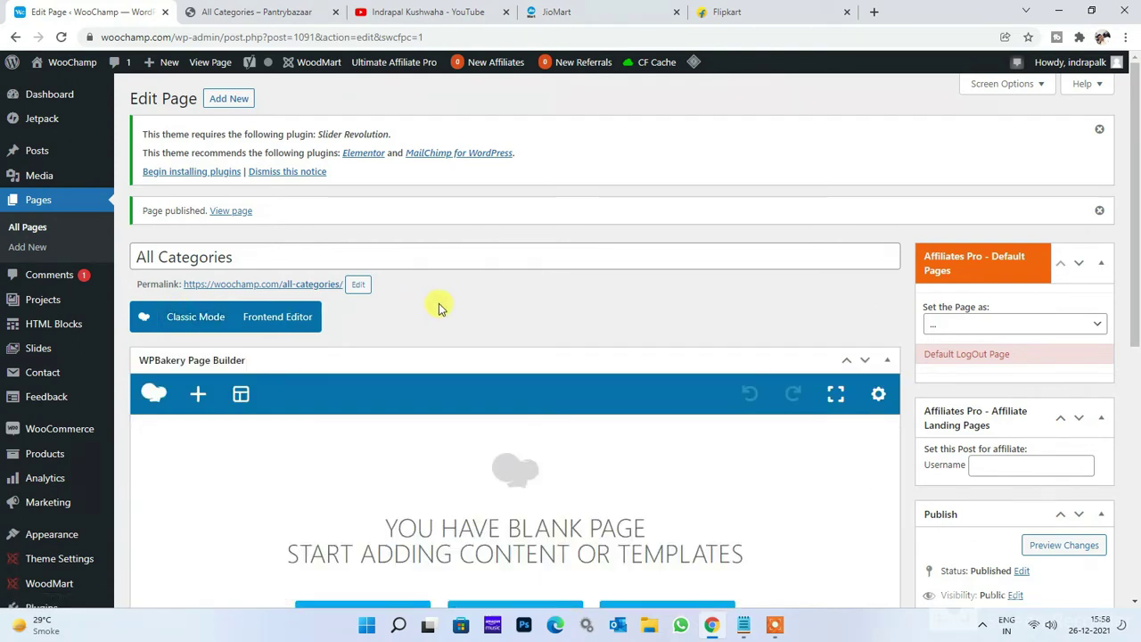
scroll(428, 386, "down", 2)
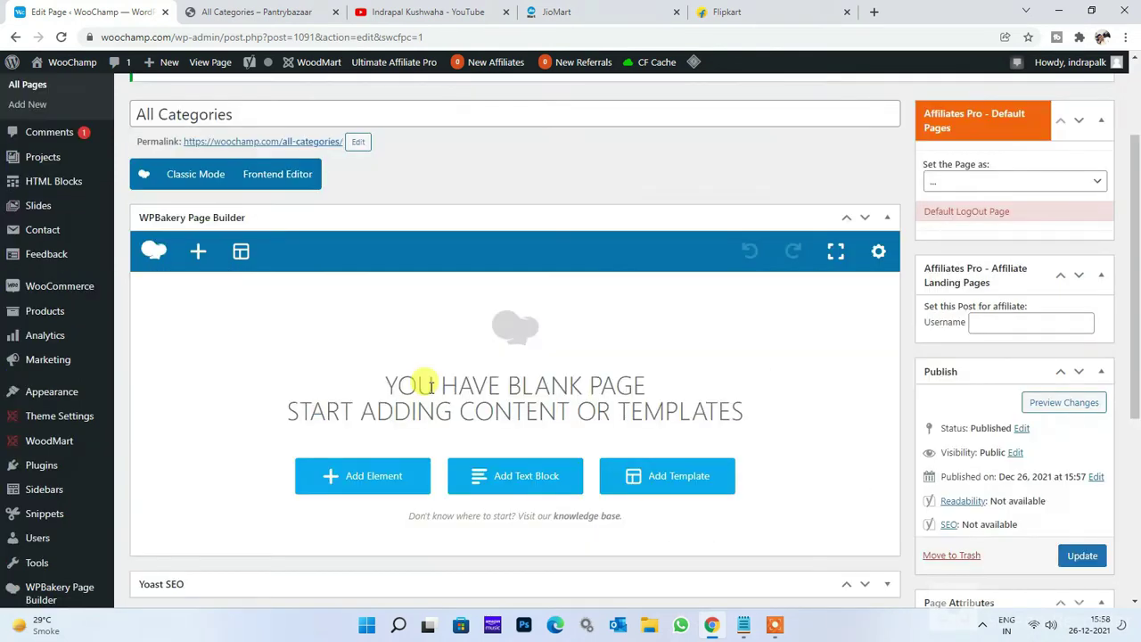
left_click(349, 496)
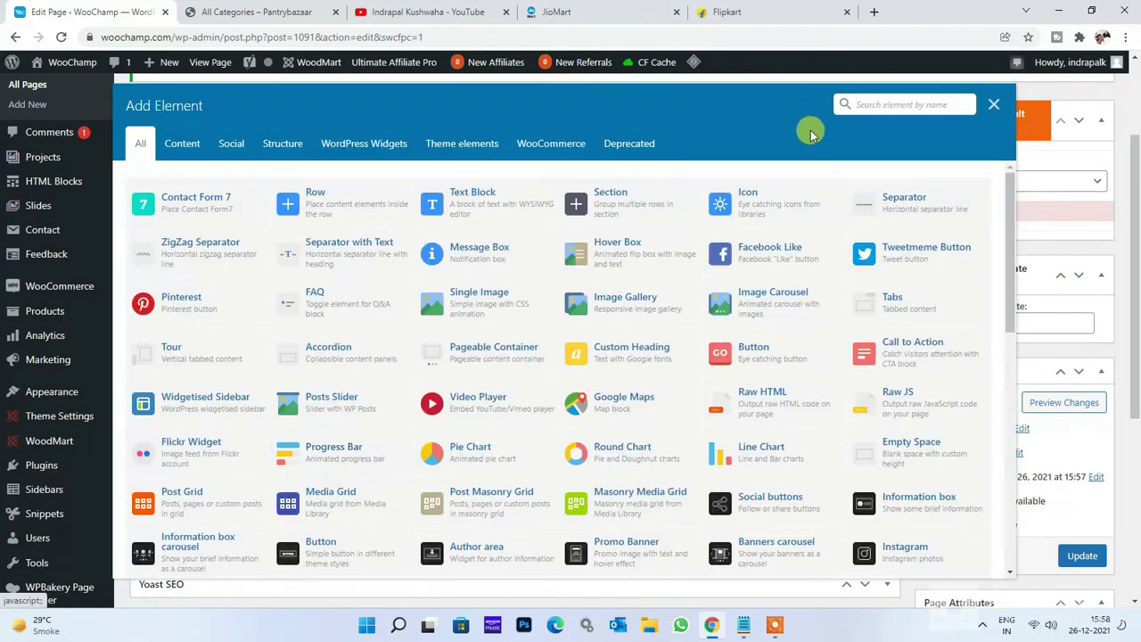
left_click(370, 355)
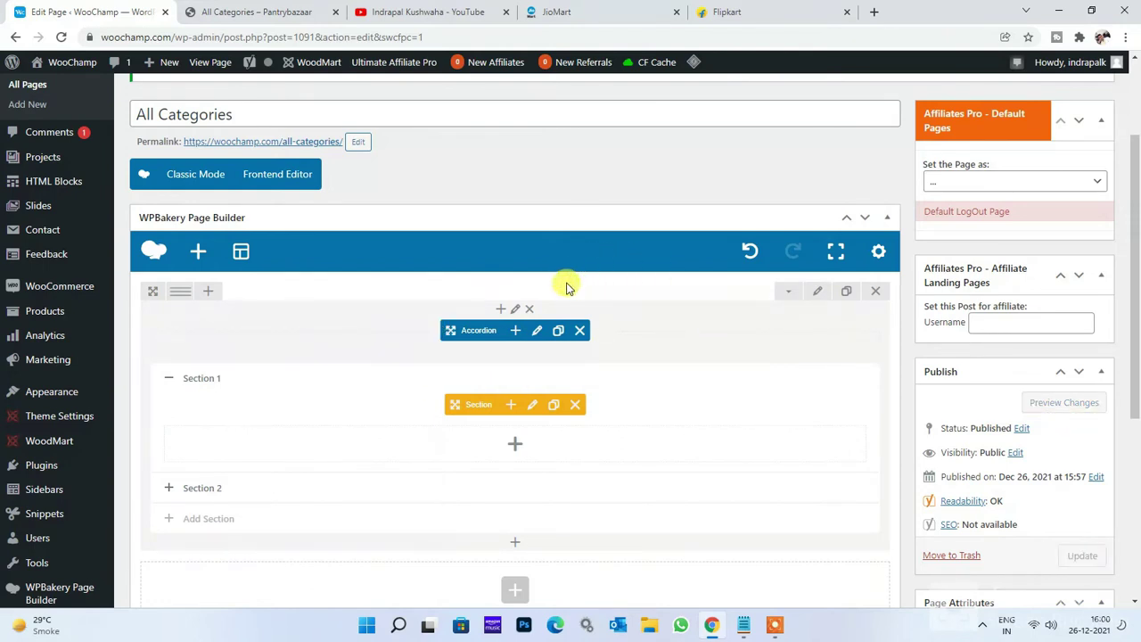
Step: Set the element ID of the column containing the accordion to "all-categories", save the settings and update the page
left_click(515, 310)
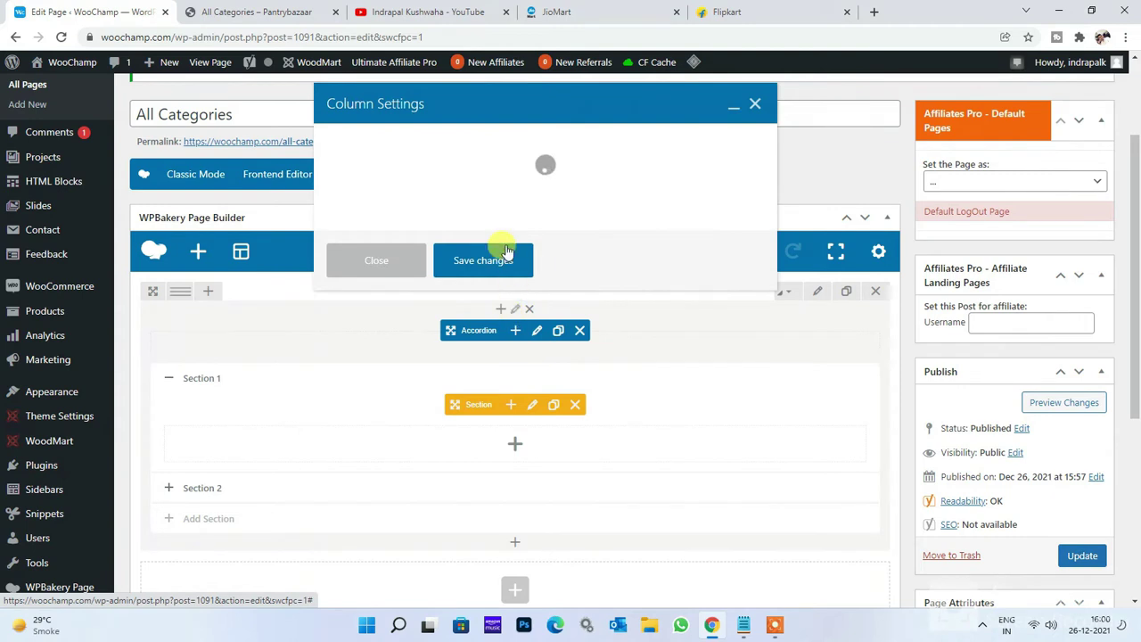
scroll(474, 247, "down", 10)
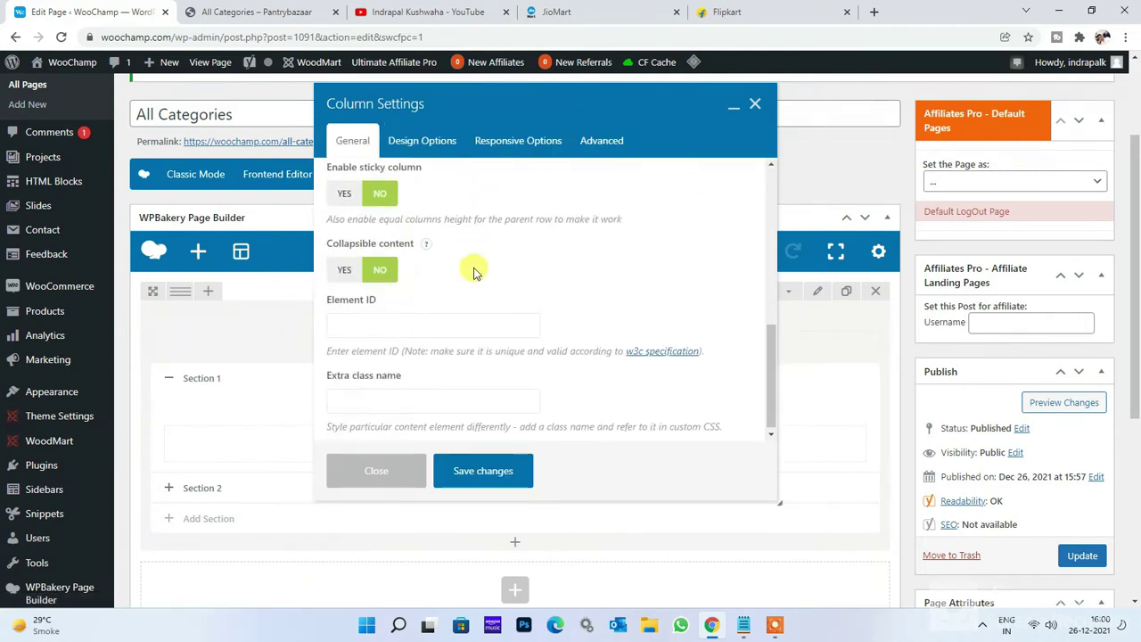
left_click_drag(328, 296, 458, 295)
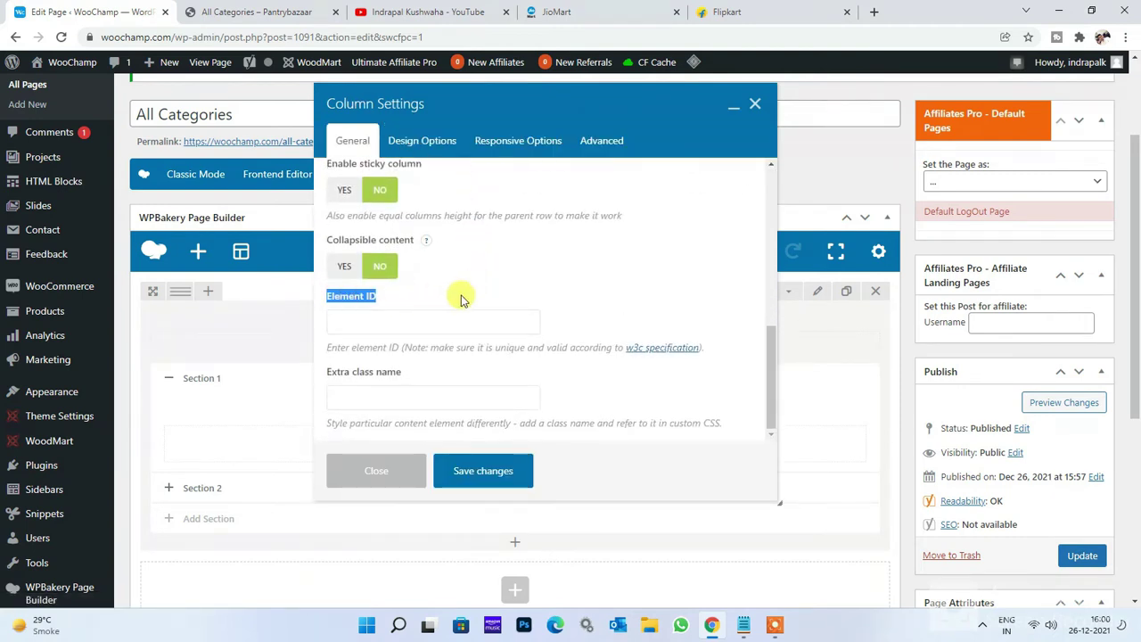
left_click(395, 318)
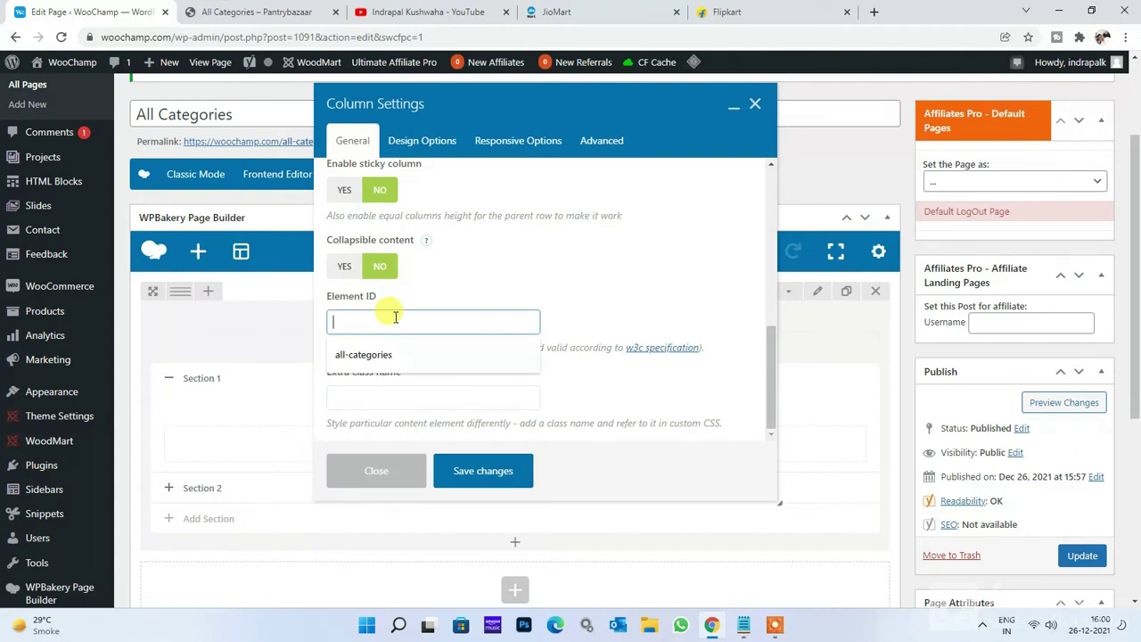
type("all-categories")
left_click(363, 354)
left_click(540, 299)
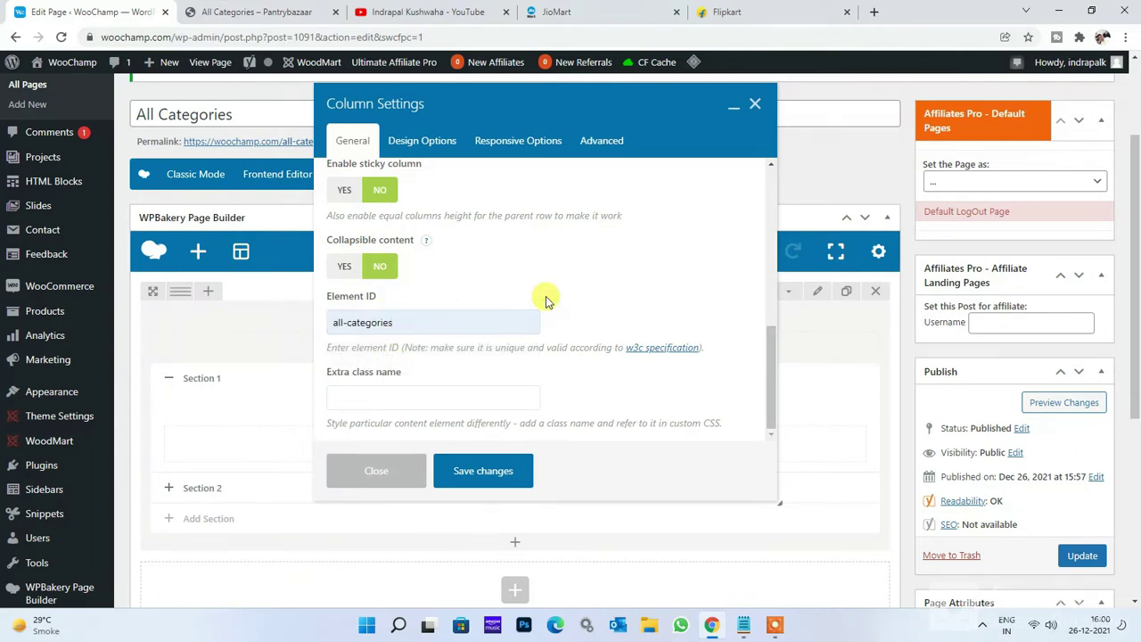
left_click(485, 470)
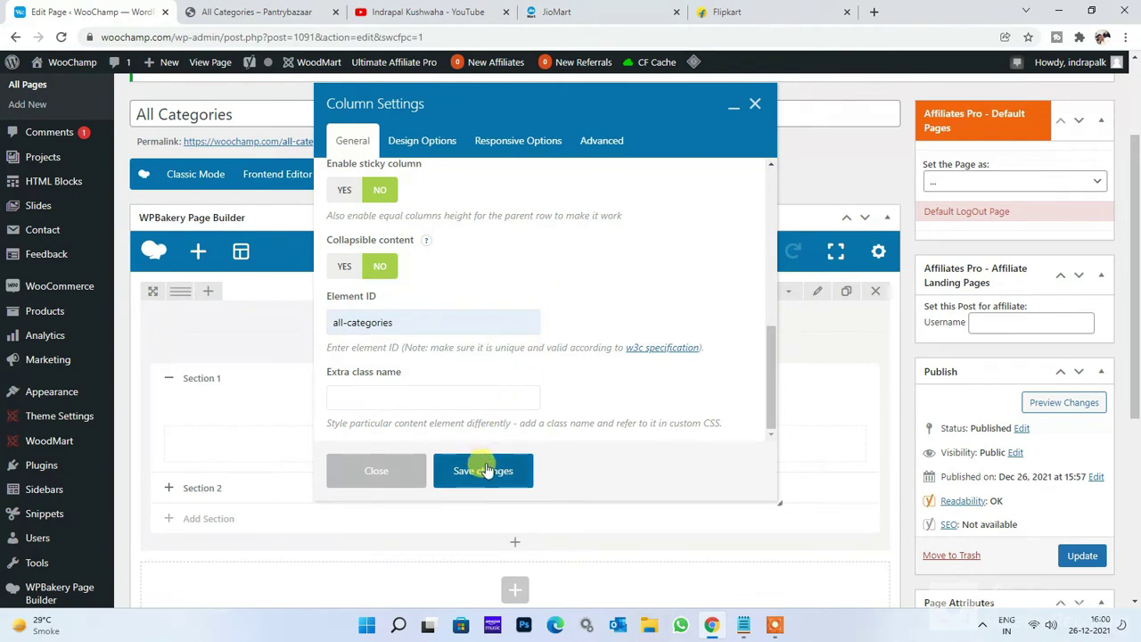
left_click(1082, 555)
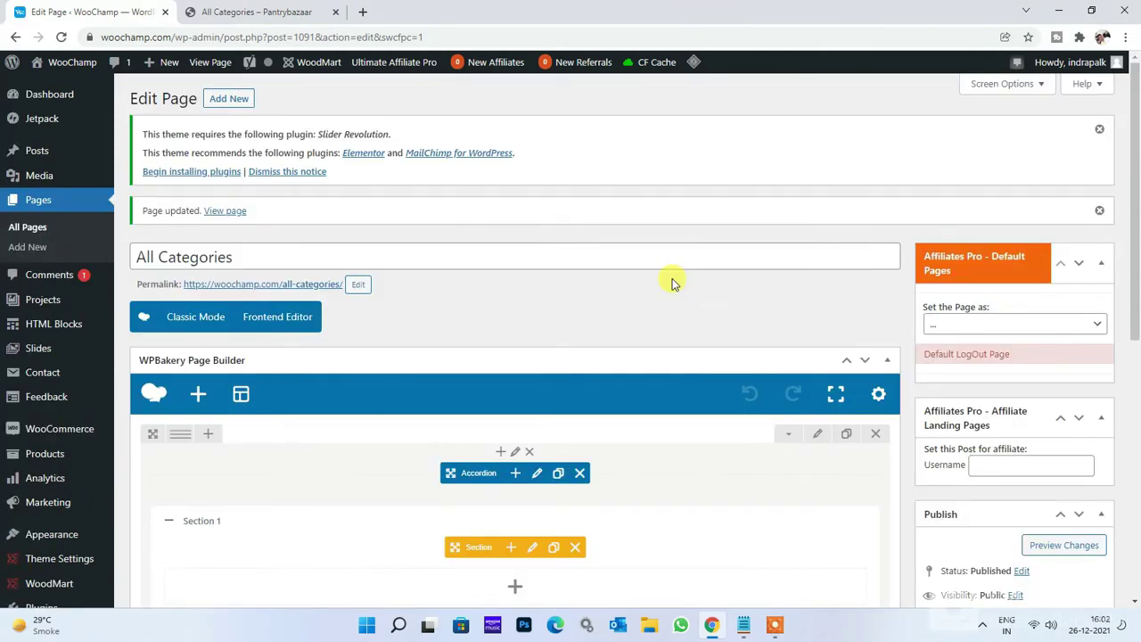
Step: Open the accordion's settings and set its style to Flat
scroll(601, 377, "down", 1)
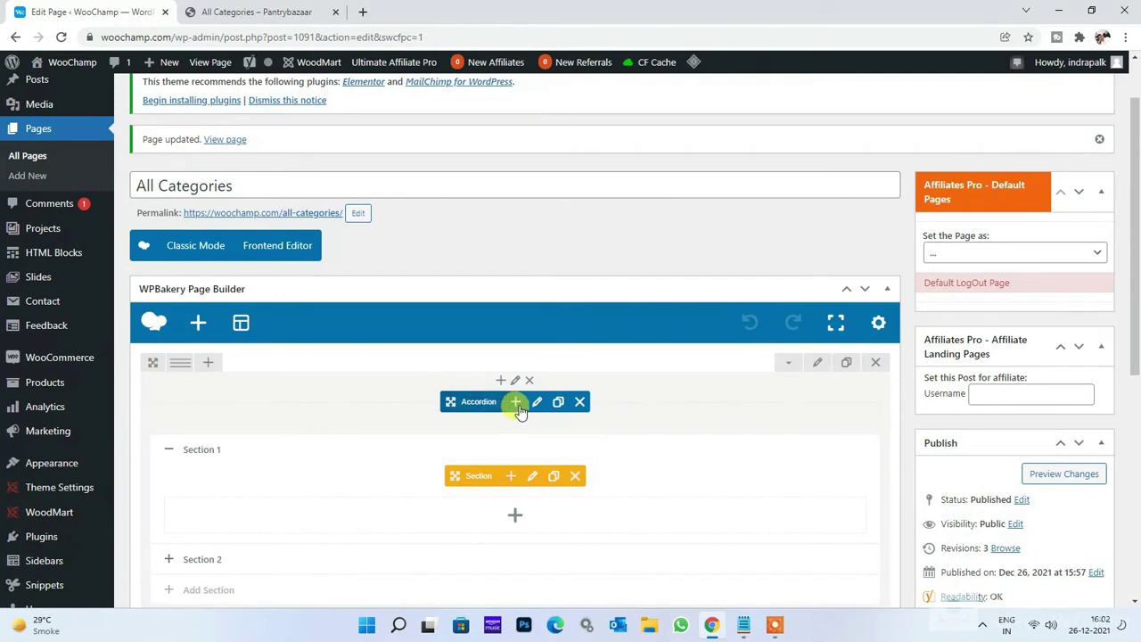
left_click(535, 402)
left_click(379, 472)
left_click(535, 406)
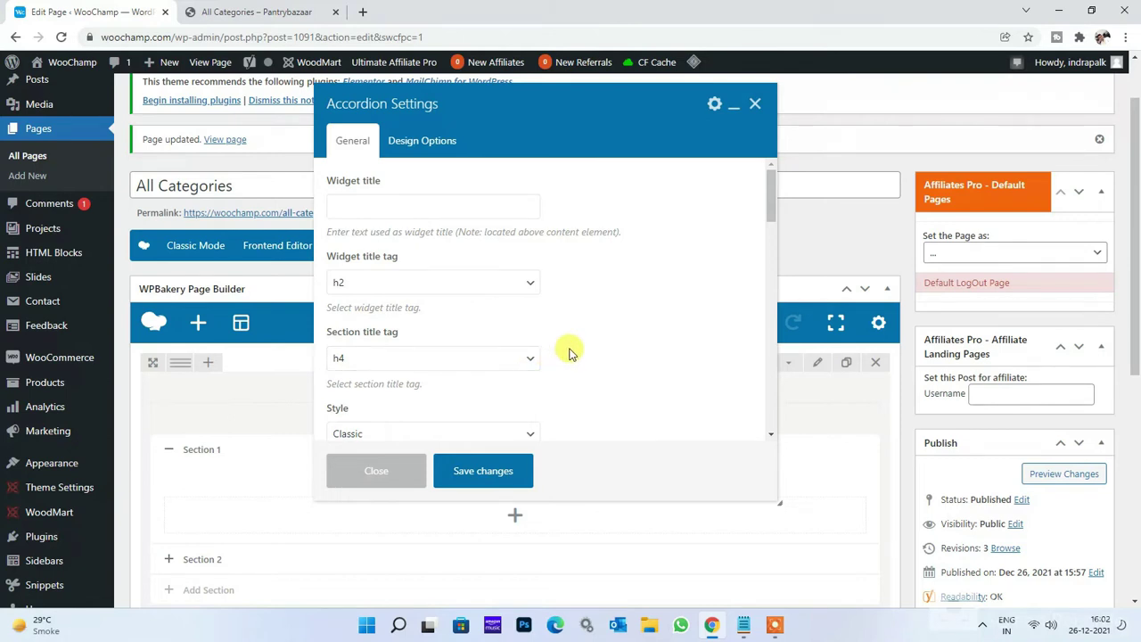
scroll(561, 352, "down", 2)
left_click(479, 285)
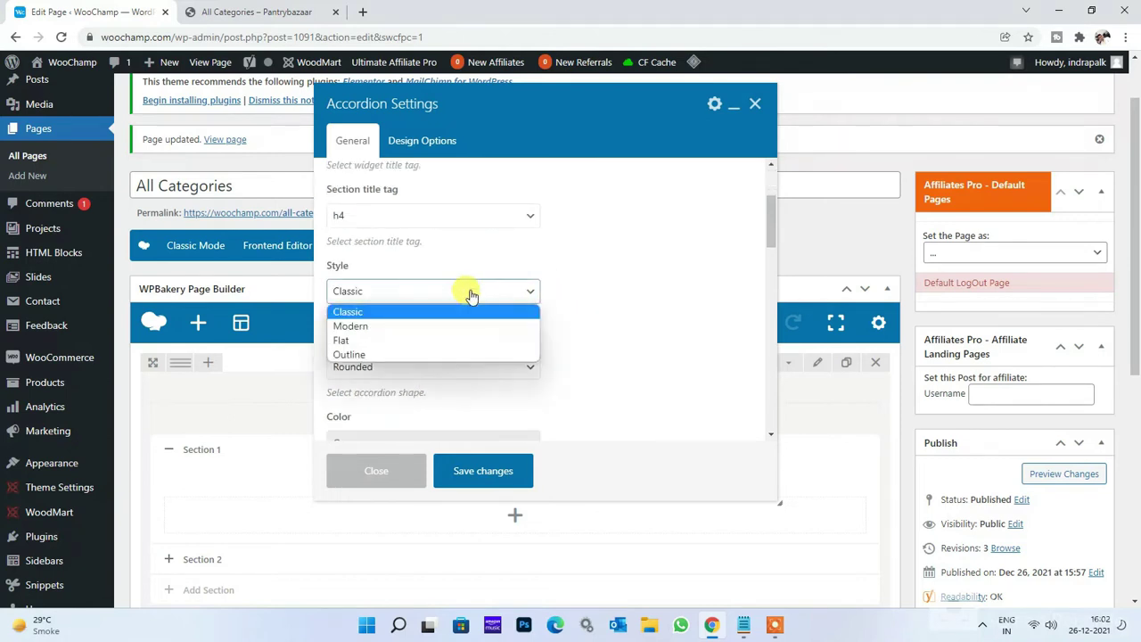
left_click(360, 343)
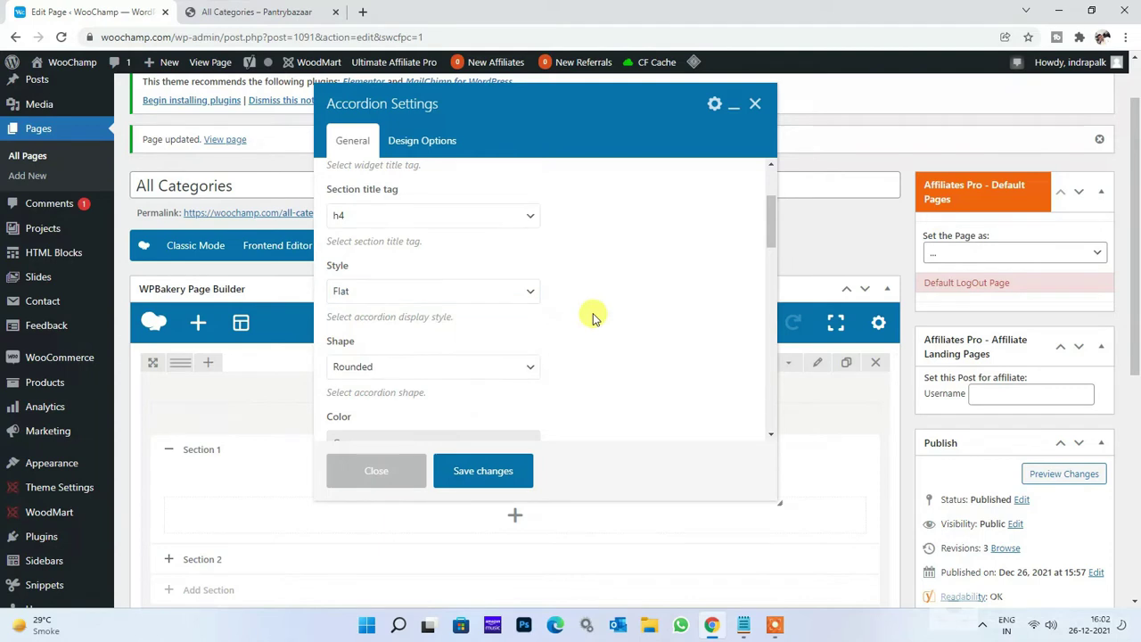
Step: Set the accordion's shape to Square and its color to White
scroll(591, 313, "down", 1)
left_click(399, 299)
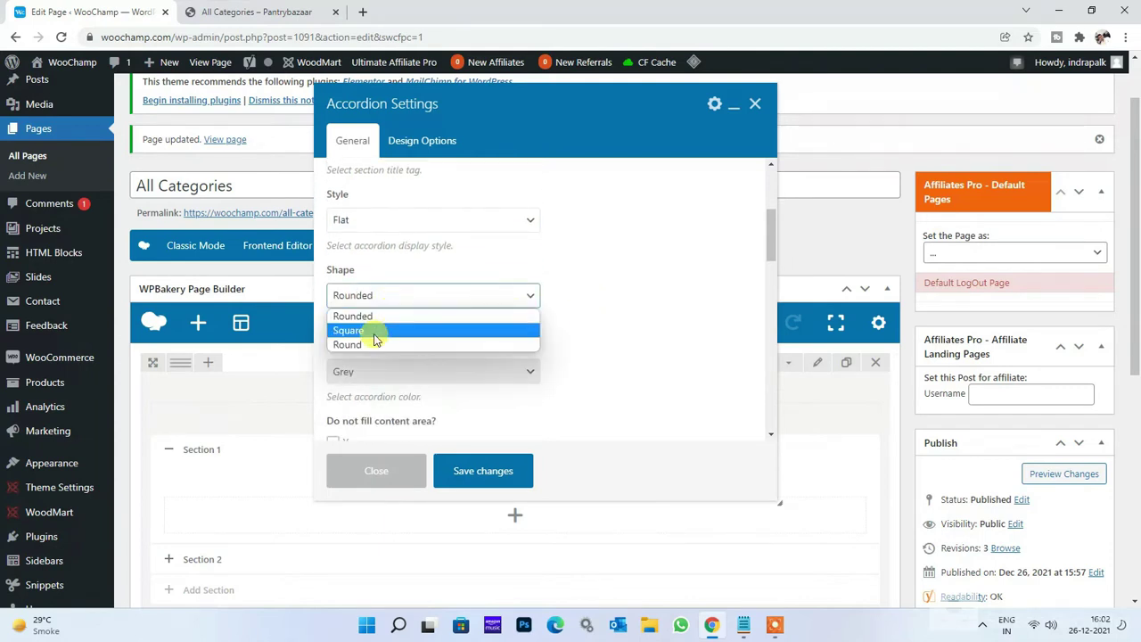
left_click(374, 339)
scroll(509, 338, "down", 1)
left_click(395, 301)
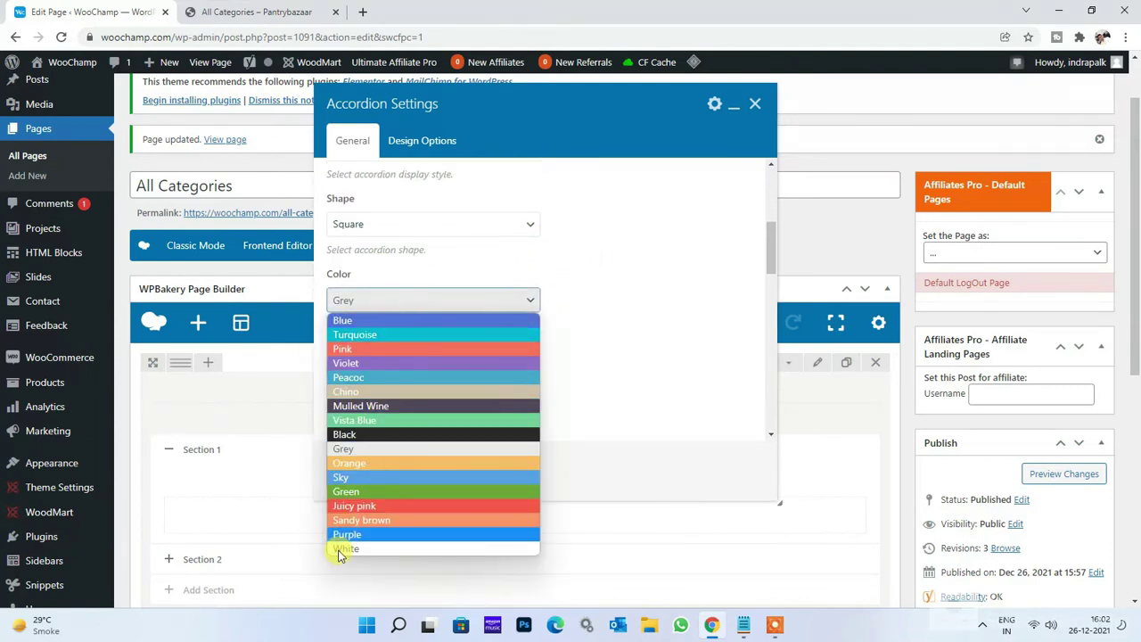
left_click(343, 548)
Step: Set the accordion's gap to 20px
scroll(570, 347, "down", 2)
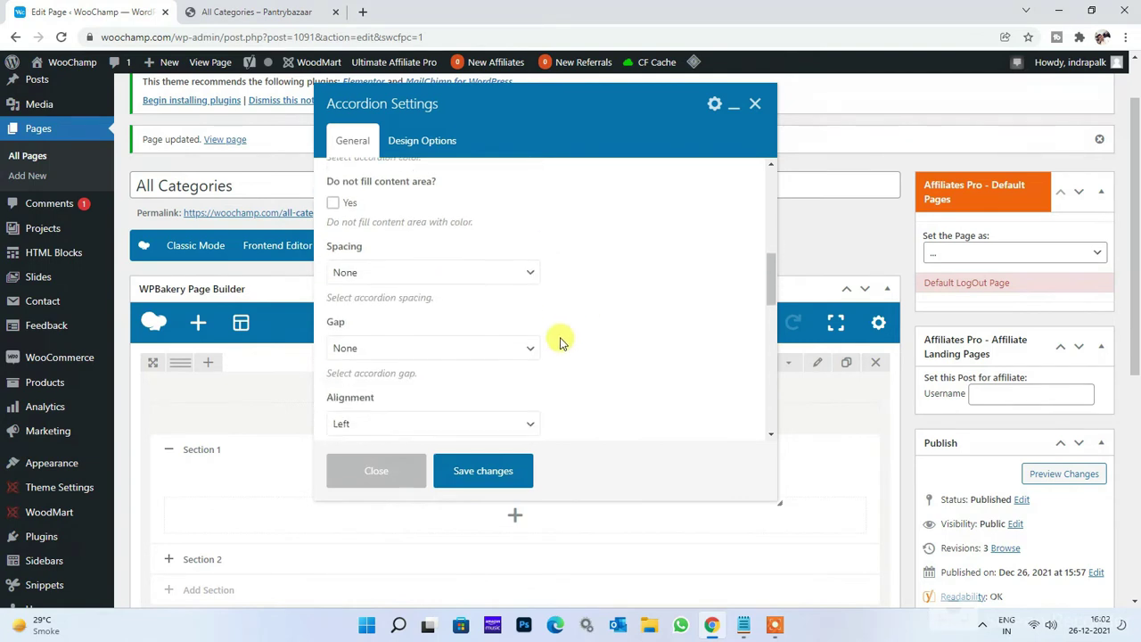
scroll(560, 341, "down", 1)
left_click(365, 305)
left_click(351, 437)
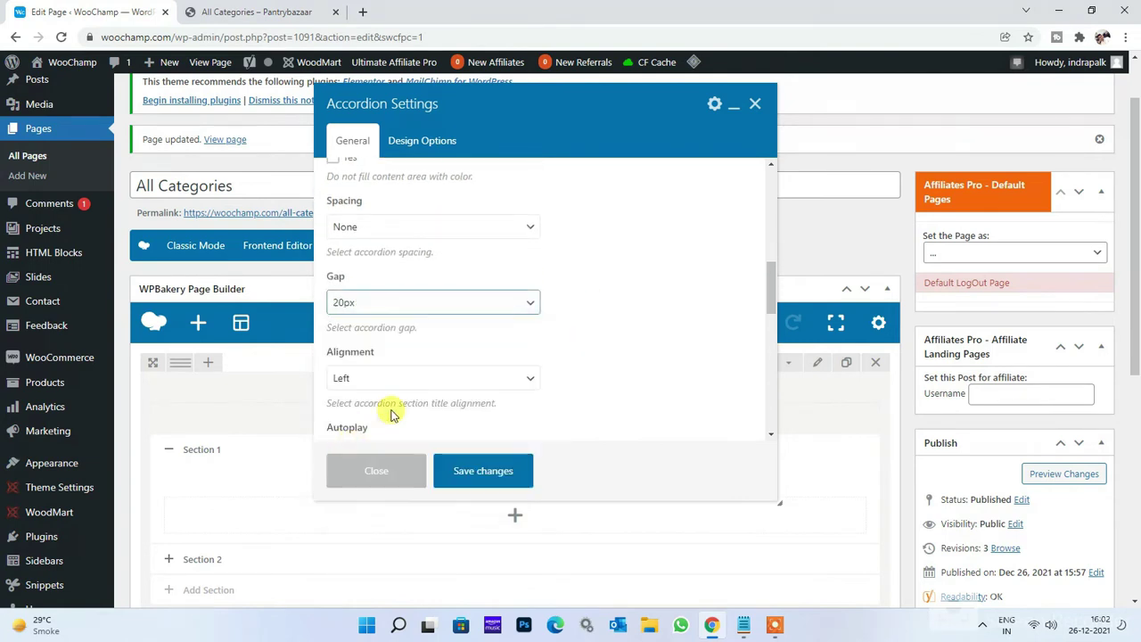
Step: Allow all accordion sections to collapse and keep Plus as the navigation icon, comparing it with the Pantrybazaar reference page
scroll(624, 279, "down", 4)
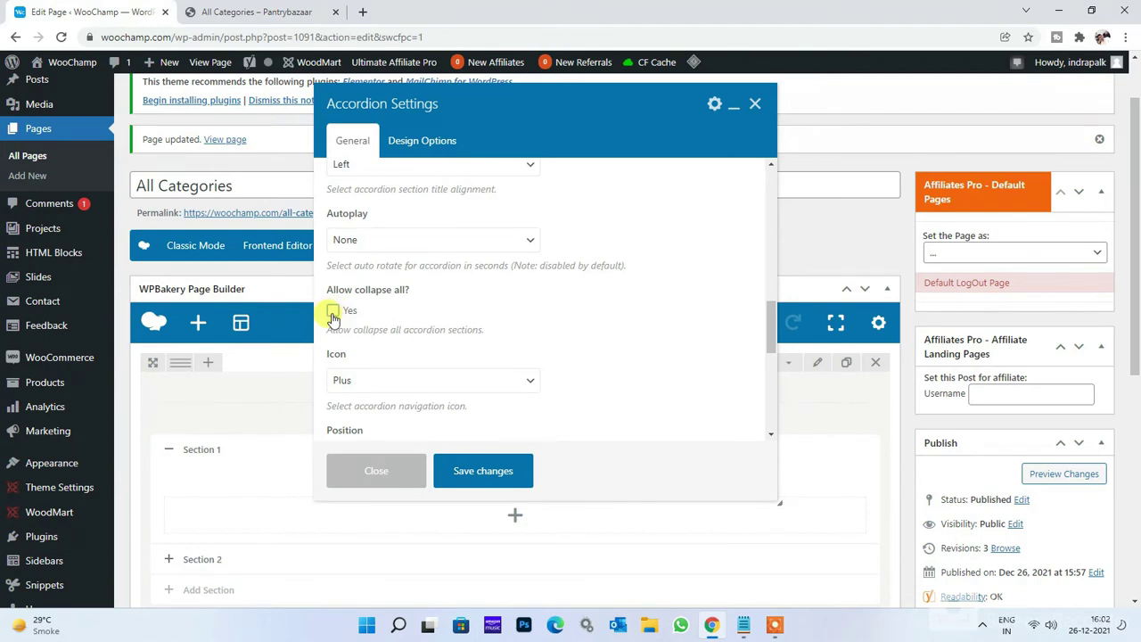
left_click(333, 312)
left_click(371, 384)
left_click(369, 380)
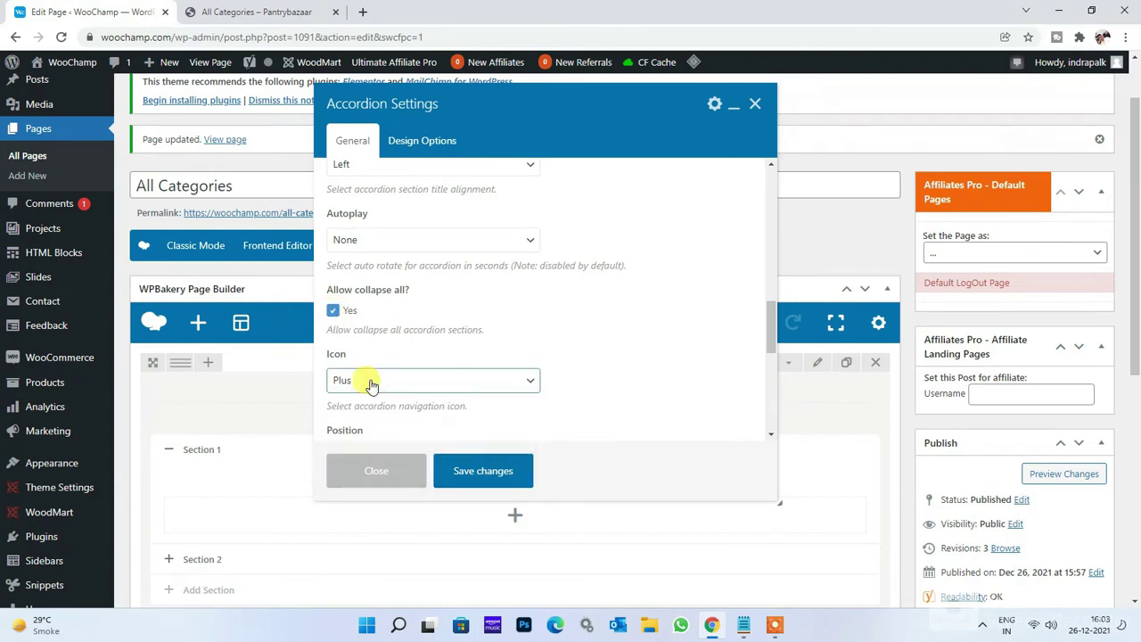
left_click(256, 12)
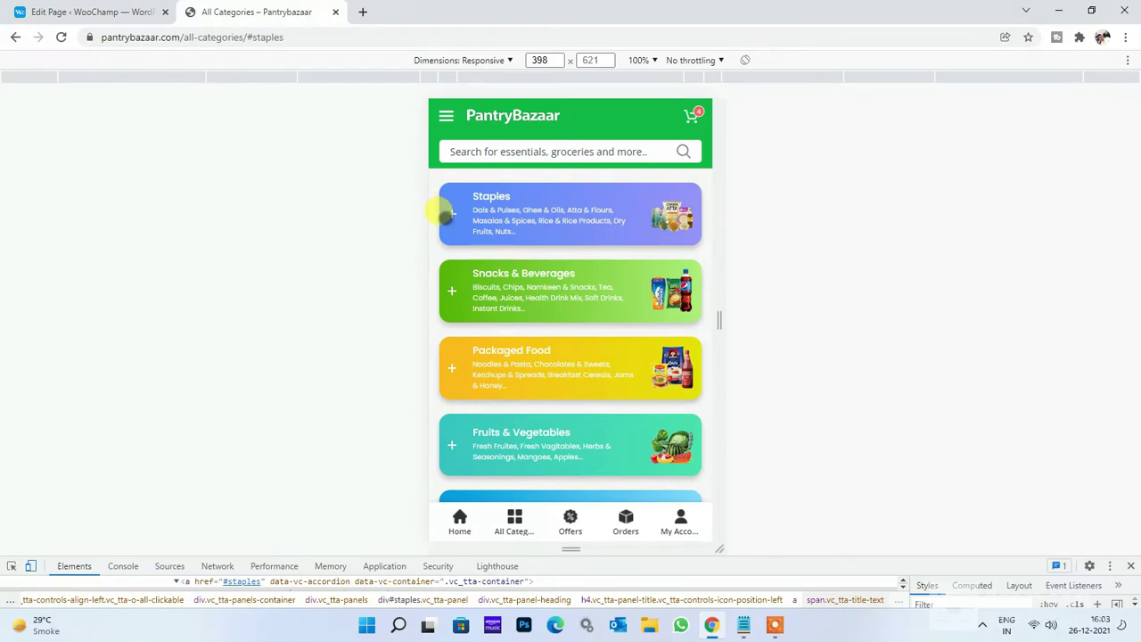
left_click(86, 8)
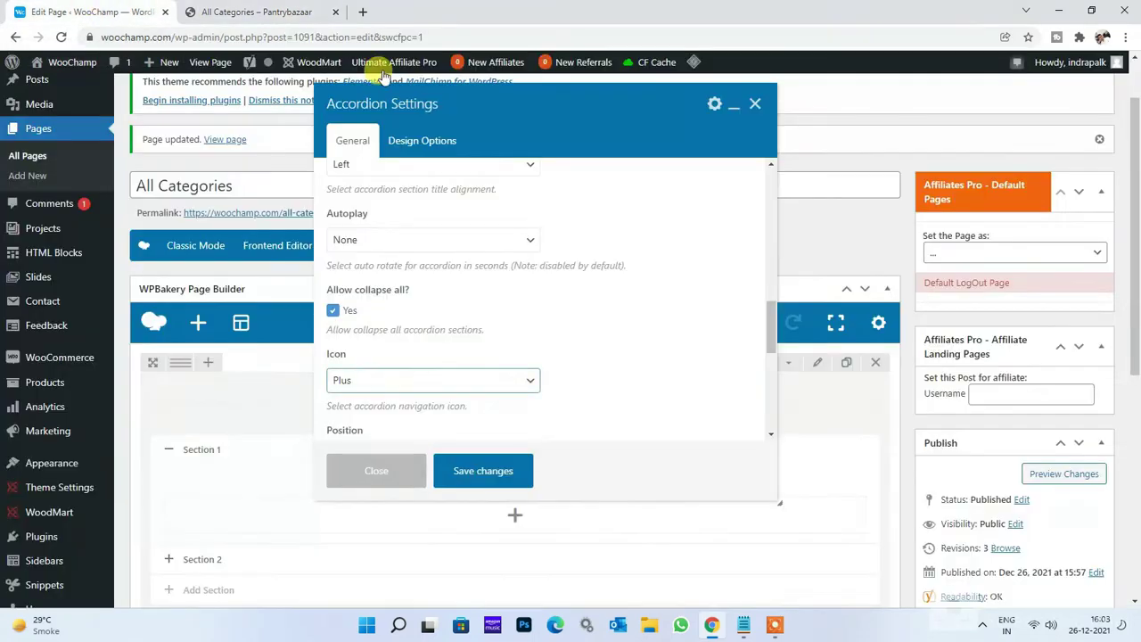
left_click(484, 371)
left_click(561, 330)
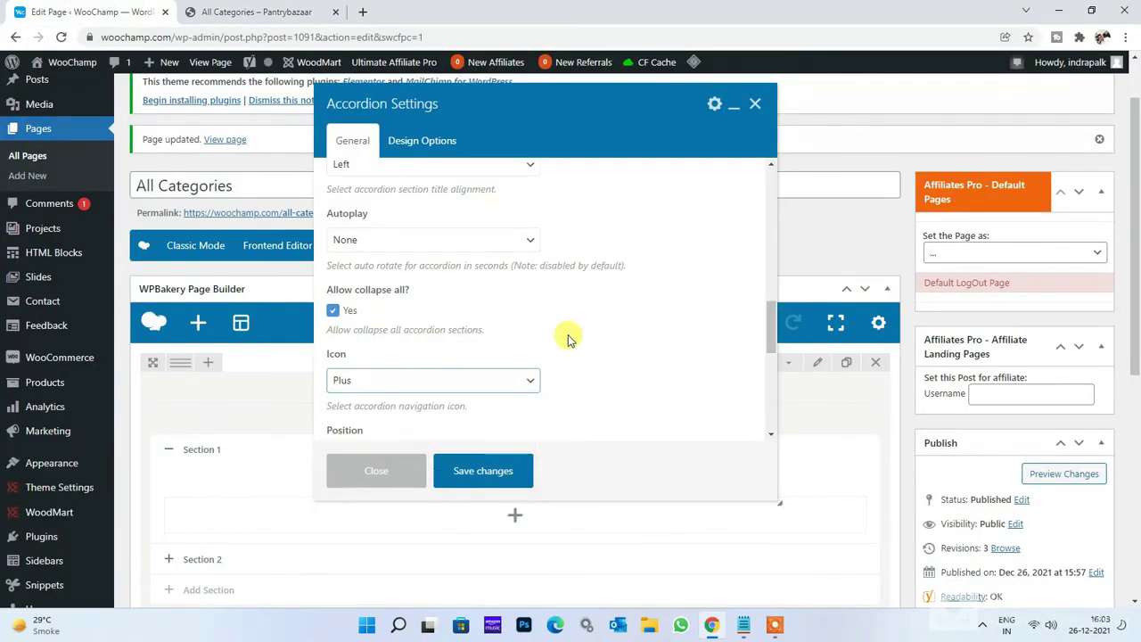
Step: Clear the accordion's active section number, save the accordion settings and update the page
scroll(565, 339, "down", 3)
scroll(559, 321, "up", 3)
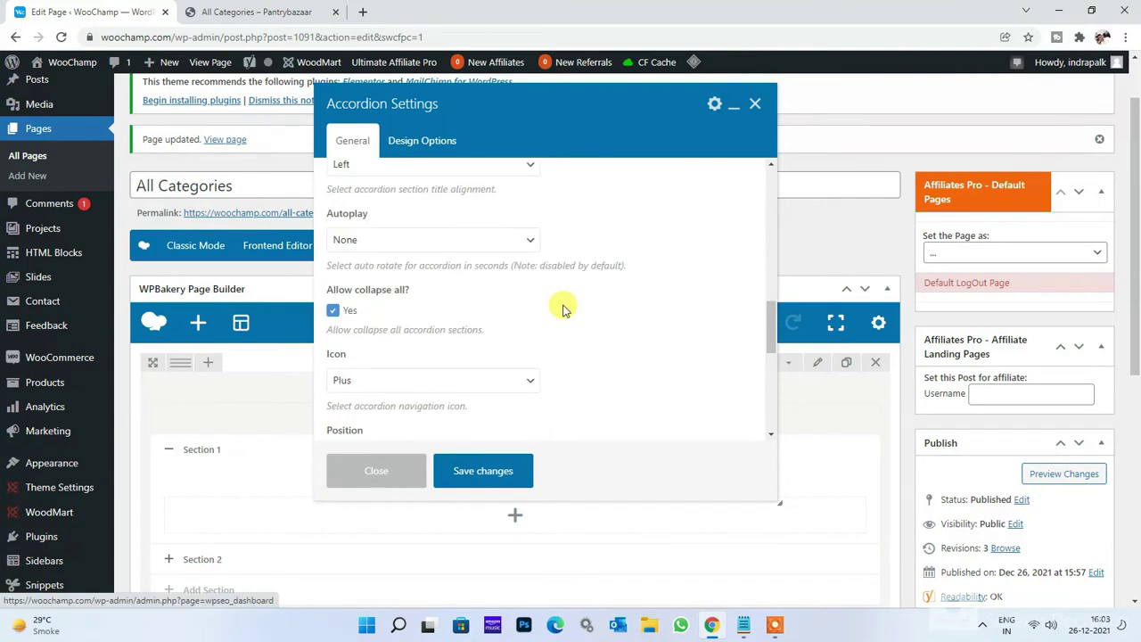
scroll(559, 310, "down", 3)
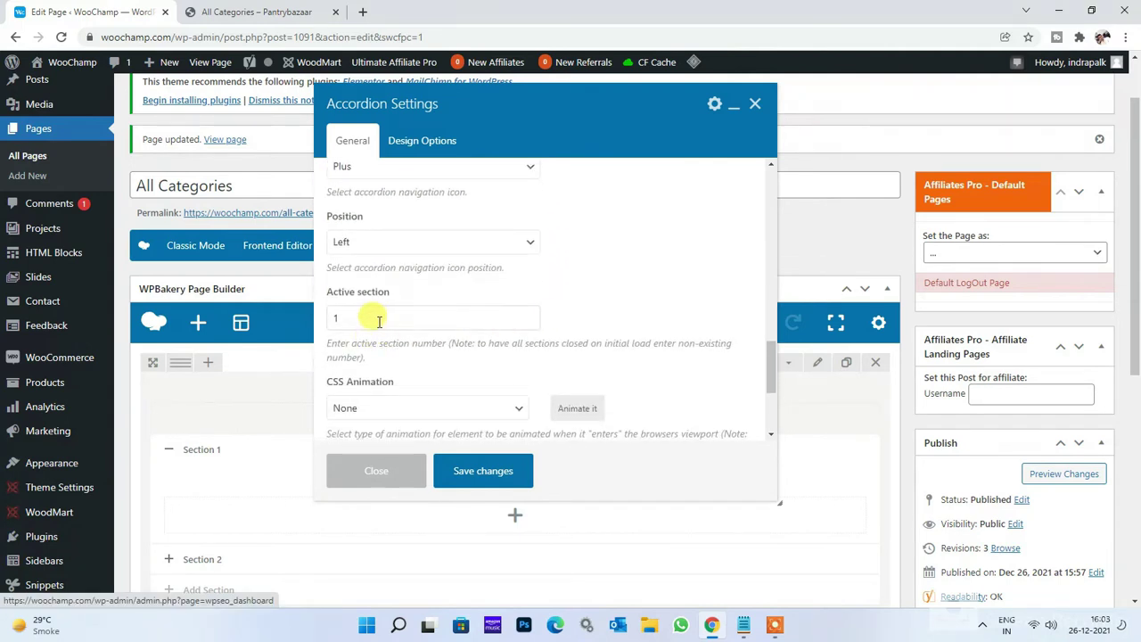
double_click(382, 316)
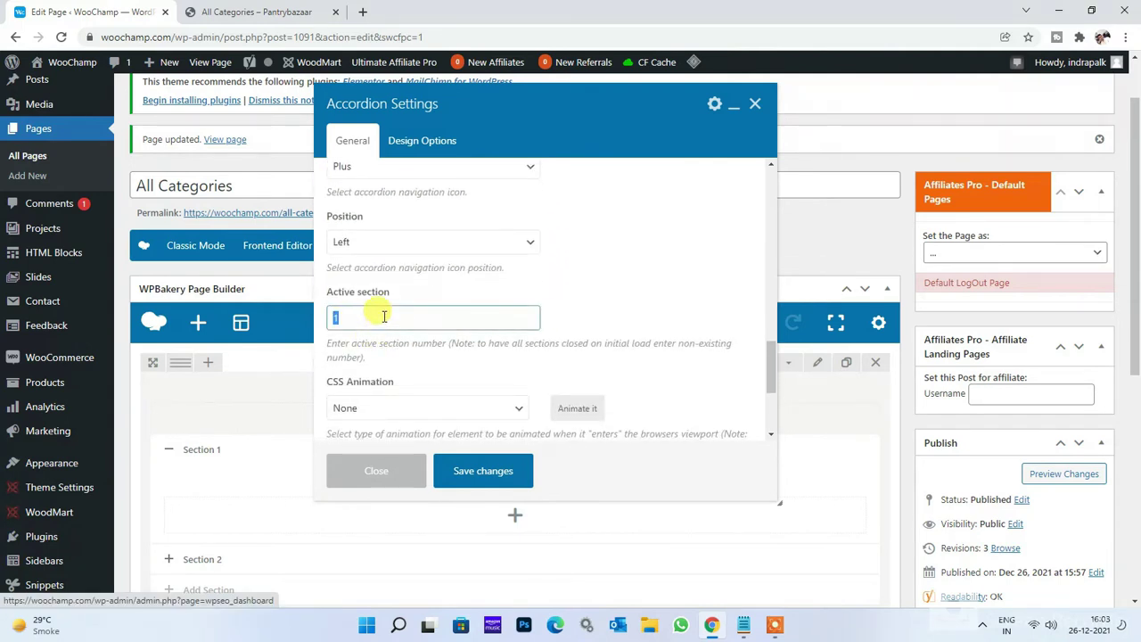
key("BackSpace")
left_click(613, 266)
scroll(561, 290, "down", 1)
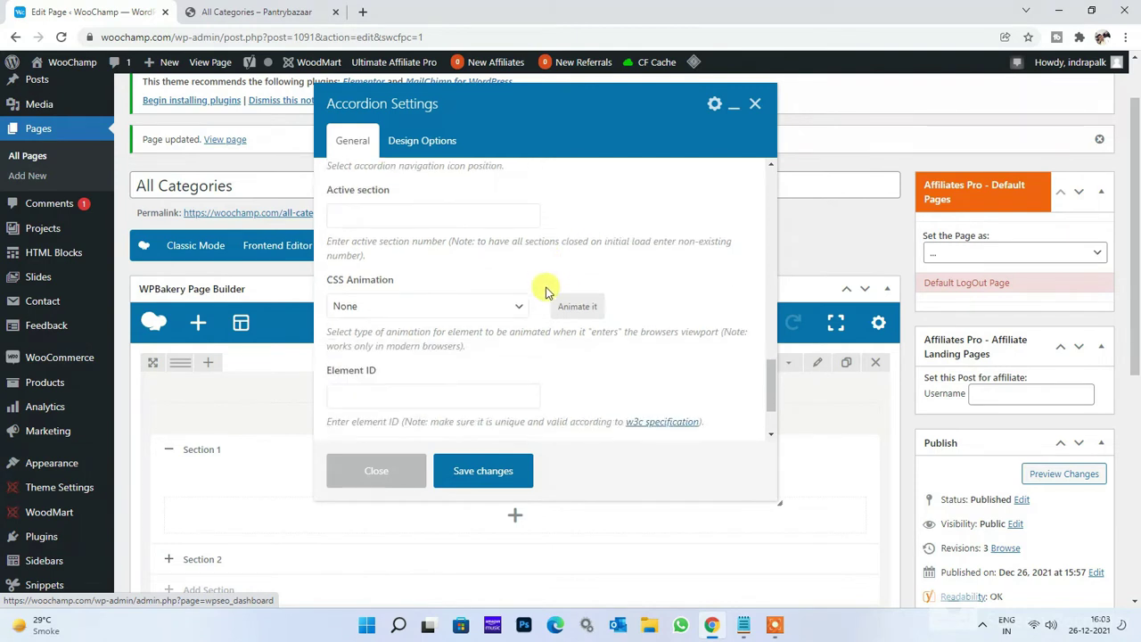
scroll(546, 293, "down", 1)
left_click(502, 472)
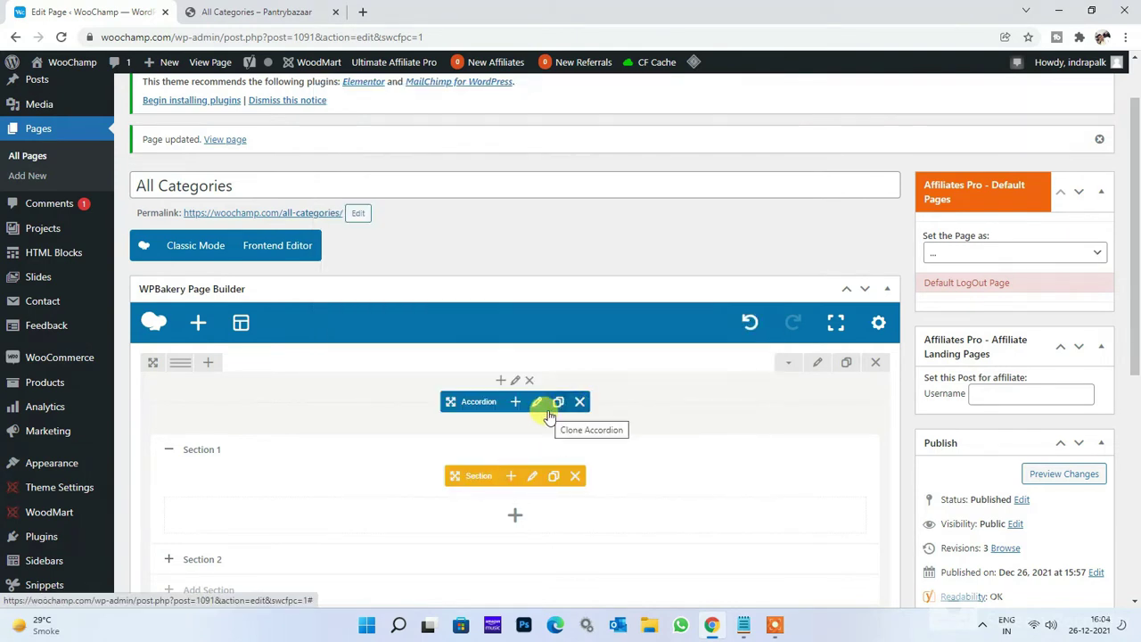
scroll(749, 366, "down", 2)
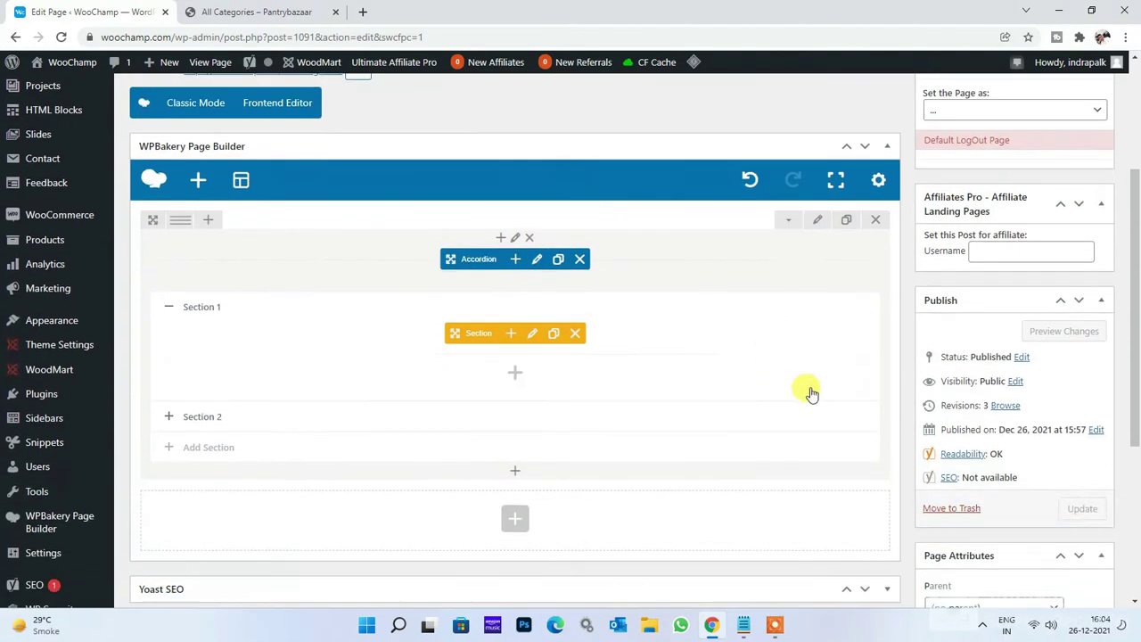
left_click(1082, 510)
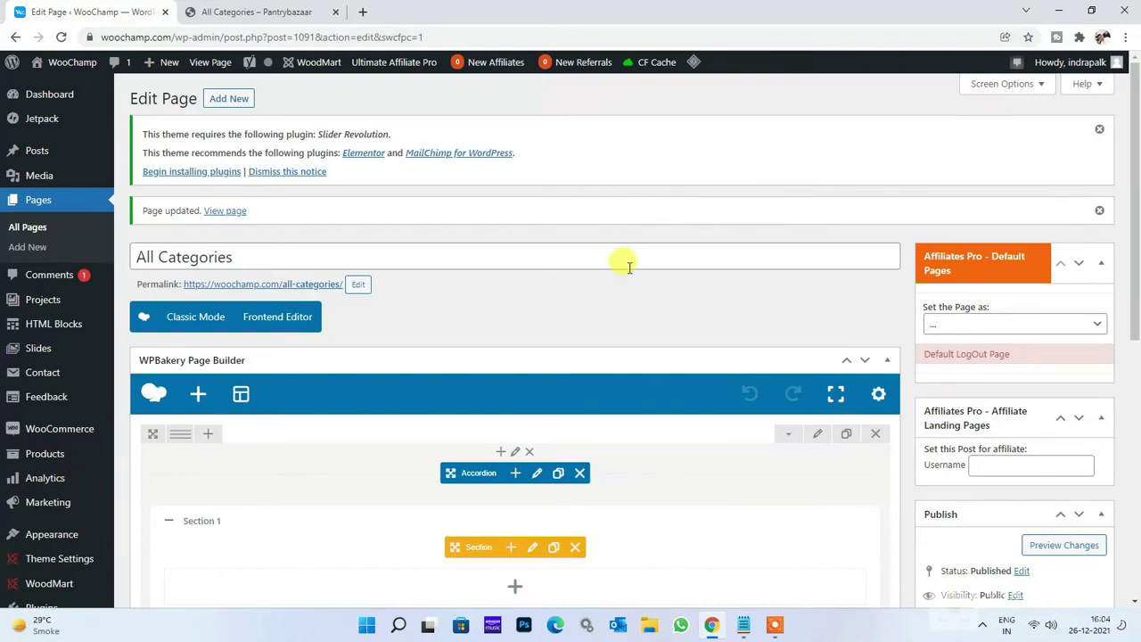
Step: Check the Pantrybazaar reference page, and set the title of the accordion's first section to "Example 1"
left_click(299, 9)
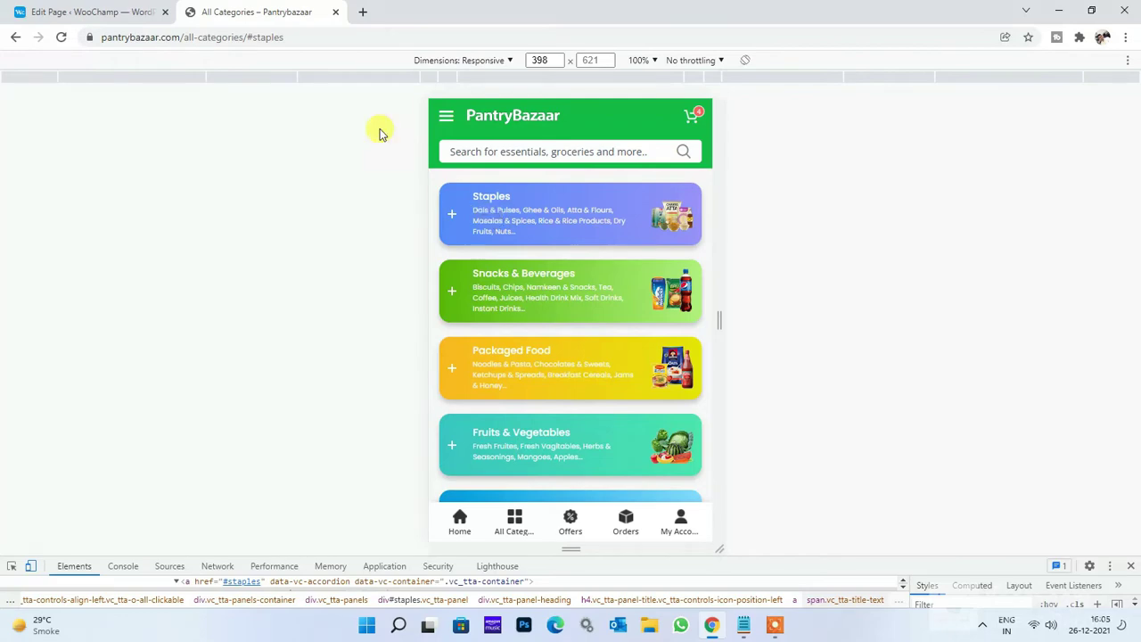
left_click(36, 10)
scroll(548, 285, "down", 3)
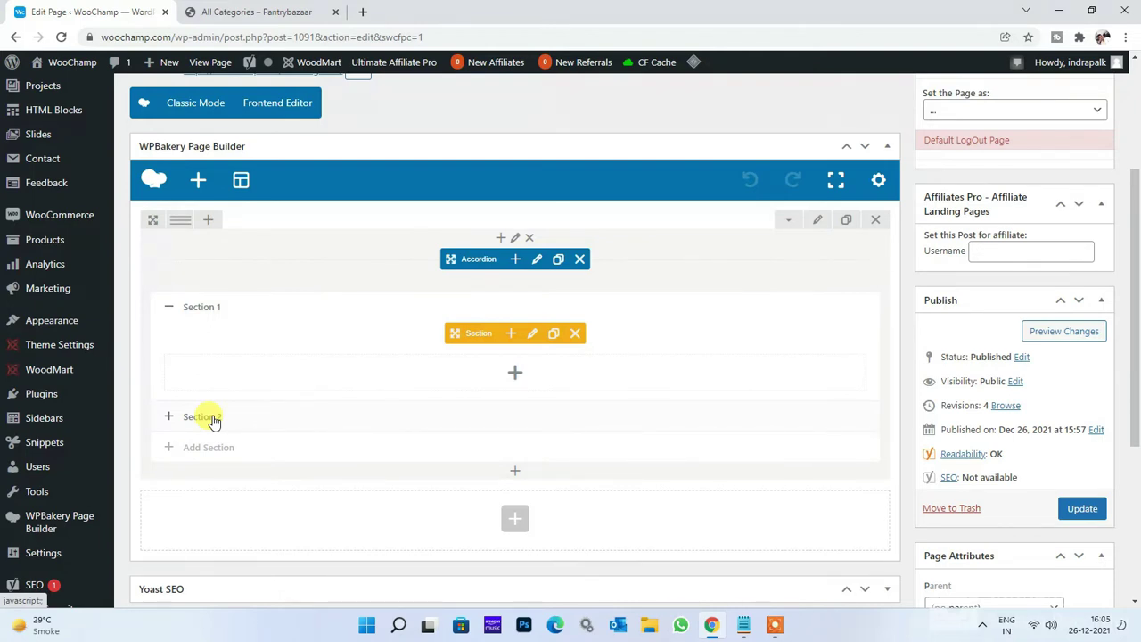
left_click(534, 342)
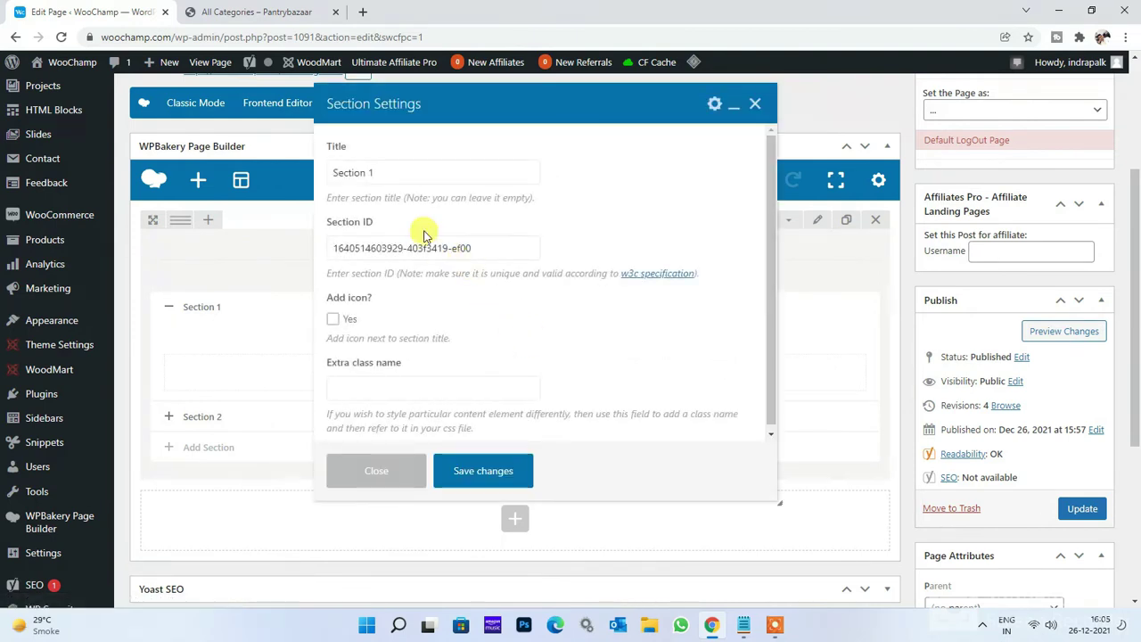
triple_click(402, 171)
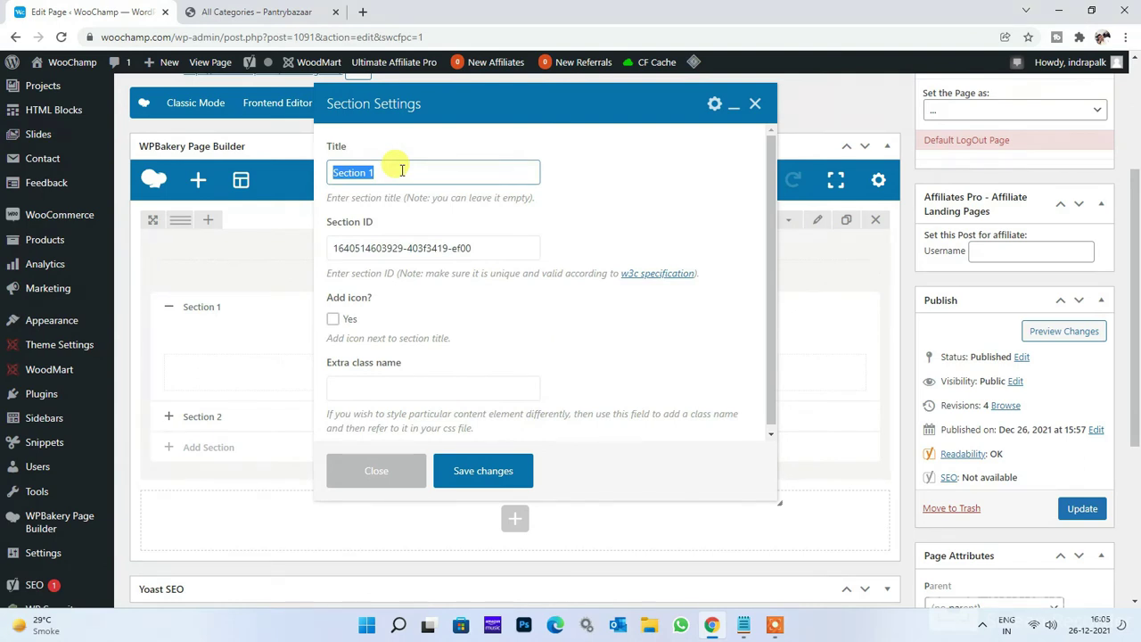
type("Example 1")
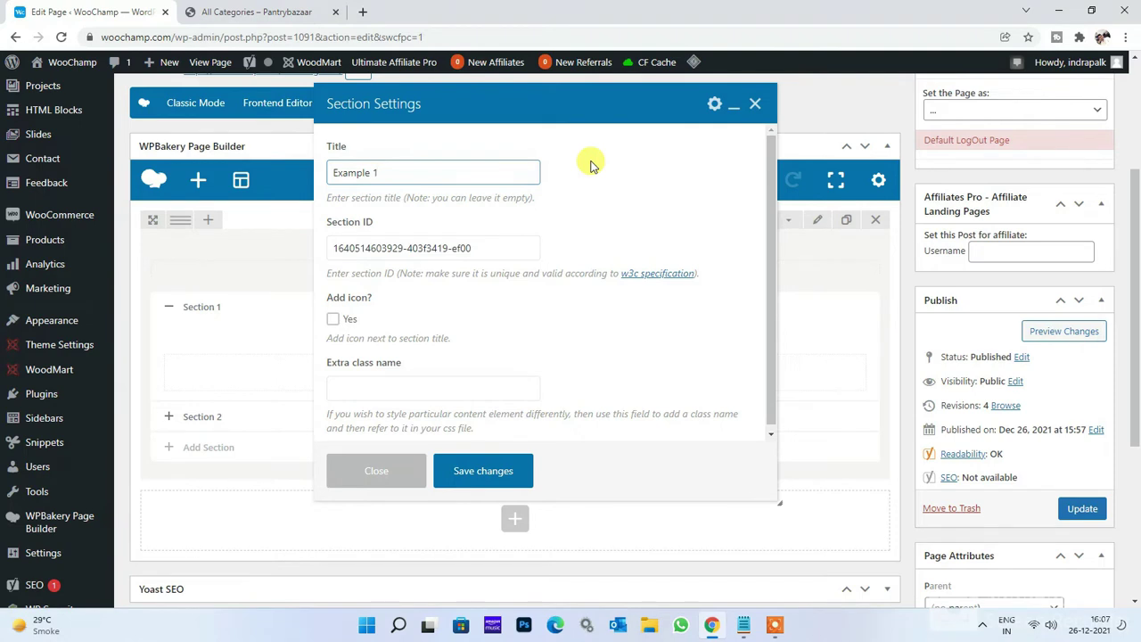
Step: Replace the first section's automatically generated section ID with "example-one"
triple_click(460, 248)
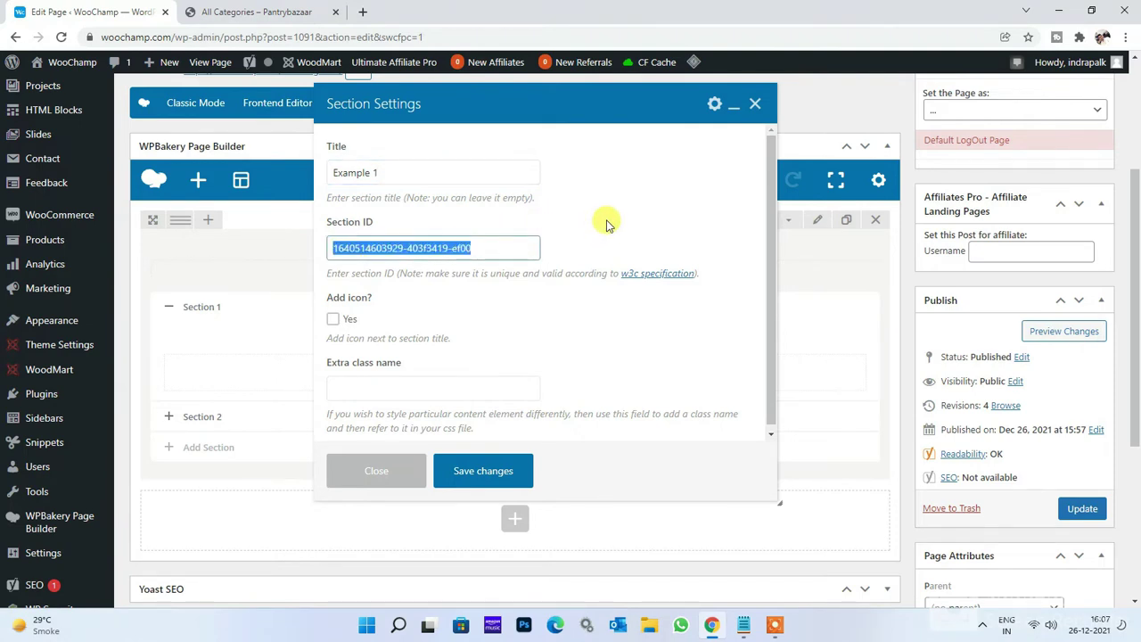
left_click(607, 224)
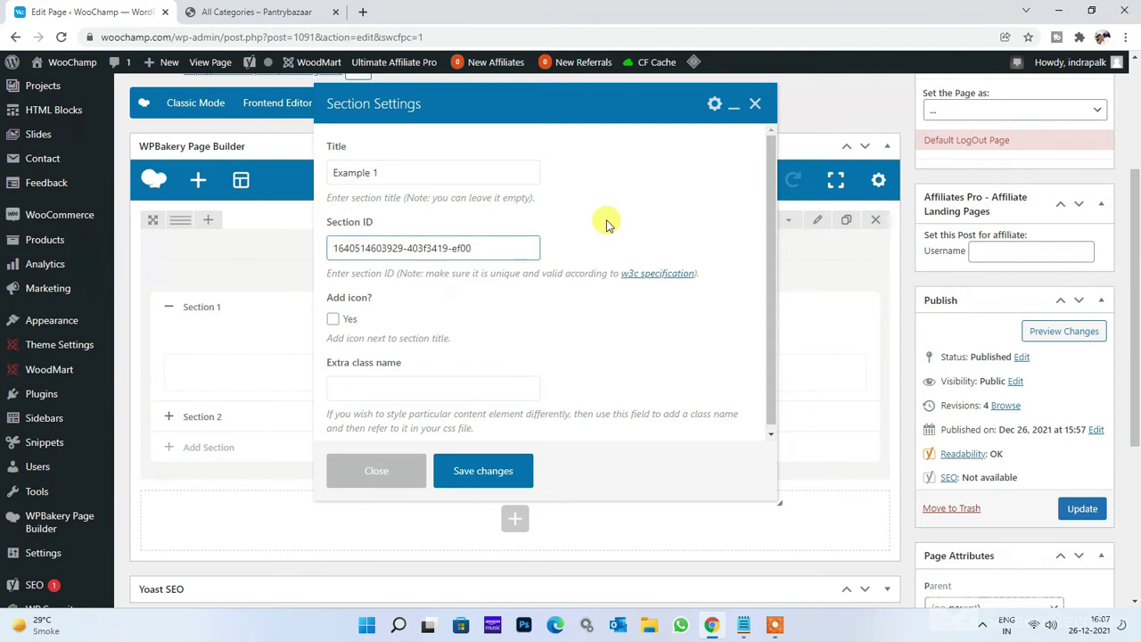
left_click(449, 172)
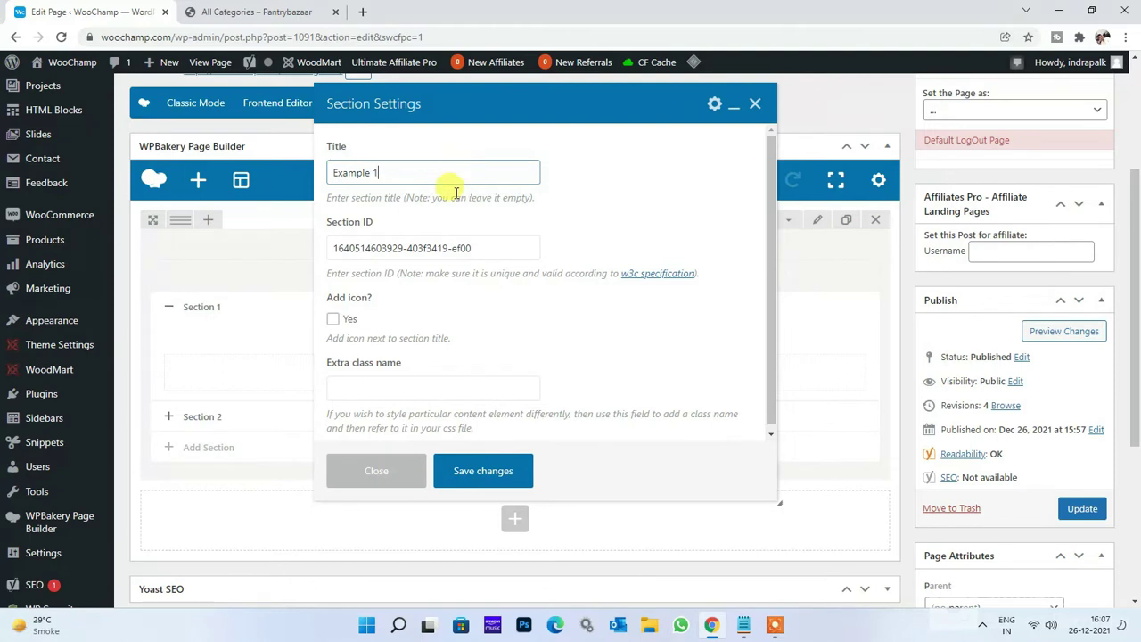
triple_click(460, 243)
left_click(598, 225)
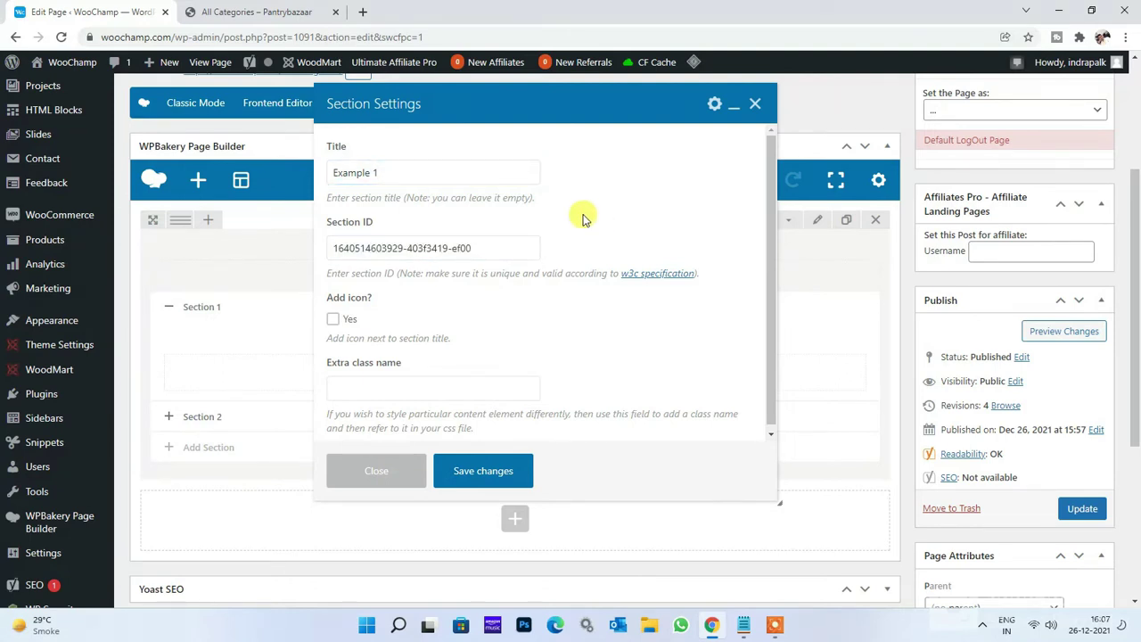
triple_click(517, 248)
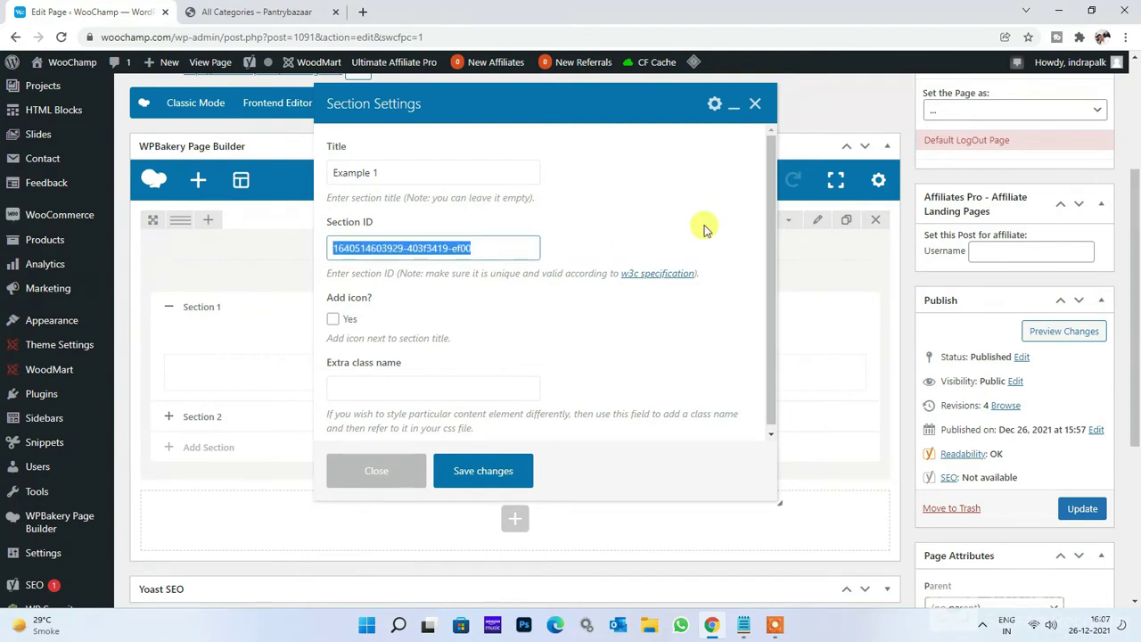
type("exa")
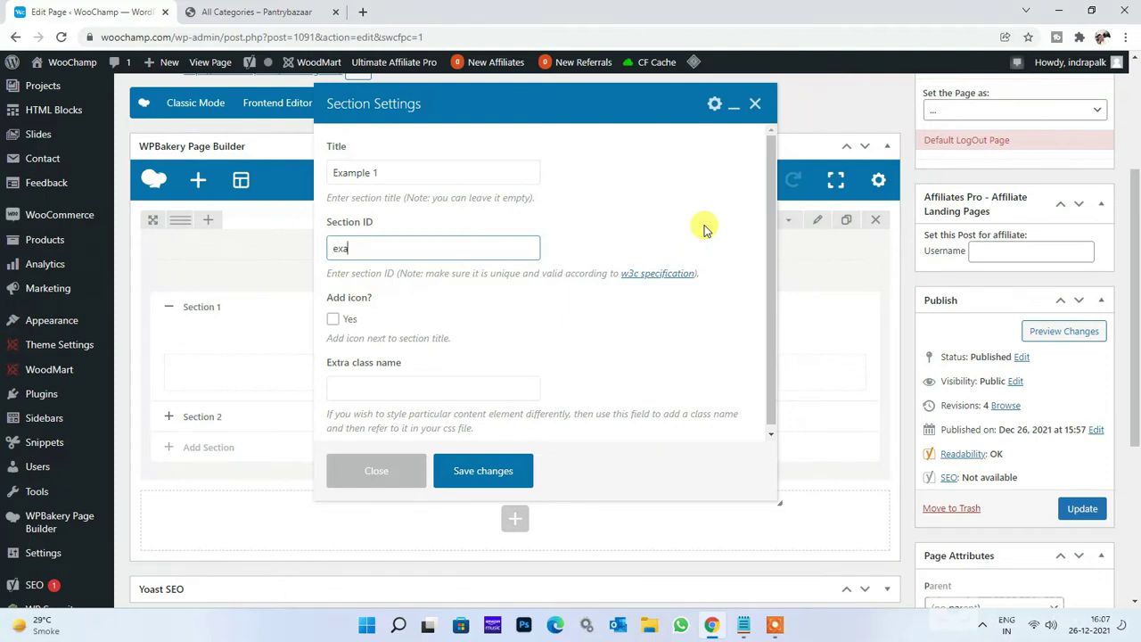
type("mple-one")
Step: Review the first section's title and section ID, and save the section settings
triple_click(497, 171)
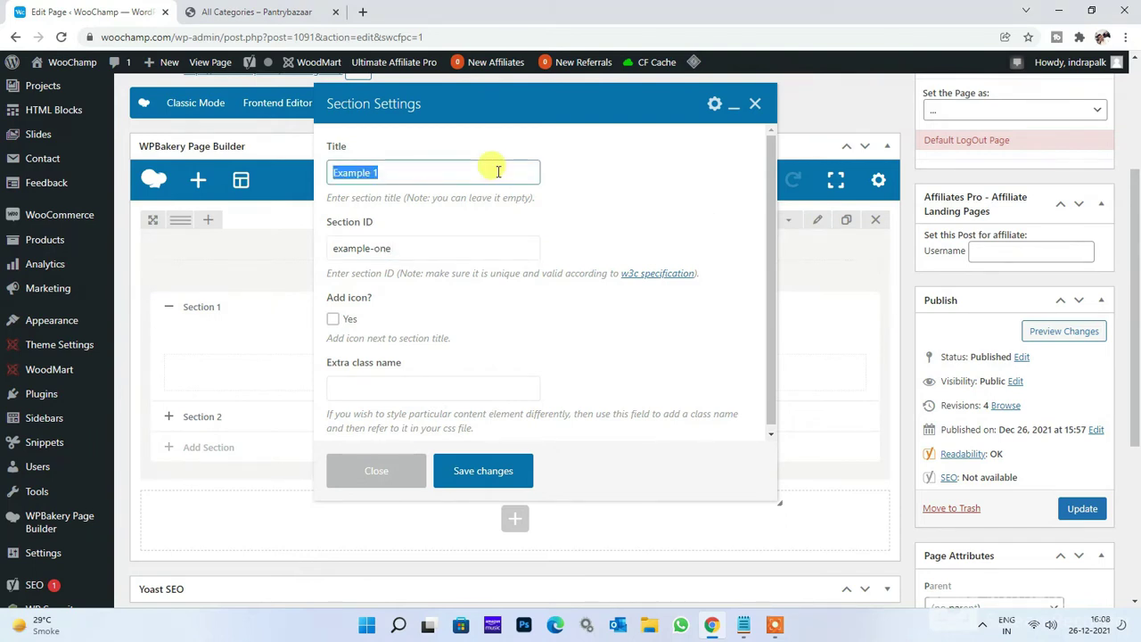
triple_click(433, 248)
left_click(435, 248)
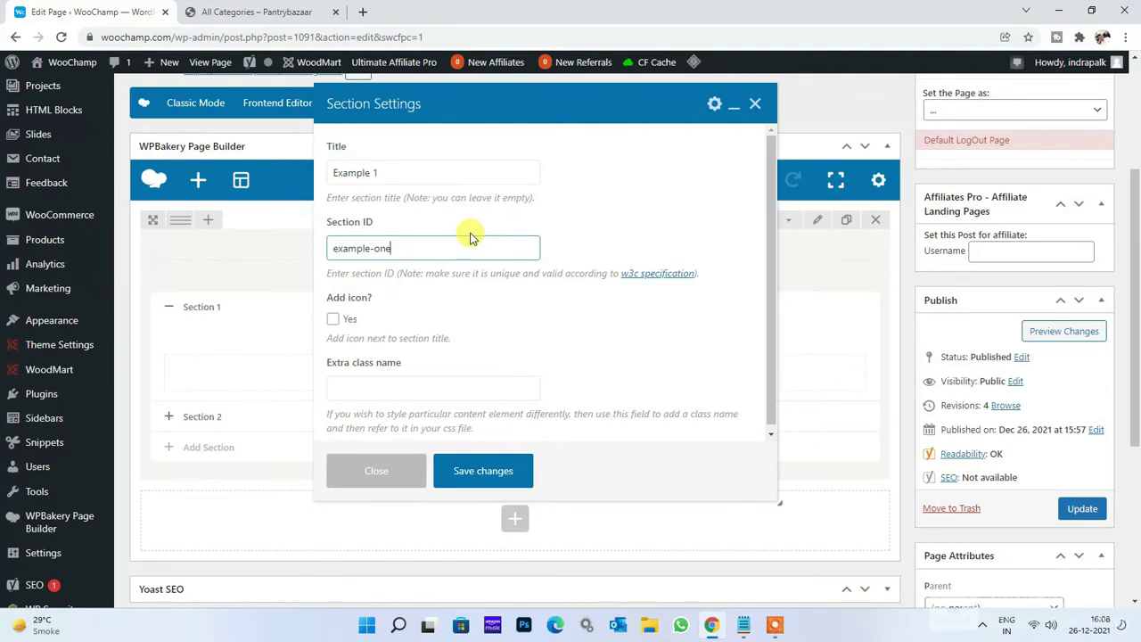
left_click(428, 173)
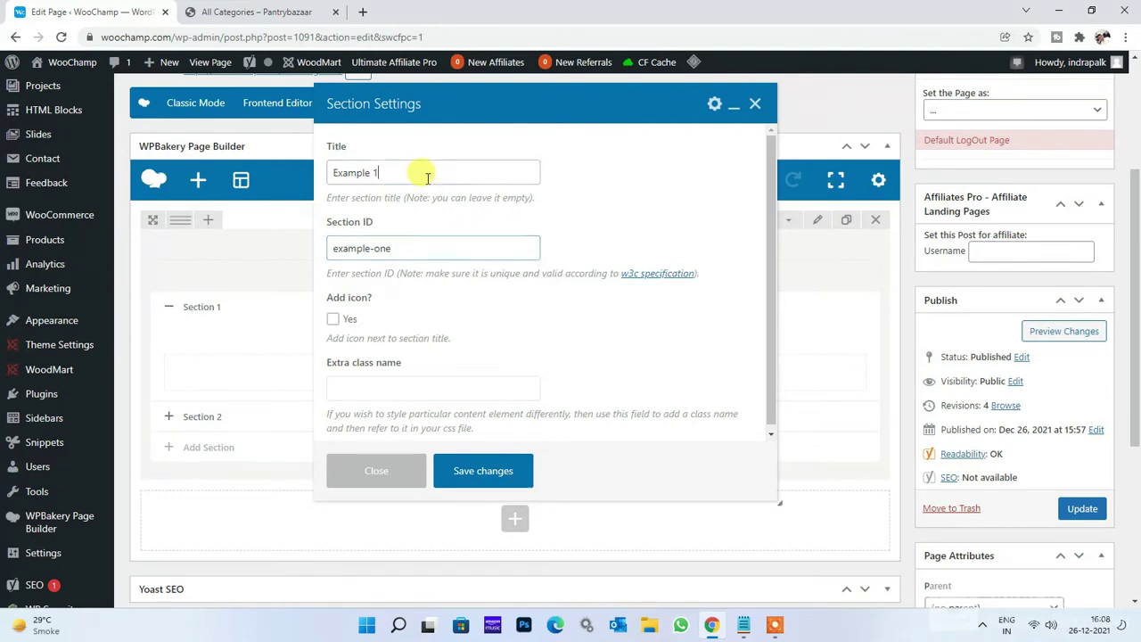
key("ctrl+a")
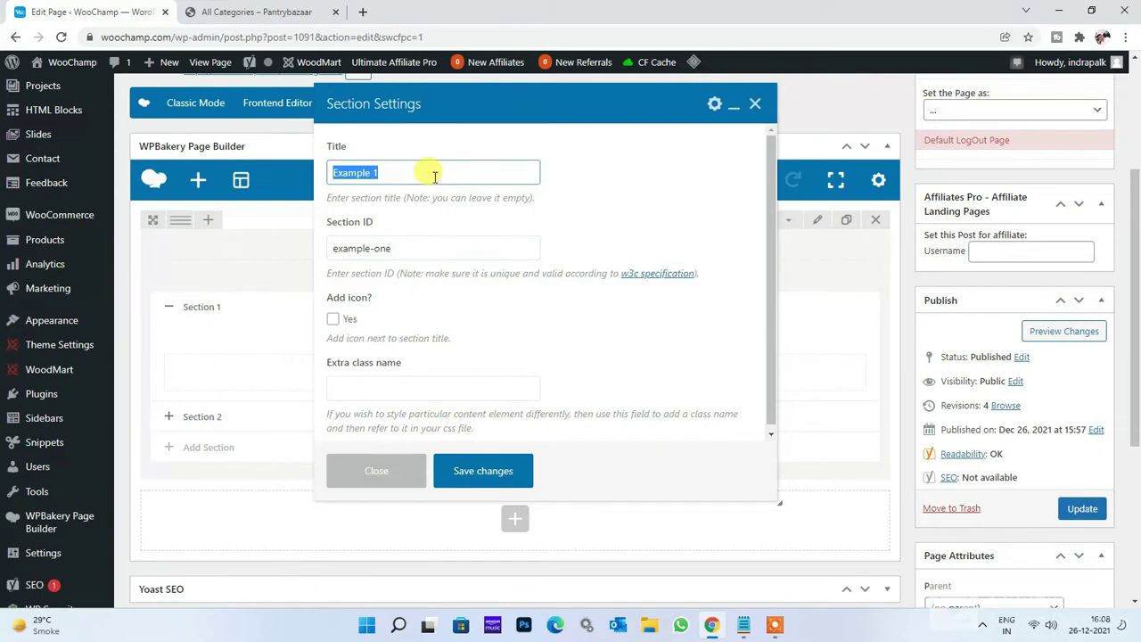
left_click(495, 470)
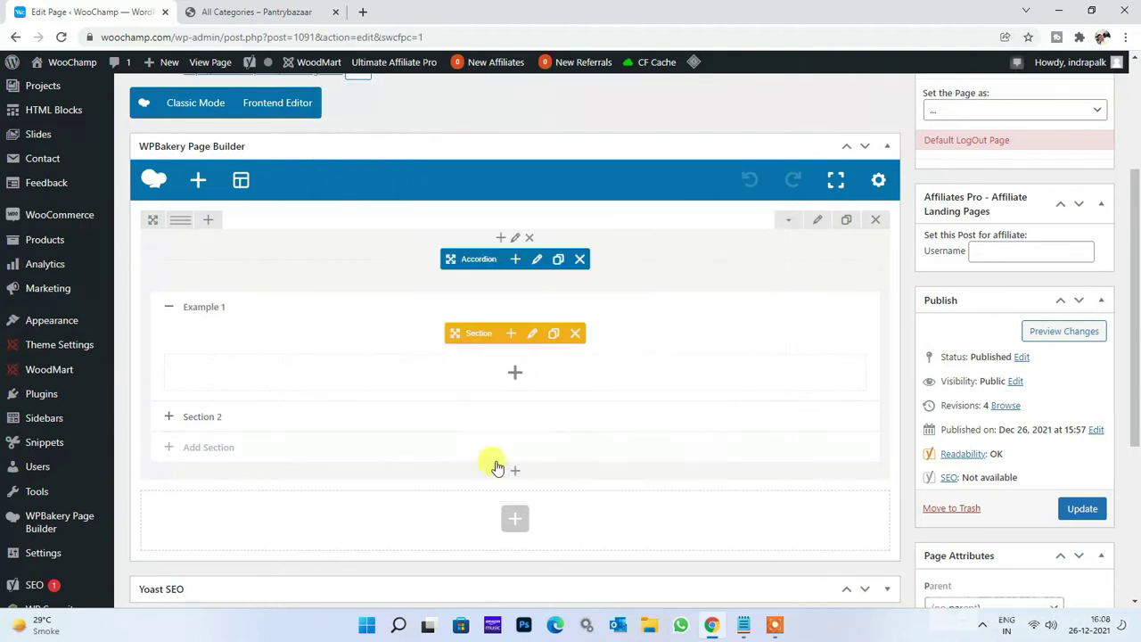
Step: Set the accordion's second section title to "Example 2" and its section ID to "example-two"
left_click(339, 421)
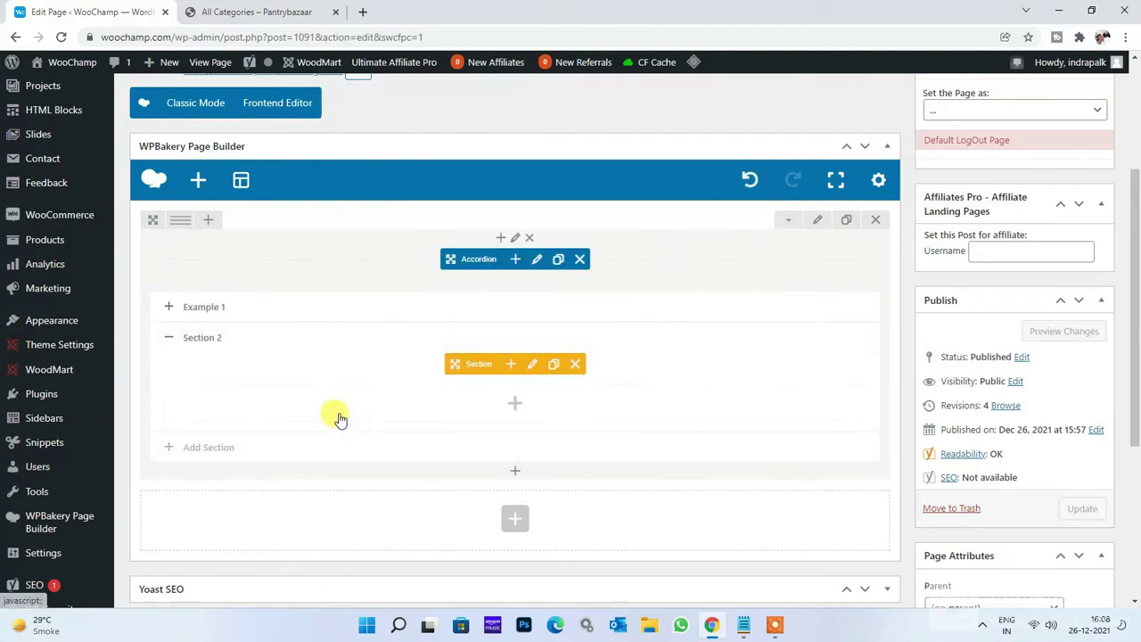
left_click(533, 363)
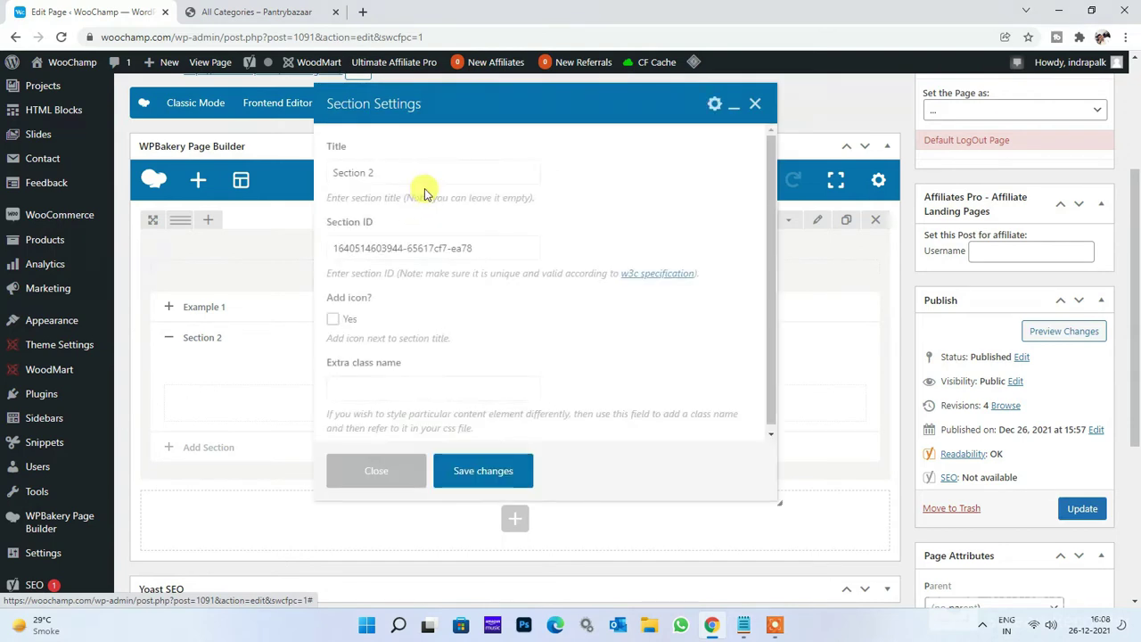
triple_click(437, 175)
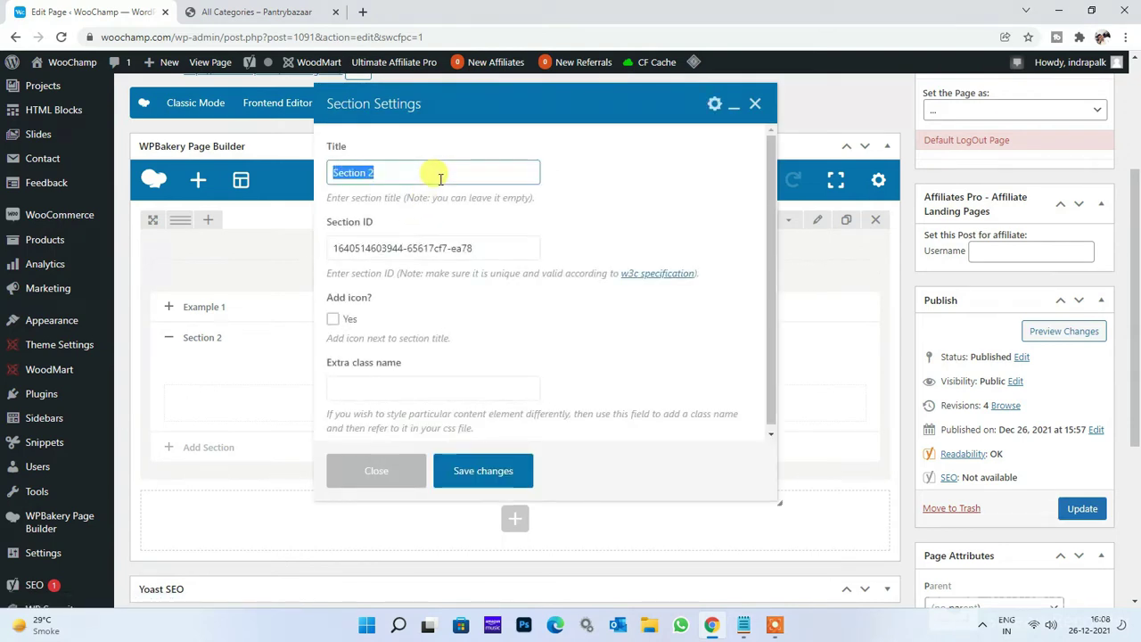
type("E")
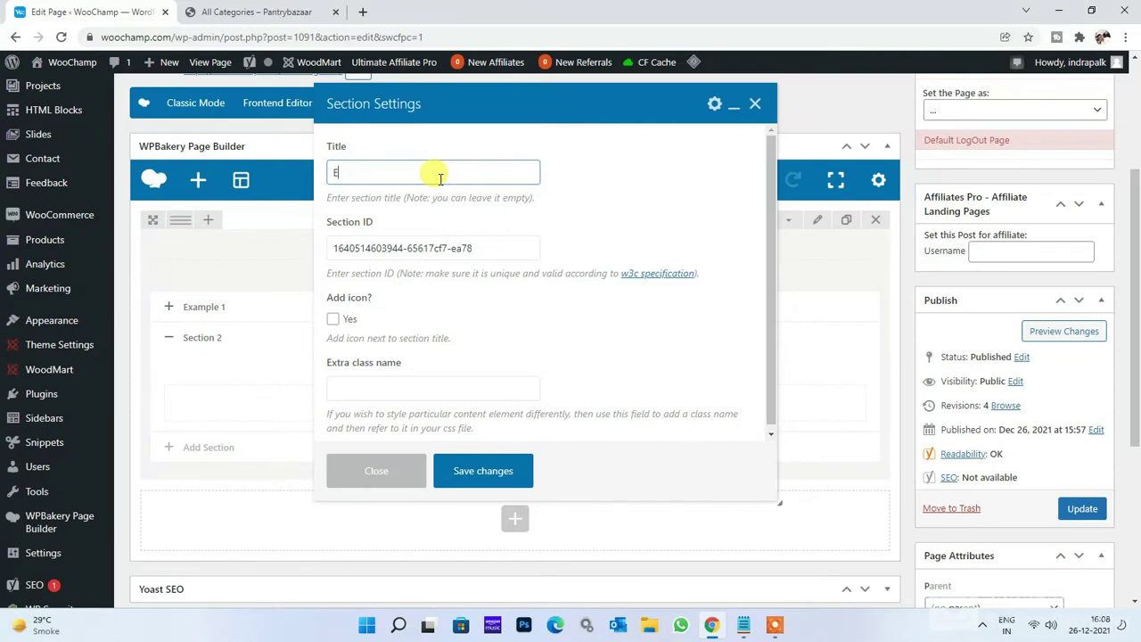
type("xample 2")
triple_click(482, 246)
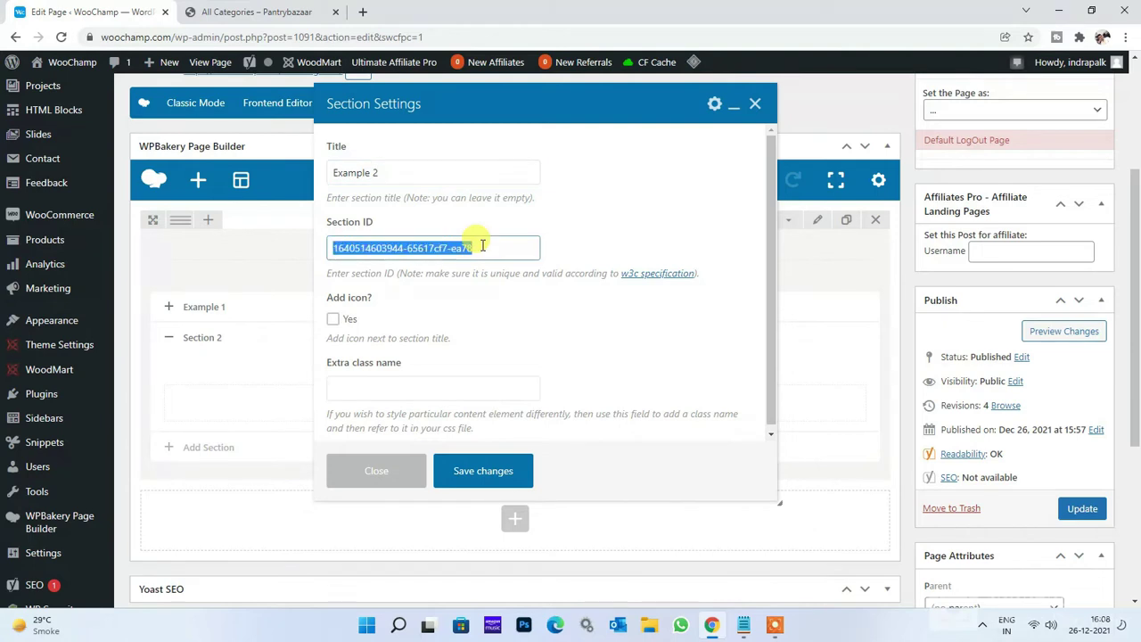
type("e")
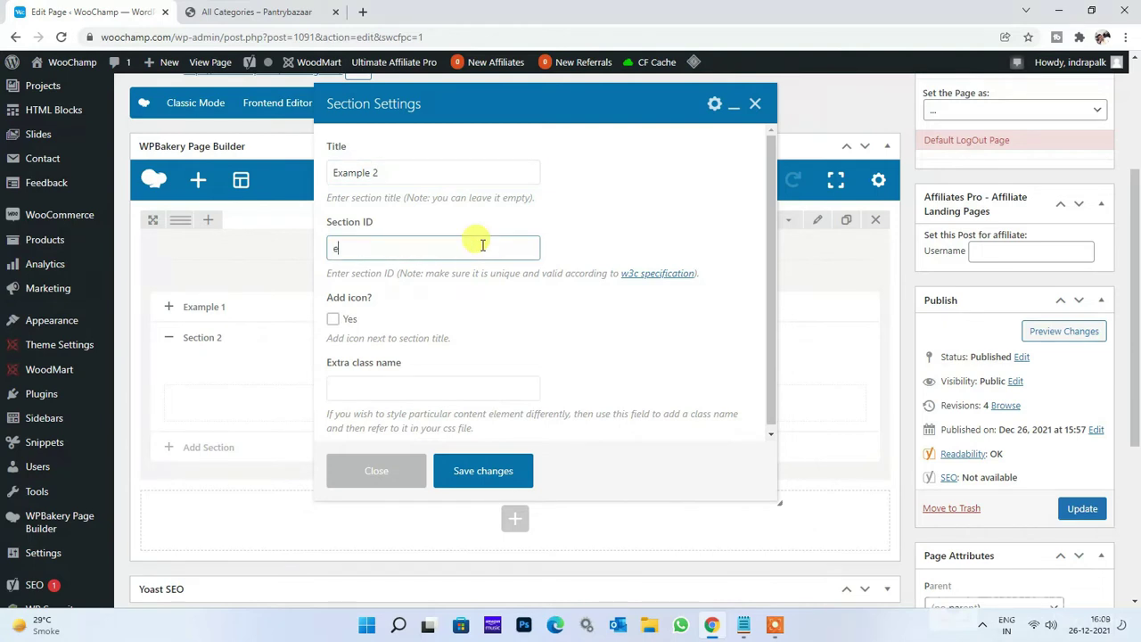
type("xample-two")
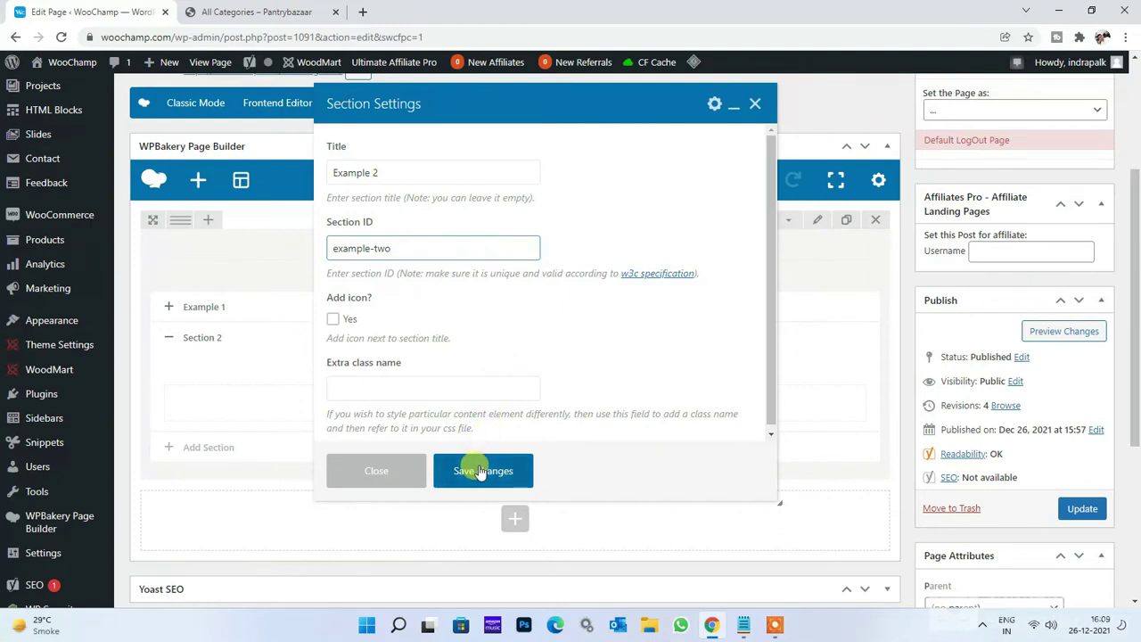
Step: Save the second section's settings, update the page, and open the published All Categories page in a new tab
left_click(474, 470)
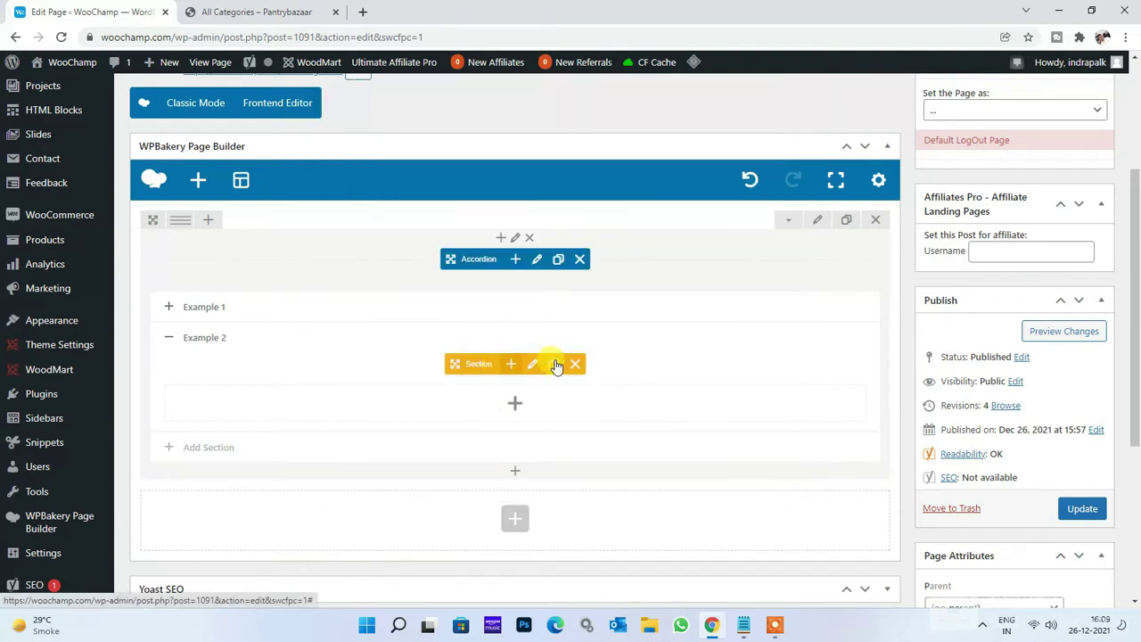
left_click(1081, 510)
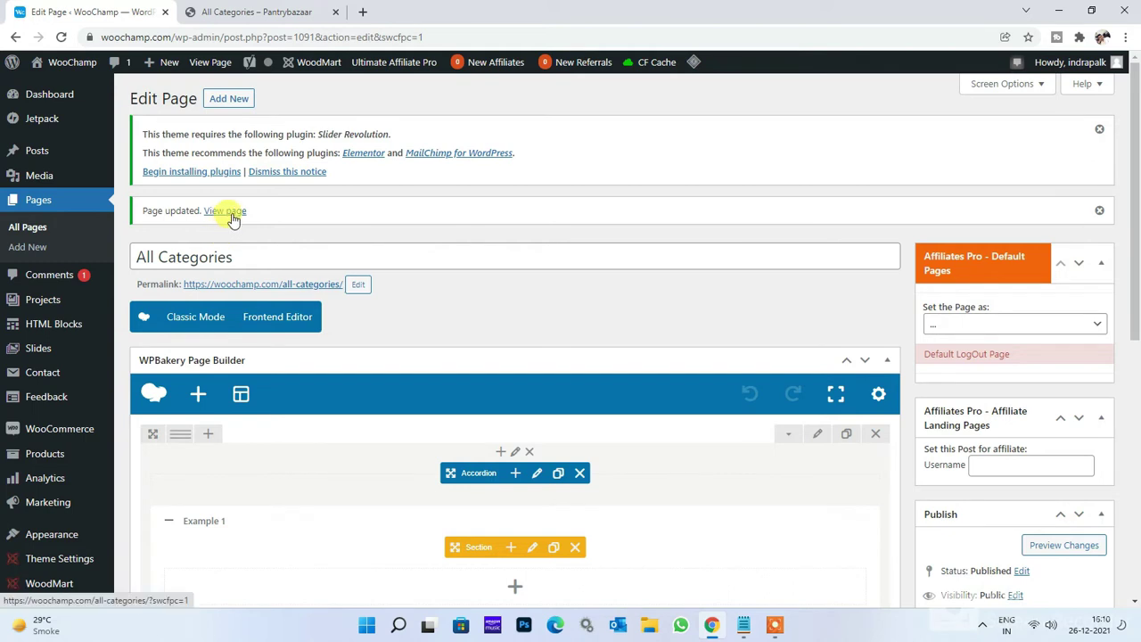
right_click(226, 212)
left_click(284, 229)
left_click(298, 13)
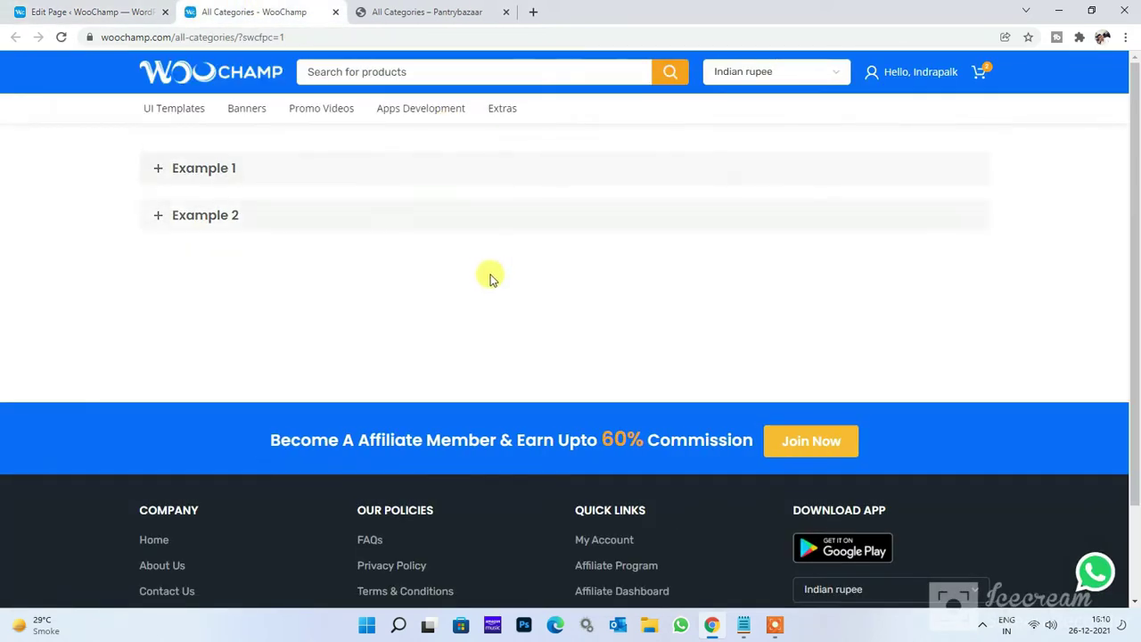
Step: Test the published accordion by expanding and collapsing the Example 1 and Example 2 sections
left_click(167, 169)
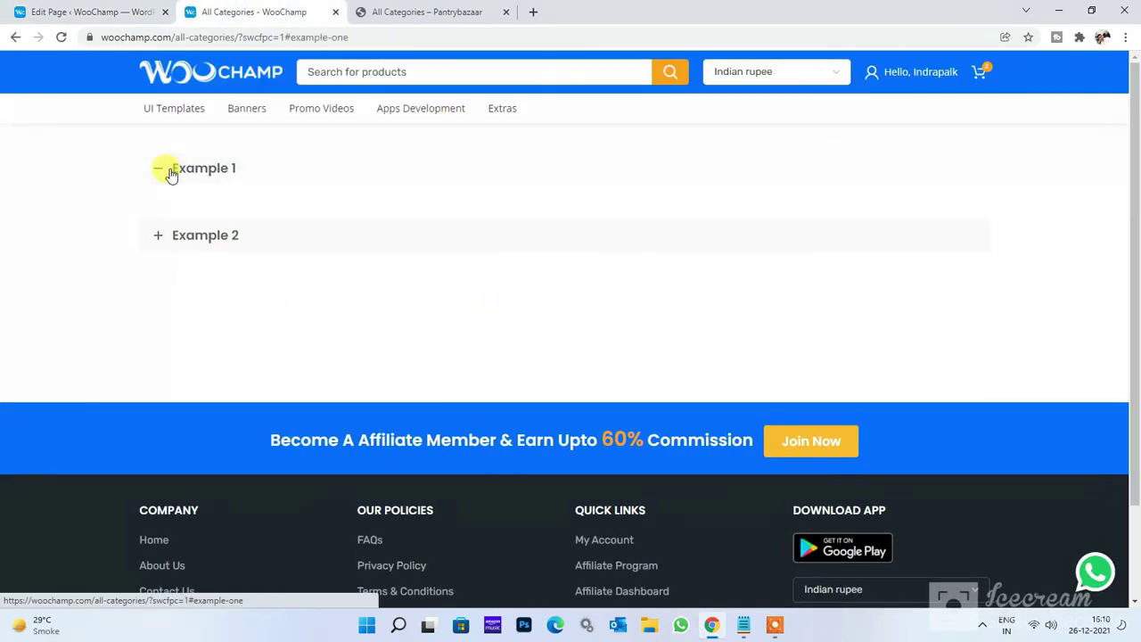
left_click(173, 170)
left_click(178, 169)
left_click(181, 171)
left_click(169, 215)
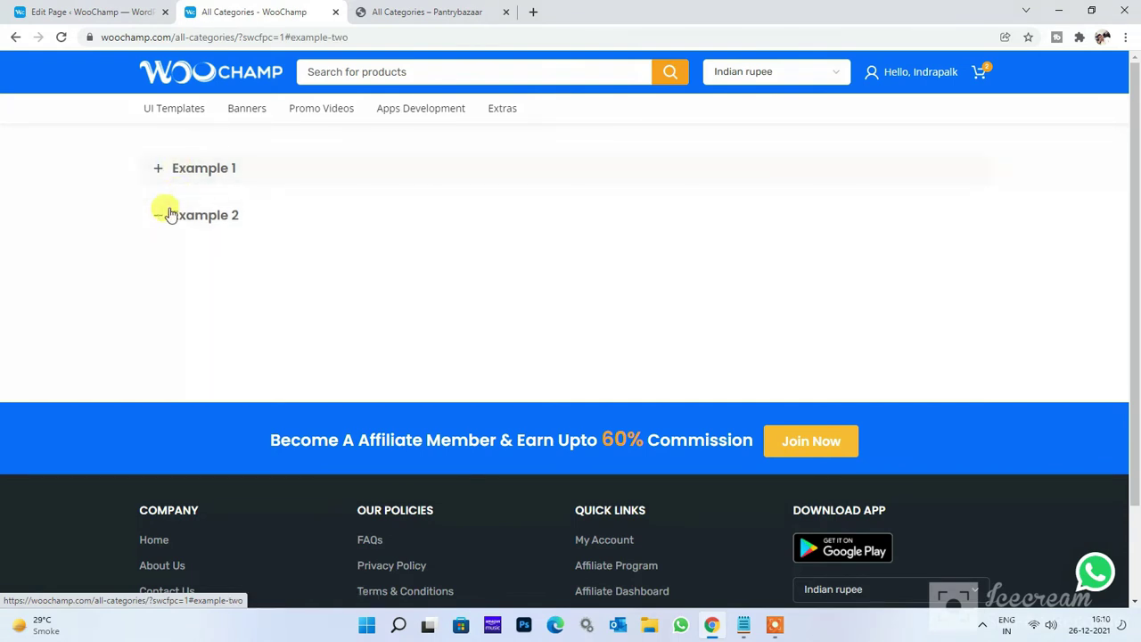
left_click(182, 169)
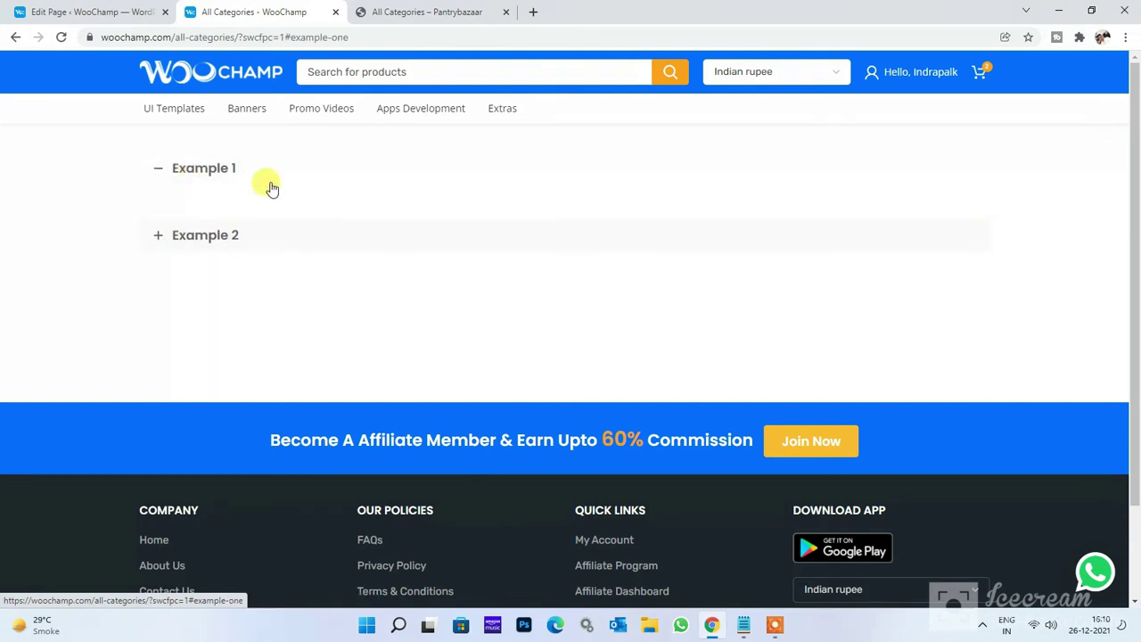
left_click(187, 177)
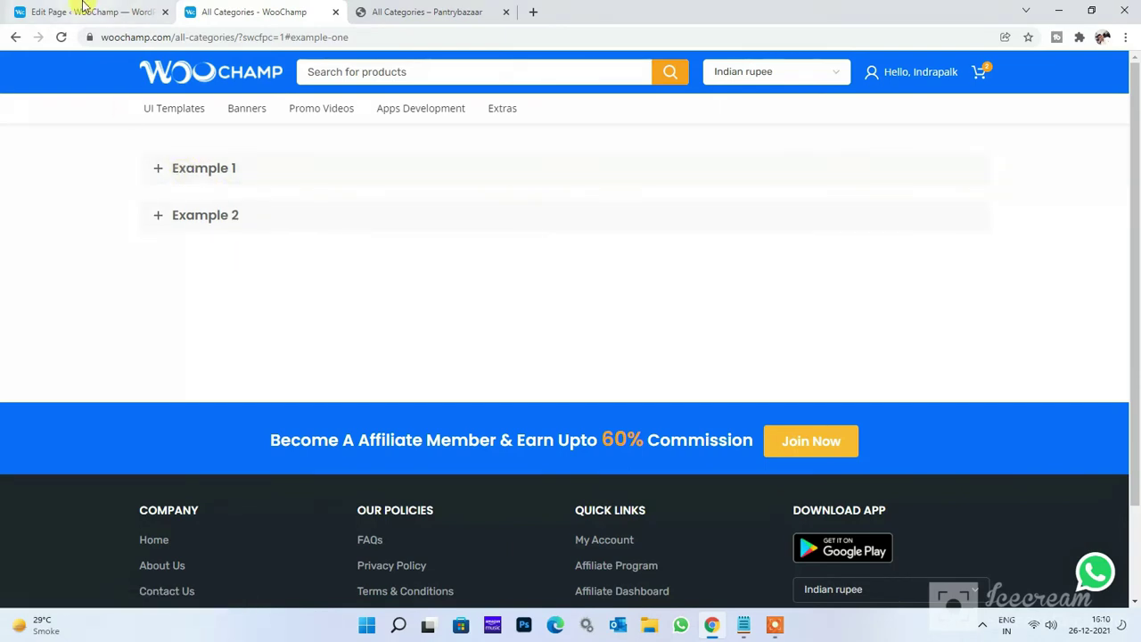
Step: Check how the Staples section lists its subcategories on the Pantrybazaar reference page, and collapse it again
left_click(406, 14)
left_click(477, 223)
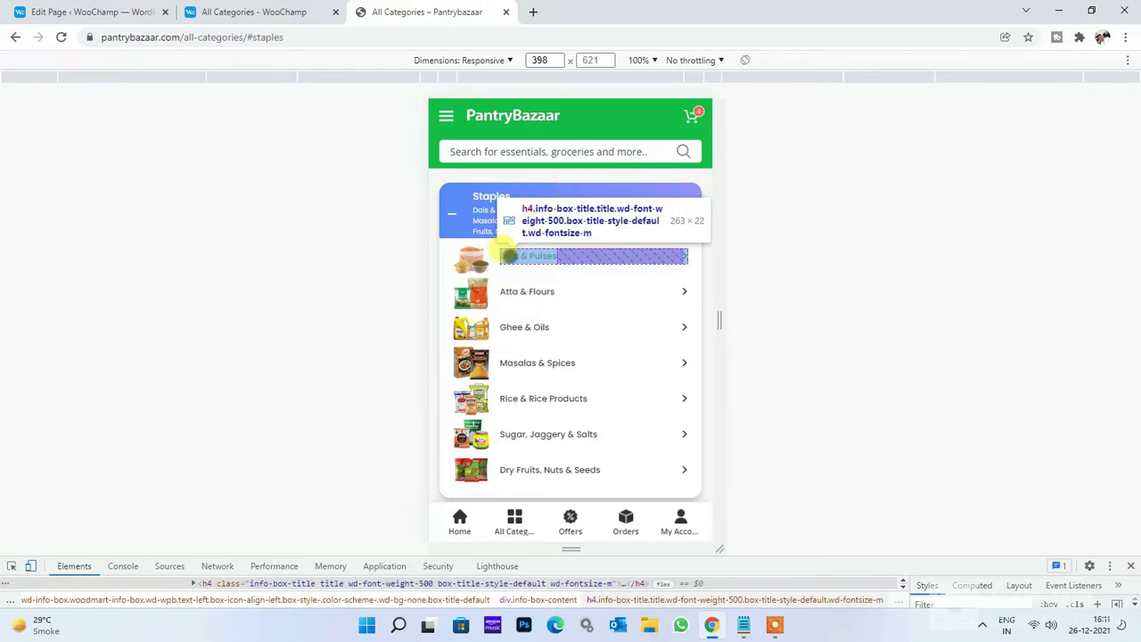
left_click(448, 201)
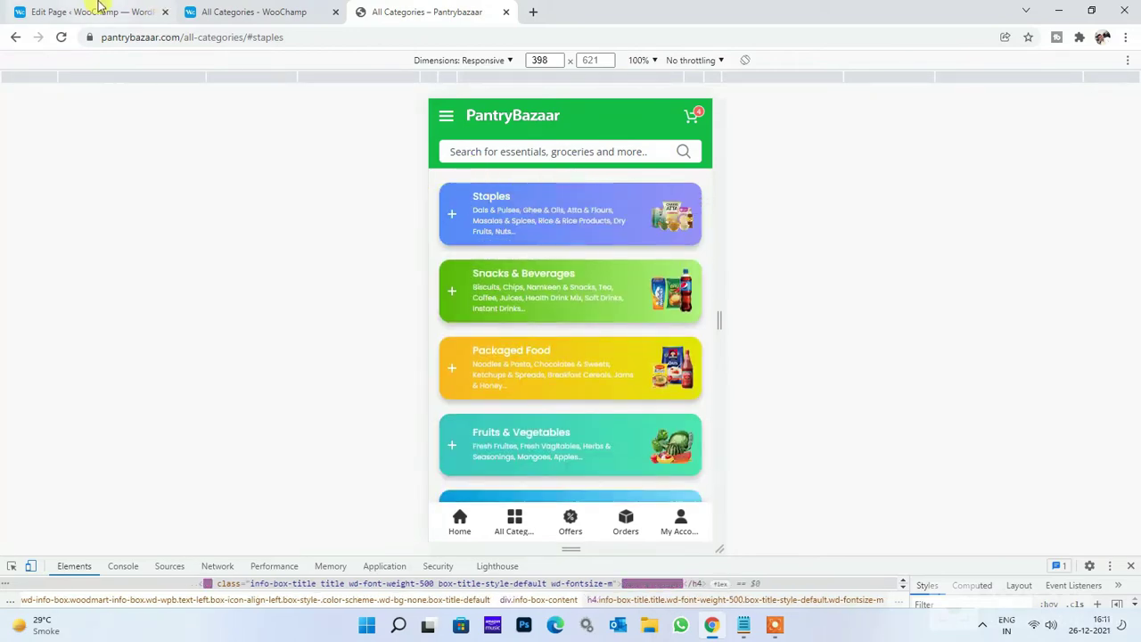
Step: Back in the page editor, find the Information box element by searching "infor" and add it to the Example 1 section
left_click(98, 12)
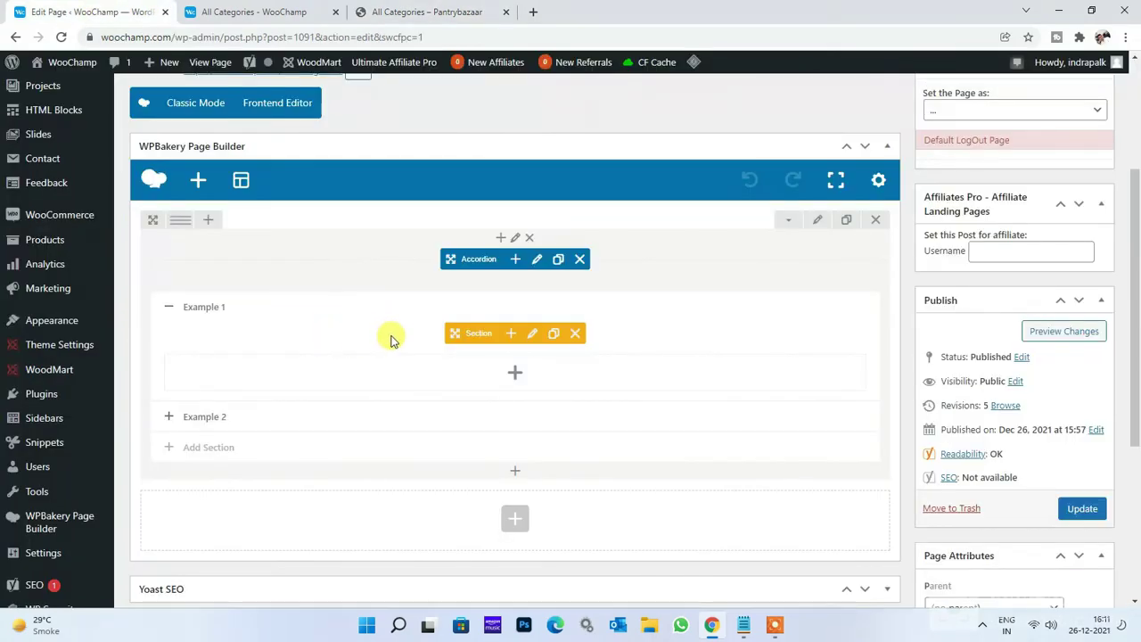
left_click(515, 376)
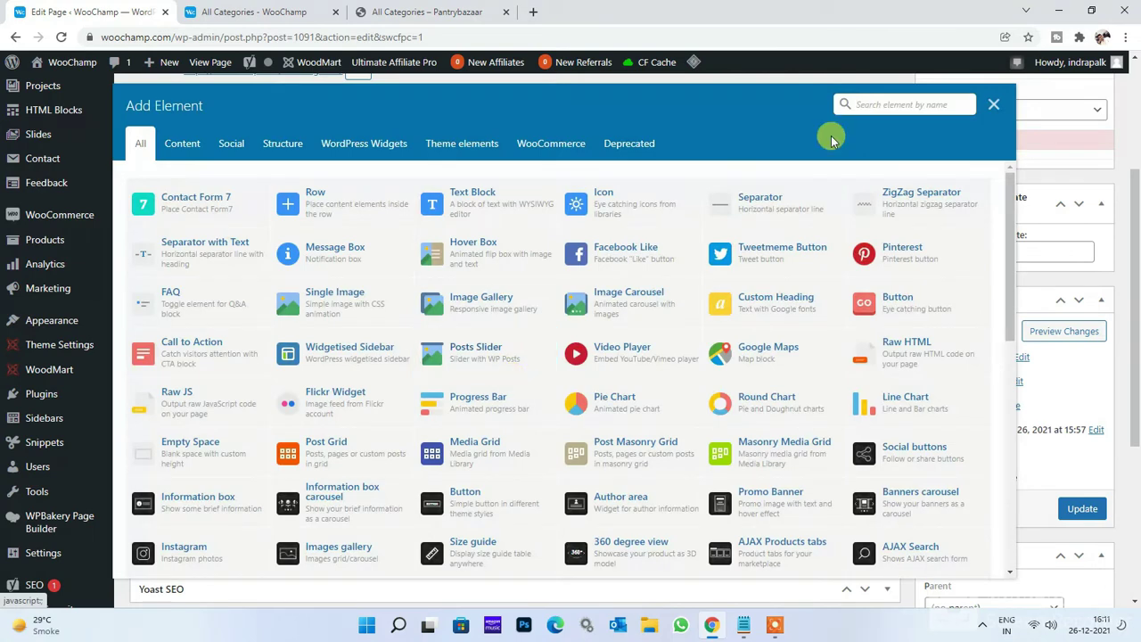
type("infor")
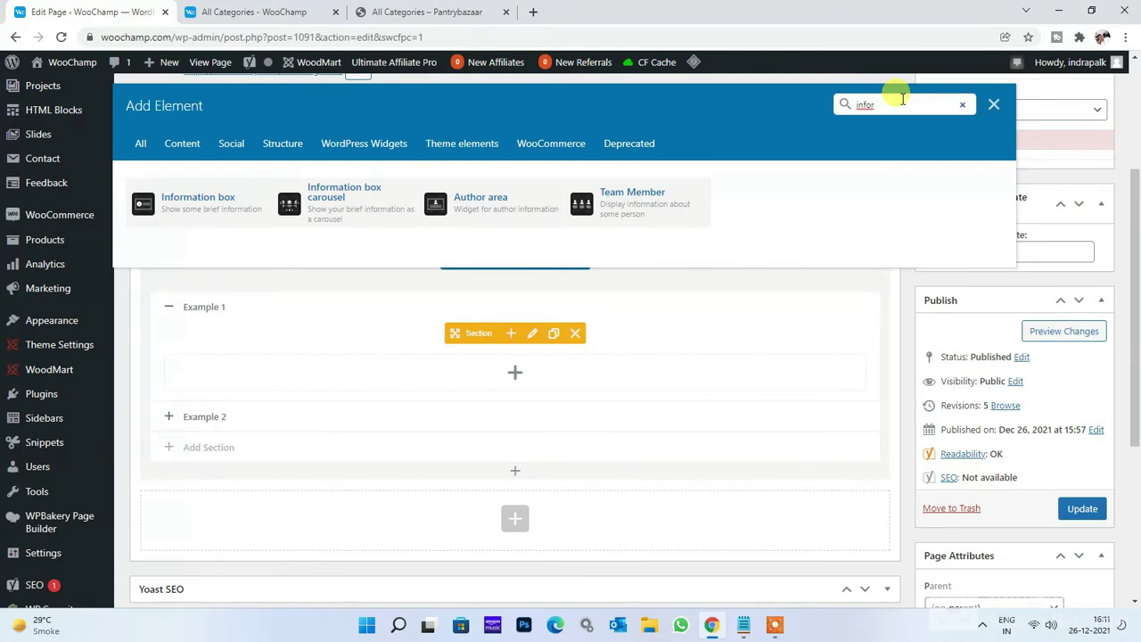
left_click(227, 218)
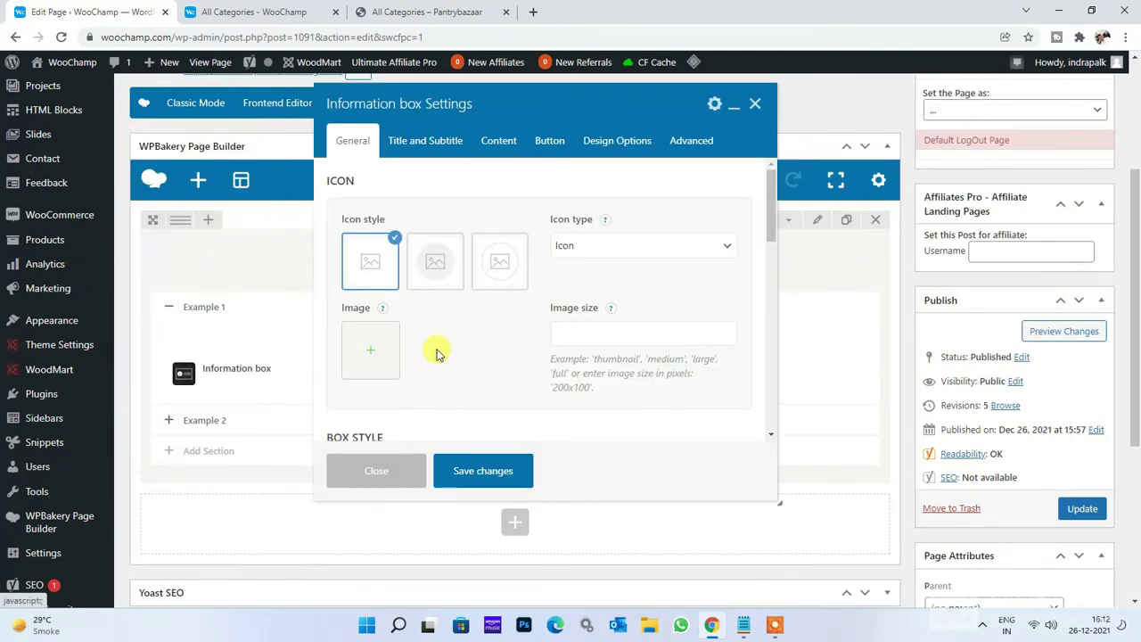
Step: Upload dal-pulses.png from the Downloads folder and set it as the information box's image
left_click(372, 350)
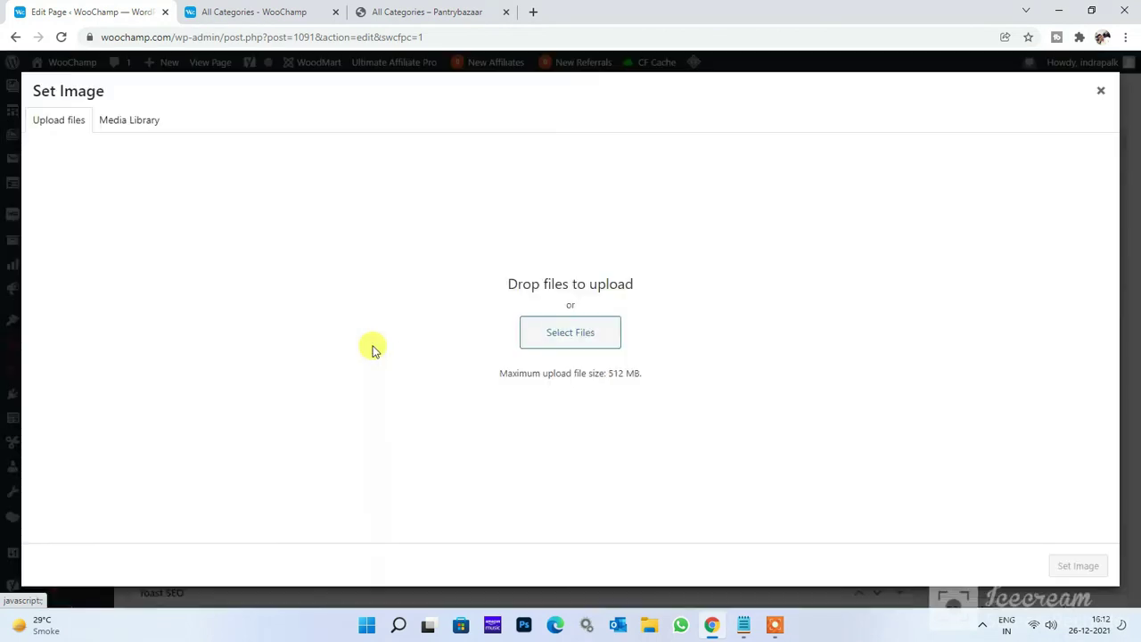
left_click(596, 339)
scroll(65, 168, "up", 3)
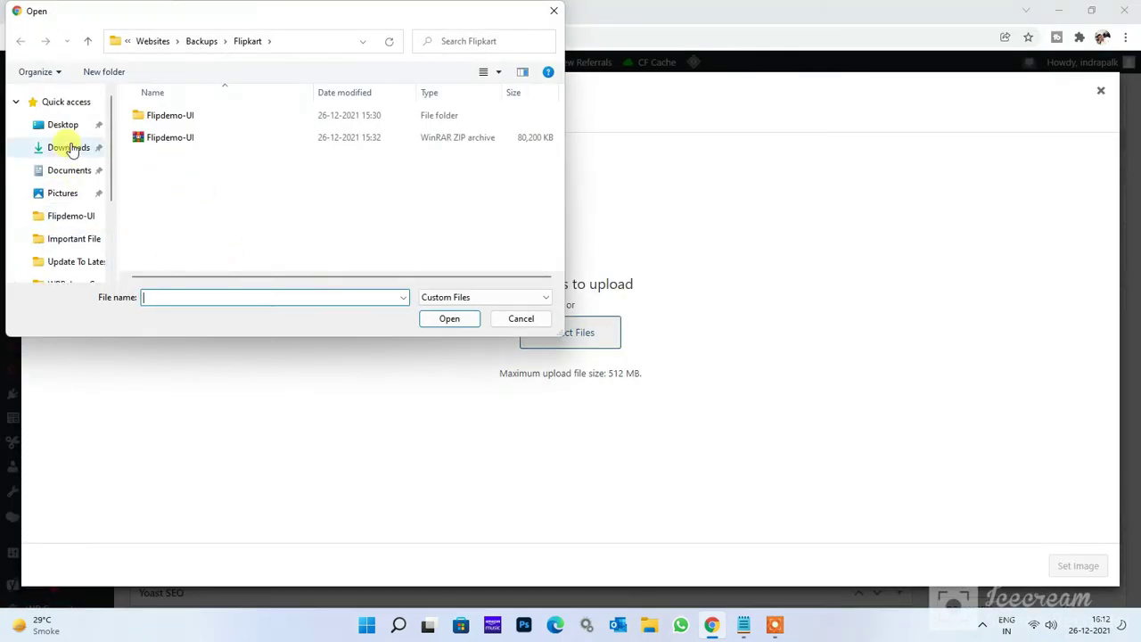
left_click(70, 148)
double_click(176, 170)
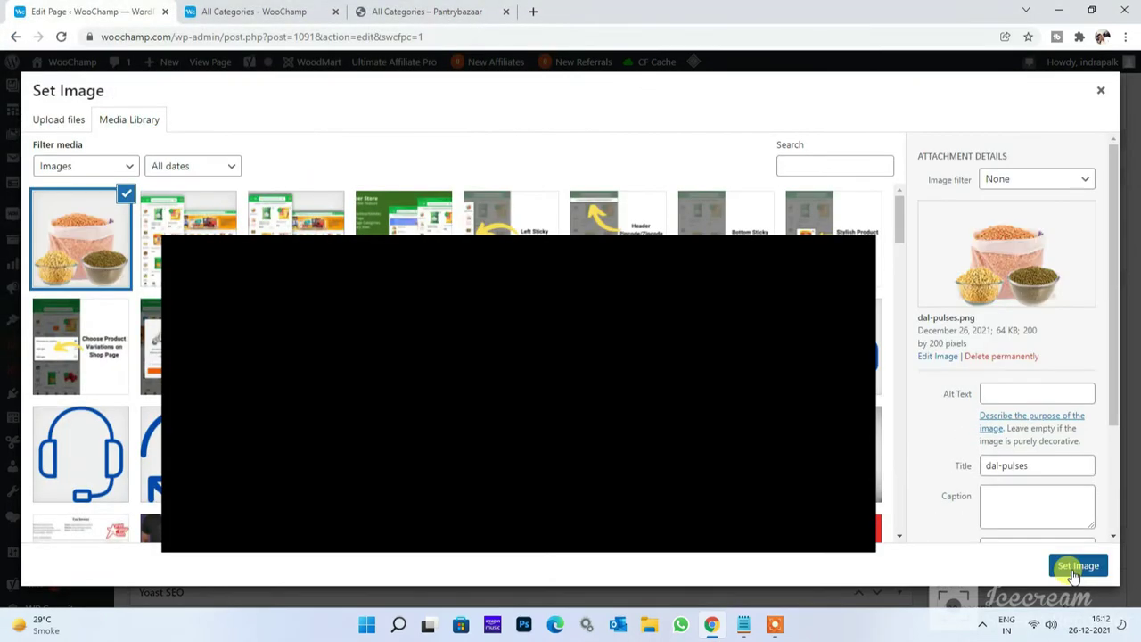
left_click(1075, 572)
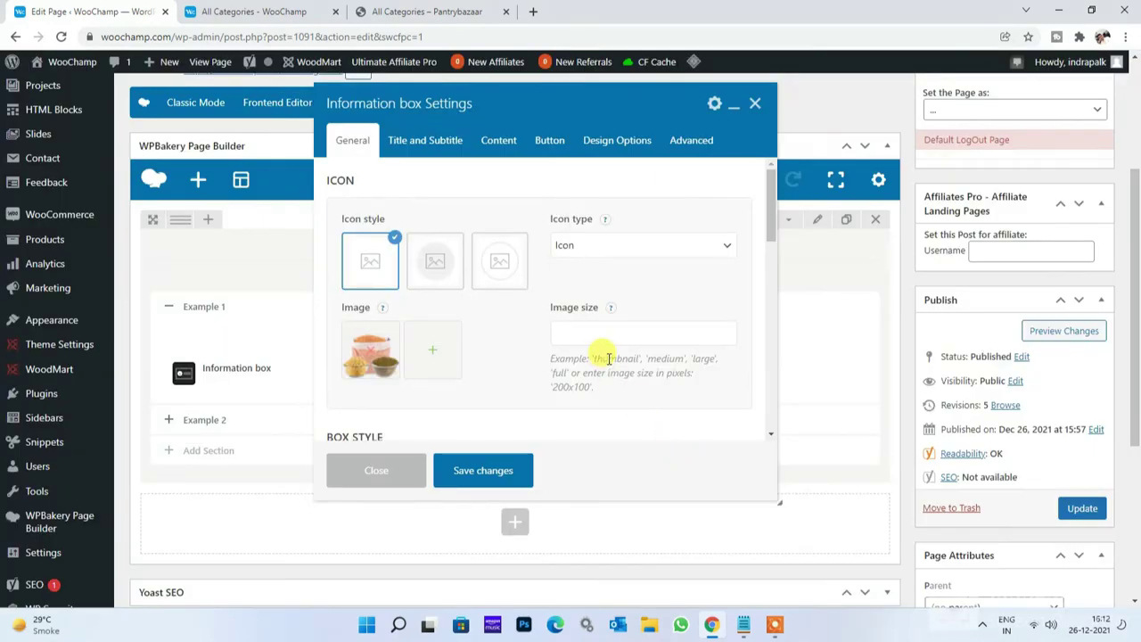
Step: Set the information box's image size to "full" and its image alignment to Left
left_click(615, 335)
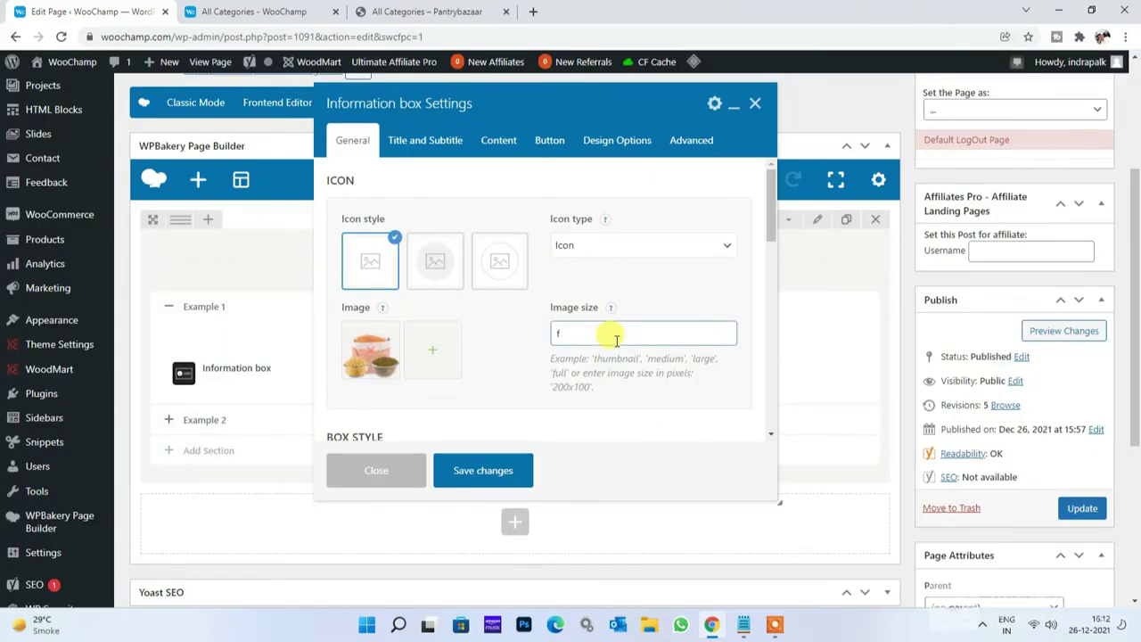
left_click(629, 321)
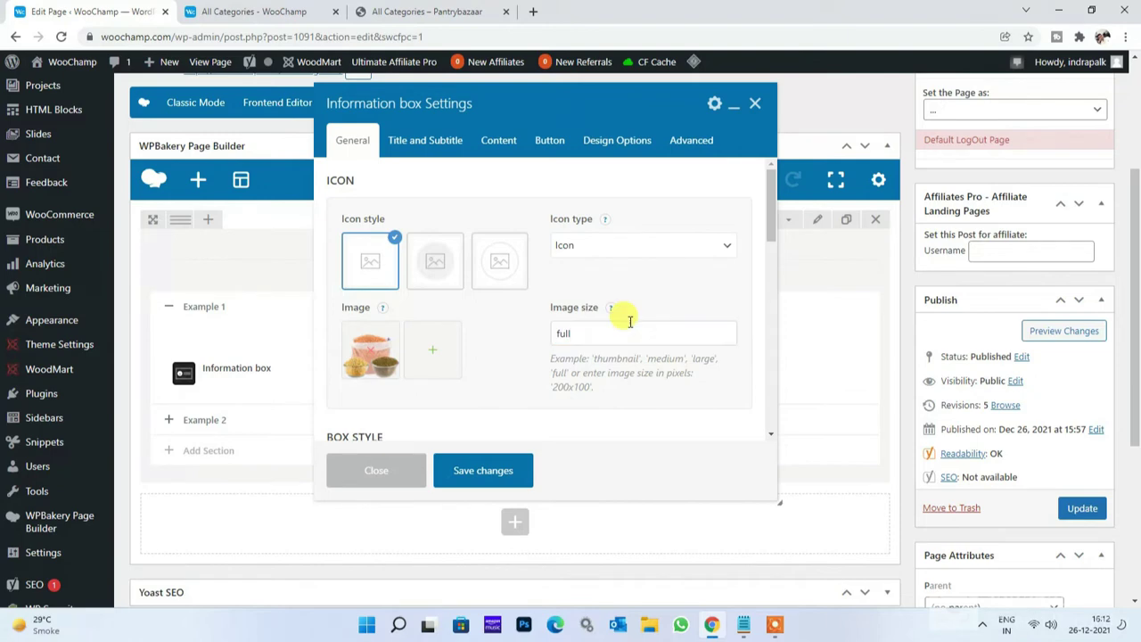
scroll(562, 352, "down", 5)
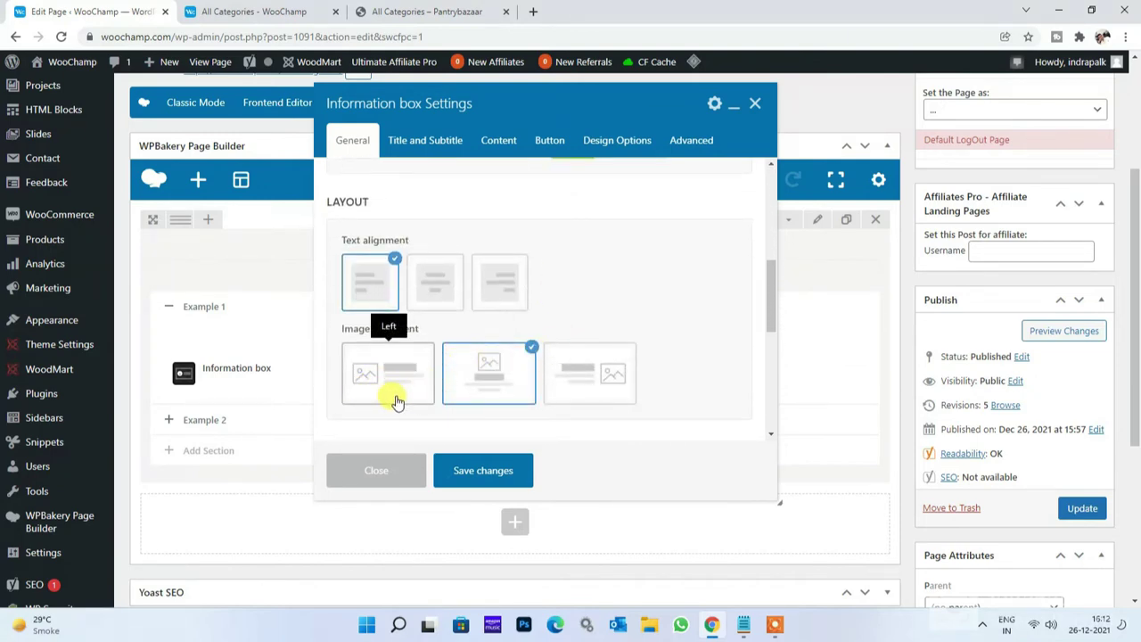
left_click(393, 386)
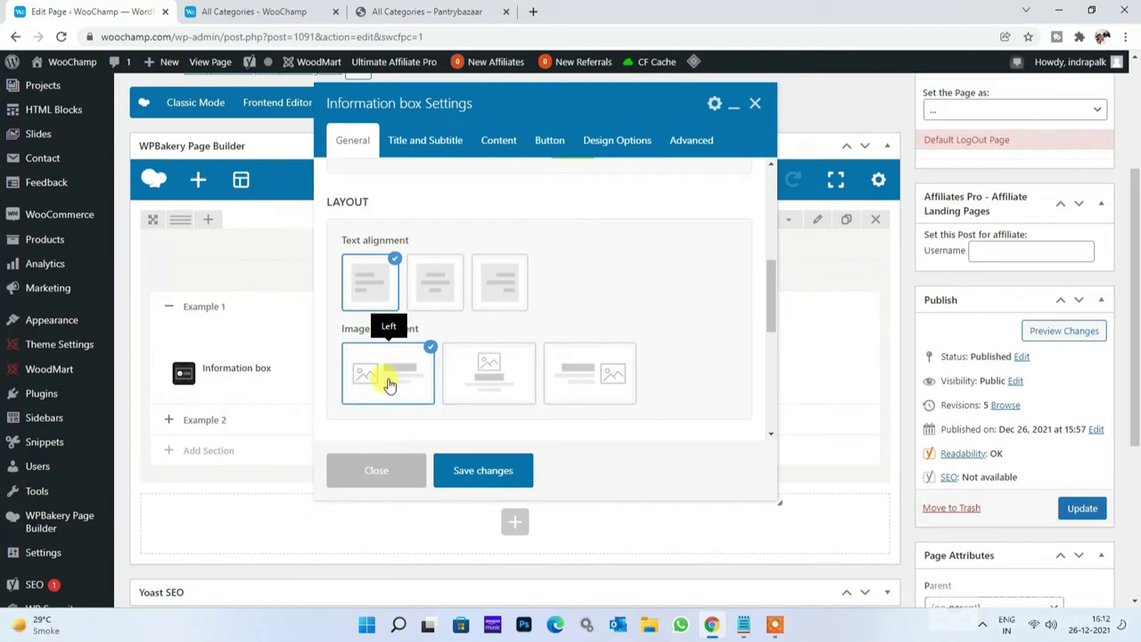
scroll(603, 312, "down", 6)
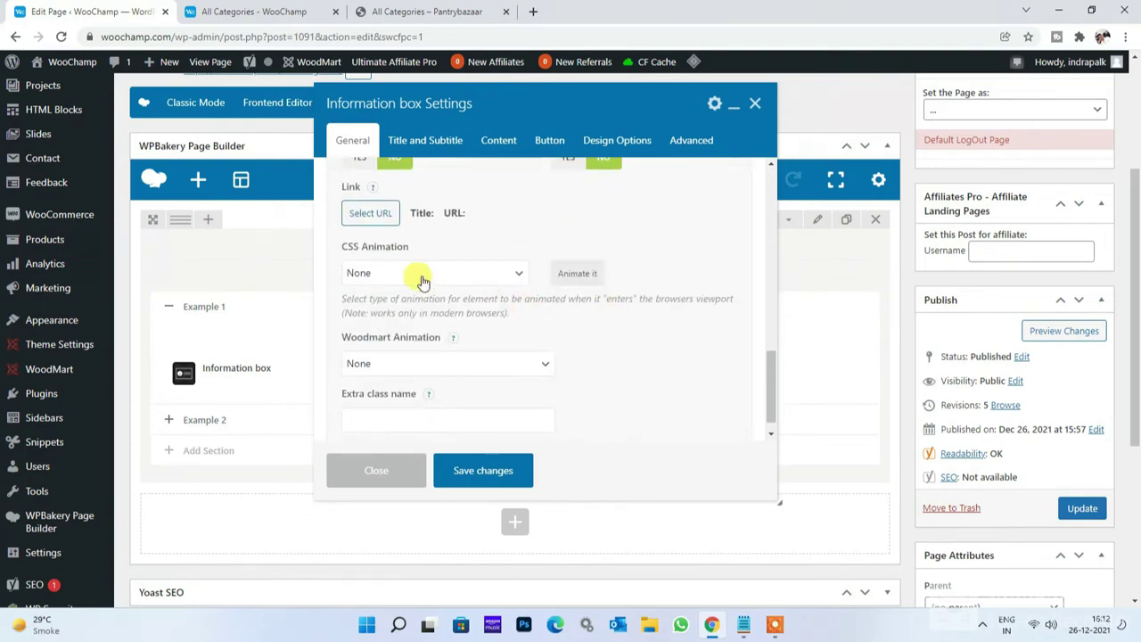
scroll(382, 268, "up", 1)
left_click(361, 285)
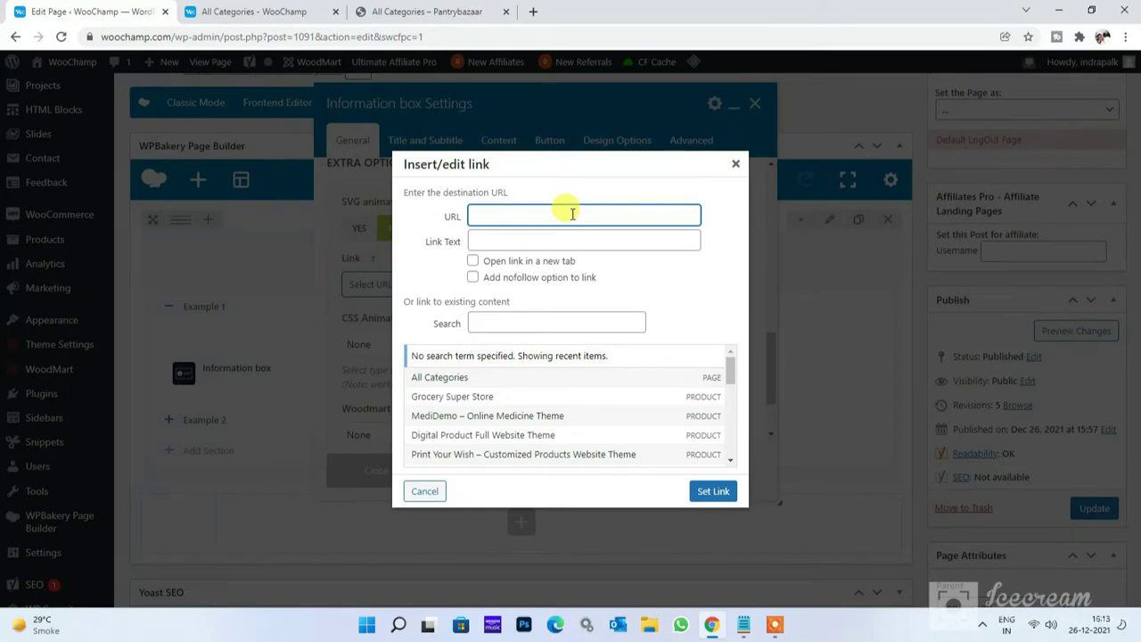
left_click(401, 11)
left_click(395, 37)
key("ctrl+c")
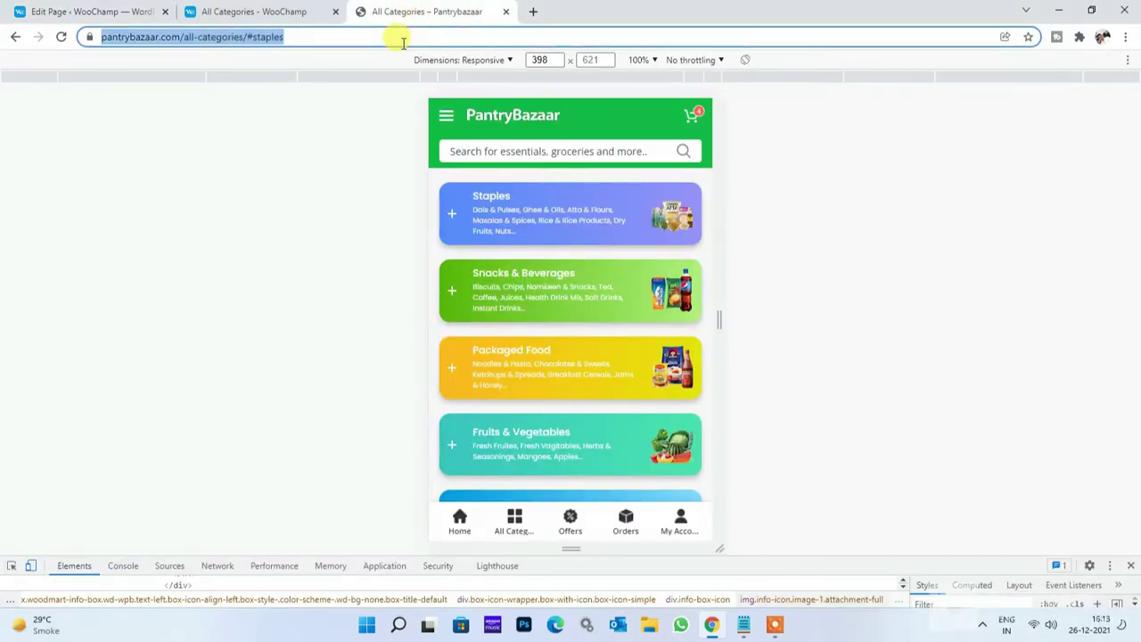
left_click(149, 10)
left_click(562, 215)
key("ctrl+v")
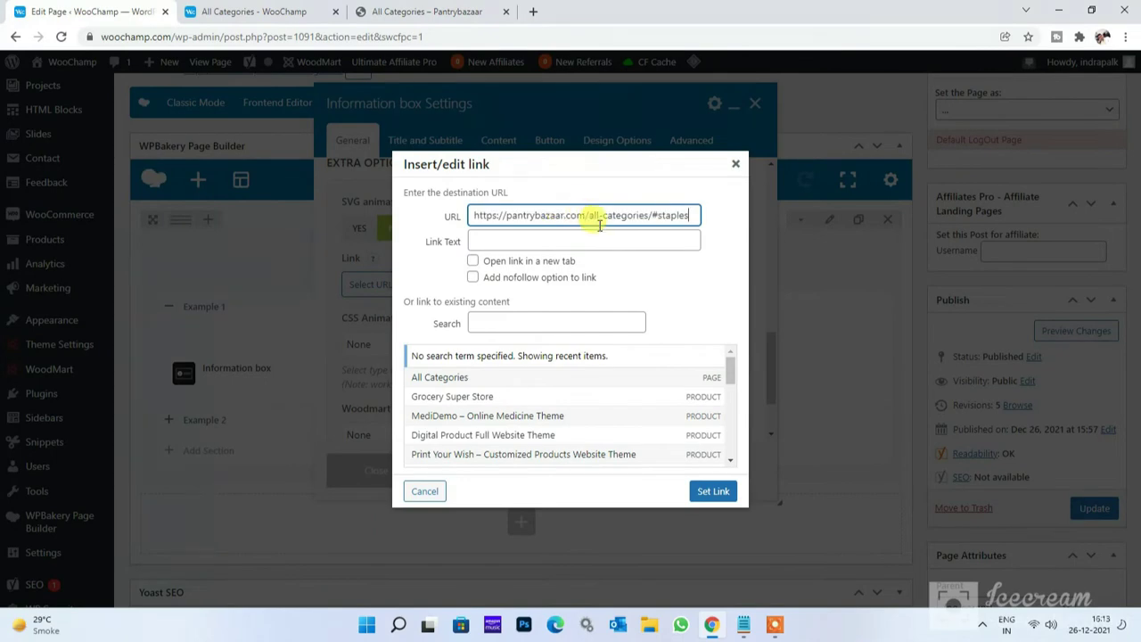
left_click_drag(652, 215, 688, 211)
key("BackSpace")
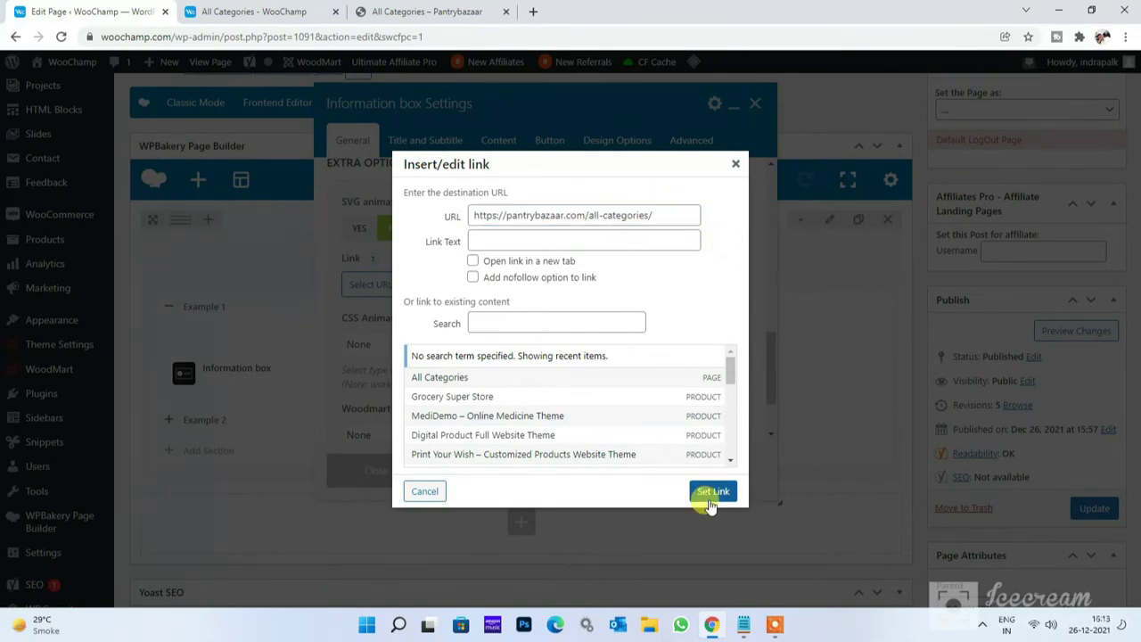
left_click(710, 494)
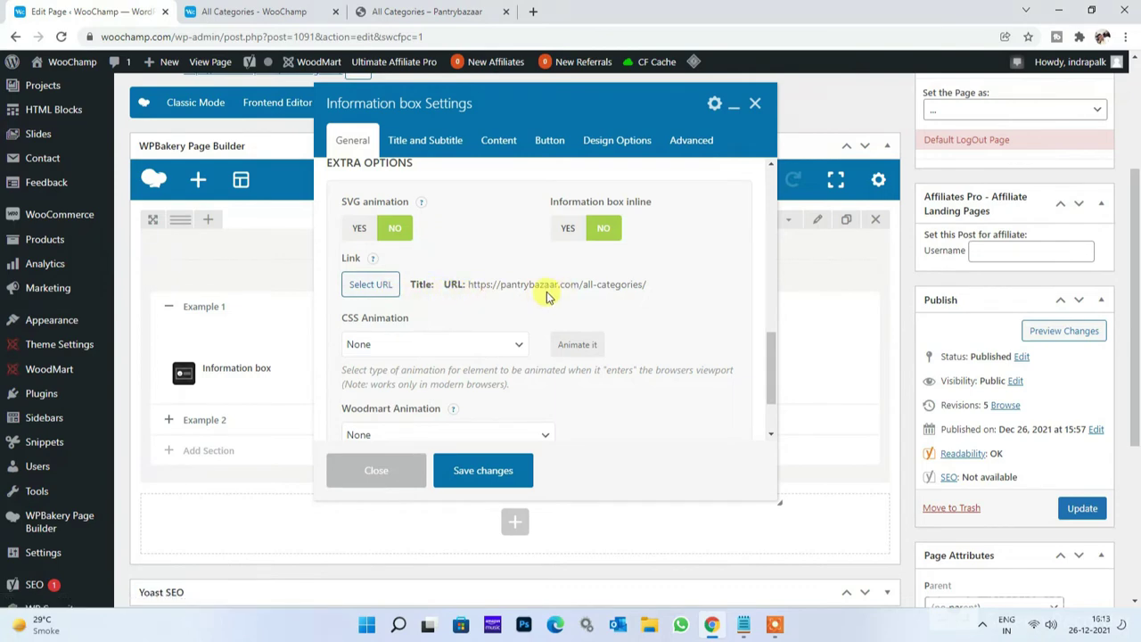
mouse_move(513, 283)
left_mouse_down()
mouse_move(683, 282)
mouse_move(509, 283)
left_mouse_up()
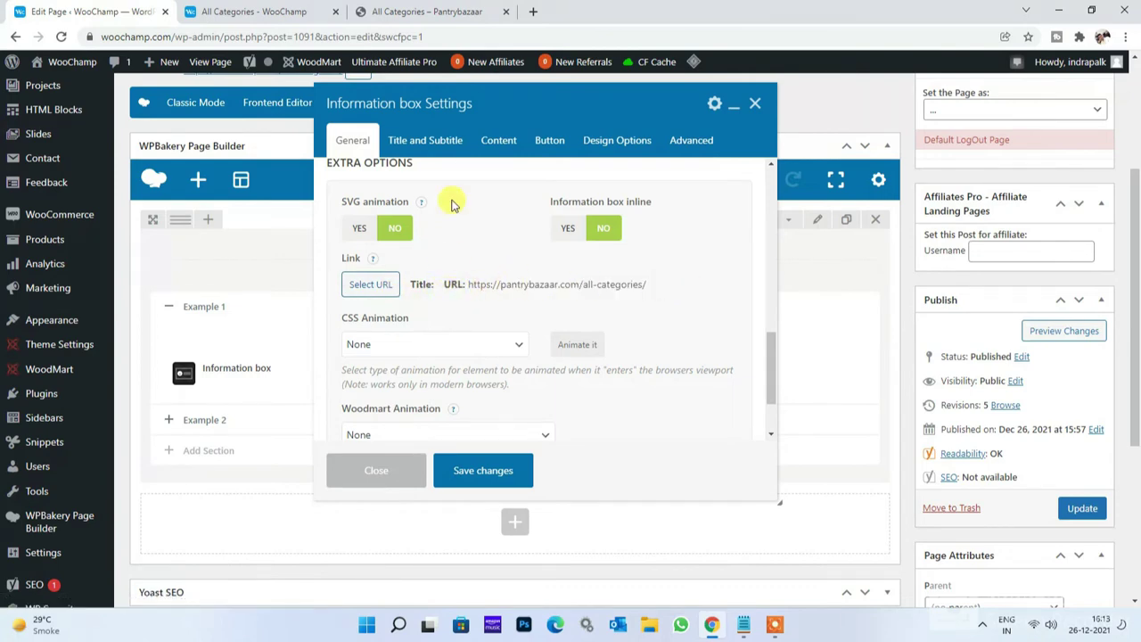
Step: Title the information box "Dal & Atta" with a custom font size of 12 px, and save its settings
left_click(473, 147)
left_click(422, 275)
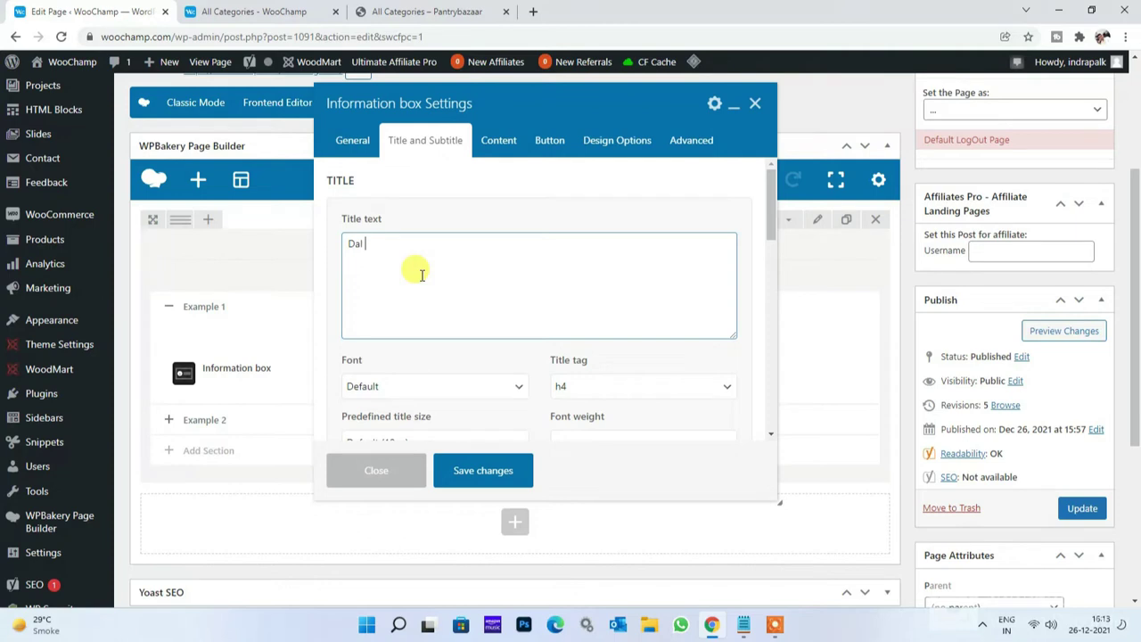
scroll(421, 274, "down", 3)
left_click(399, 284)
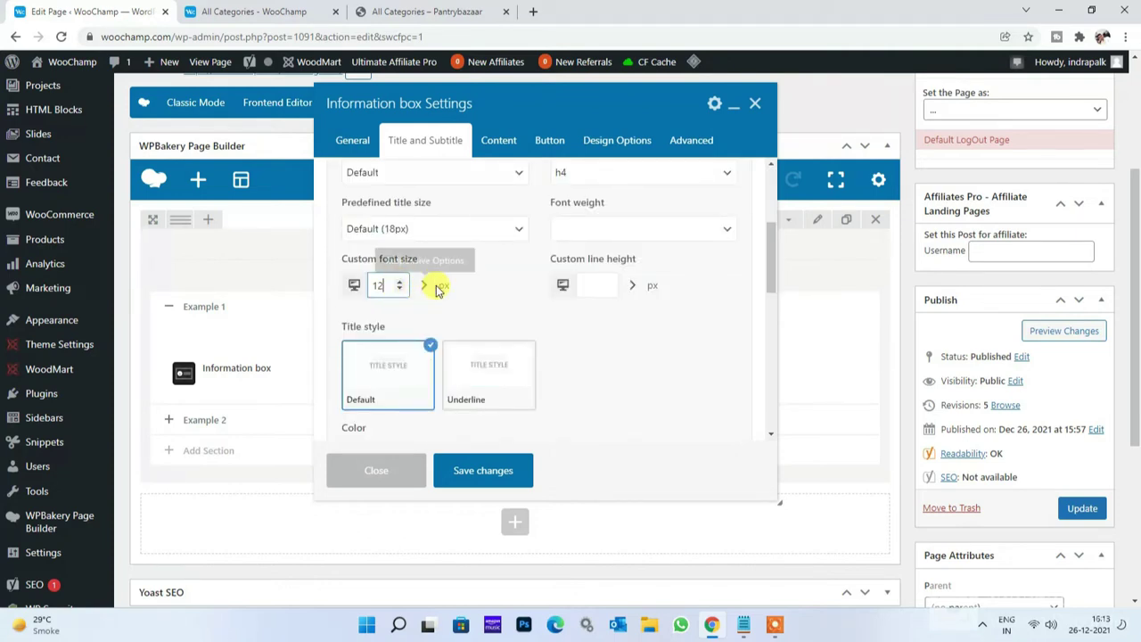
scroll(502, 334, "down", 3)
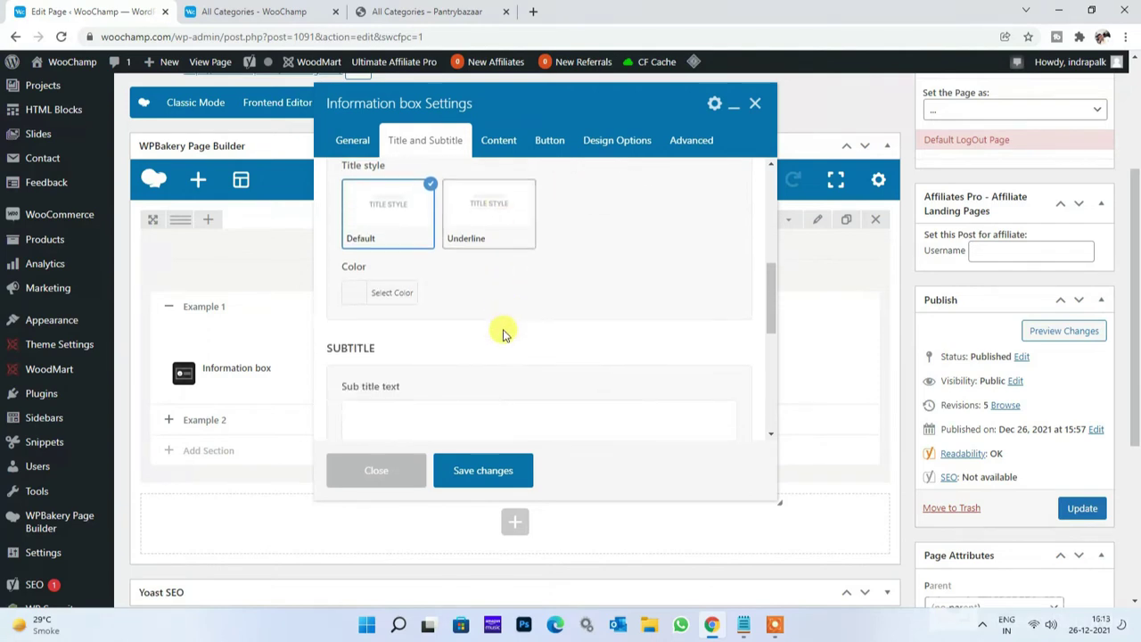
left_click(483, 471)
Step: Clone the "Dal & Atta" information box several times within the Example 1 section
mouse_move(527, 395)
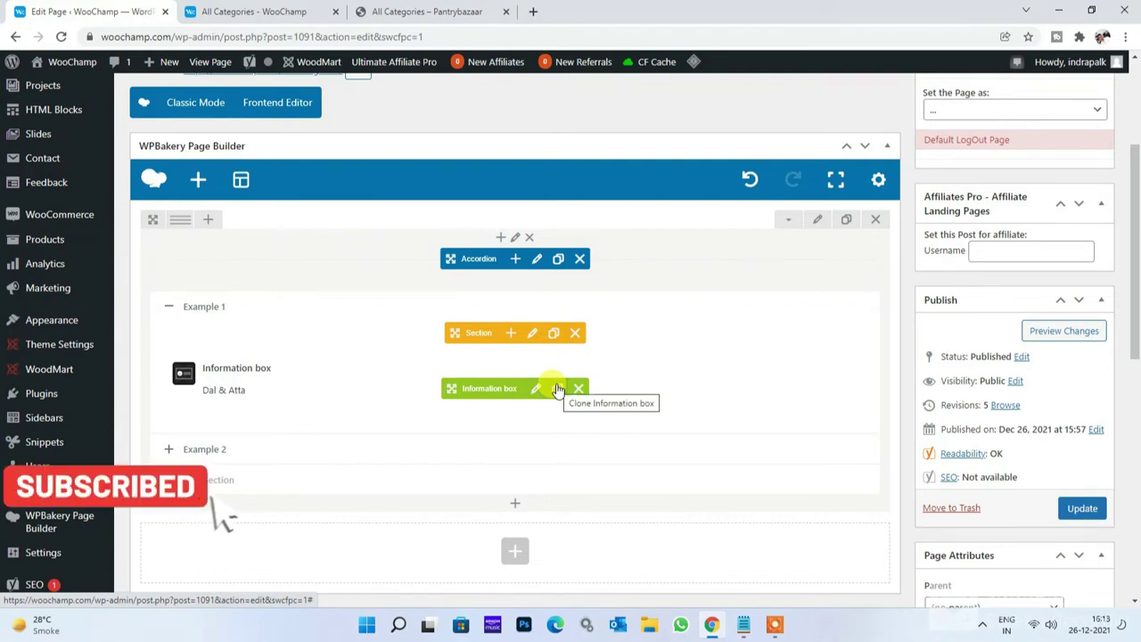
left_click(557, 390)
left_click(557, 389)
left_click(557, 390)
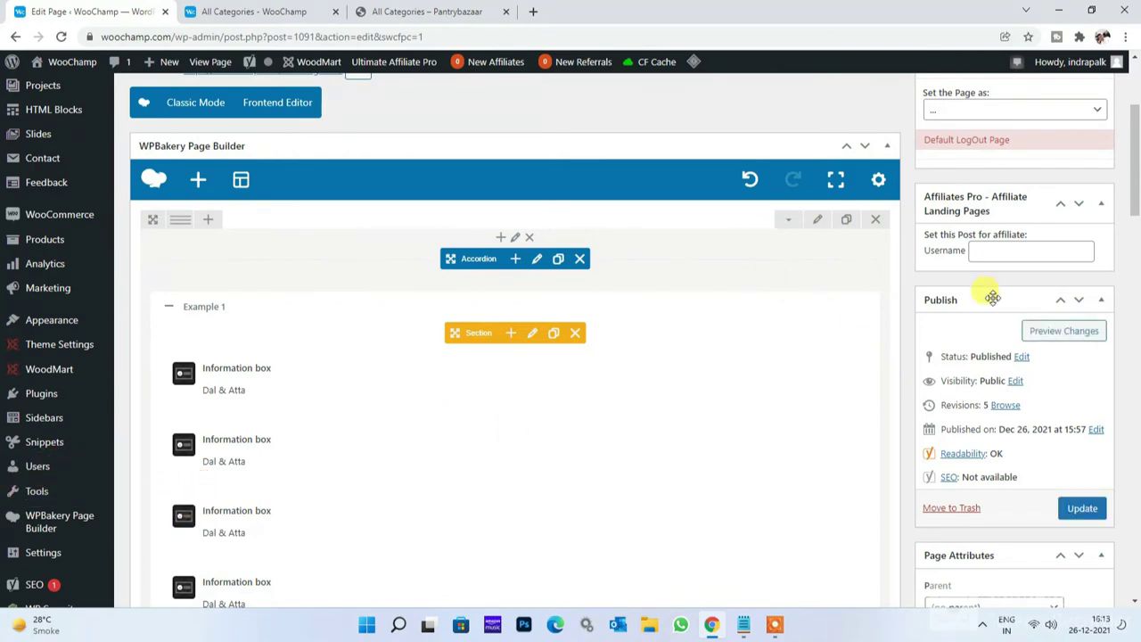
Step: Update the page, reload the live All Categories page without its URL suffix, and expand the Example 1 section
left_click(1080, 512)
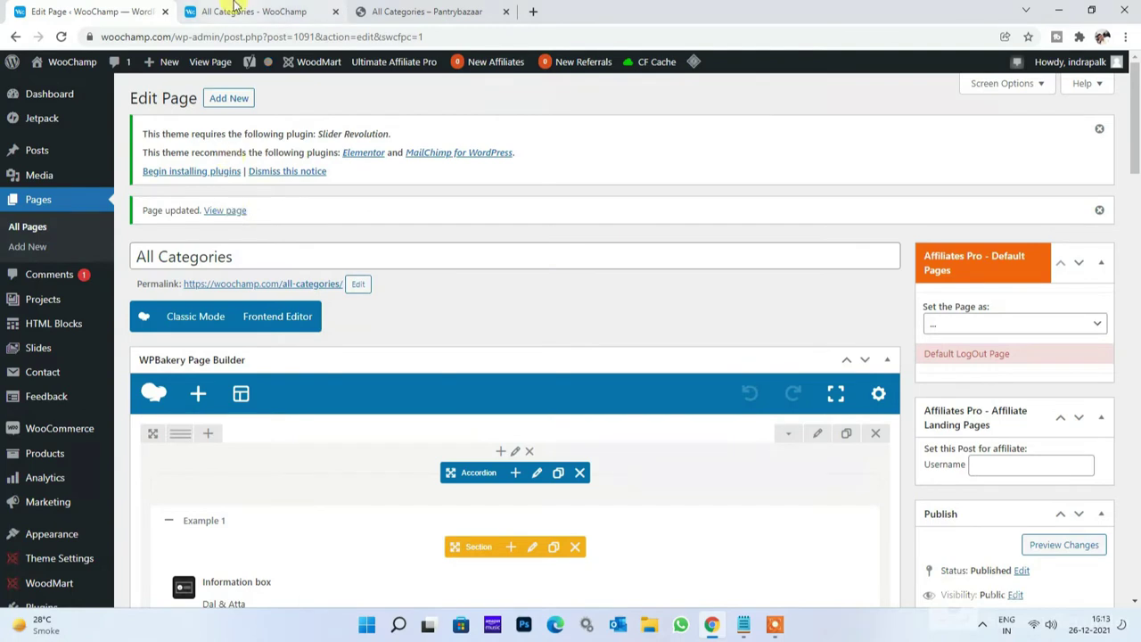
left_click(235, 7)
left_click(379, 37)
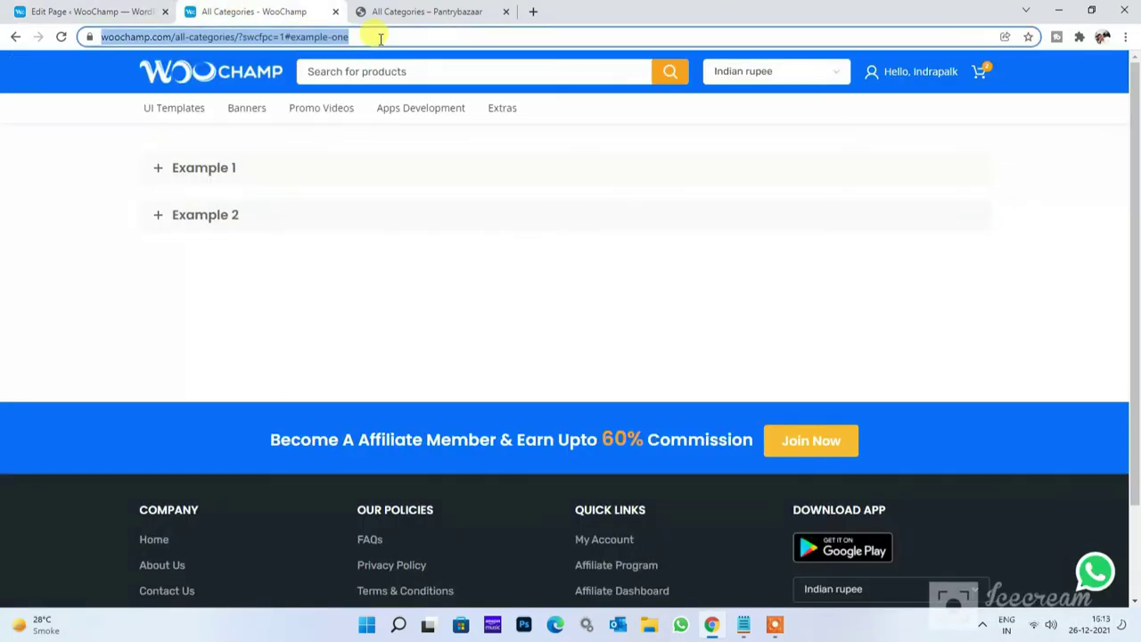
key("Return")
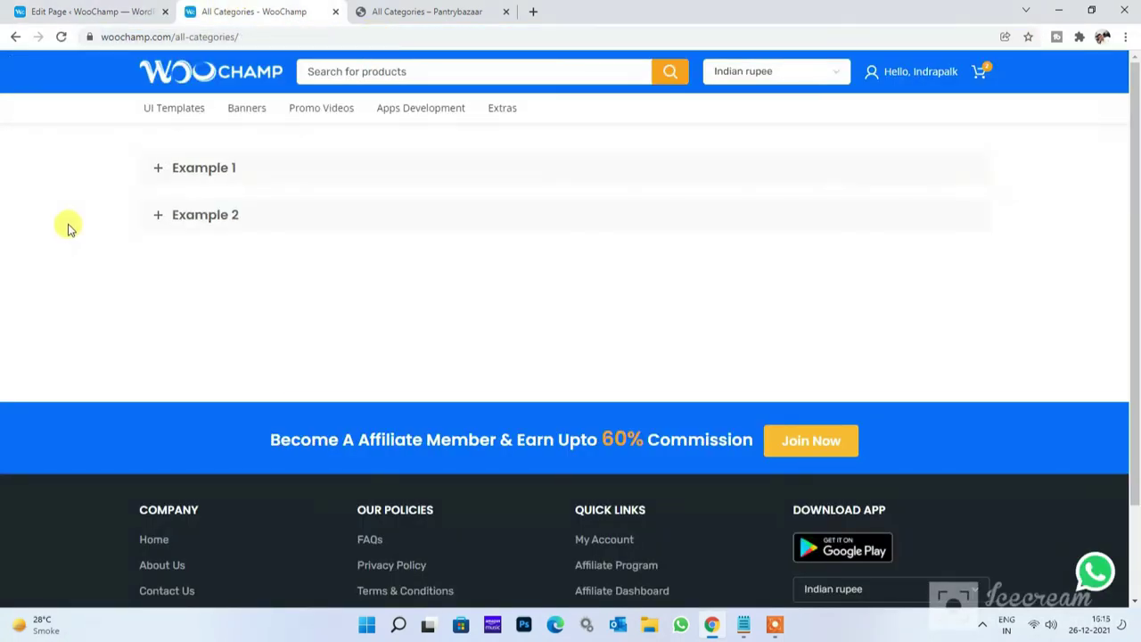
left_click(197, 170)
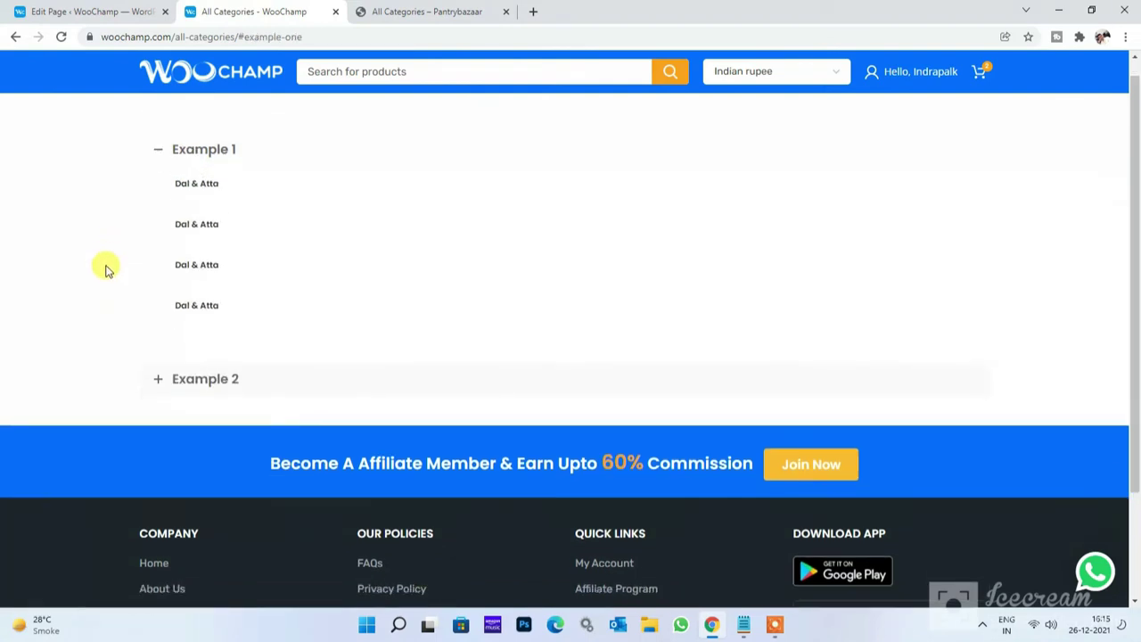
scroll(125, 269, "up", 1)
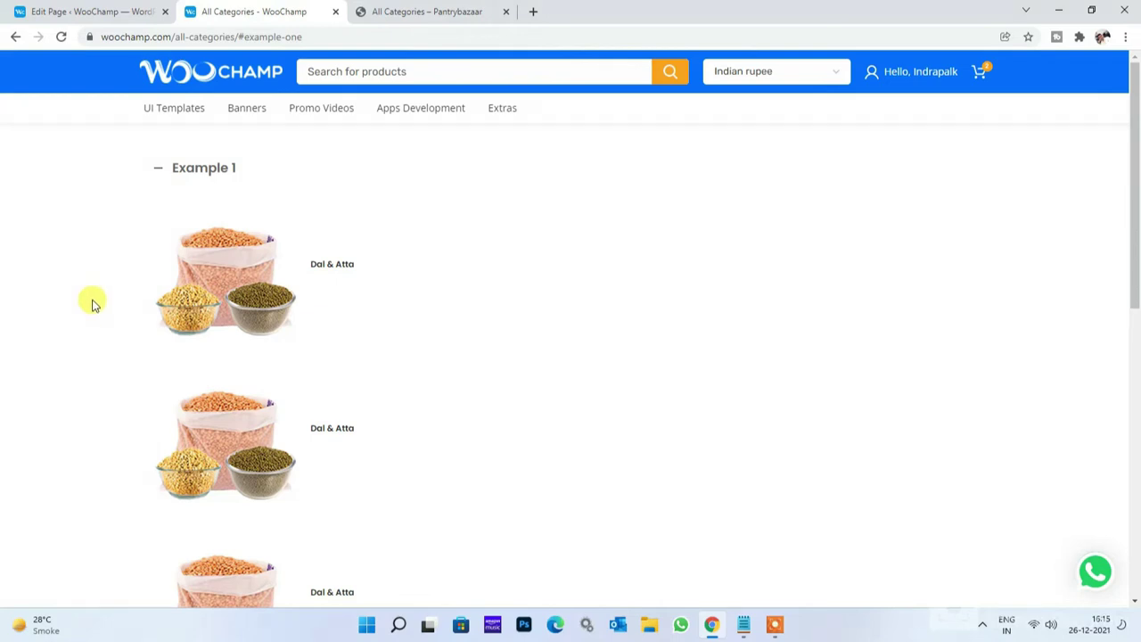
Step: Back in the page editor, set the first information box's image size to 50x50 and save its settings
key("ctrl+shift+Tab")
scroll(553, 339, "down", 2)
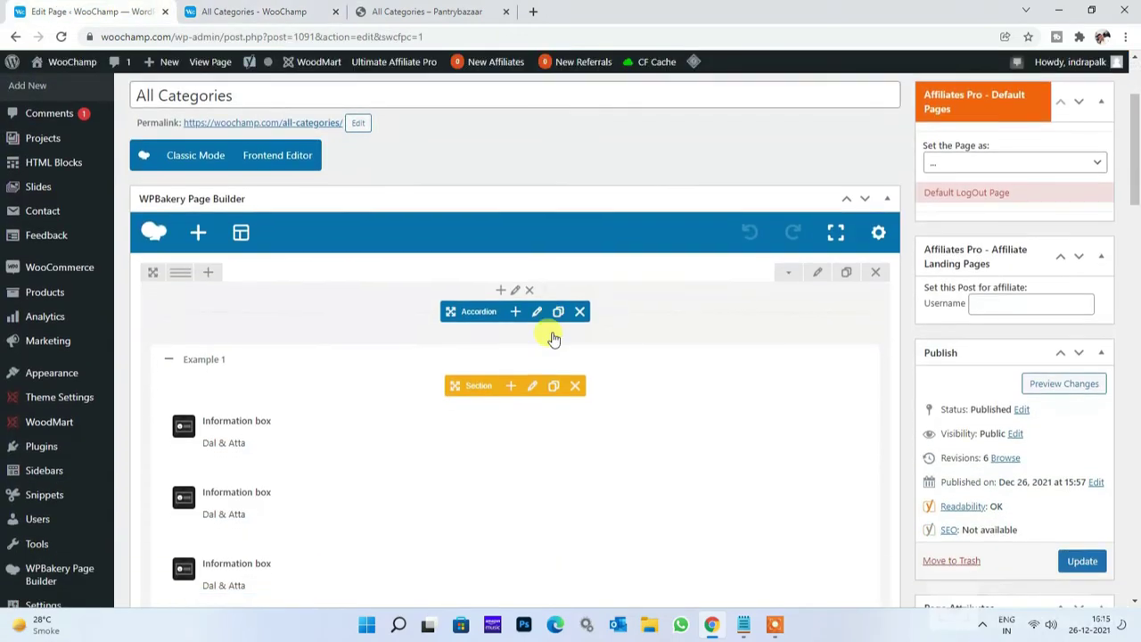
scroll(553, 339, "down", 2)
left_click(529, 276)
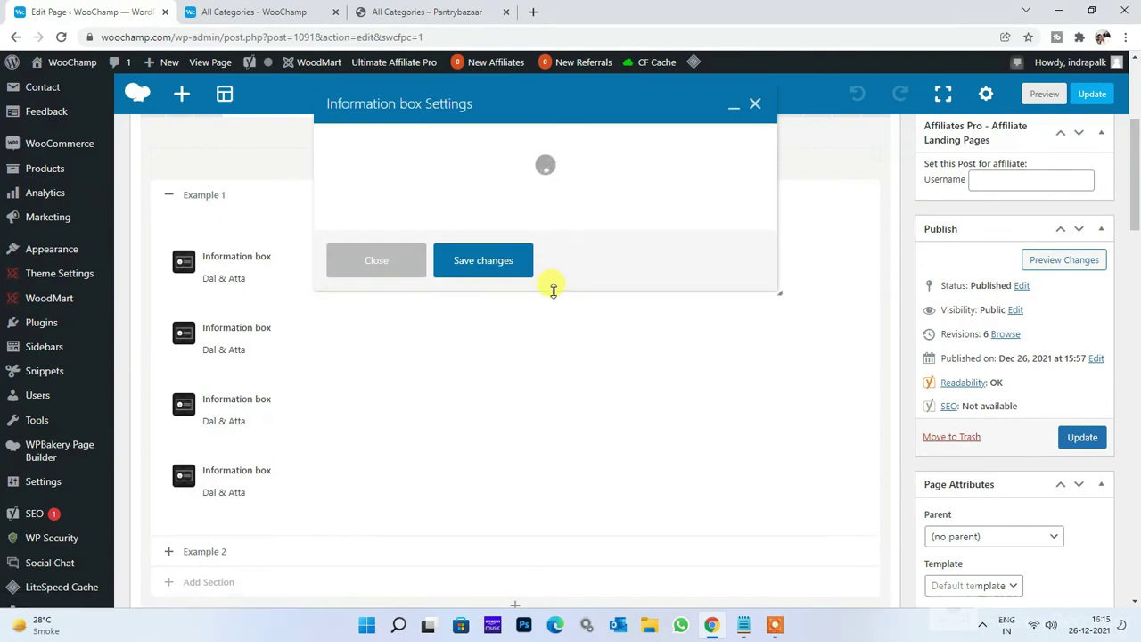
double_click(602, 343)
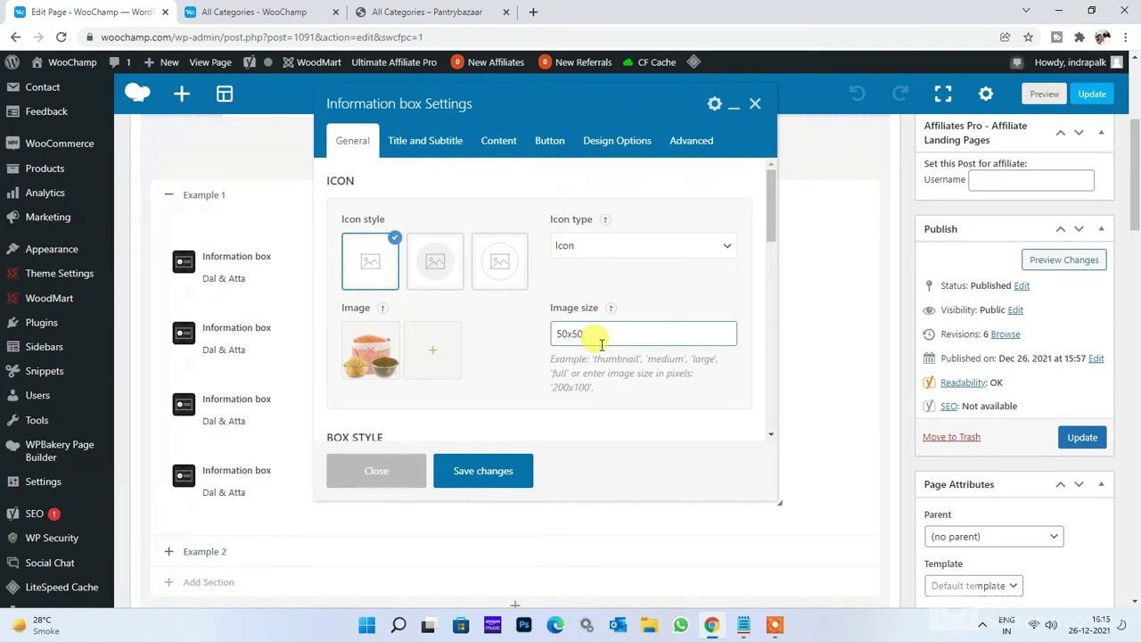
left_click(496, 472)
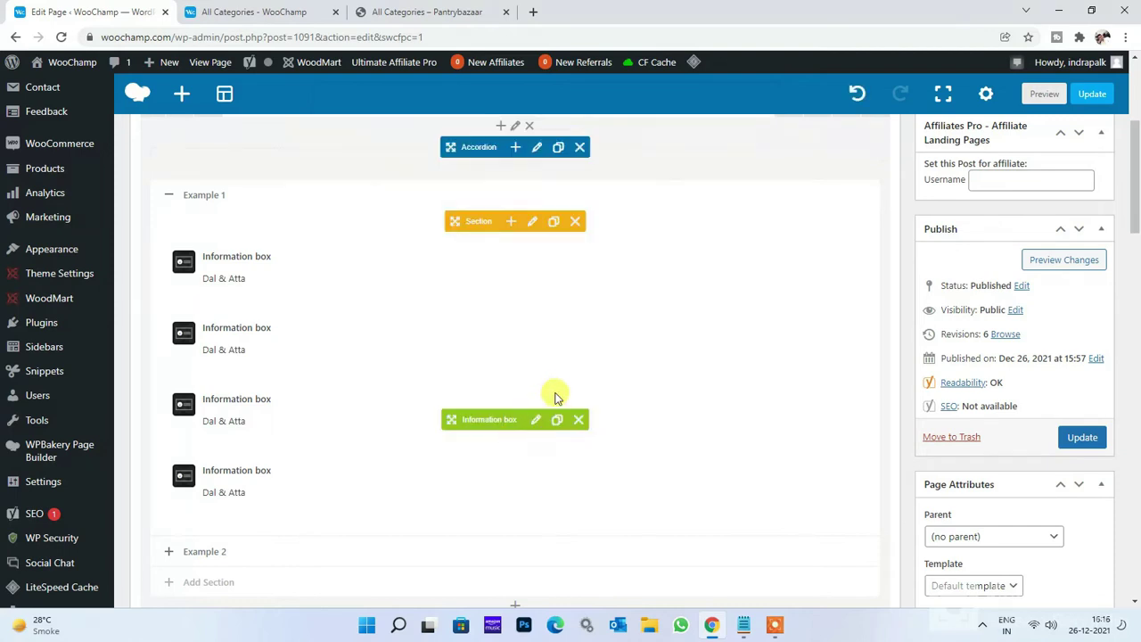
Step: Delete the three other information boxes in Example 1 and clone the first one three times
left_click(578, 348)
left_click(578, 348)
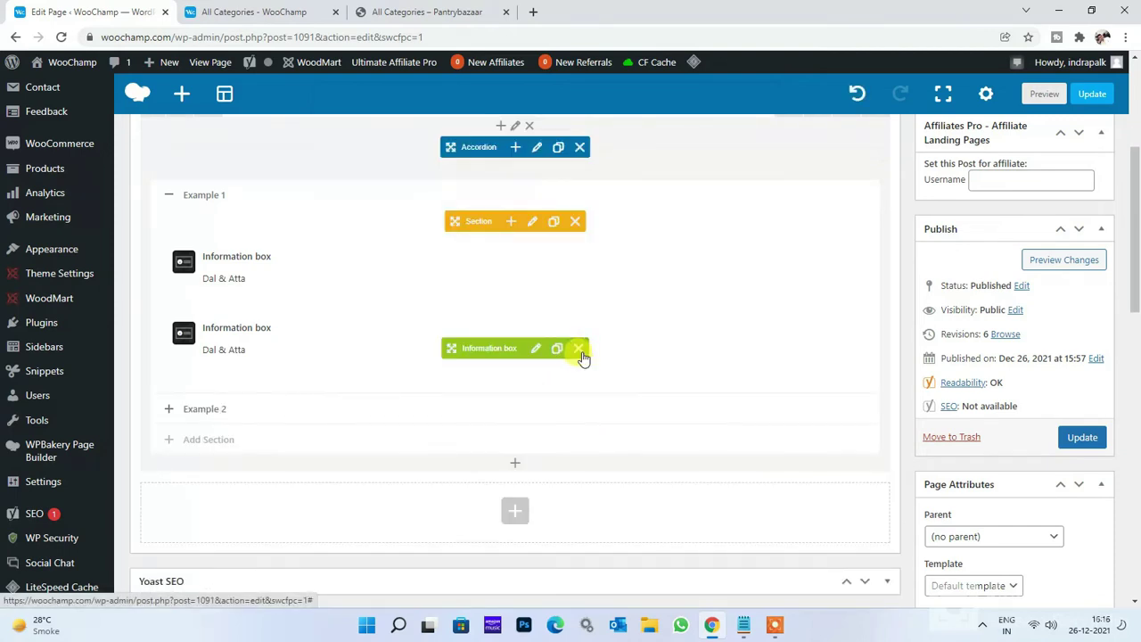
left_click(578, 348)
left_click(556, 277)
left_click(556, 278)
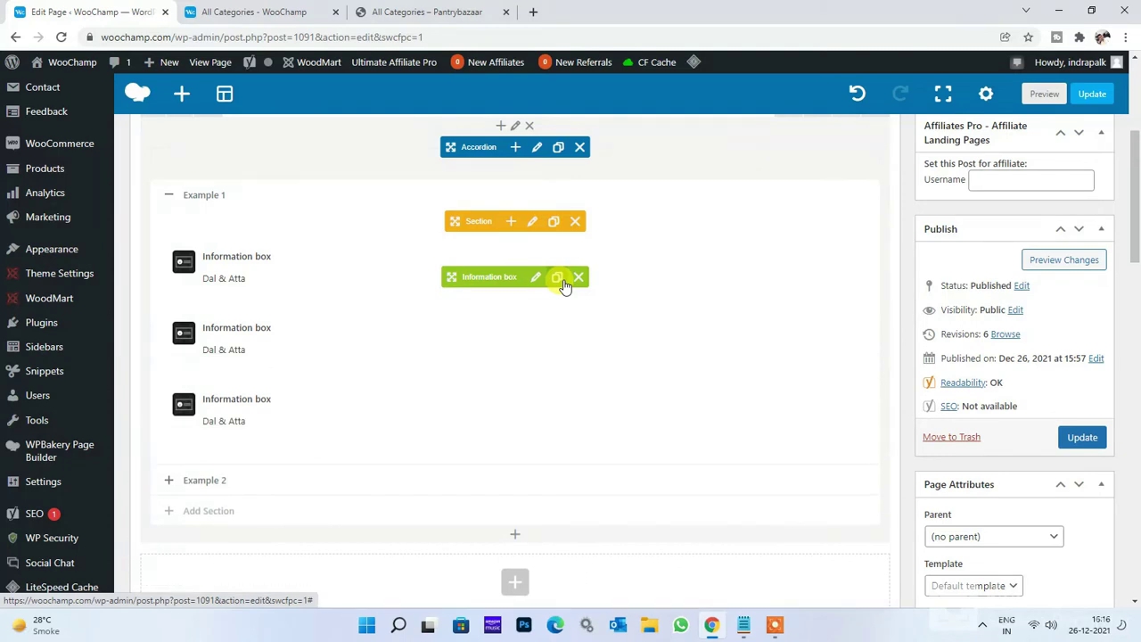
left_click(557, 277)
Step: Update the page and reload the live All Categories page
left_click(1082, 436)
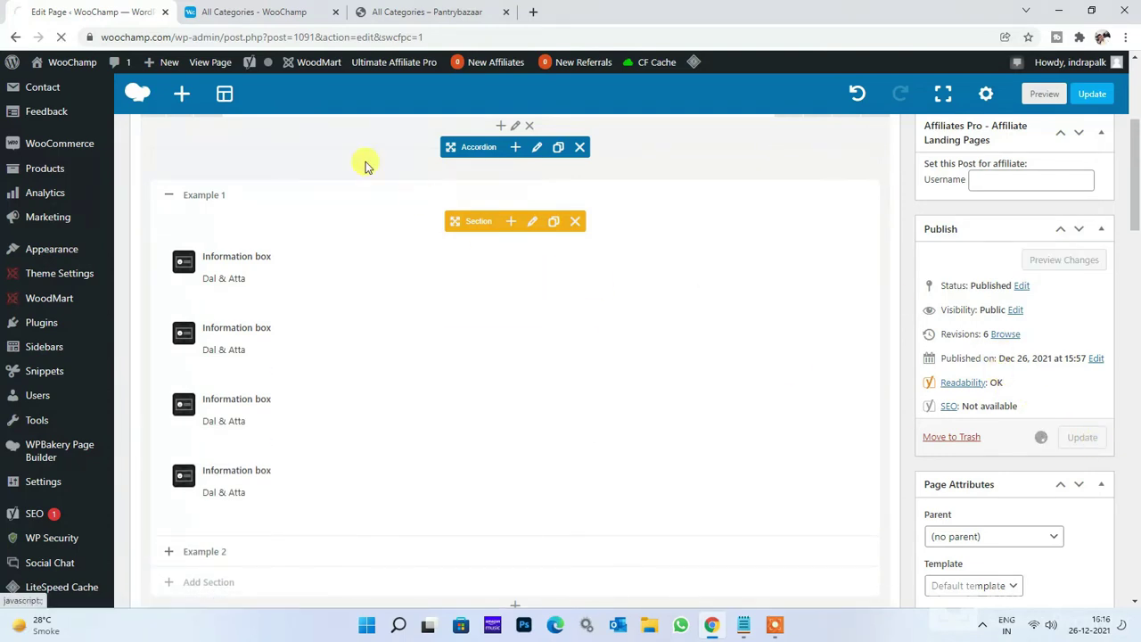
left_click(278, 10)
left_click(352, 38)
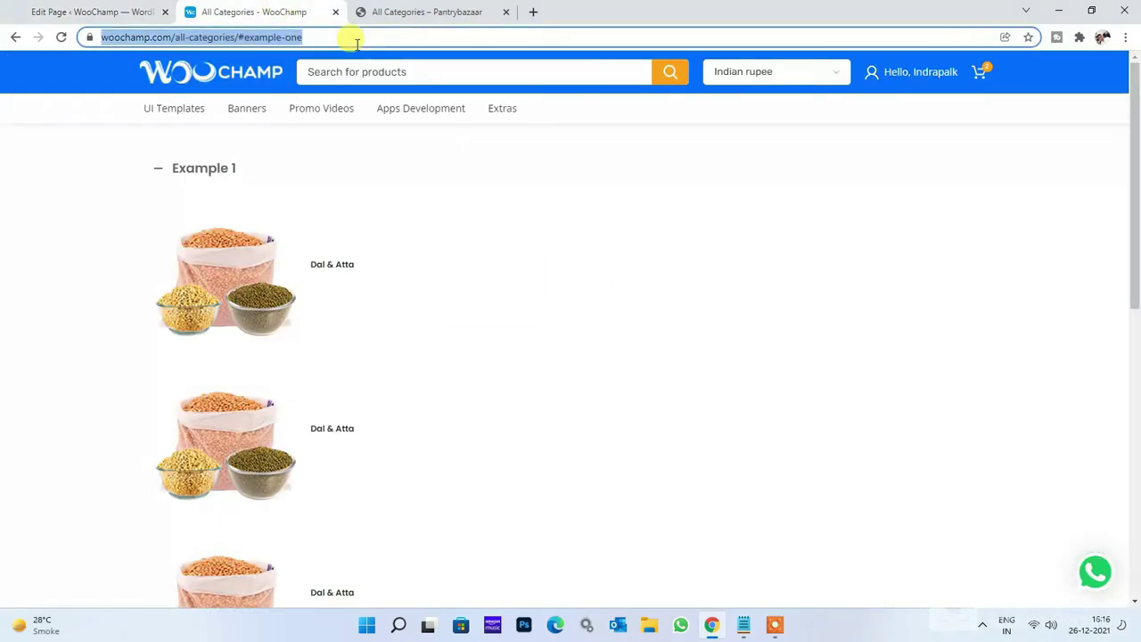
key("Return")
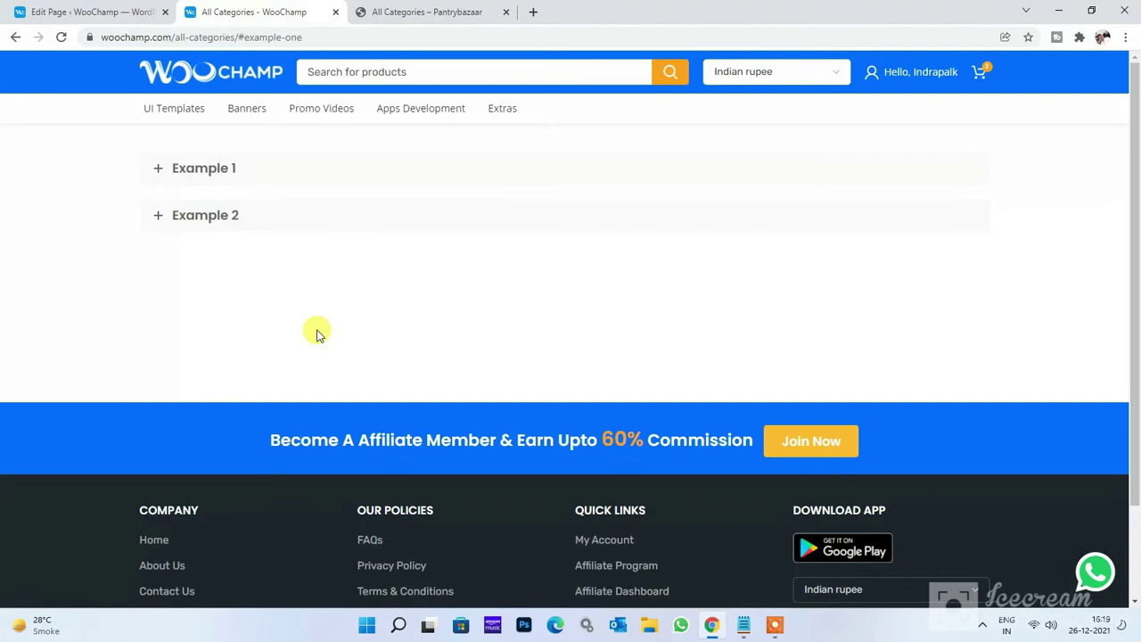
Step: Inspect the Example 1 accordion heading in an enlarged developer tools pane and copy its panel id "example-one"
right_click(269, 168)
left_click(297, 308)
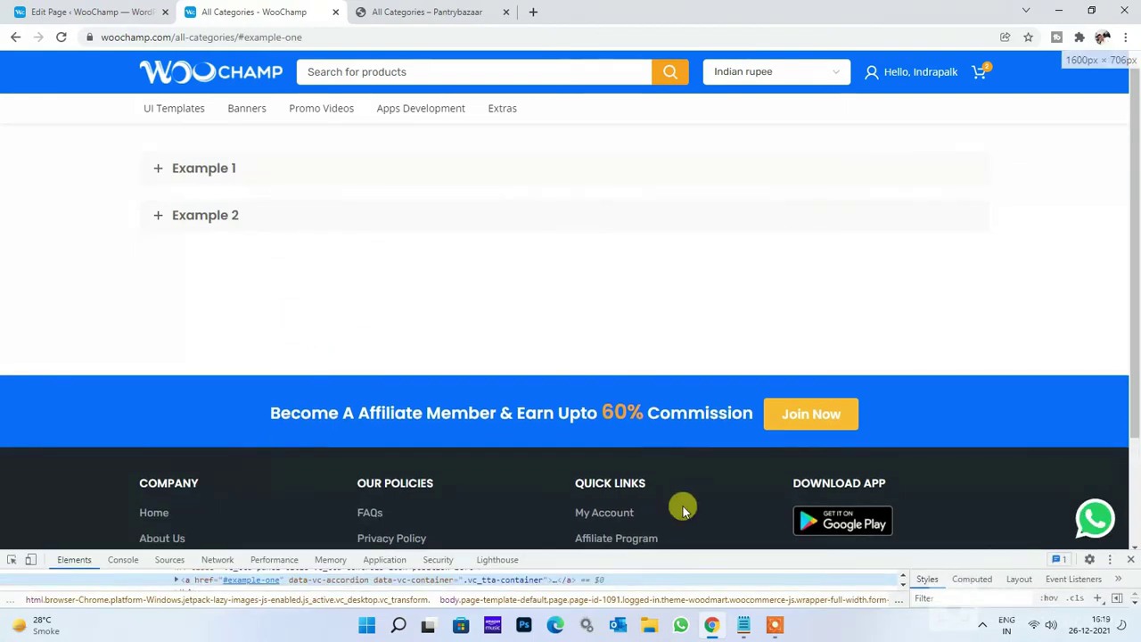
left_click_drag(682, 552, 619, 384)
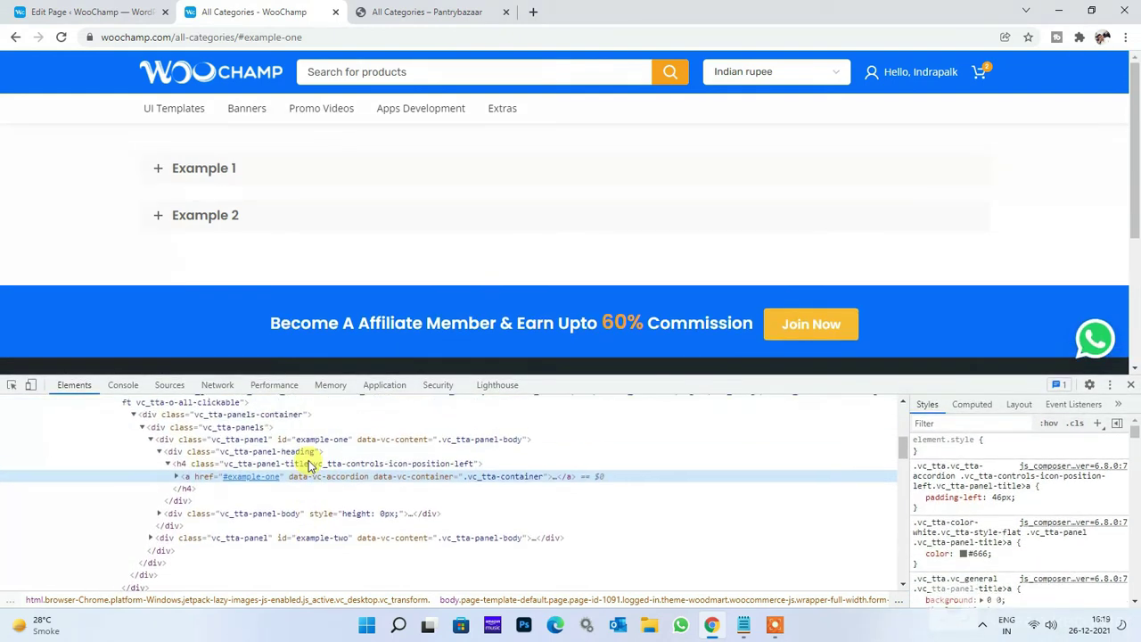
left_click(323, 441)
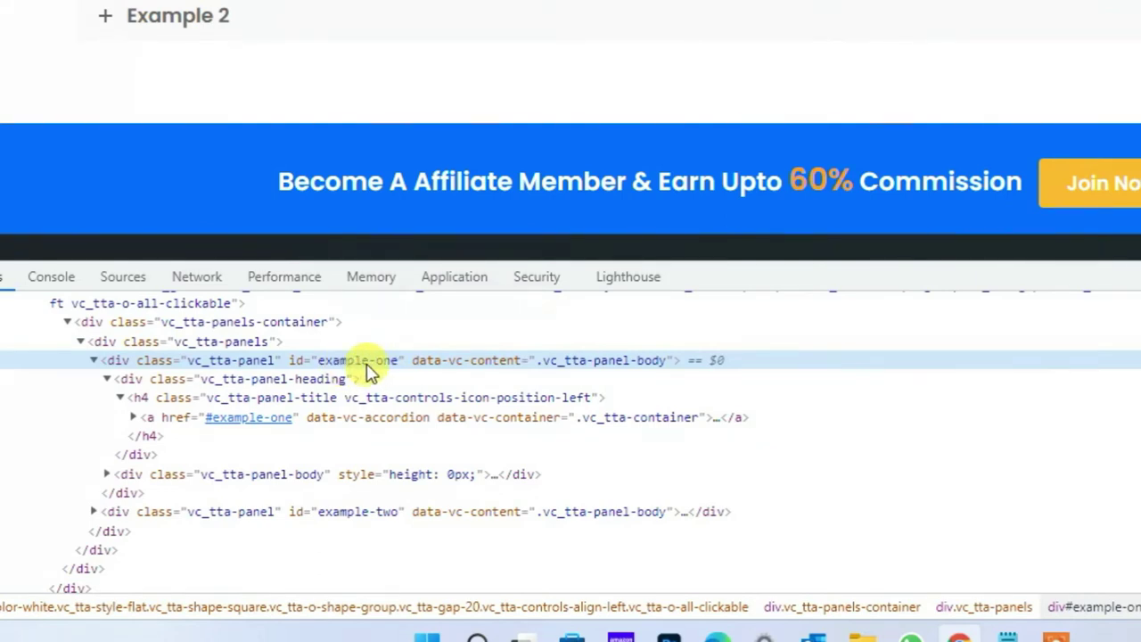
scroll(382, 392, "up", 2)
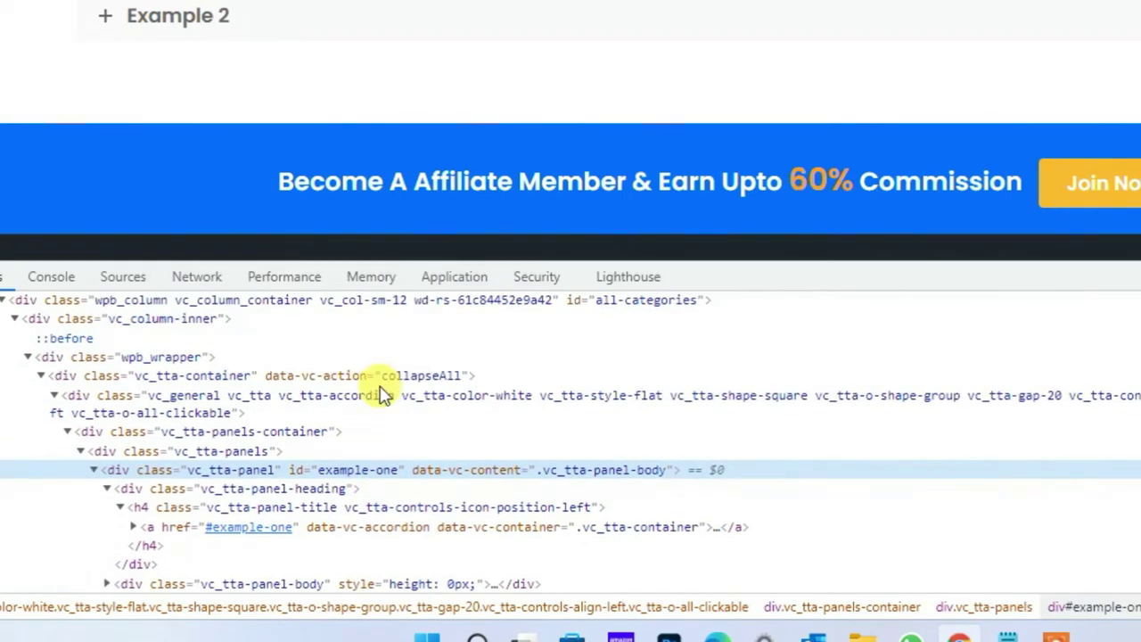
double_click(357, 479)
key("ctrl+c")
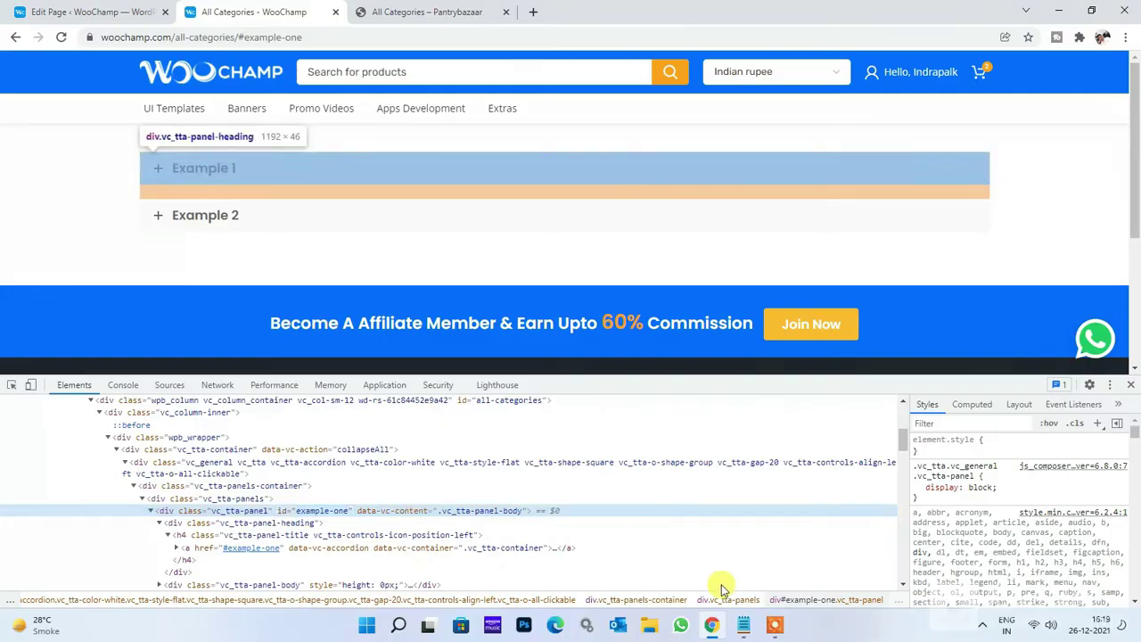
Step: Switch to Notepad, paste the copied id and prefix it to form the CSS selector "#example-one"
left_click(1007, 639)
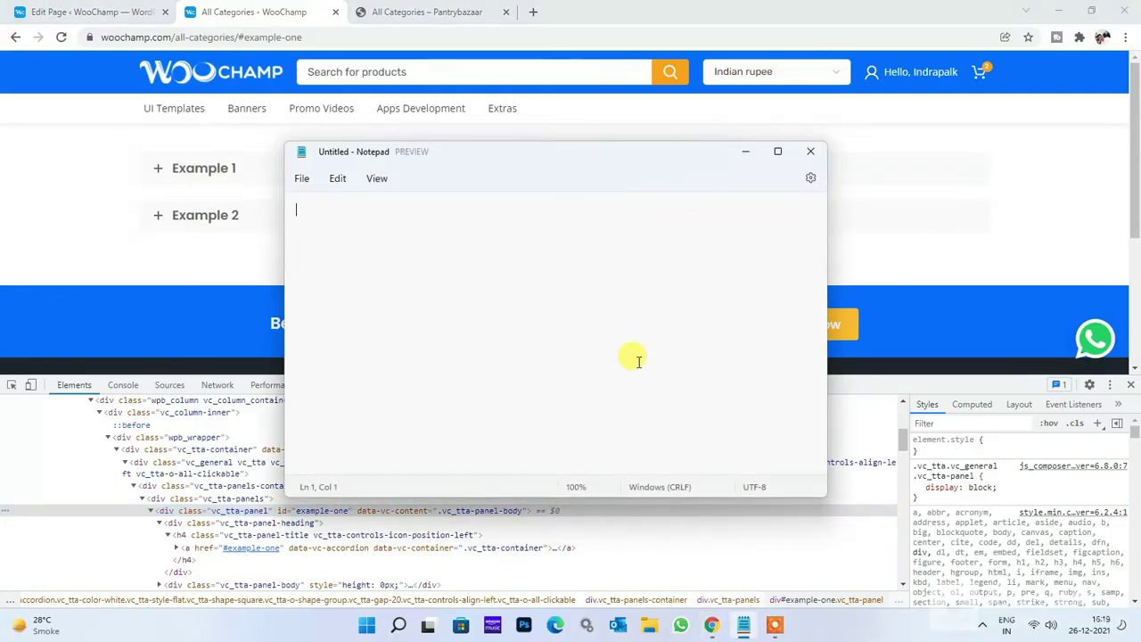
key("ctrl+v")
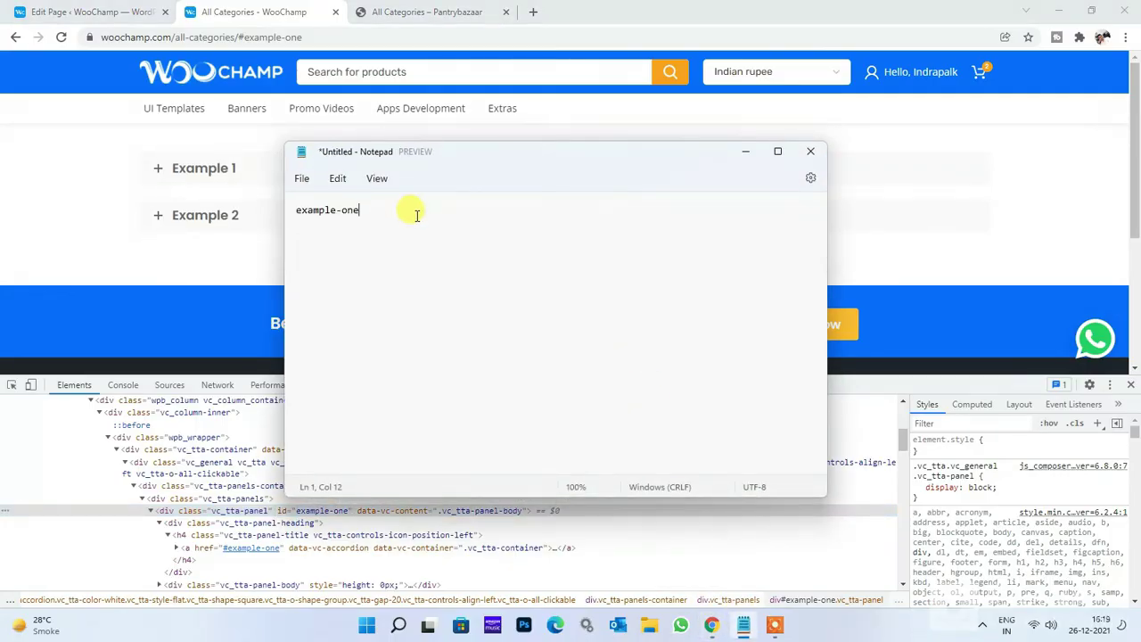
left_click(296, 210)
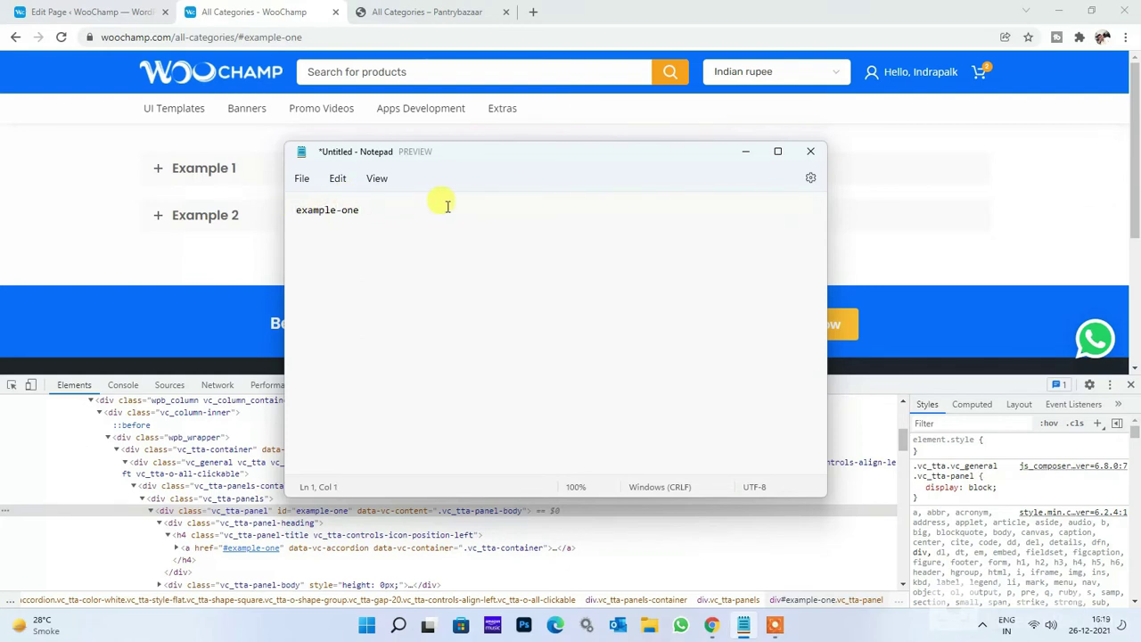
type("#")
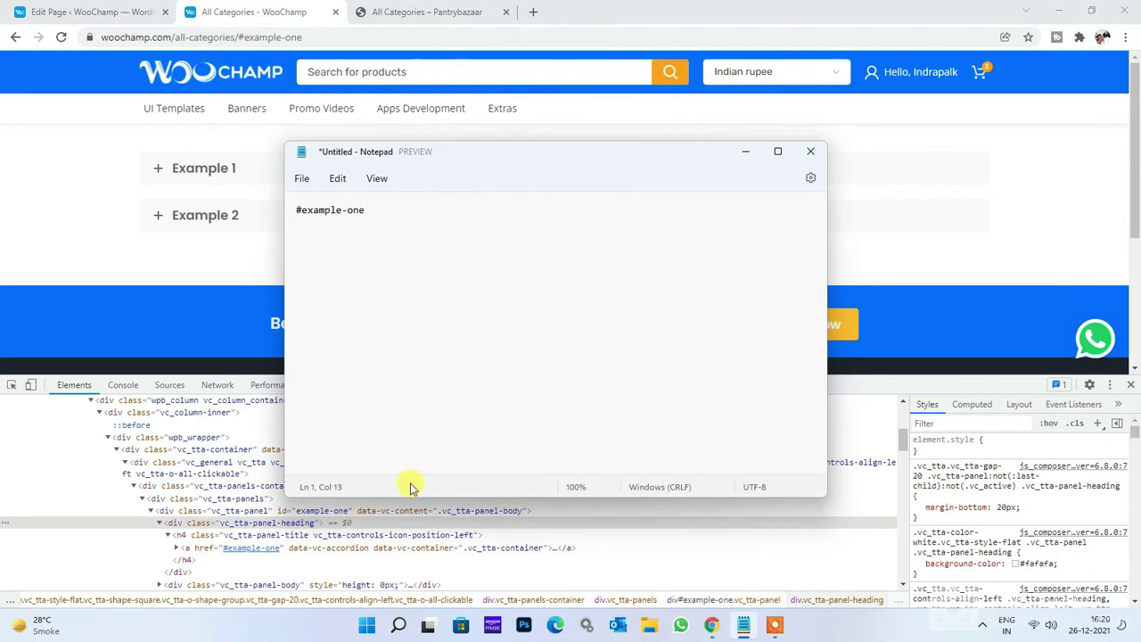
Step: Copy the class of the Example 1 heading div and append it to the Notepad selector as ".vc_tta-panel-heading"
left_click(301, 535)
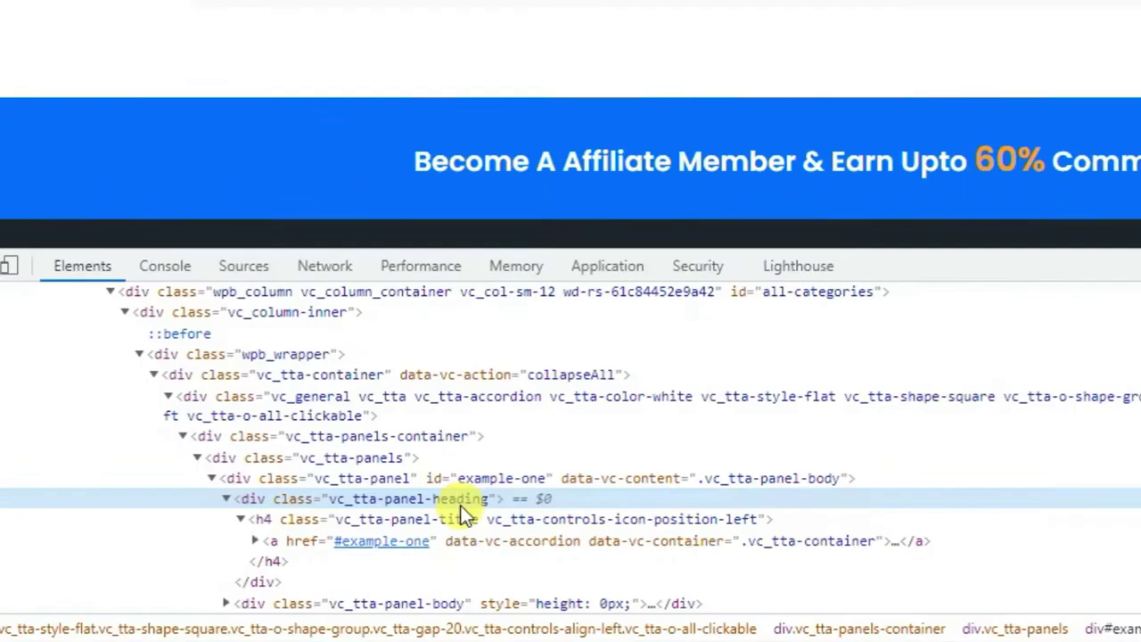
double_click(297, 526)
key("ctrl+c")
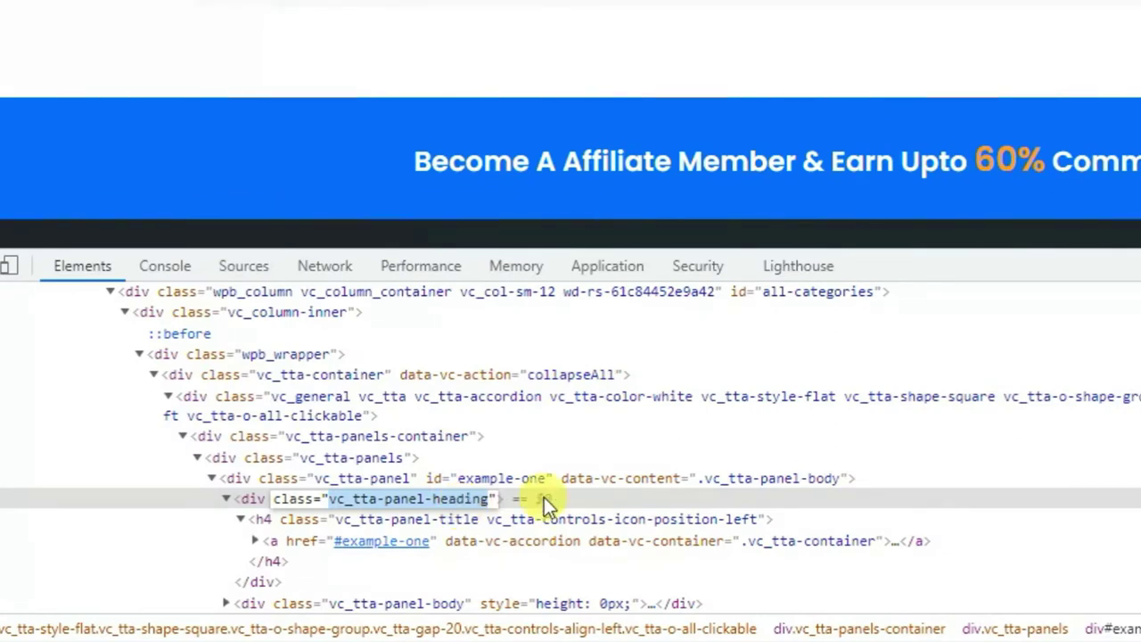
key("Return")
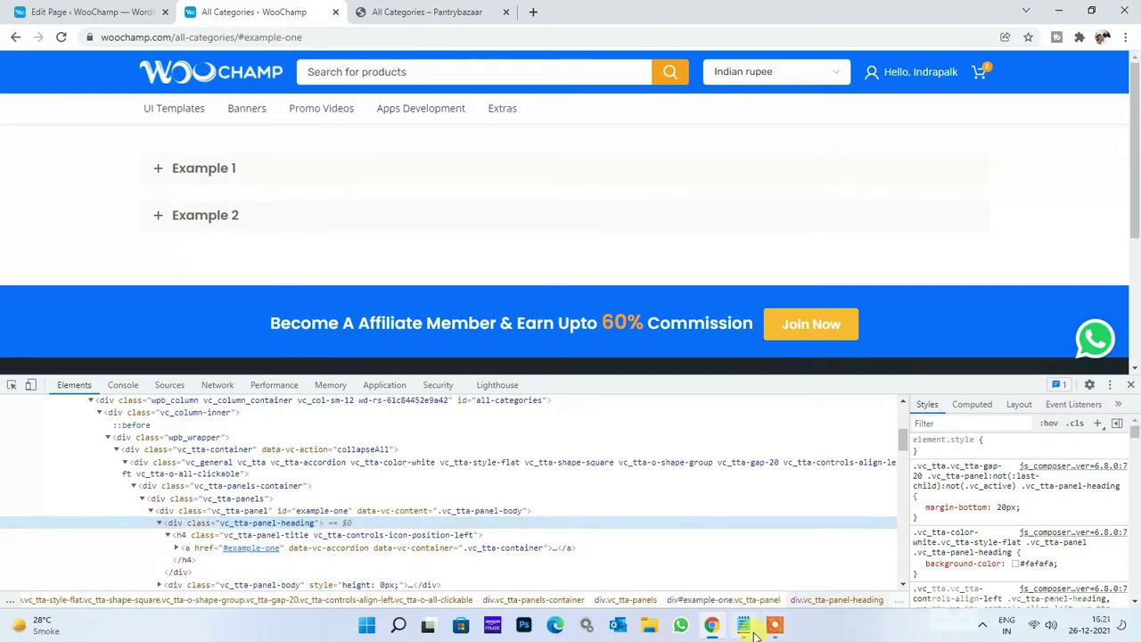
left_click(749, 628)
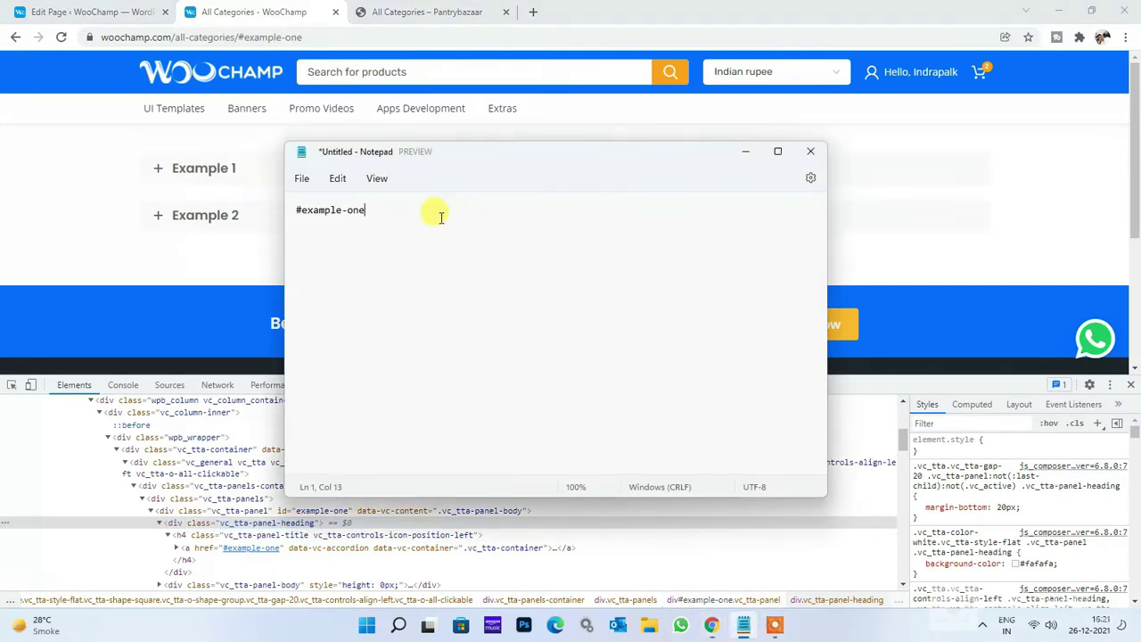
key("ctrl+v")
key("ctrl+Left")
type(".")
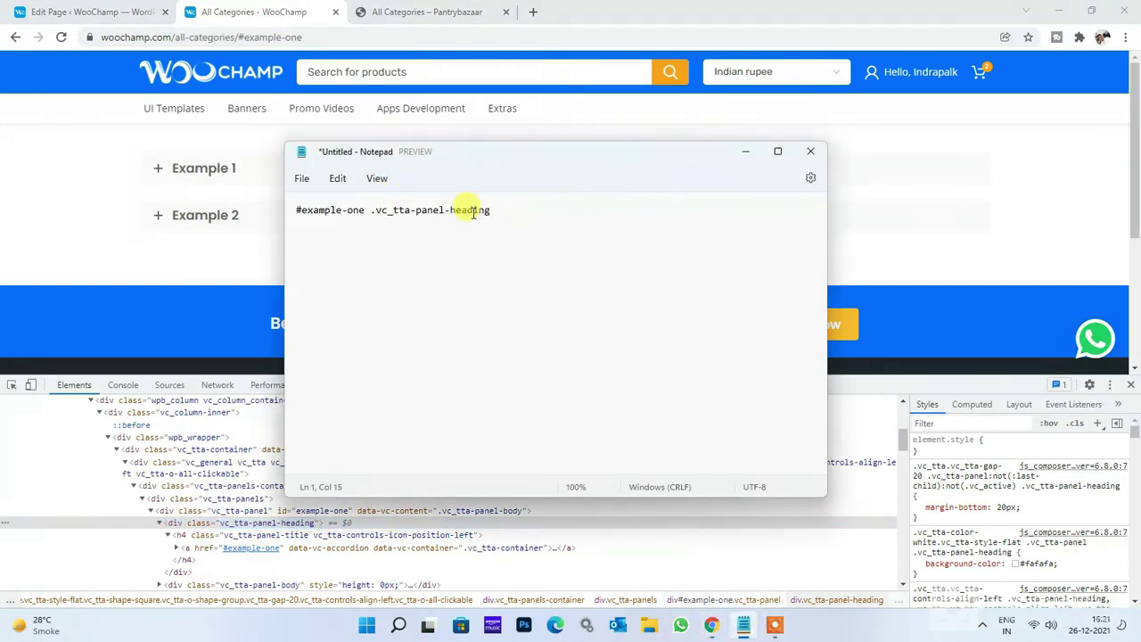
Step: Complete the CSS rule with "background-color: green;" inside braces and copy the whole rule
left_click(535, 208)
type("{")
key("Return")
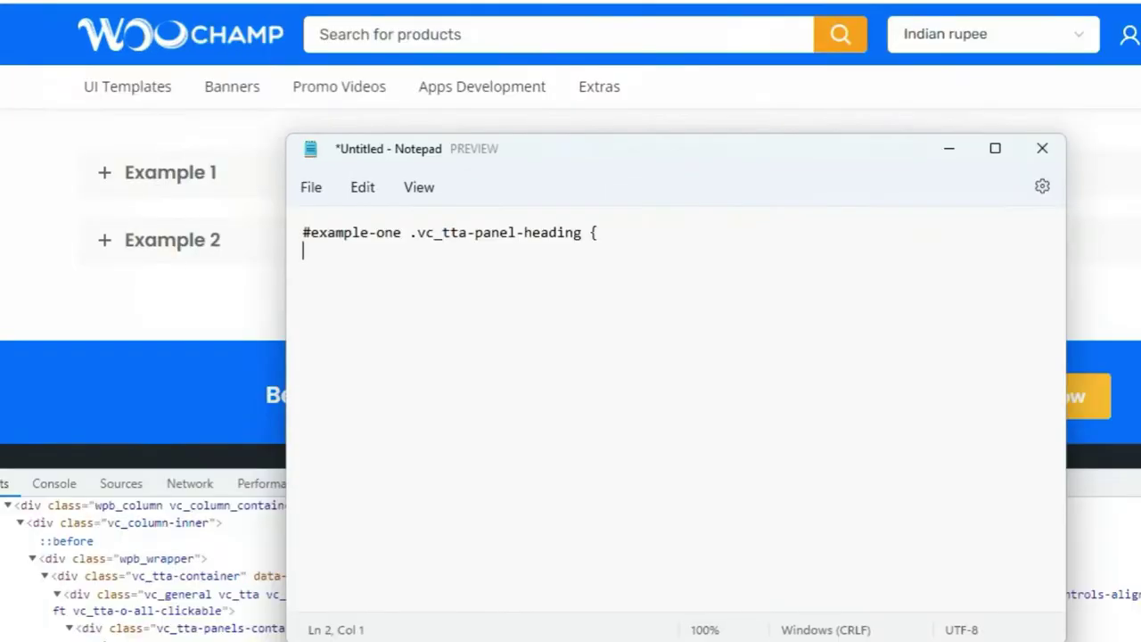
type("backgfound-color")
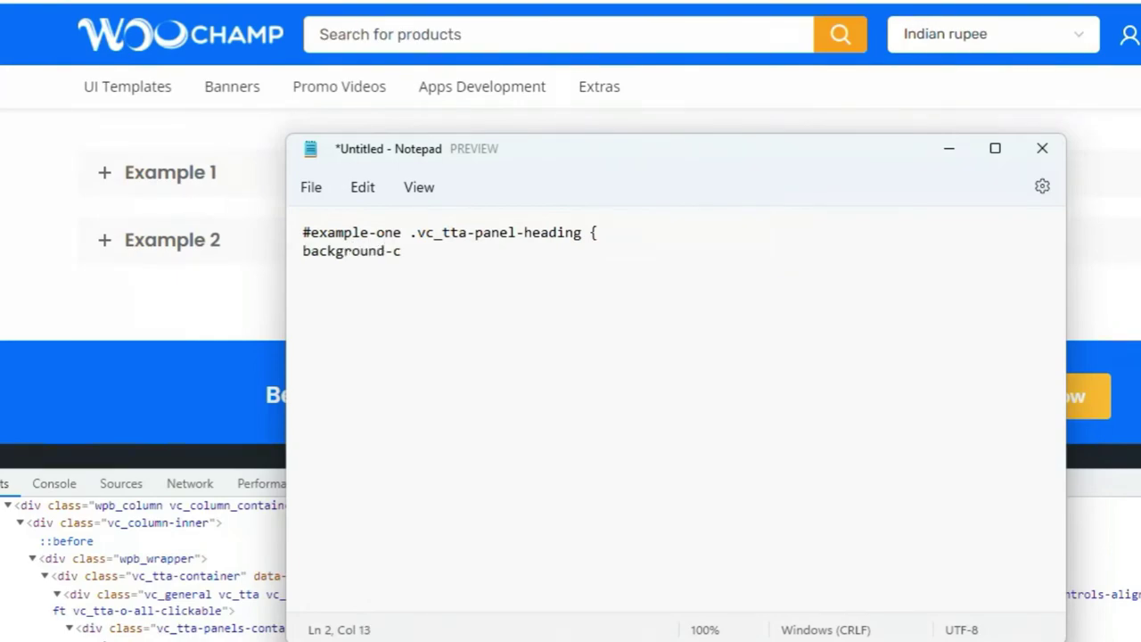
type(": ")
type("#")
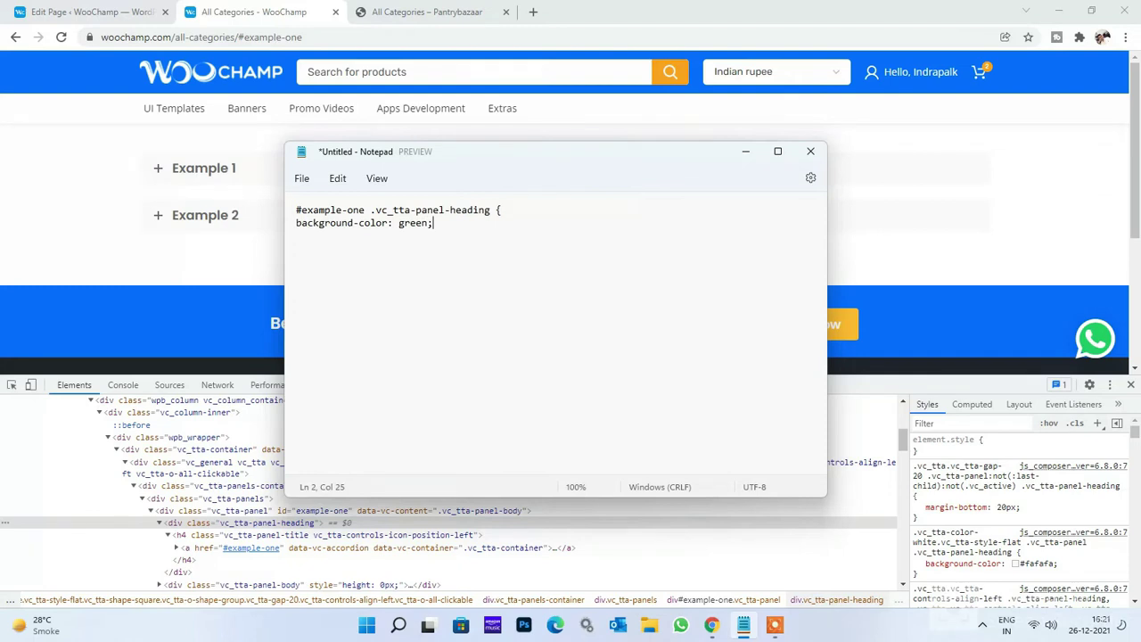
key("Return")
left_click_drag(327, 255, 255, 196)
key("ctrl+c")
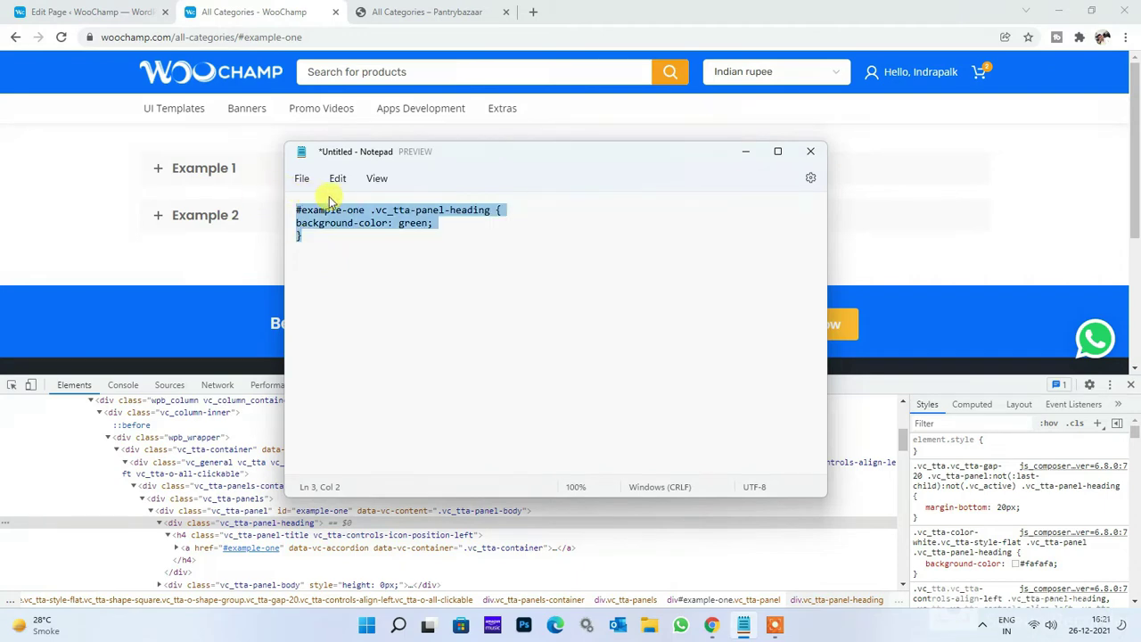
Step: Paste the copied rule above the existing rules in the Woodmart theme's Global Custom CSS, separated by a blank line
left_click(166, 487)
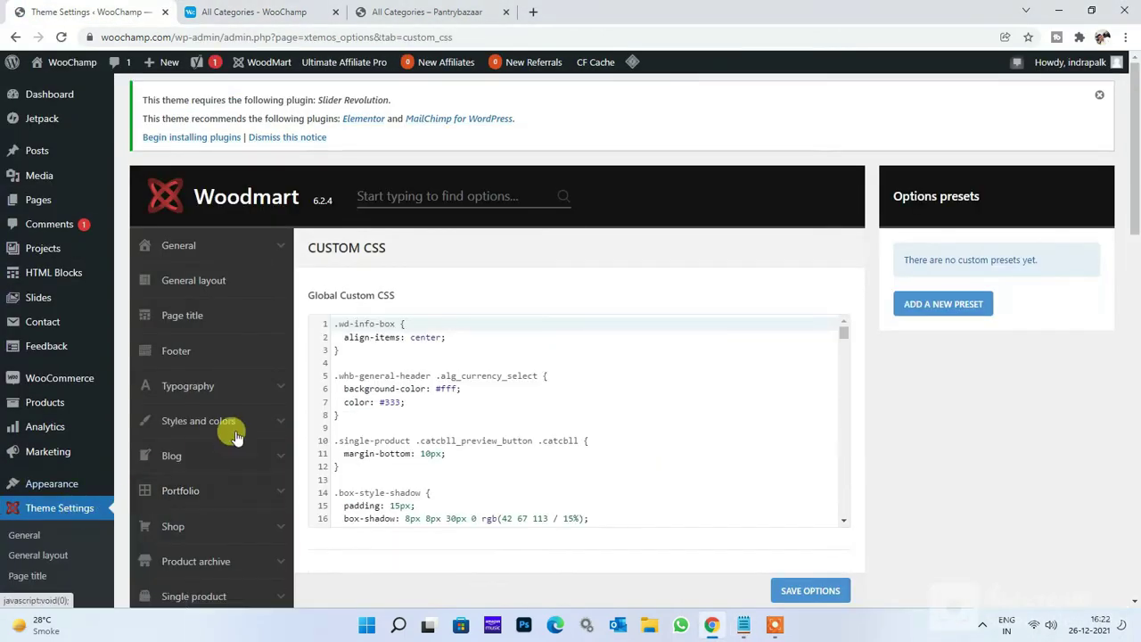
left_click(337, 323)
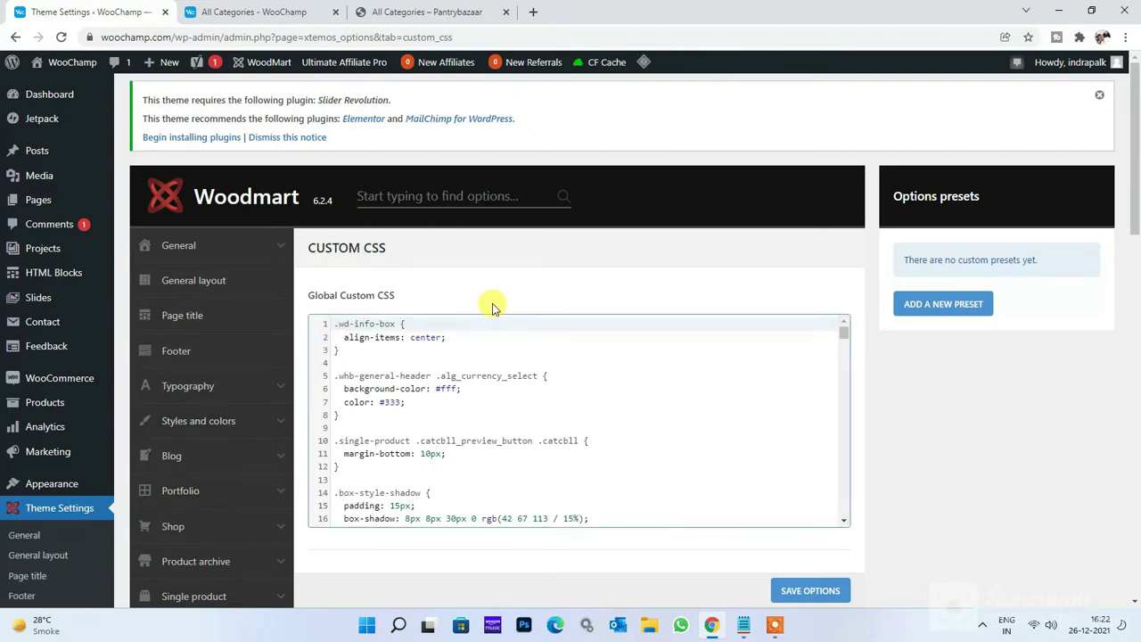
key("Return")
key("Return")
key("Up")
key("Up")
key("ctrl+v")
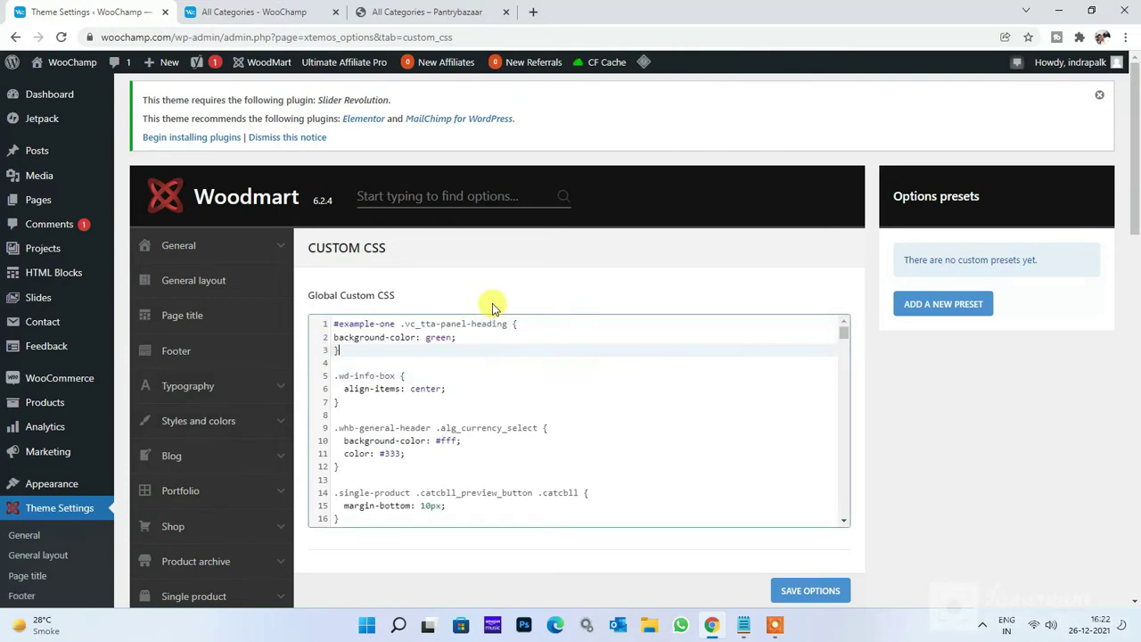
Step: Save the Woodmart theme options, reload the All Categories page on WooChamp and close the developer tools
left_click(811, 590)
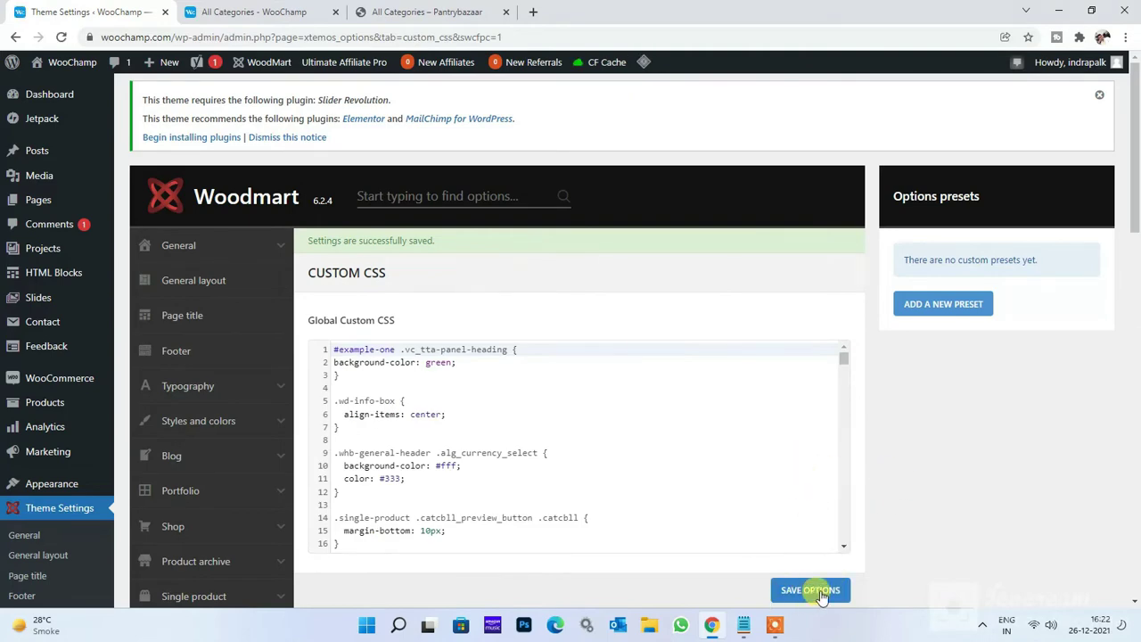
left_click(257, 12)
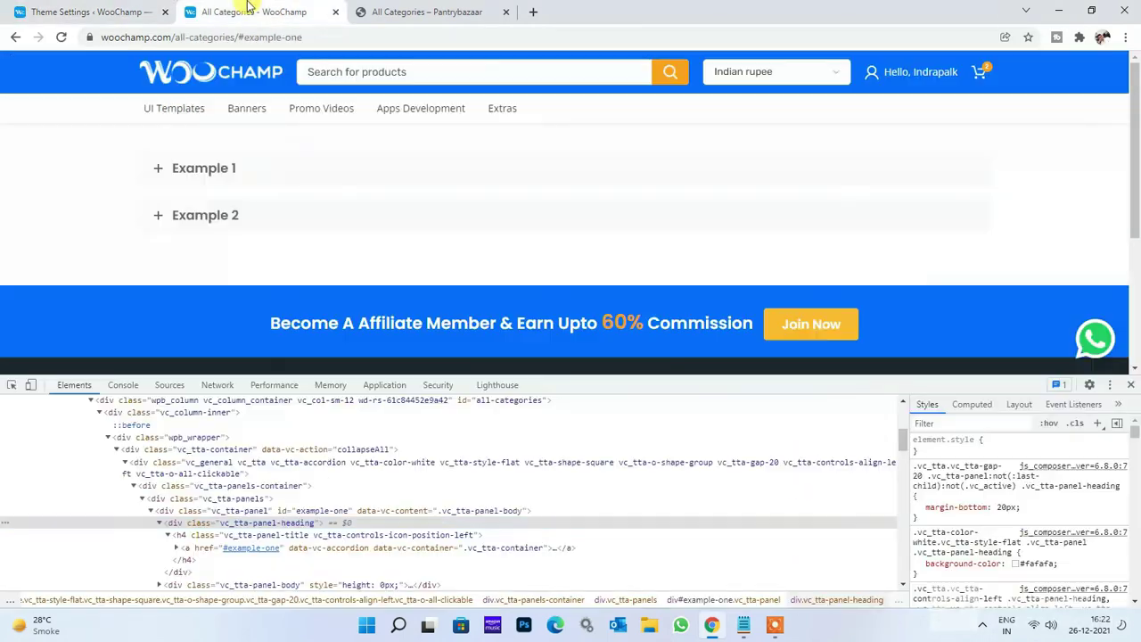
left_click(348, 37)
key("Return")
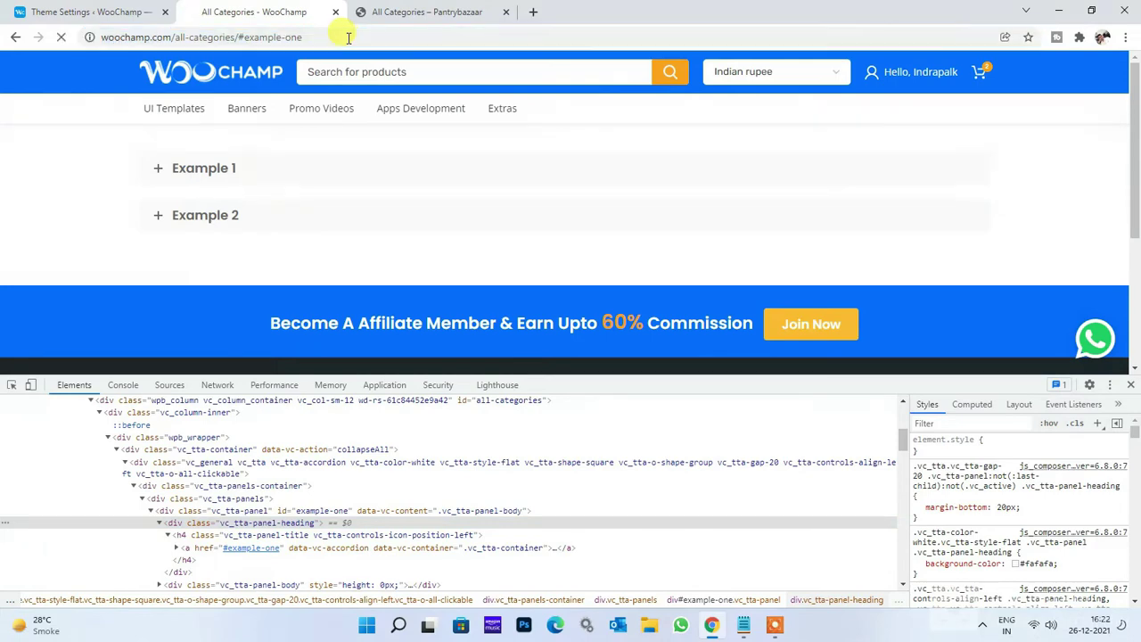
key("F12")
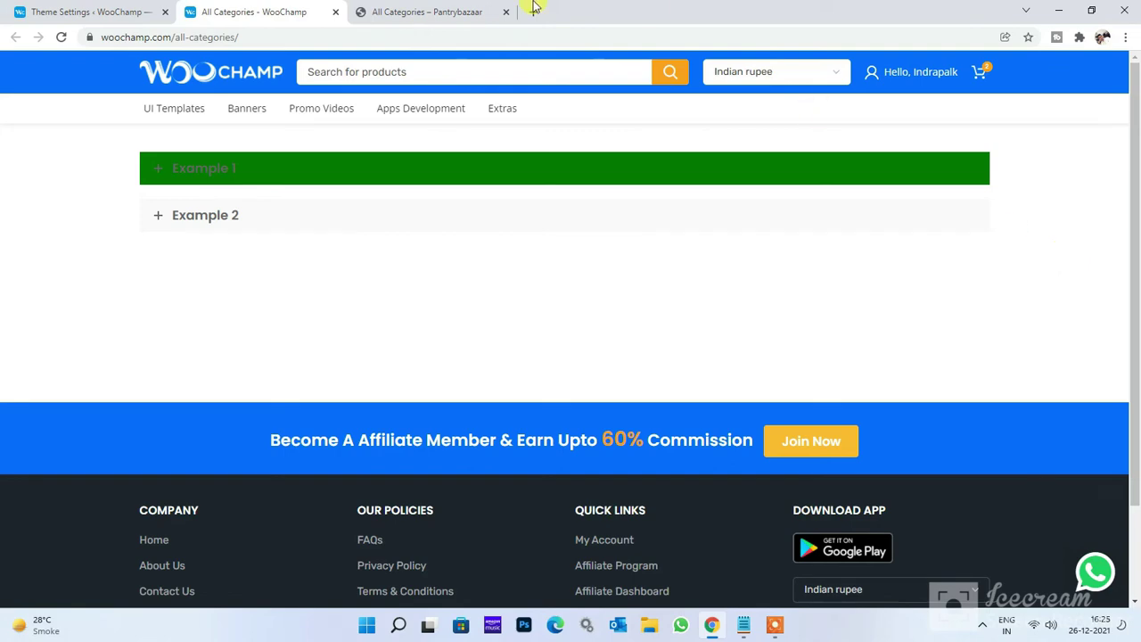
Step: Inspect the Example 1 accordion heading in the developer tools and select its vc_tta-panel-heading div
left_click(486, 12)
left_click(303, 9)
right_click(269, 163)
left_click(333, 299)
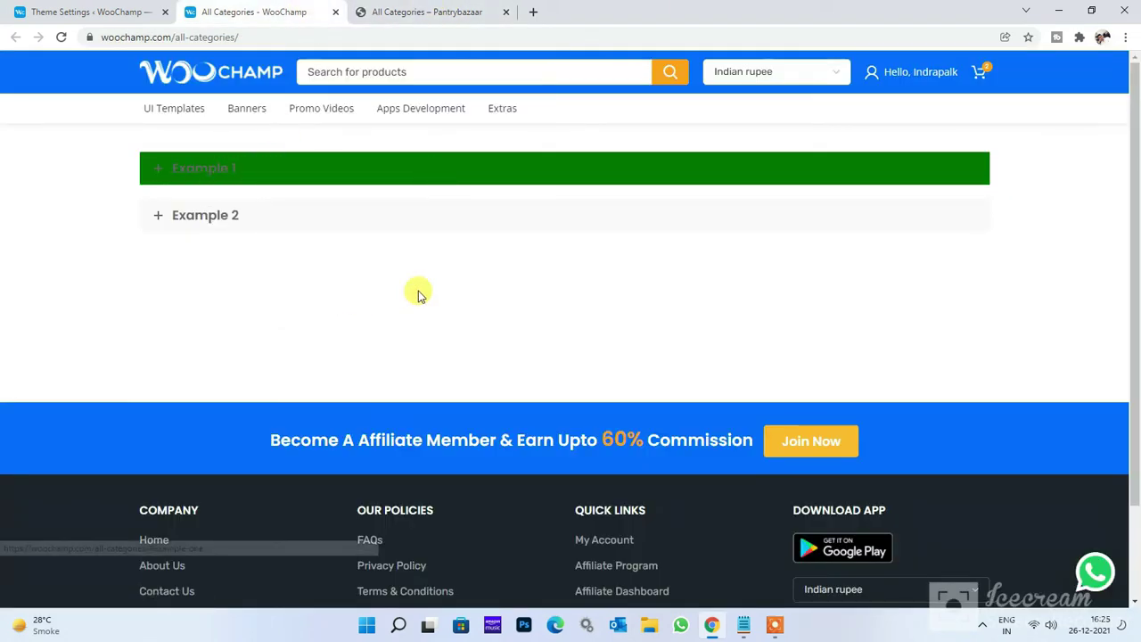
left_click_drag(798, 545, 797, 361)
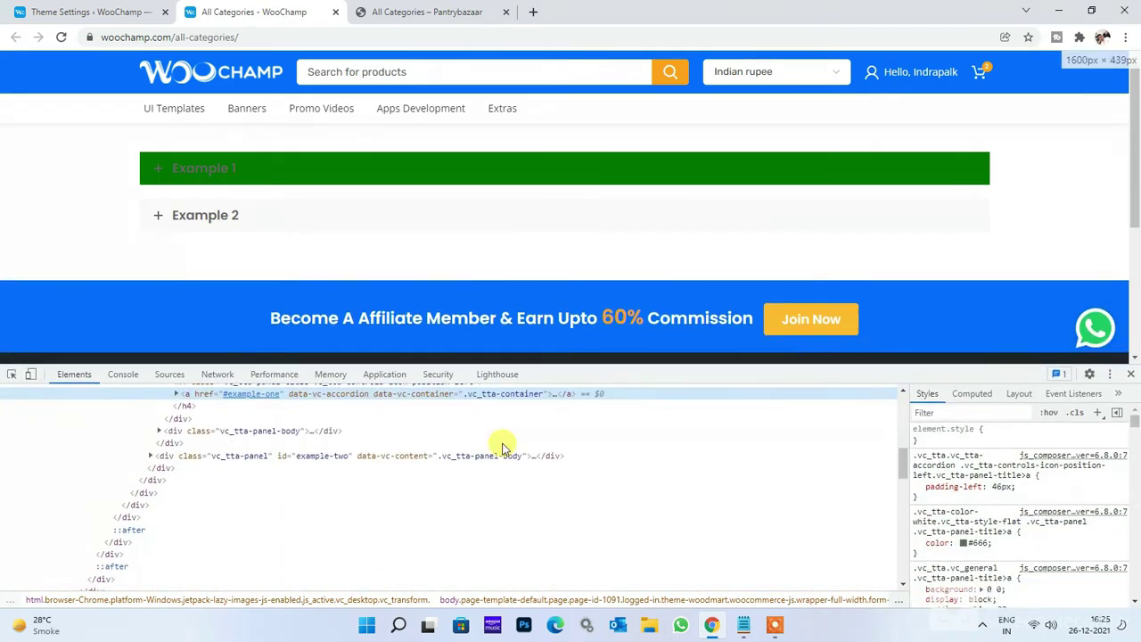
left_click(499, 437)
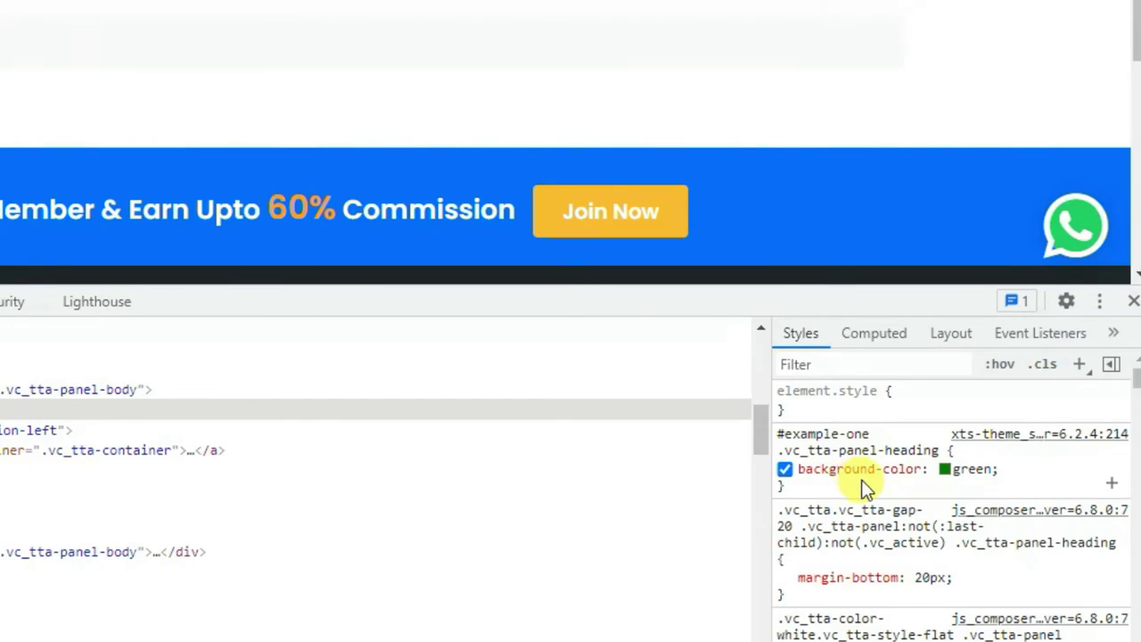
Step: Preview a border-radius of 15px in the inspected "#example-one .vc_tta-panel-heading" rule
left_click(884, 479)
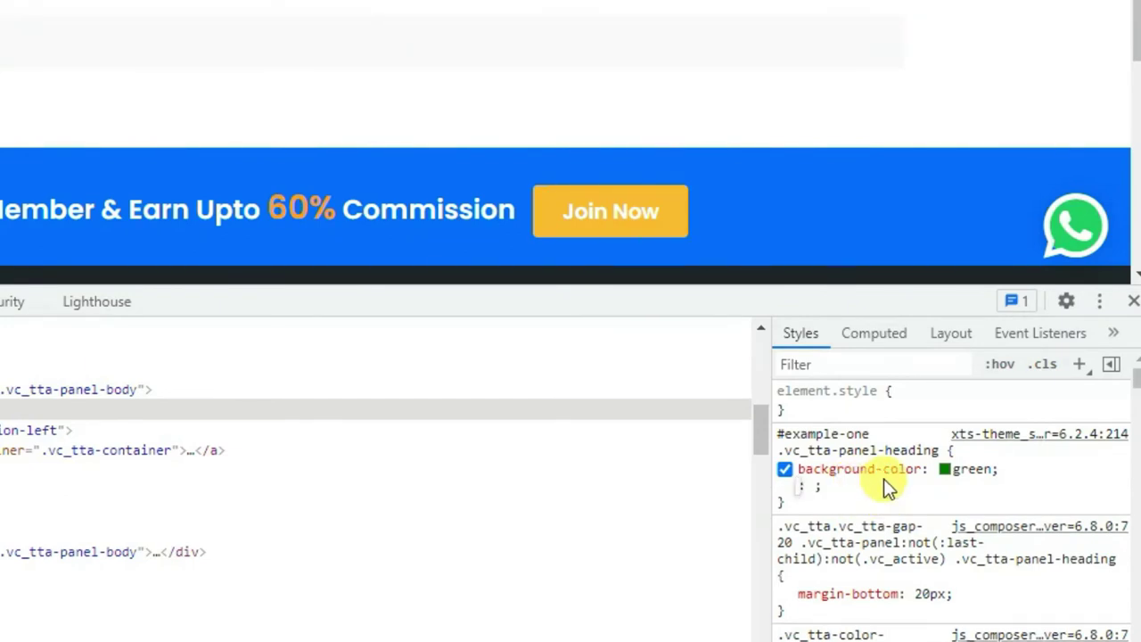
type("bo")
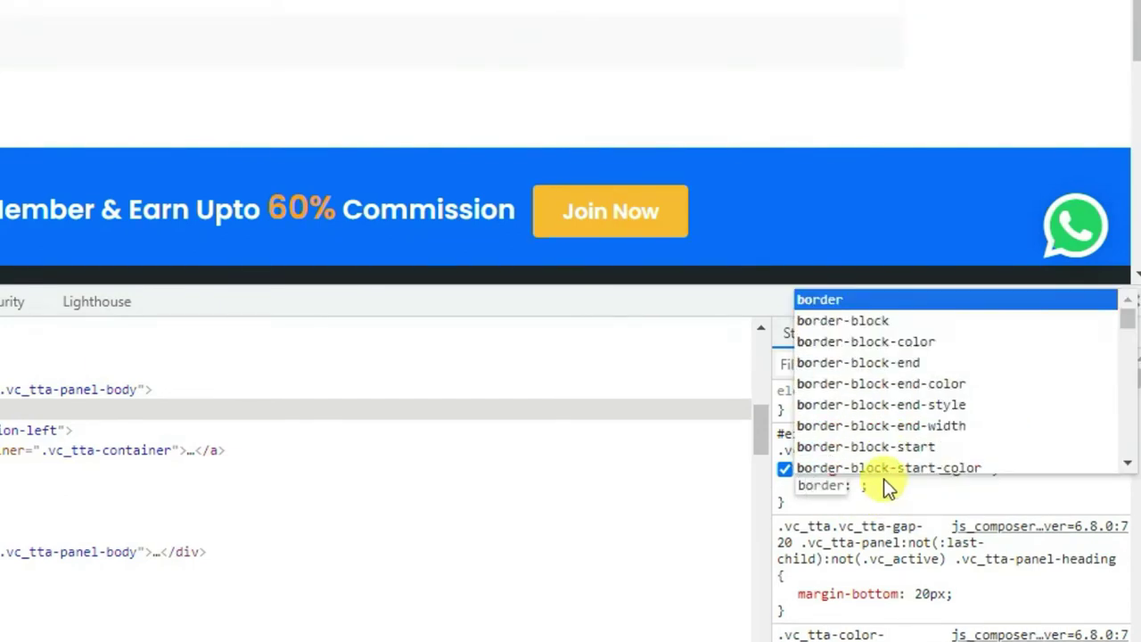
type("rder-radius")
key("Tab")
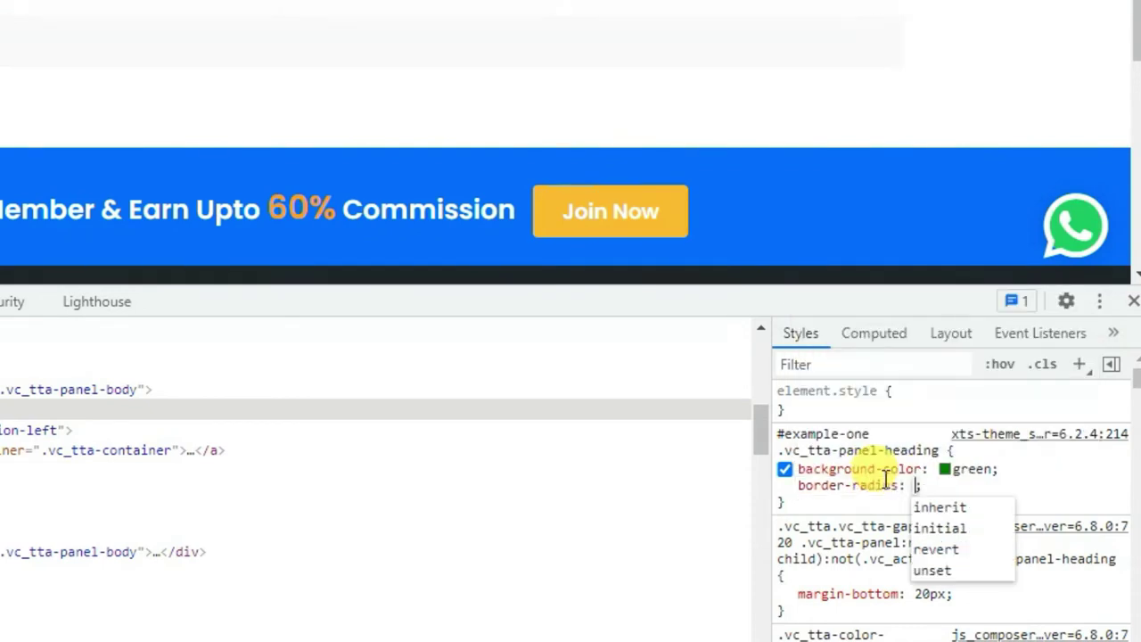
type("15")
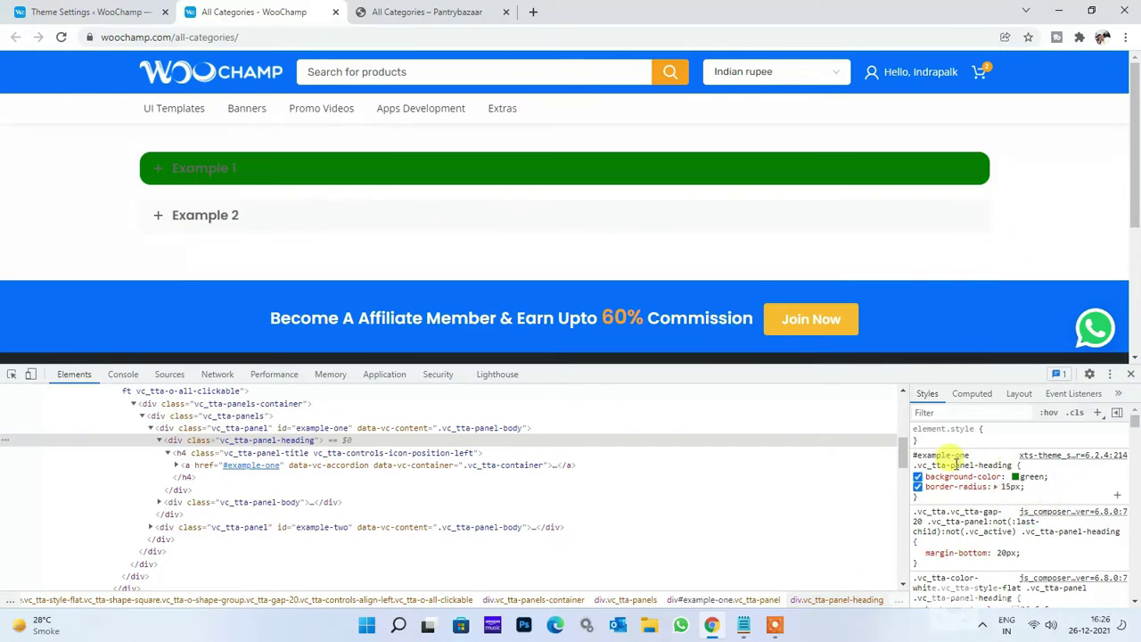
left_click(1005, 461)
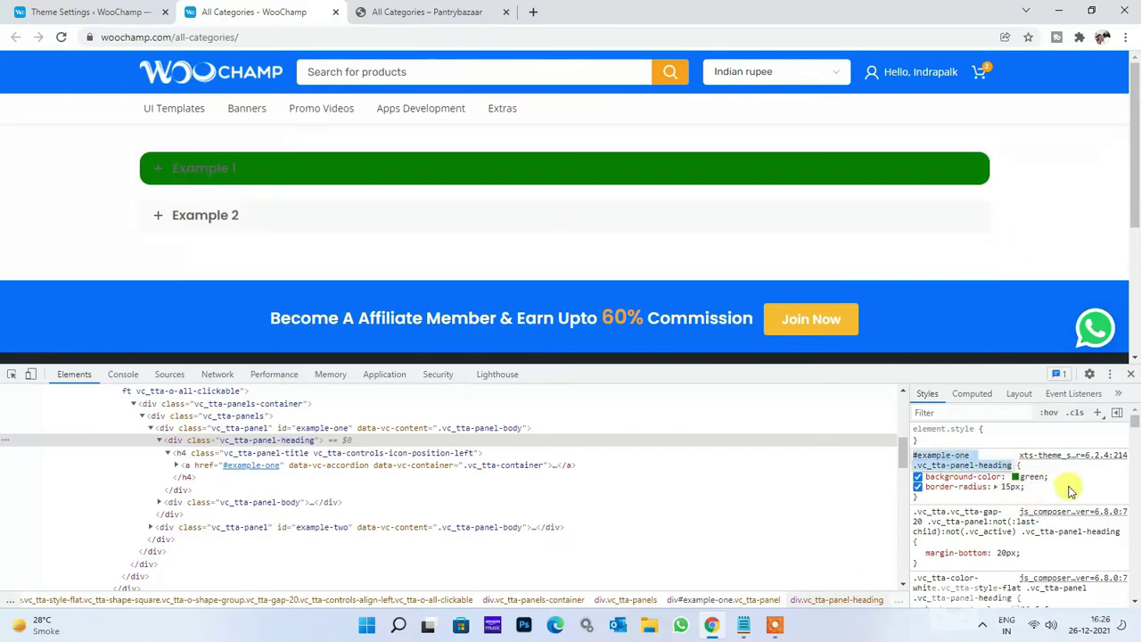
Step: Add "border-radius: 15px;" below the green background line in the Global Custom CSS and save the theme options
left_click(105, 11)
left_click(465, 361)
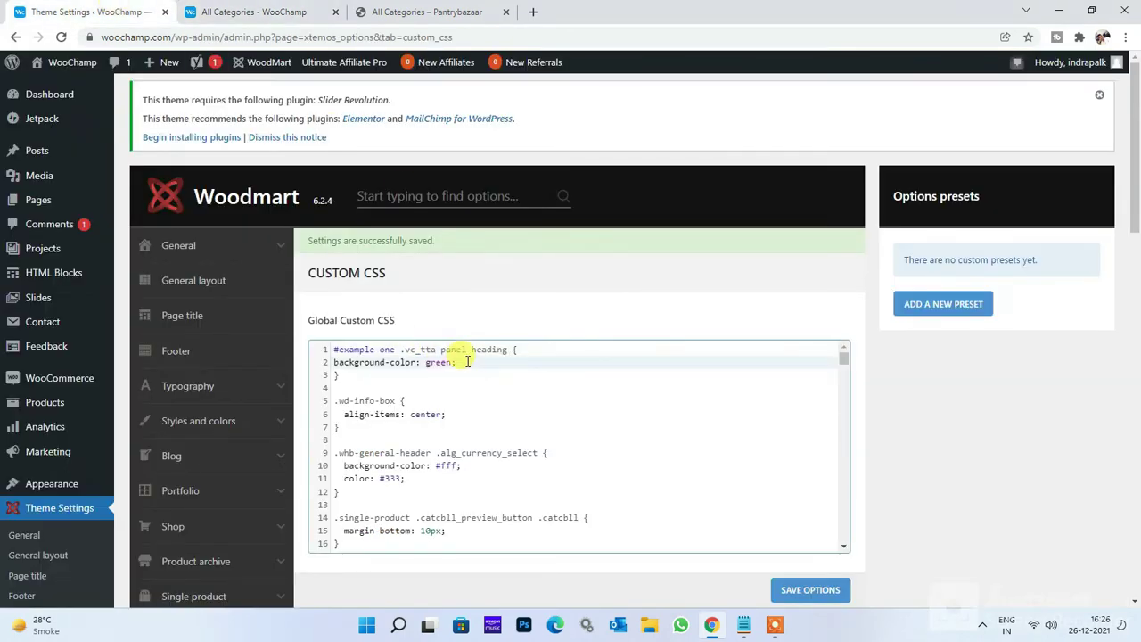
key("Return")
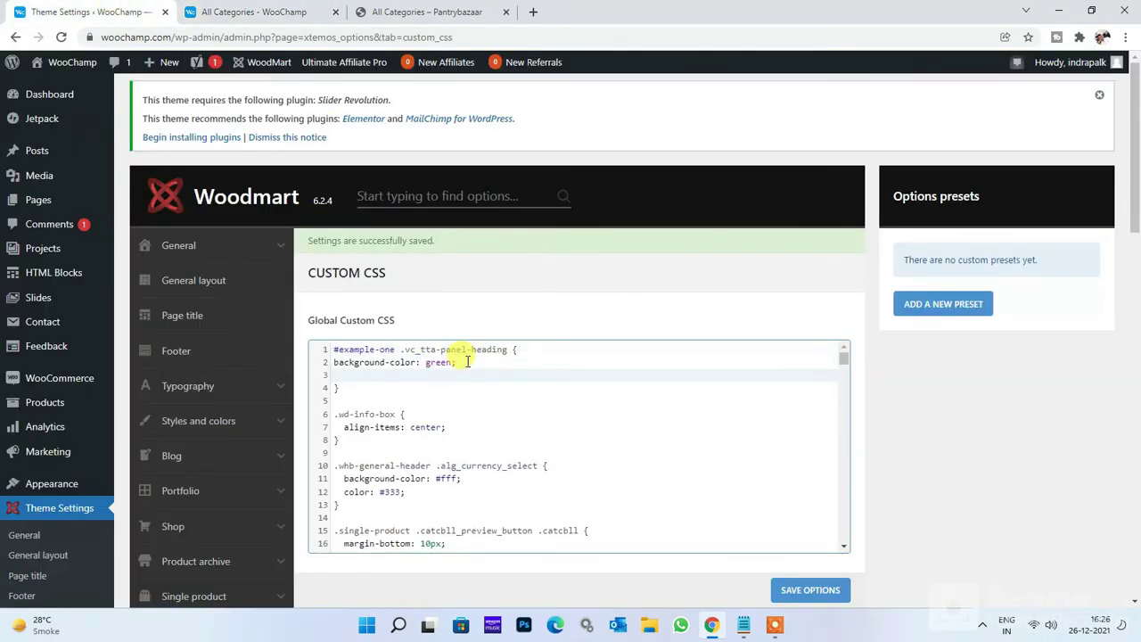
type("border-radius: 15px;")
left_click(807, 590)
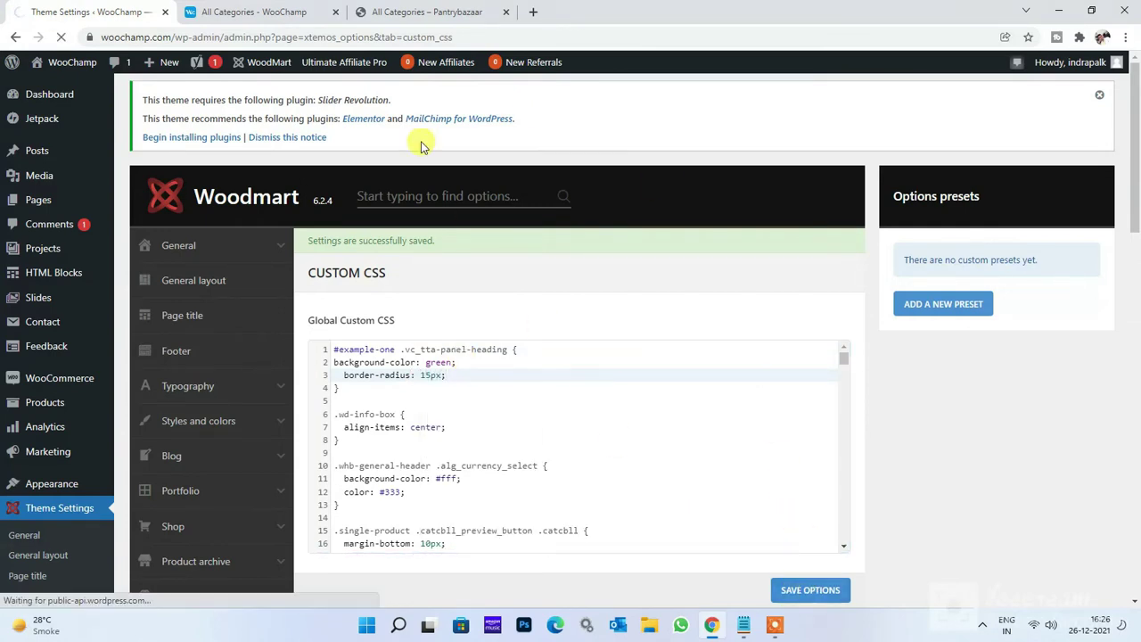
Step: Reload the All Categories page to check the rounded Example 1 heading, and close the developer tools
left_click(241, 10)
left_click(448, 36)
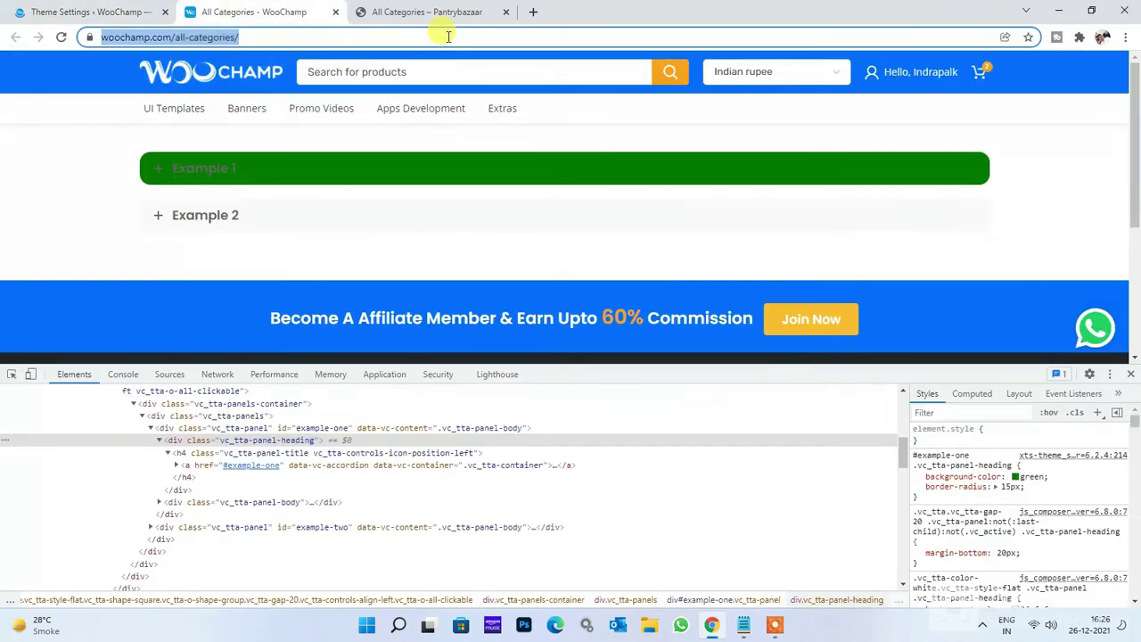
key("Return")
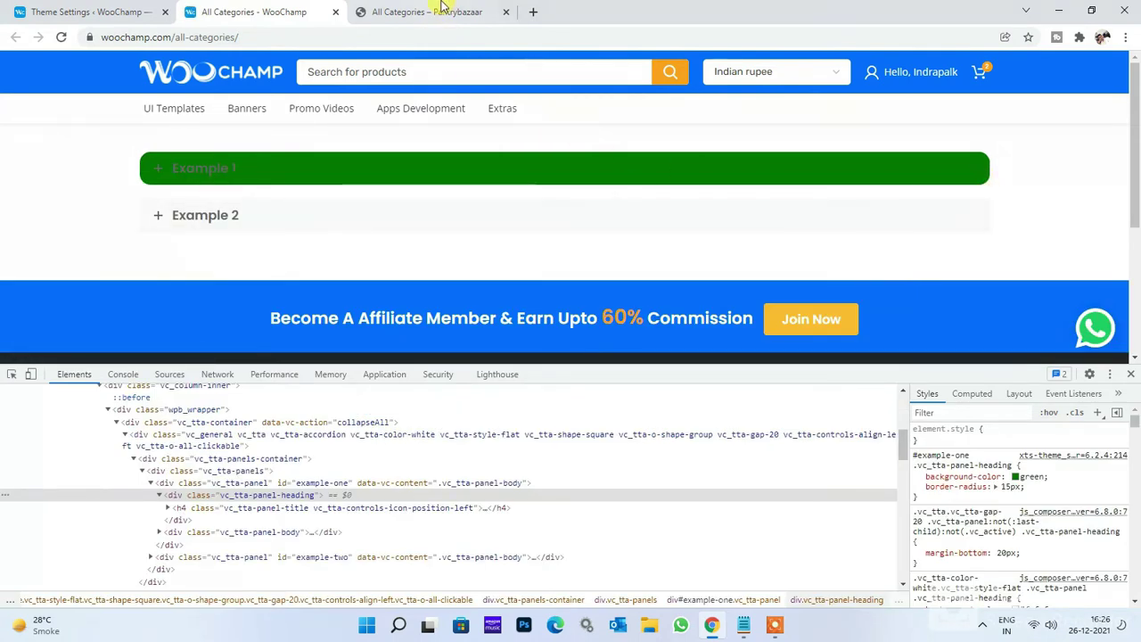
key("F12")
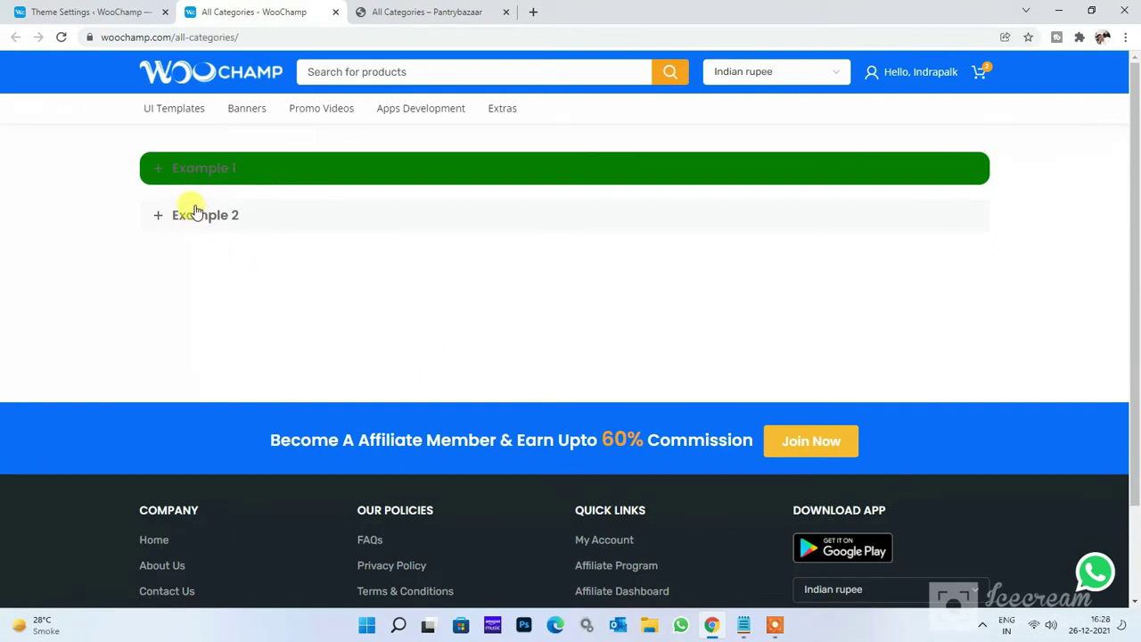
Step: Inspect the Example 1 title text and copy its span class "vc_tta-title-text"
right_click(187, 172)
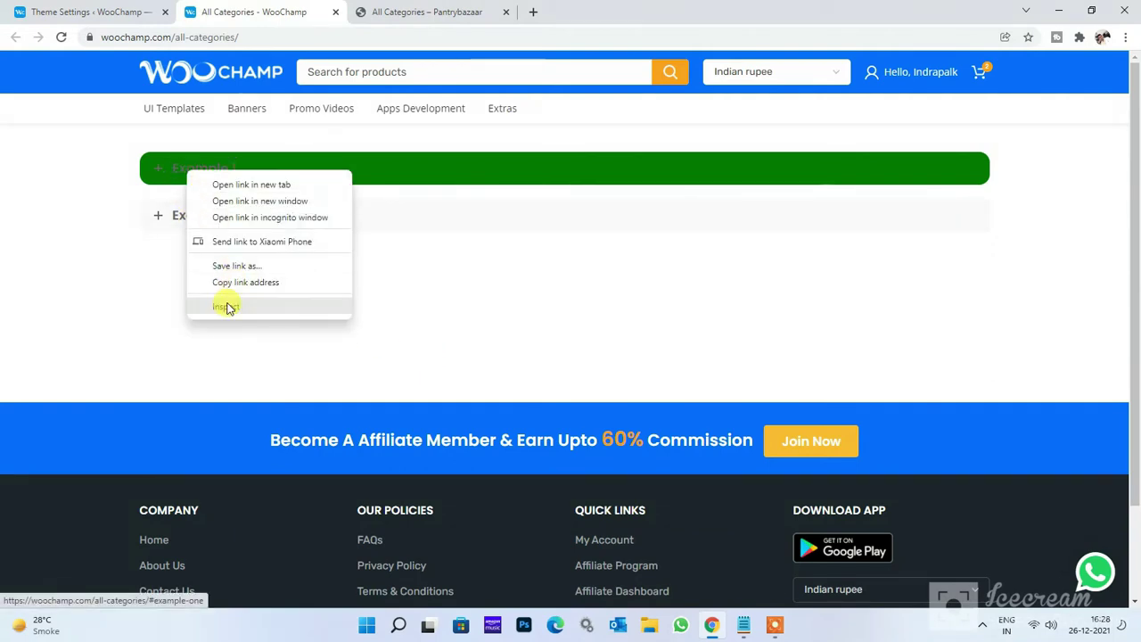
left_click(225, 305)
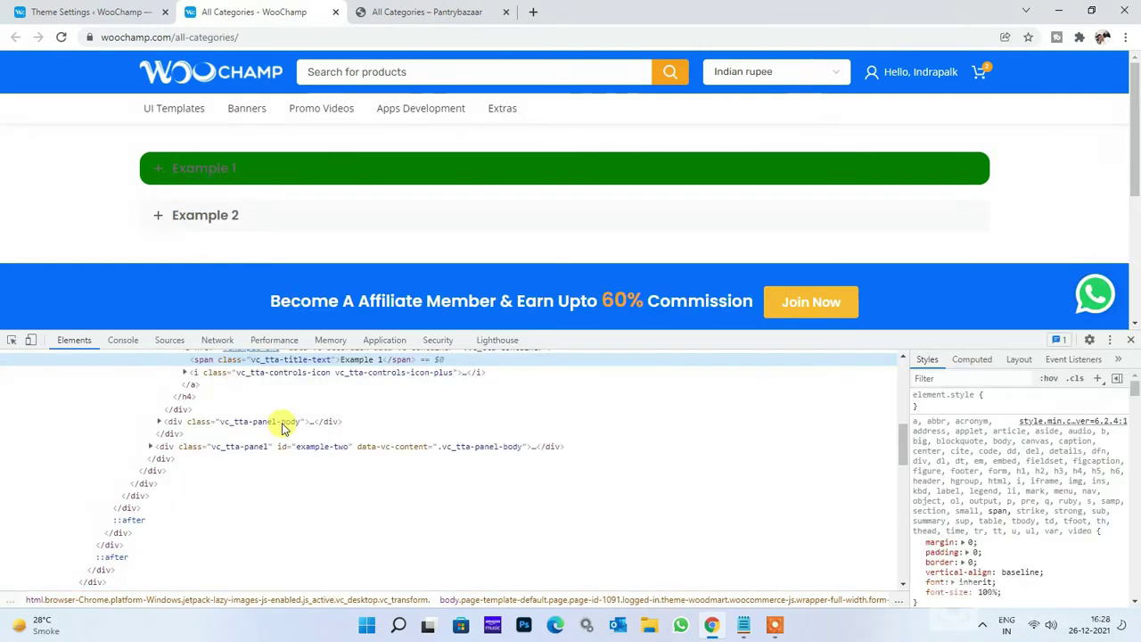
left_click(12, 343)
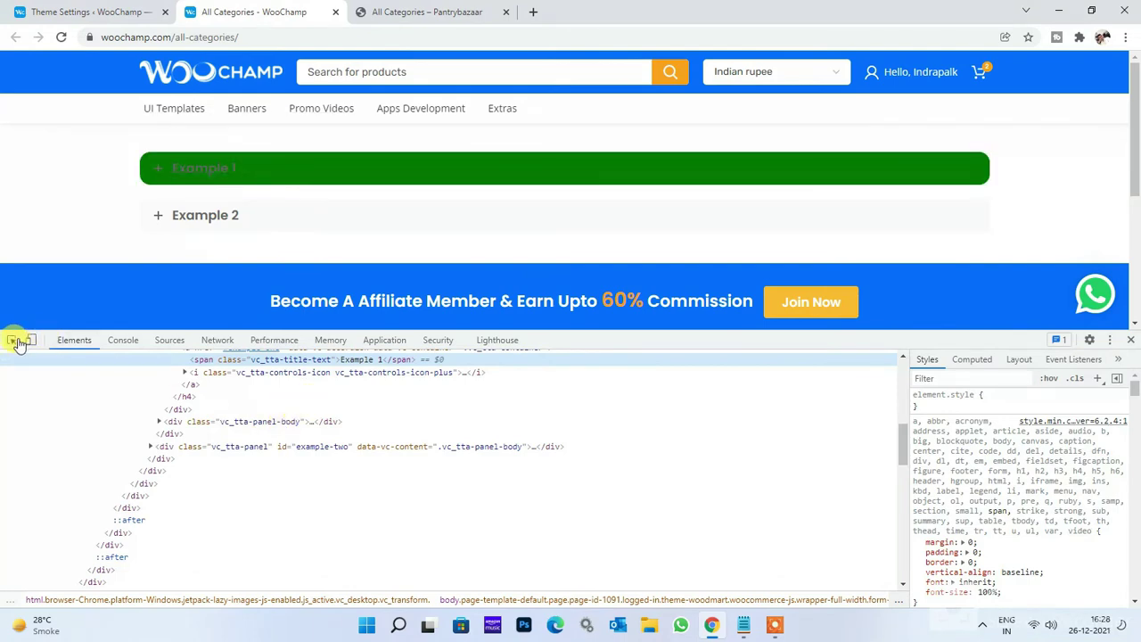
left_click(203, 170)
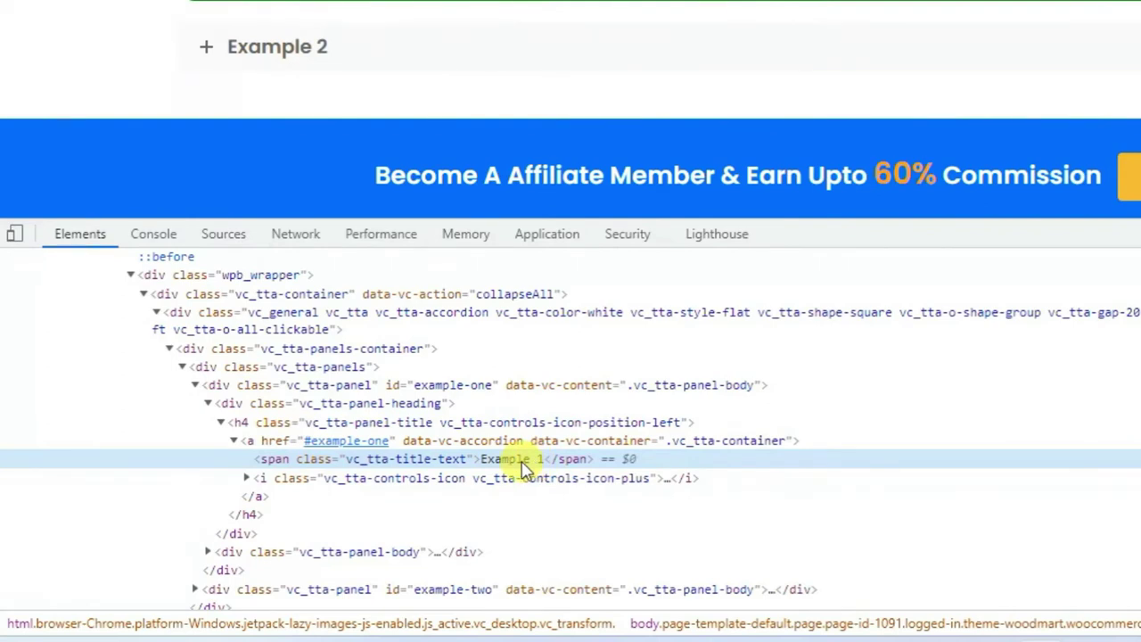
double_click(410, 466)
key("ctrl+c")
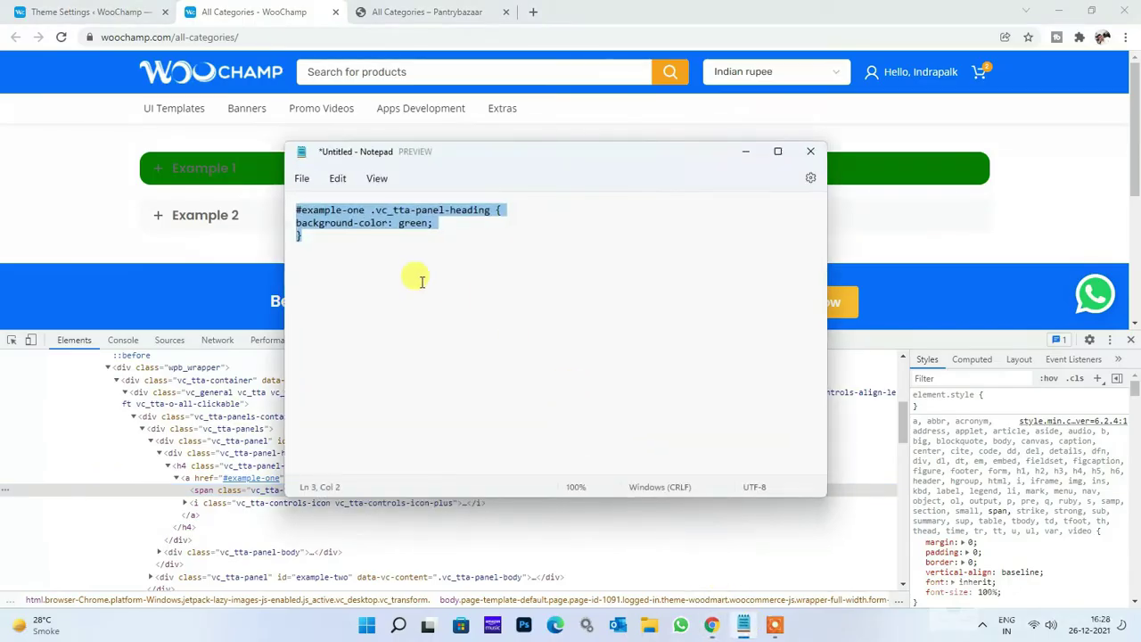
Step: Replace the old rule in Notepad with the class selector ".vc_tta-title-text"
key("BackSpace")
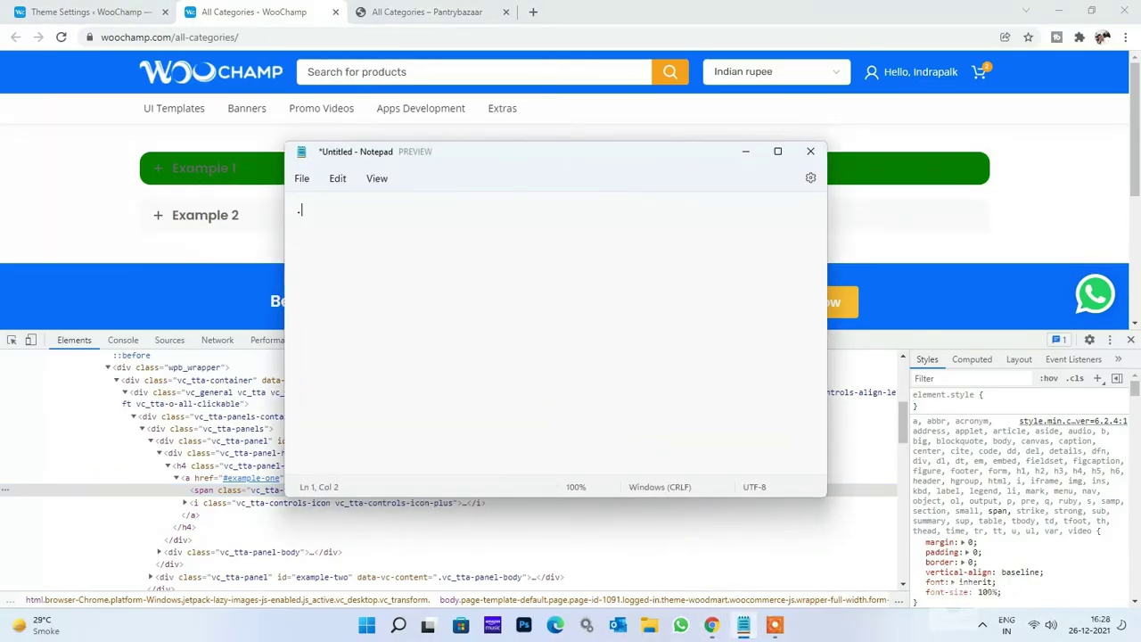
type(".")
key("ctrl+v")
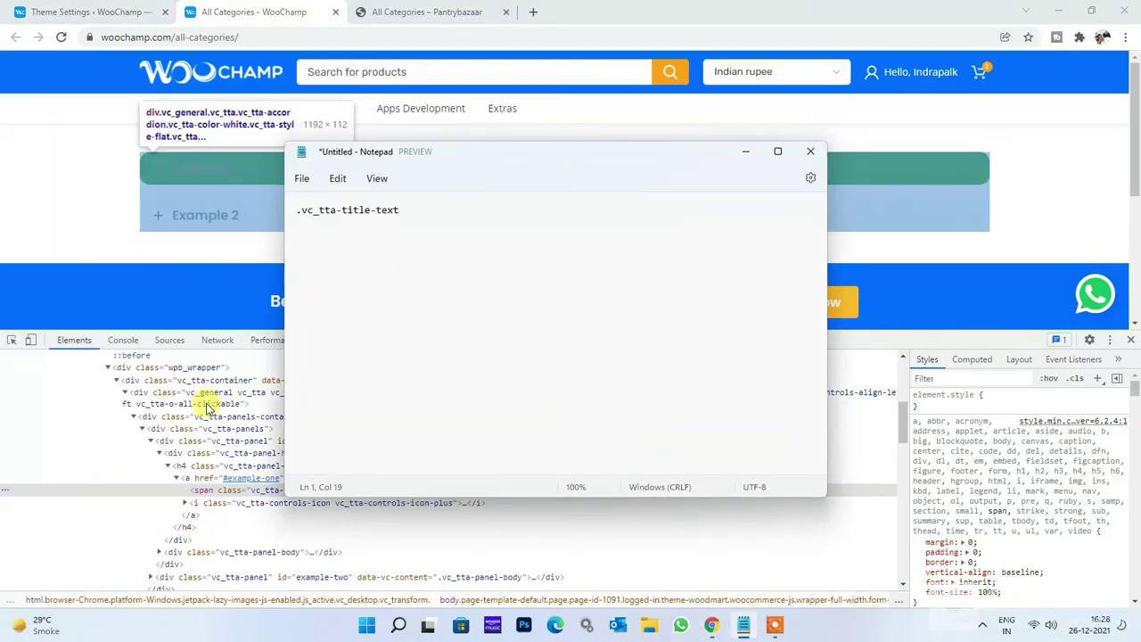
Step: Find the column div enclosing the whole accordion in the page's HTML and examine its id
left_click(203, 400)
scroll(537, 414, "up", 2)
left_click(532, 396)
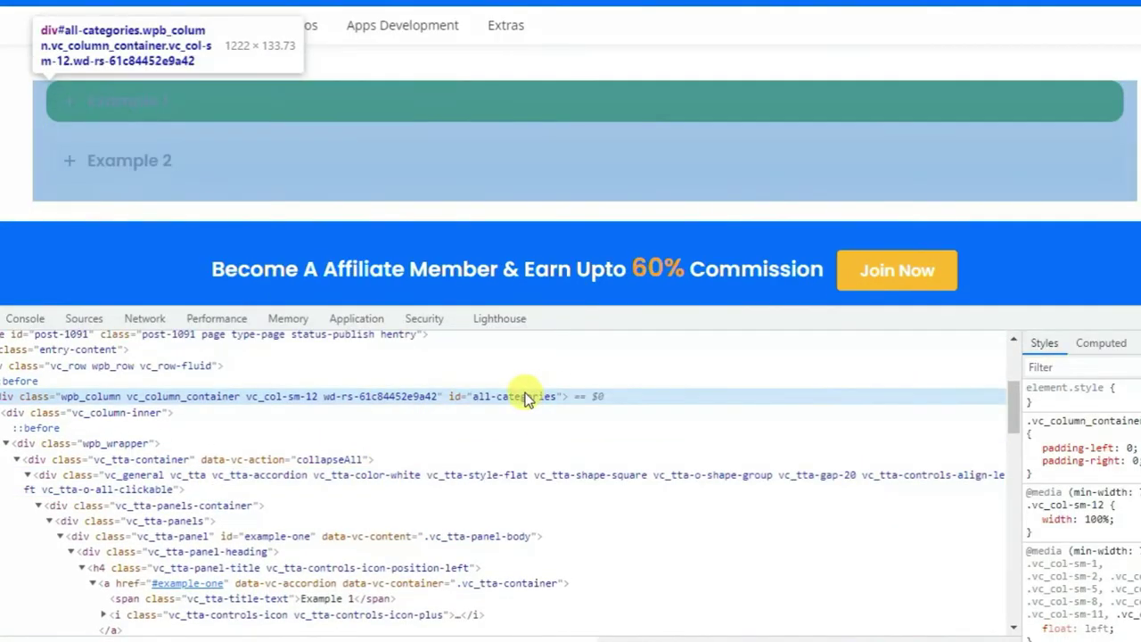
double_click(553, 397)
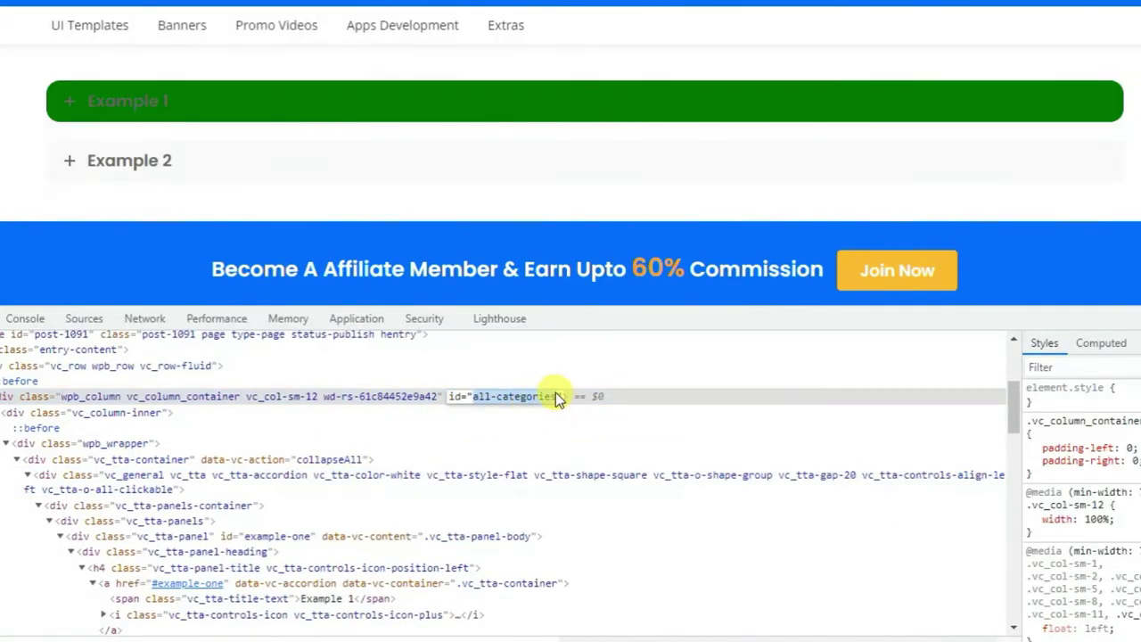
left_click(615, 394)
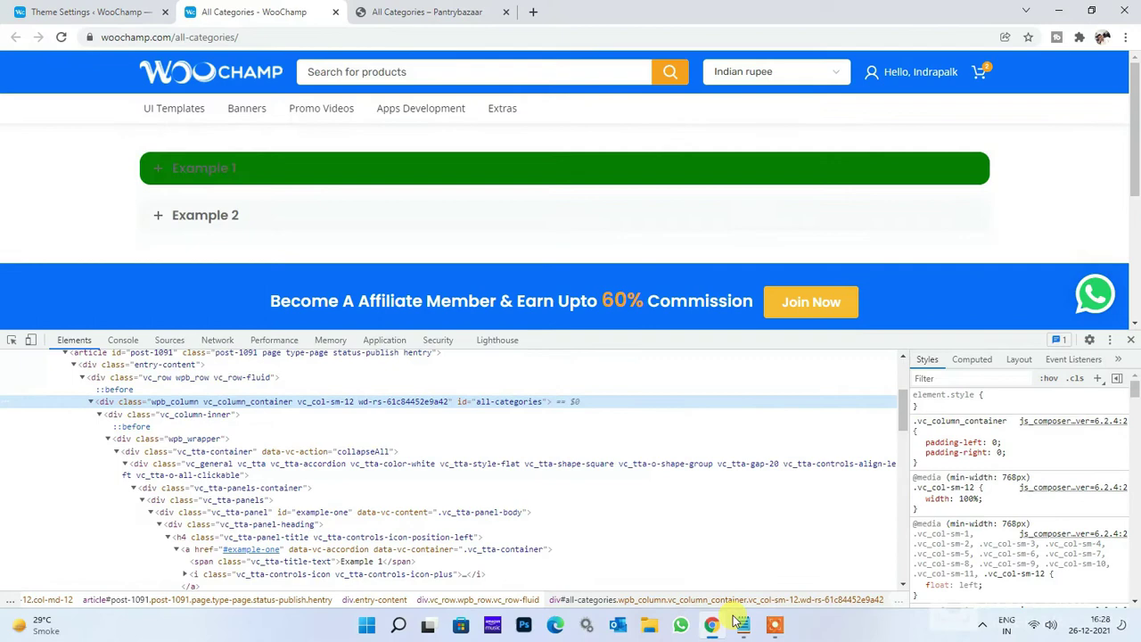
Step: Prefix the class selector in Notepad with the column id to read "#all-categories .vc_tta-title-text"
key("alt+Tab")
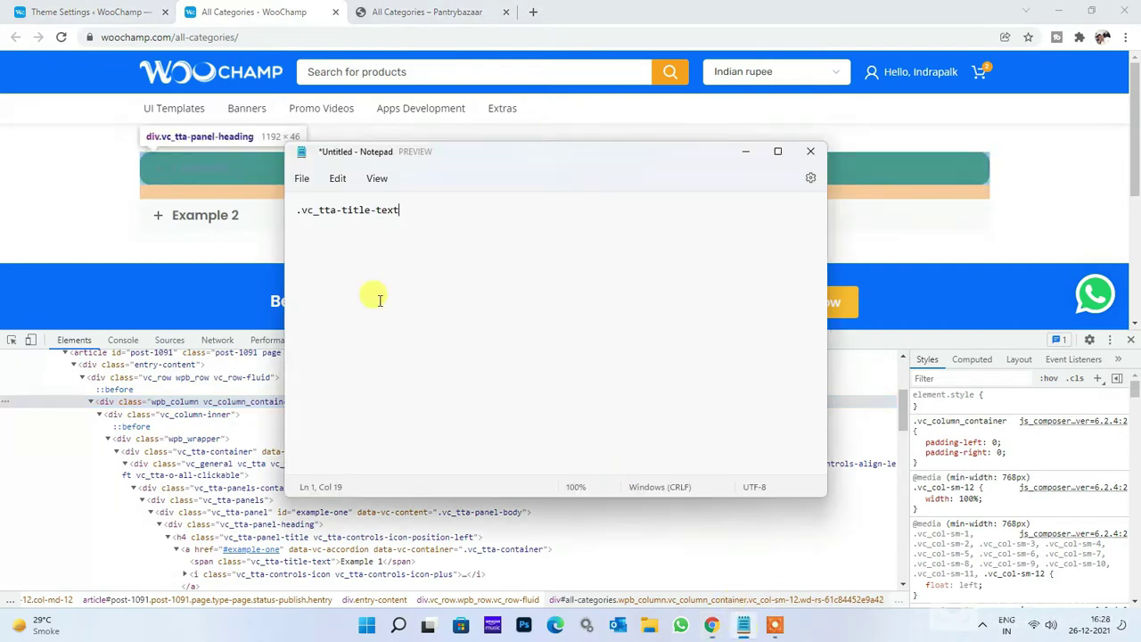
triple_click(297, 210)
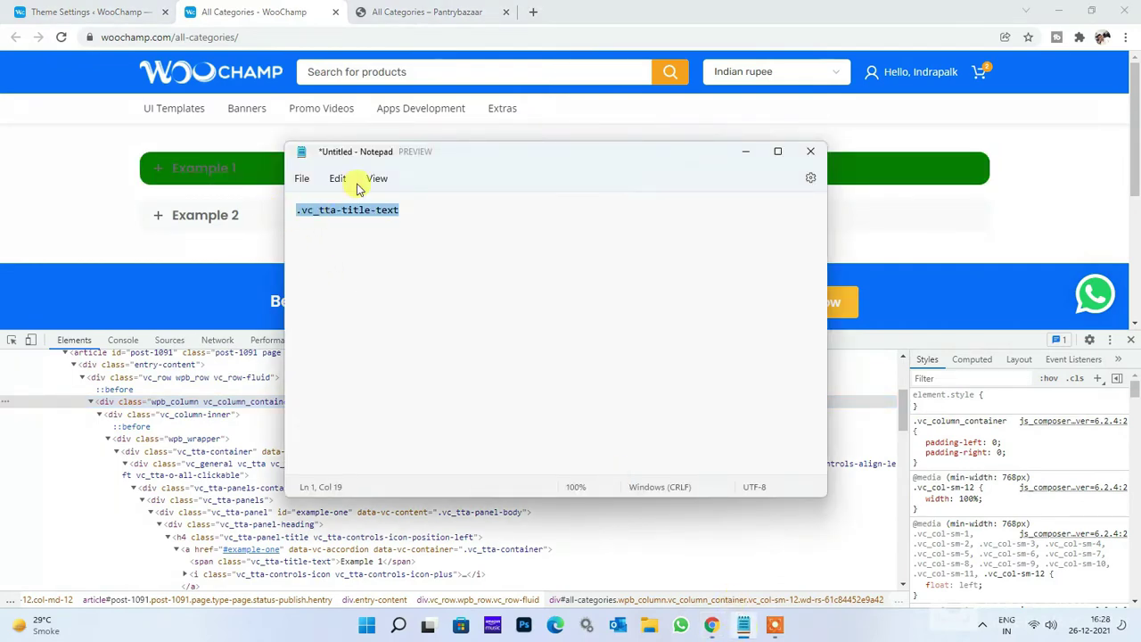
key("Home")
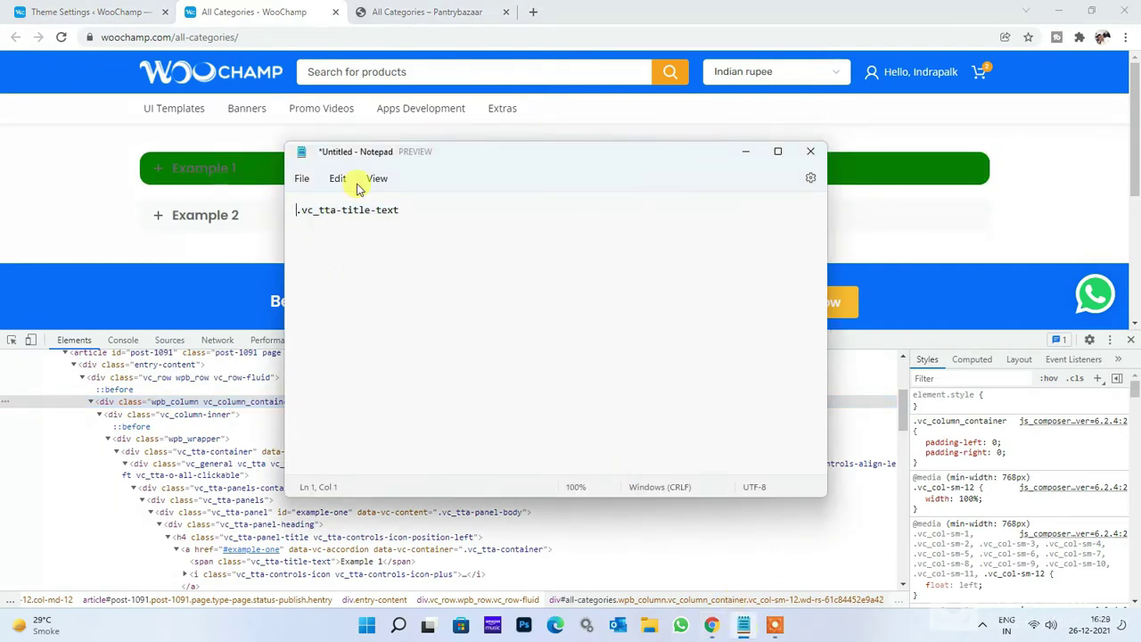
type("#e")
key("BackSpace")
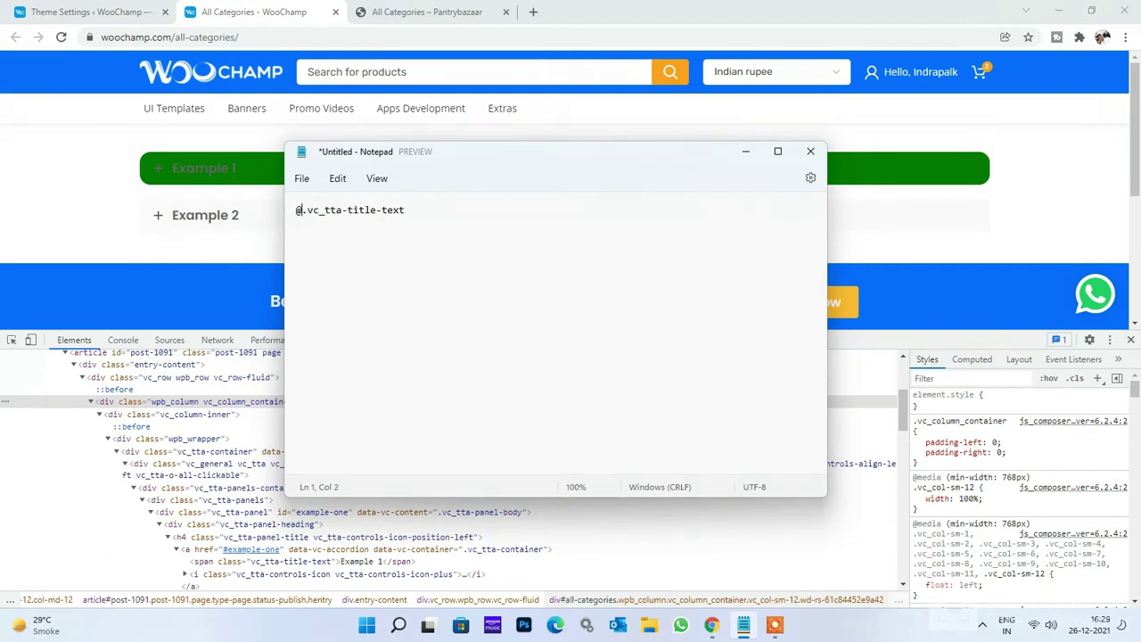
key("BackSpace")
type("#")
key("Left")
type("all-categories")
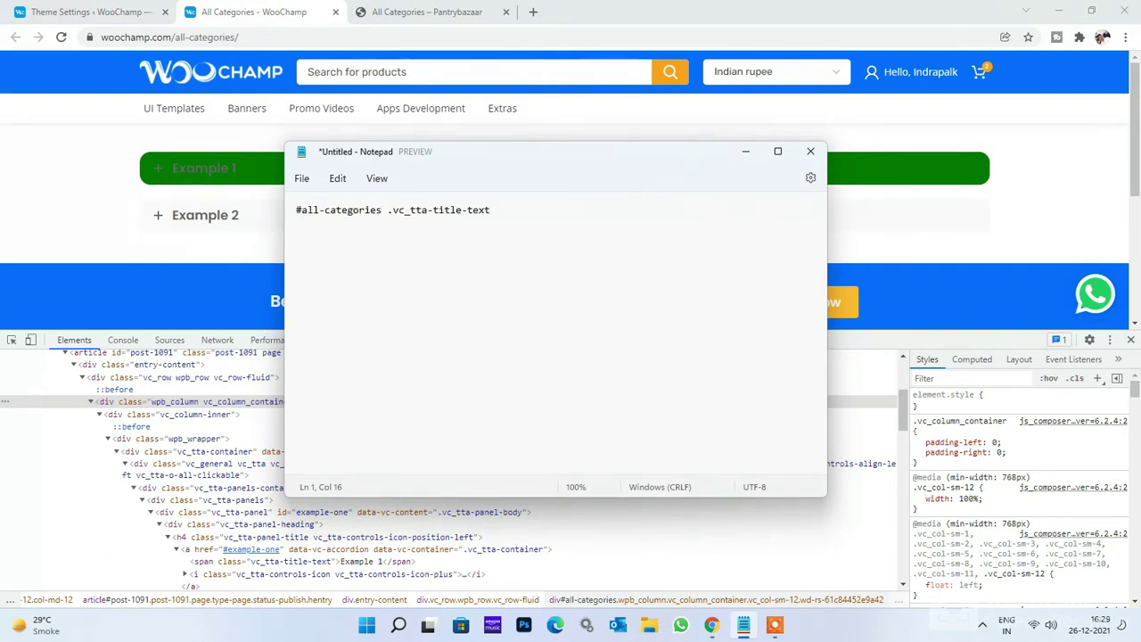
Step: Complete the Notepad rule with "color: #fff;" inside braces, copy the whole rule and minimize Notepad
left_click(537, 210)
key("ctrl+a")
key("ctrl+c")
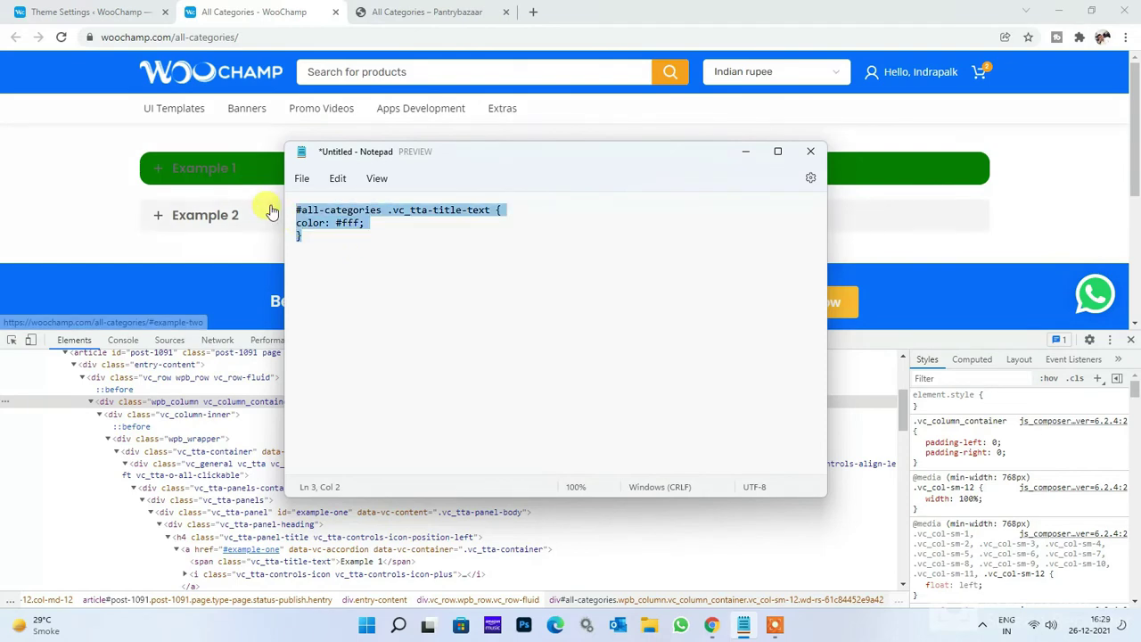
left_click(745, 150)
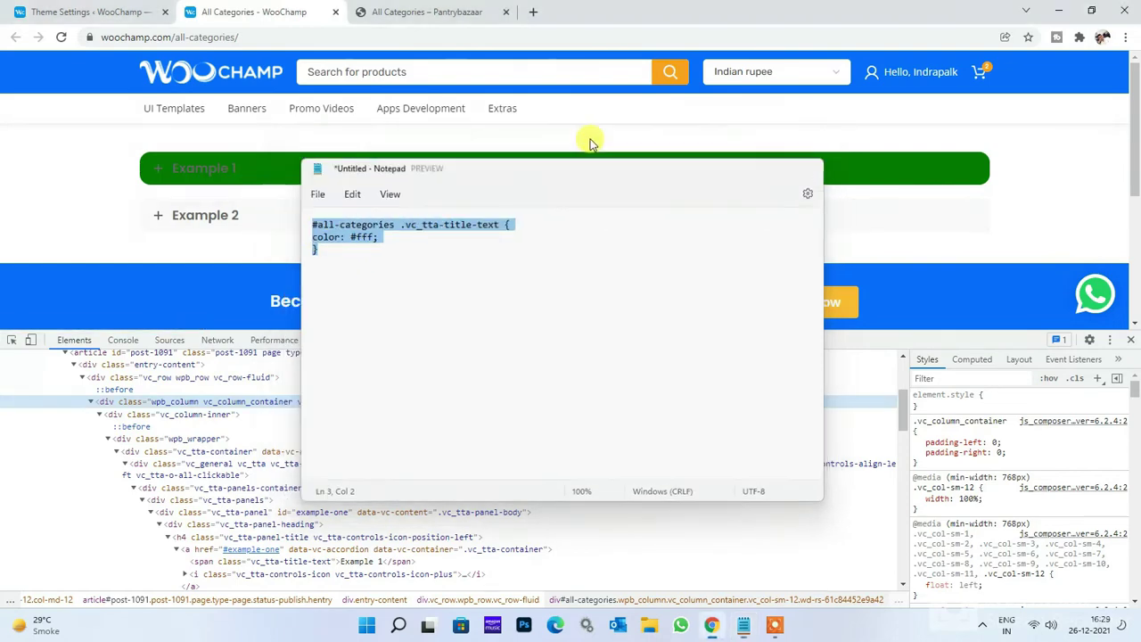
Step: Add the copied "#all-categories .vc_tta-title-text" rule below the first rule in the theme's Global Custom CSS and save the options
left_click(89, 12)
left_click(368, 386)
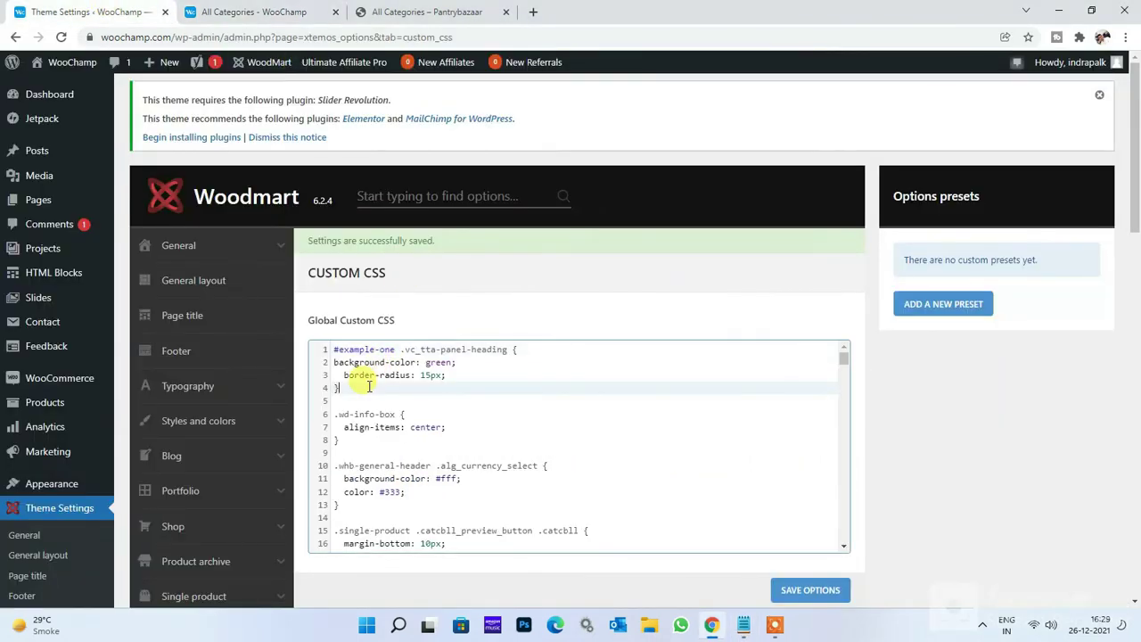
key("Return")
key("Return")
key("ctrl+v")
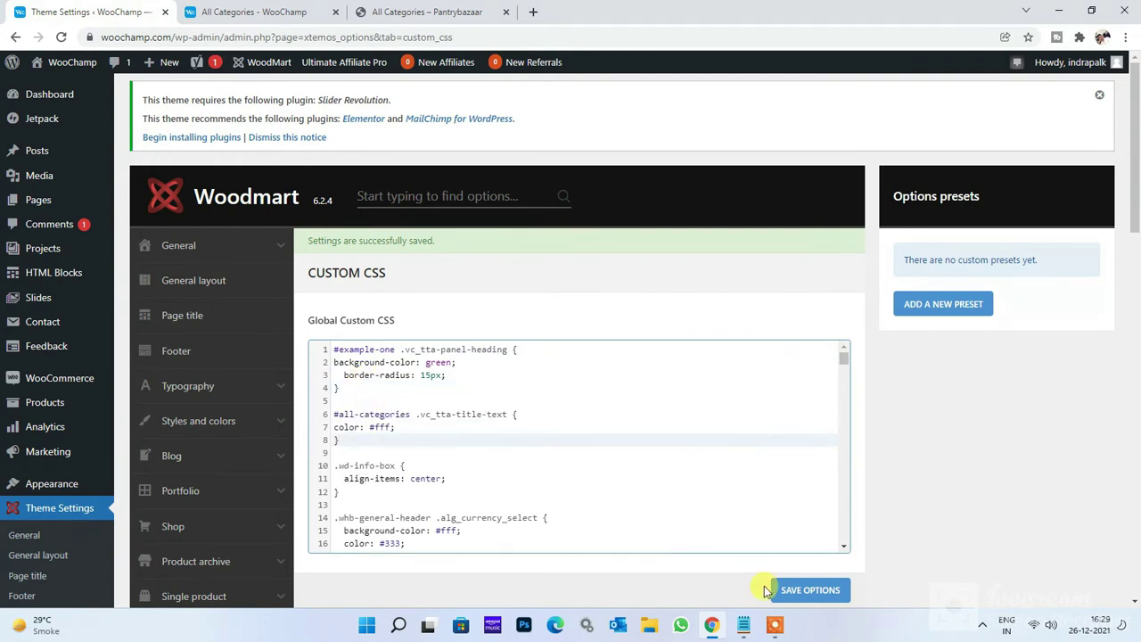
left_click(832, 595)
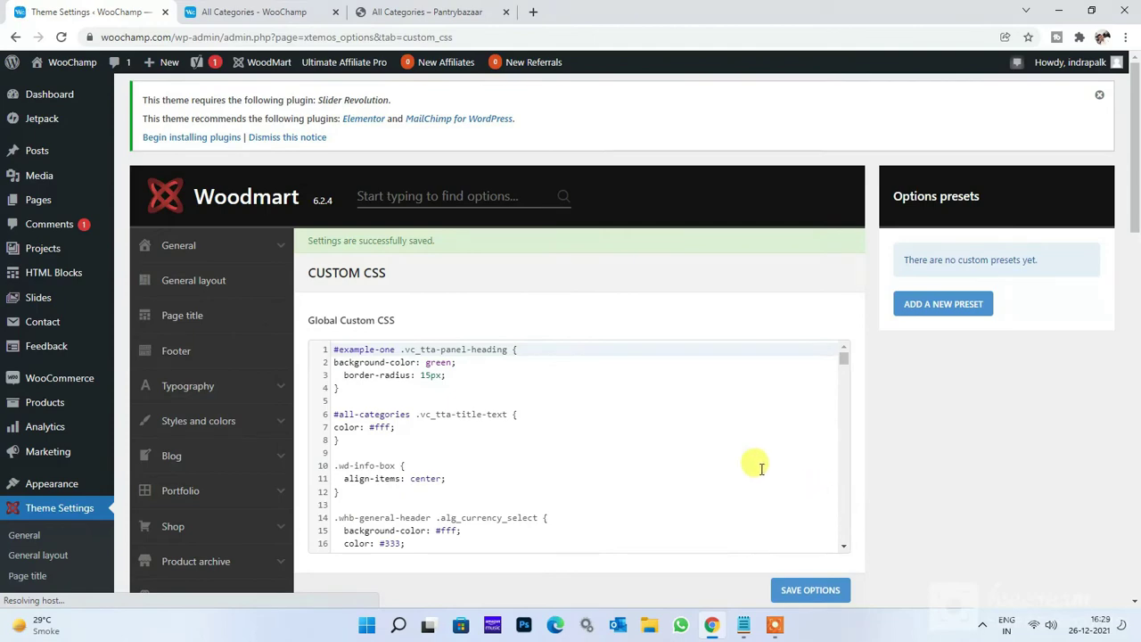
Step: Reload the All Categories page and inspect the ::before element of the Example 1 heading's plus icon
left_click(257, 11)
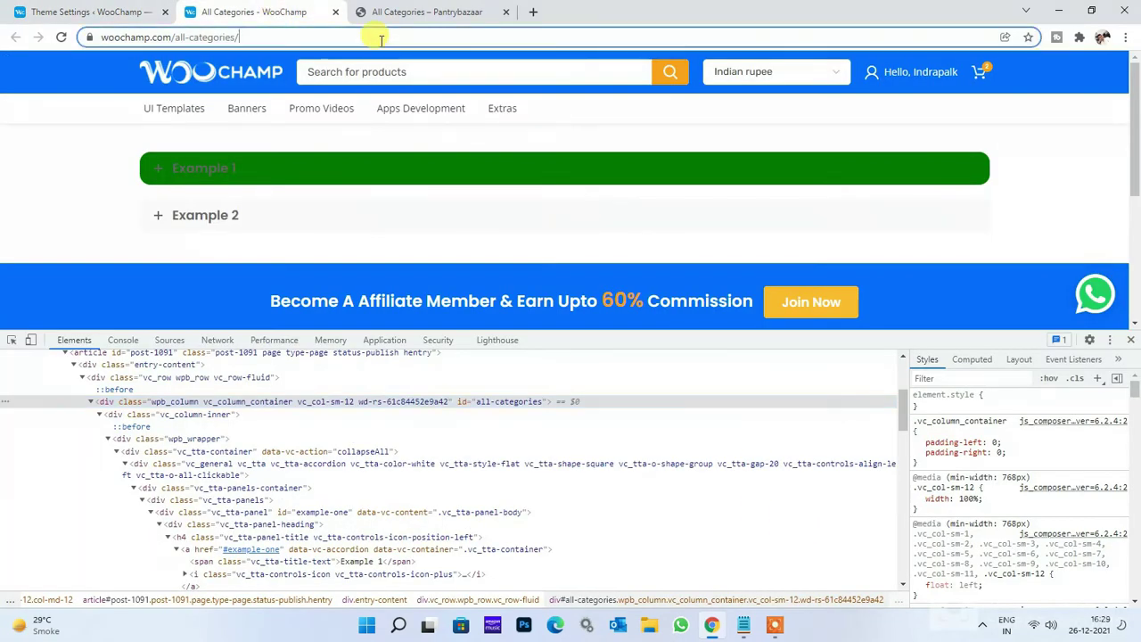
left_click(380, 39)
key("Return")
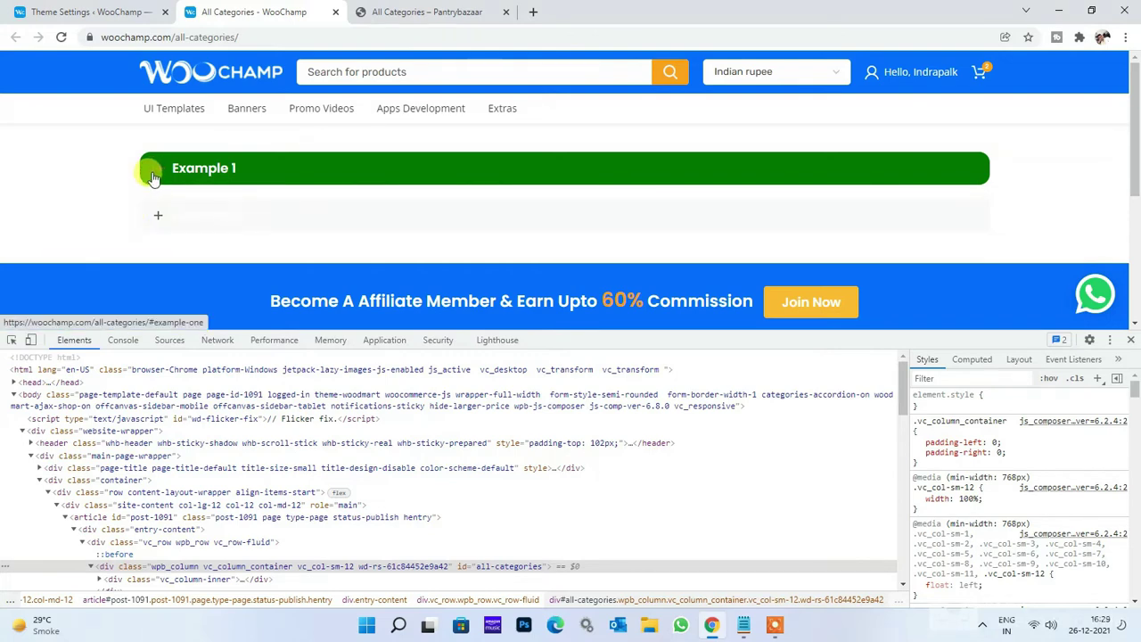
left_click(12, 341)
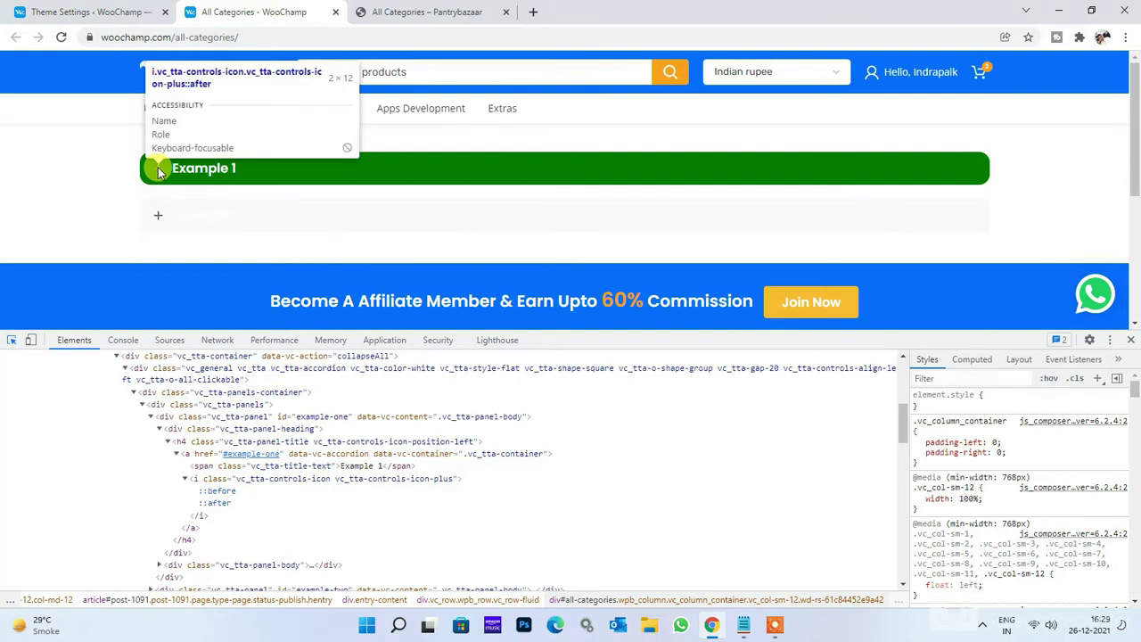
left_click(158, 166)
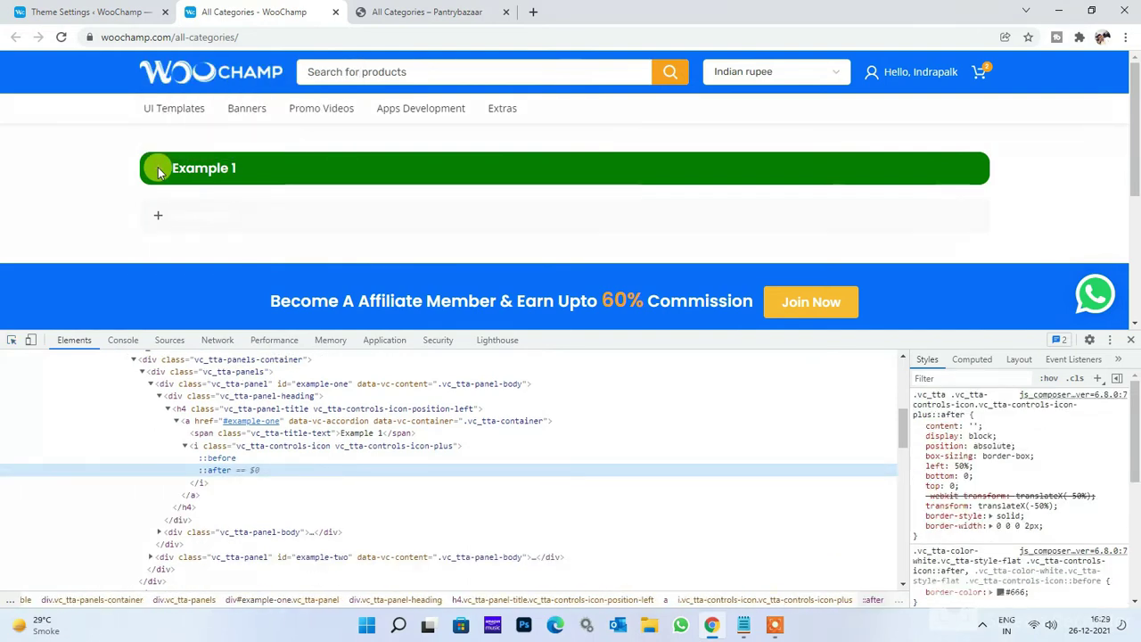
left_click(344, 458)
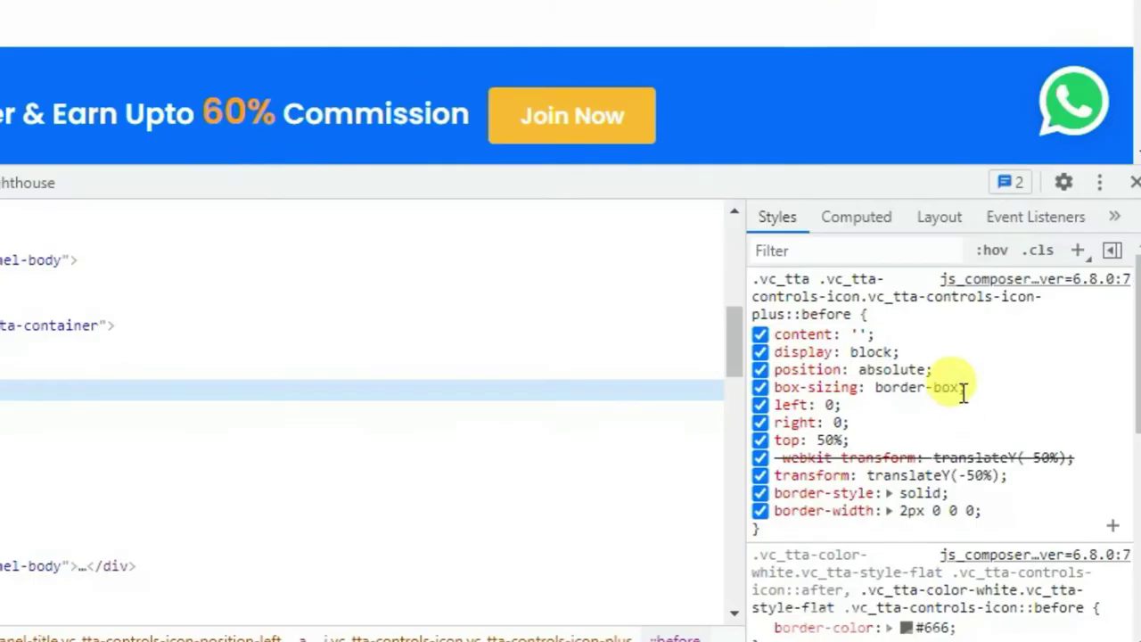
Step: Test the icon's border-color declaration by toggling it off and on, and copy the full selector of that rule
scroll(963, 406, "down", 1)
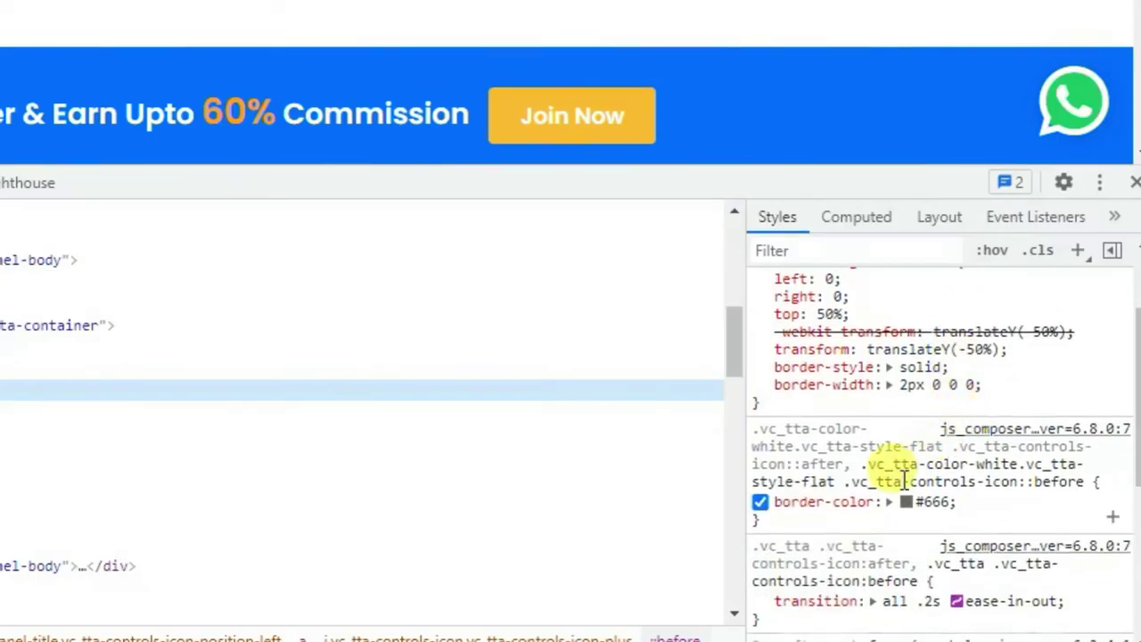
left_click(760, 504)
left_click(761, 504)
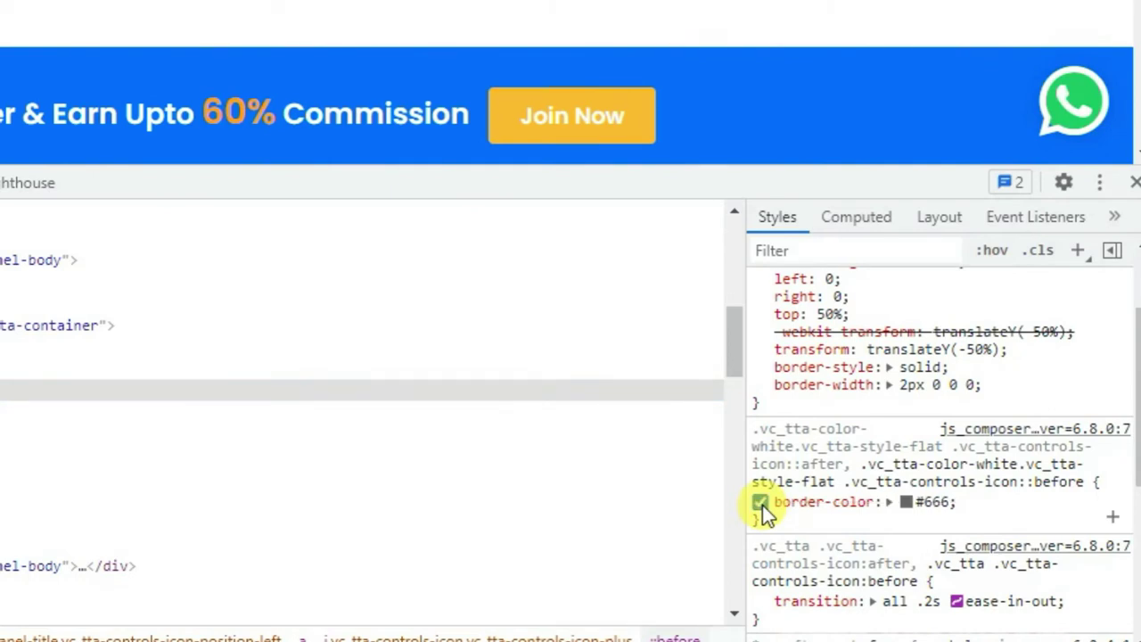
left_click(896, 464)
key("ctrl+c")
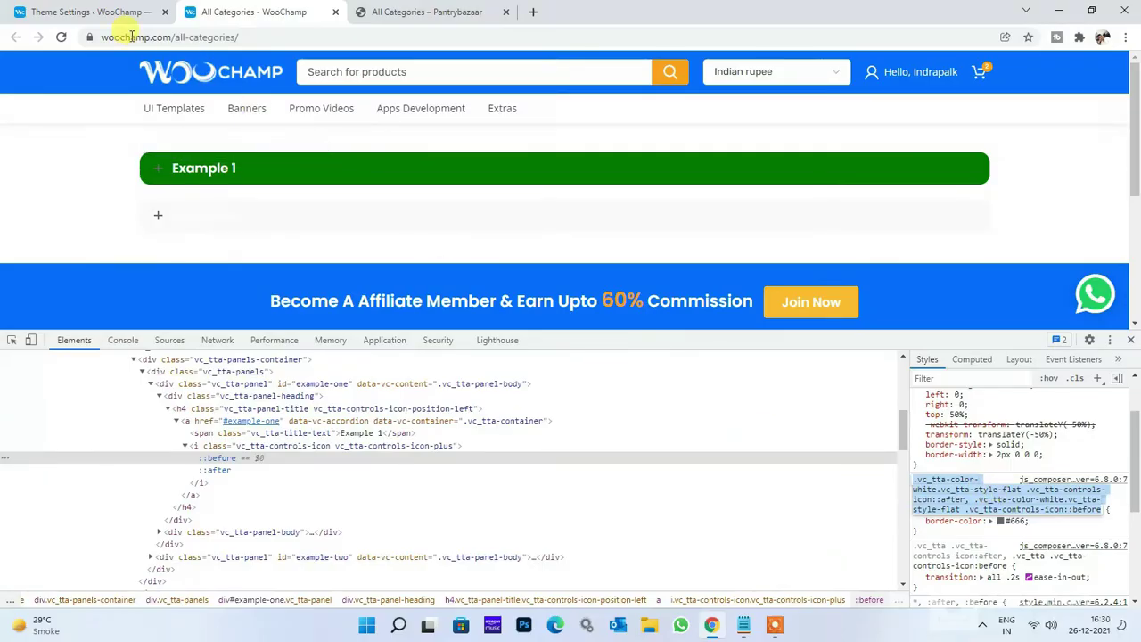
Step: Insert the copied controls-icon selector below the title text rule in the theme's Global Custom CSS
left_click(89, 12)
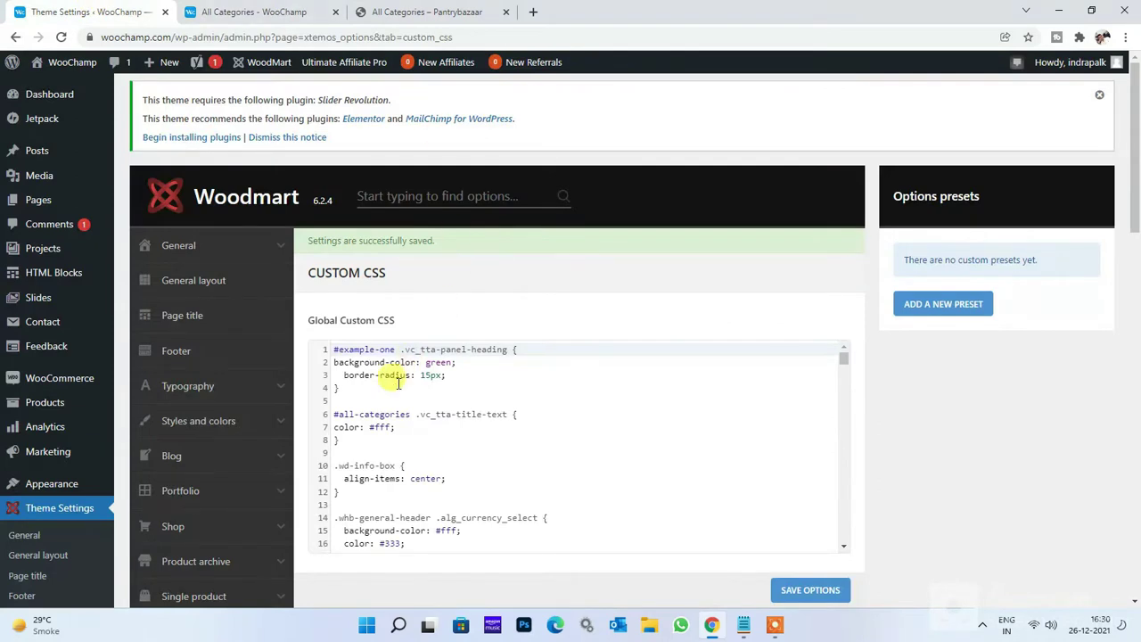
left_click(365, 439)
key("Return")
key("Return")
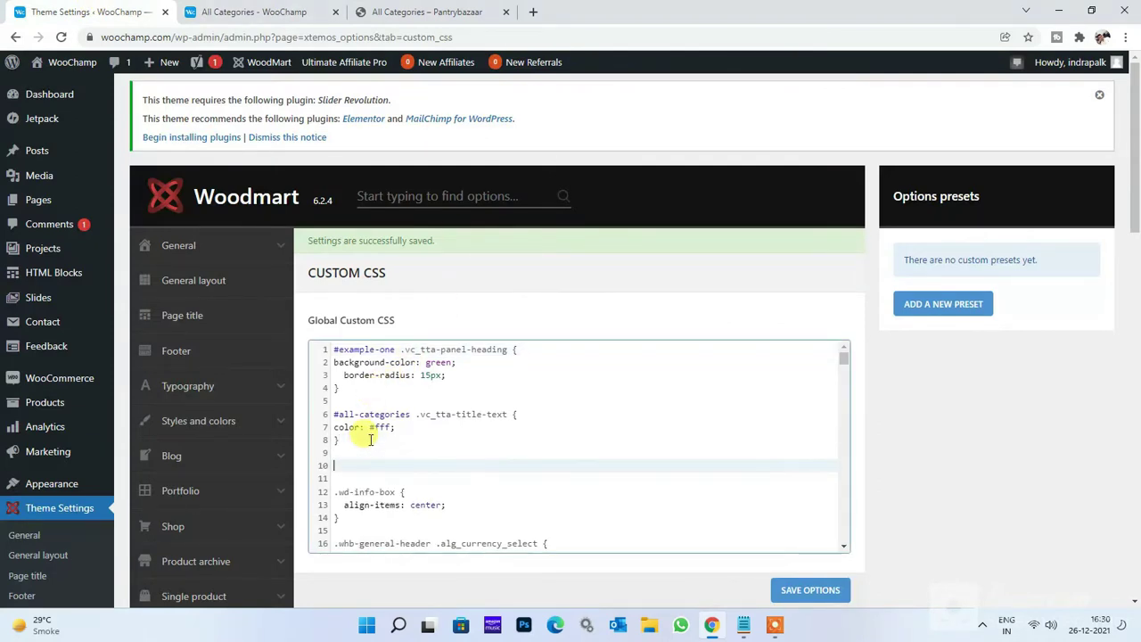
key("ctrl+v")
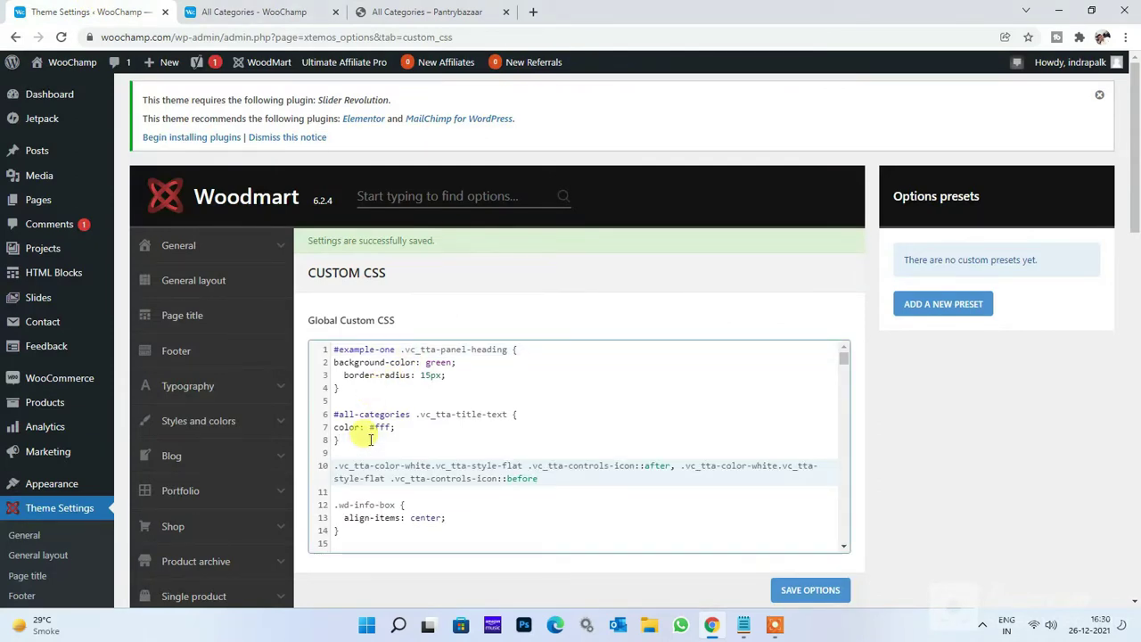
Step: Complete the controls-icon rule with "border-color: #fff !important;" inside braces
type("{")
key("Return")
type("border-c")
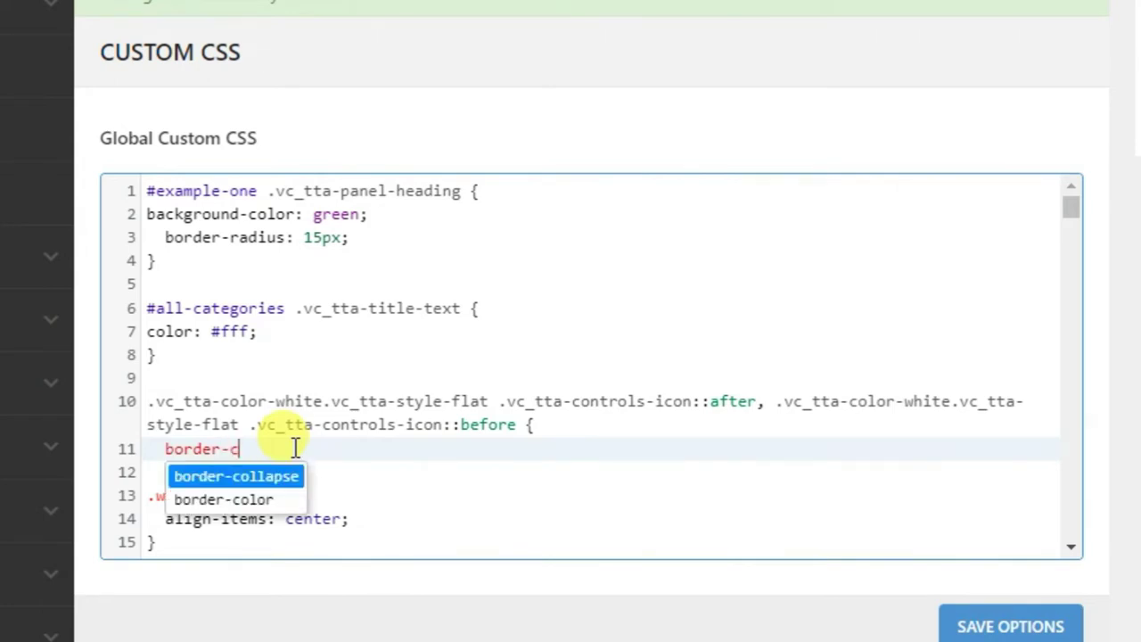
type("olor: ")
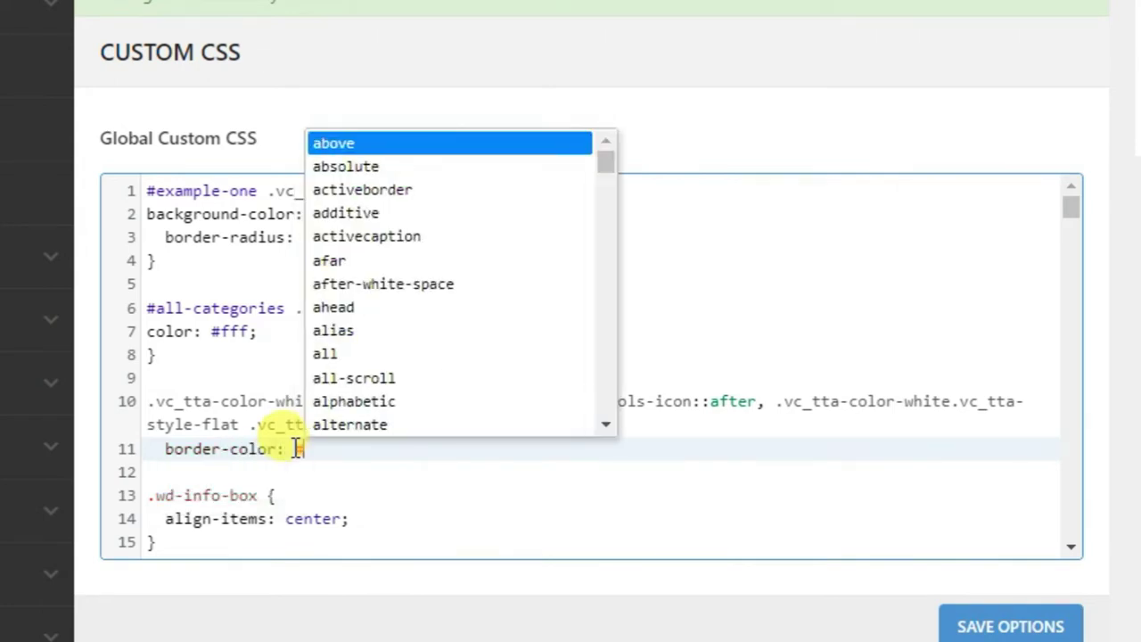
type("#fff")
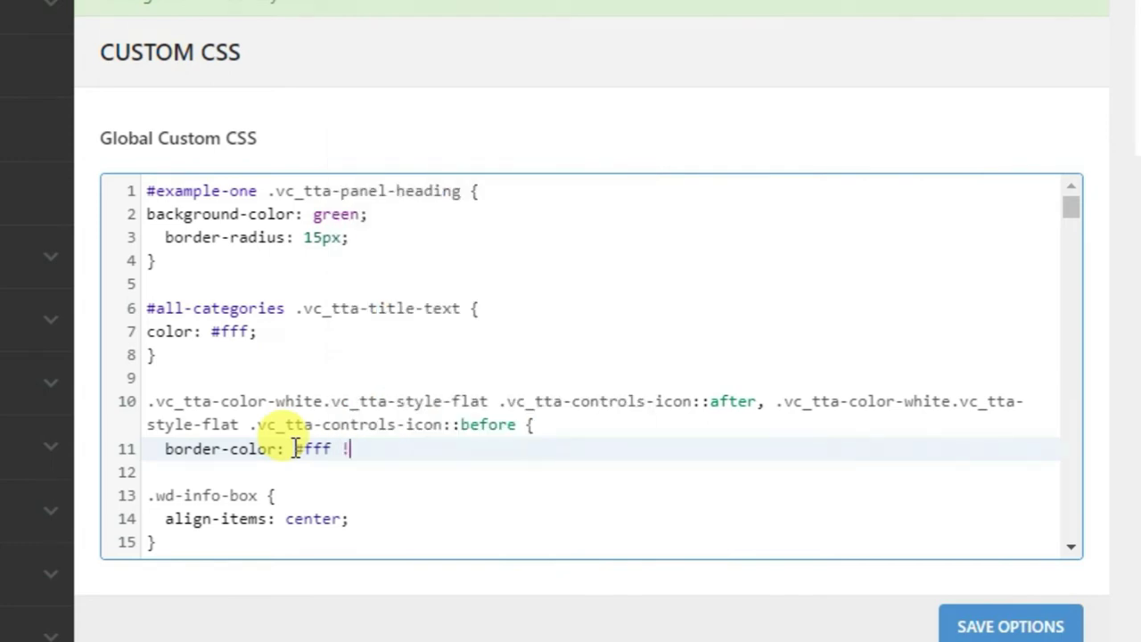
type(" !i")
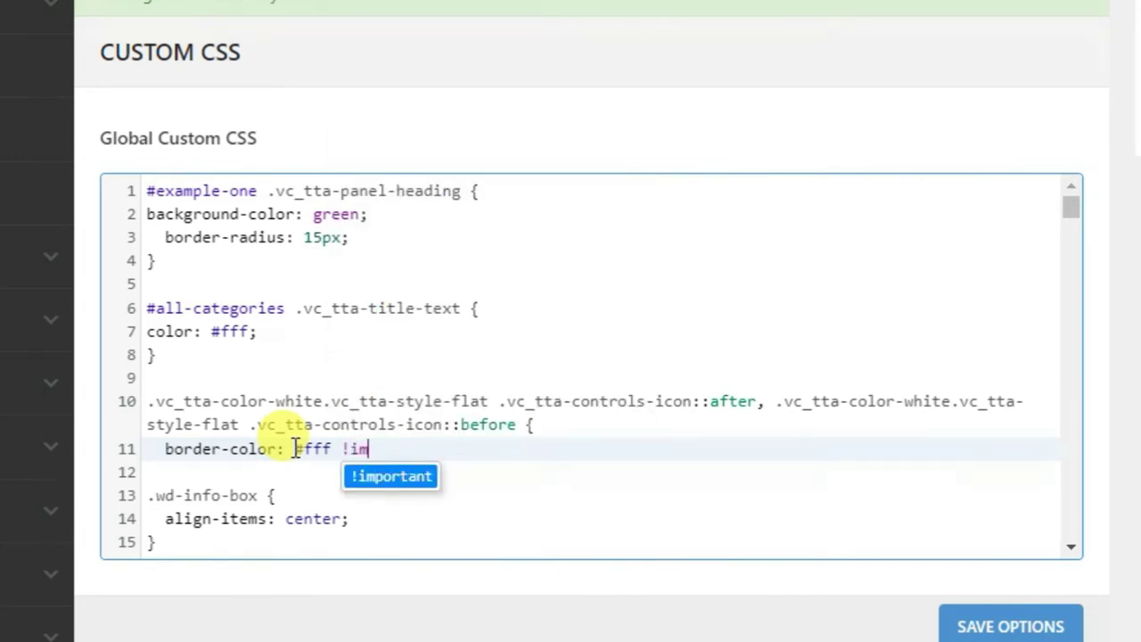
type("m")
key("Return")
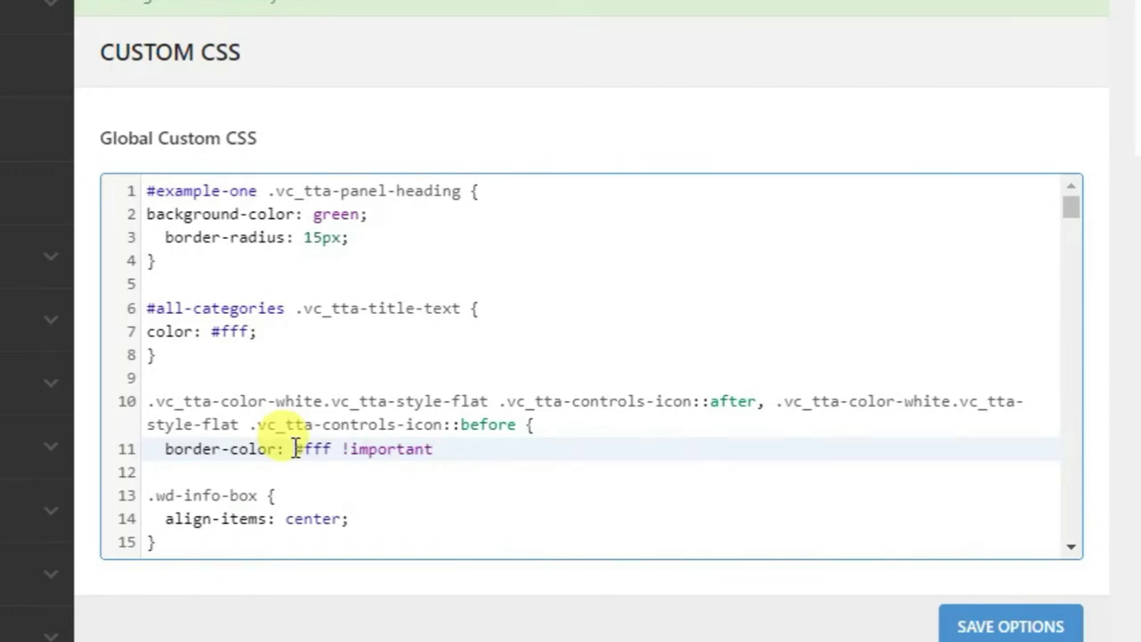
key("Return")
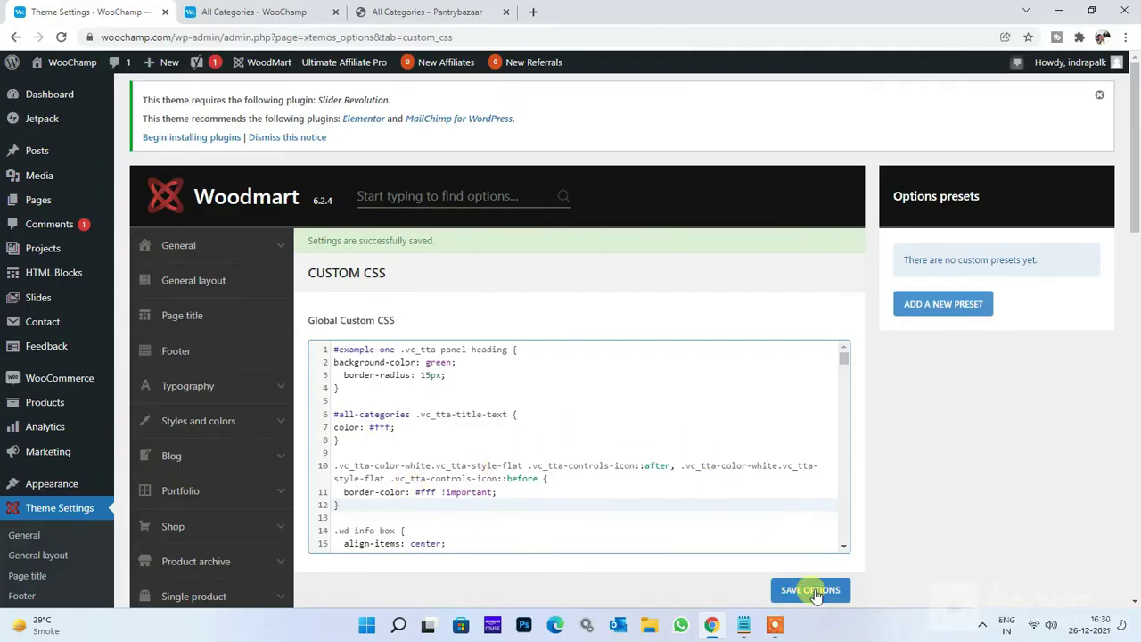
Step: Save the theme options and reload the All Categories page to check the icon color
left_click(811, 591)
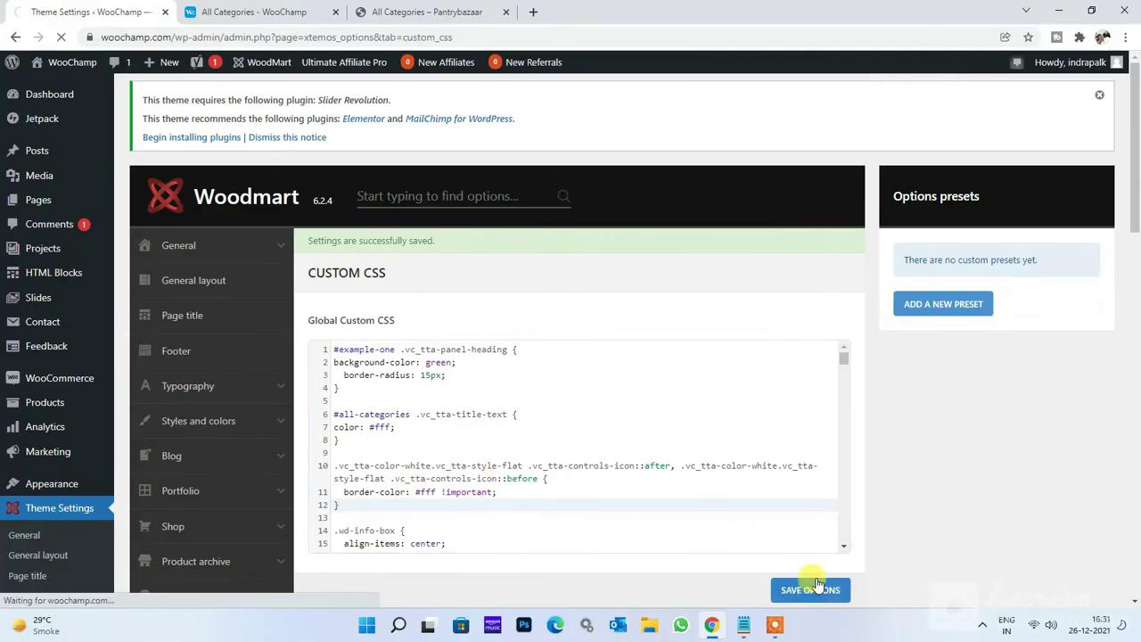
left_click(254, 12)
left_click(428, 38)
key("Return")
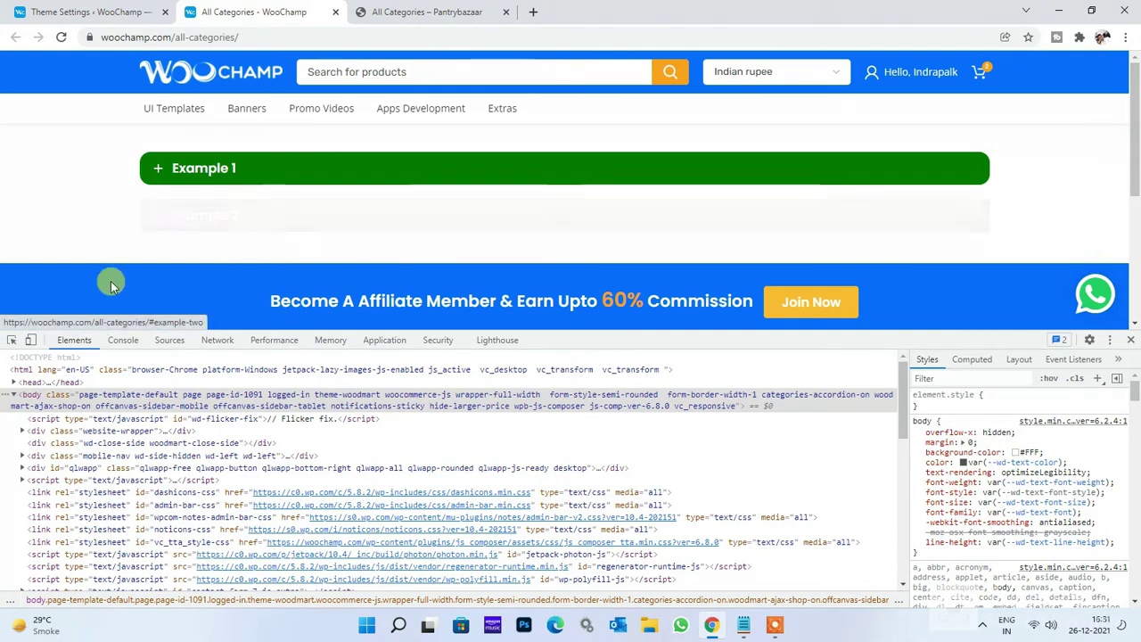
Step: Inspect the Example 2 accordion section and copy its panel div's id, "example-two"
left_click(12, 340)
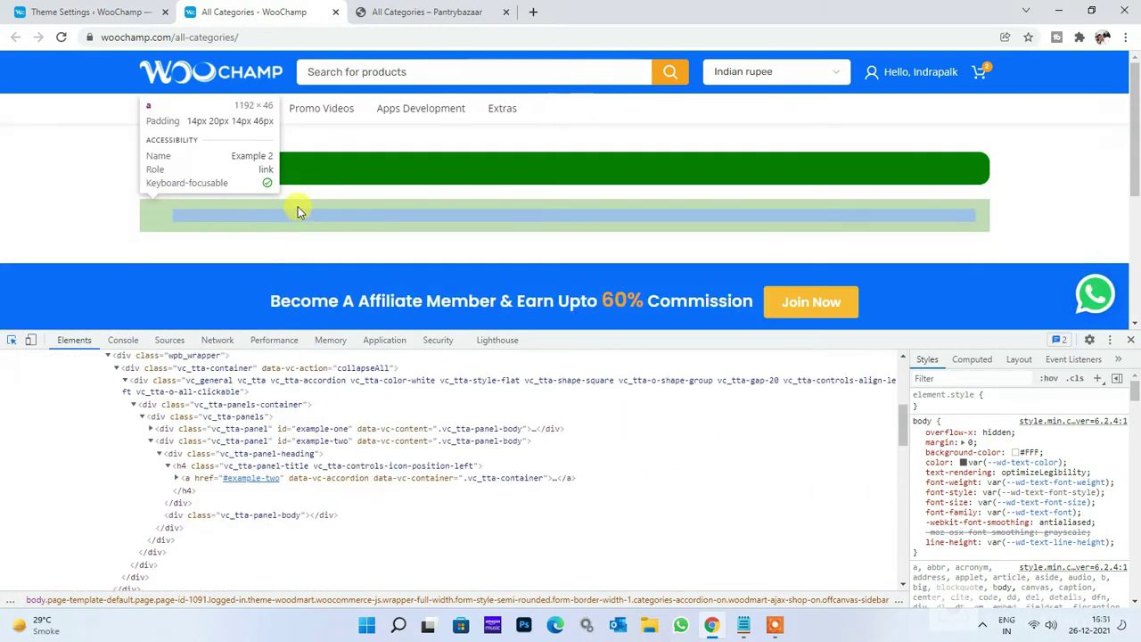
left_click(298, 206)
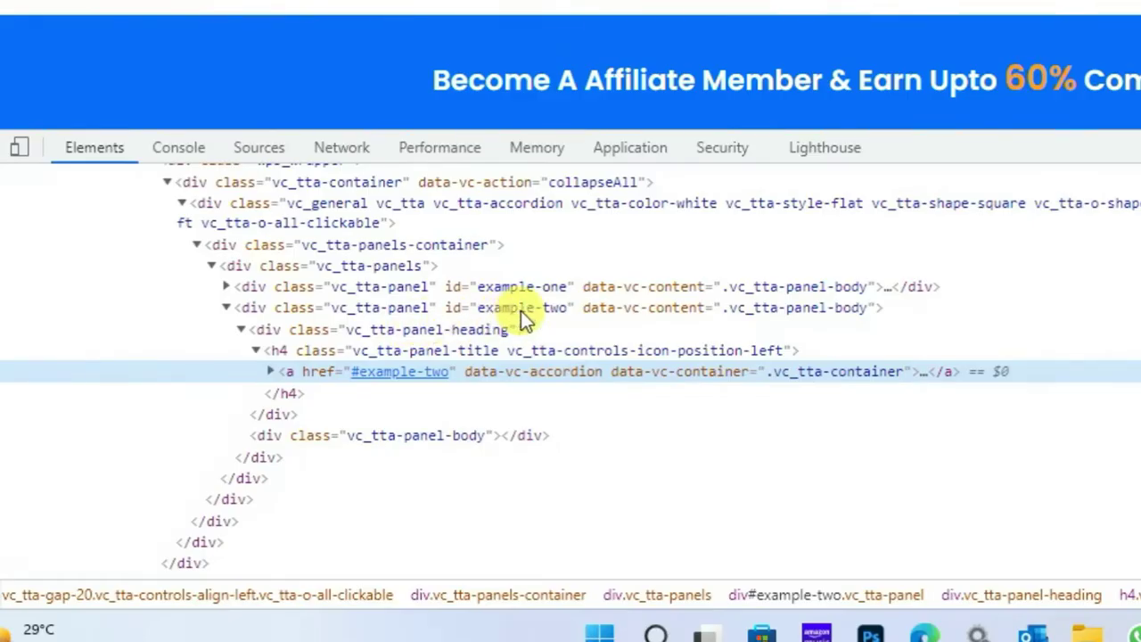
left_click(521, 310)
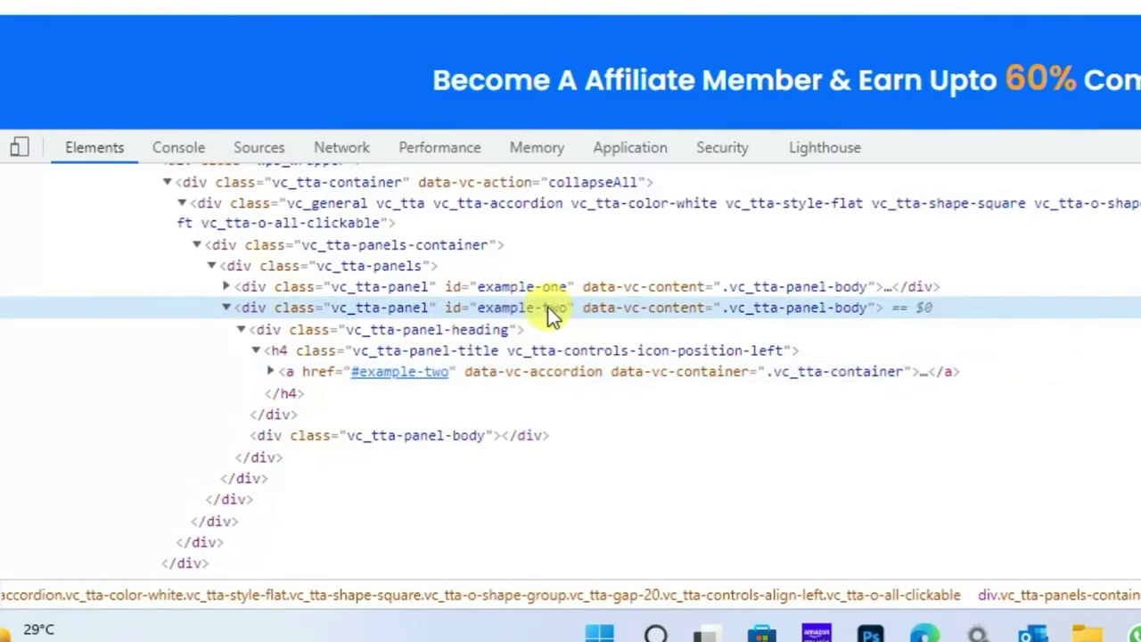
double_click(546, 309)
key("ctrl+c")
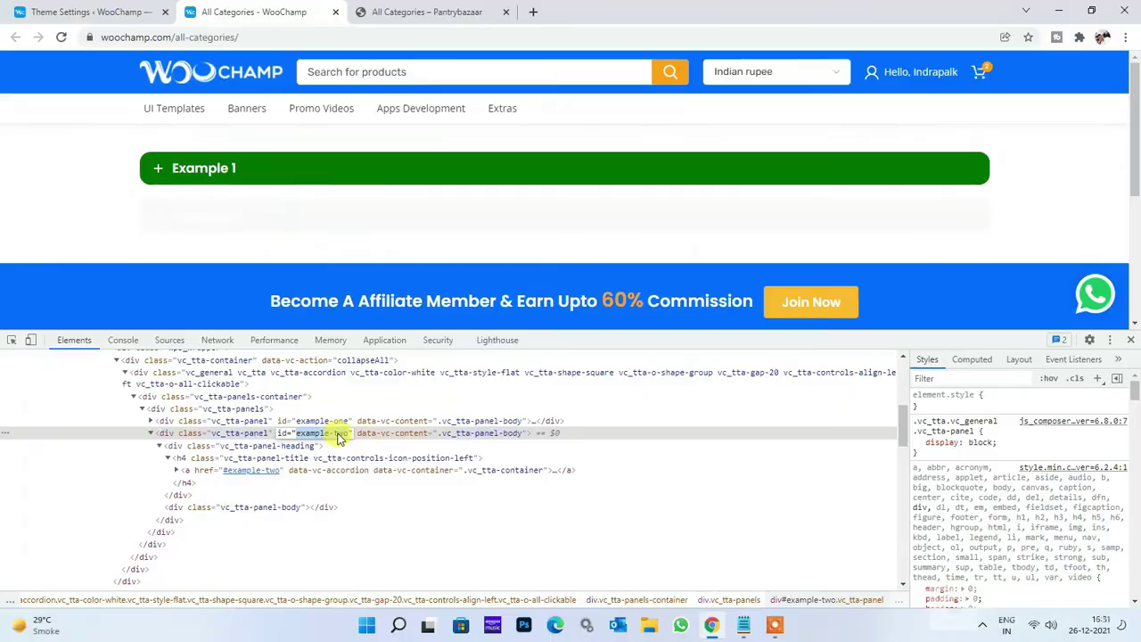
Step: Add the selector "#example-two" below the first rule in the theme's Global Custom CSS
left_click(51, 10)
left_click_drag(214, 276, 260, 232)
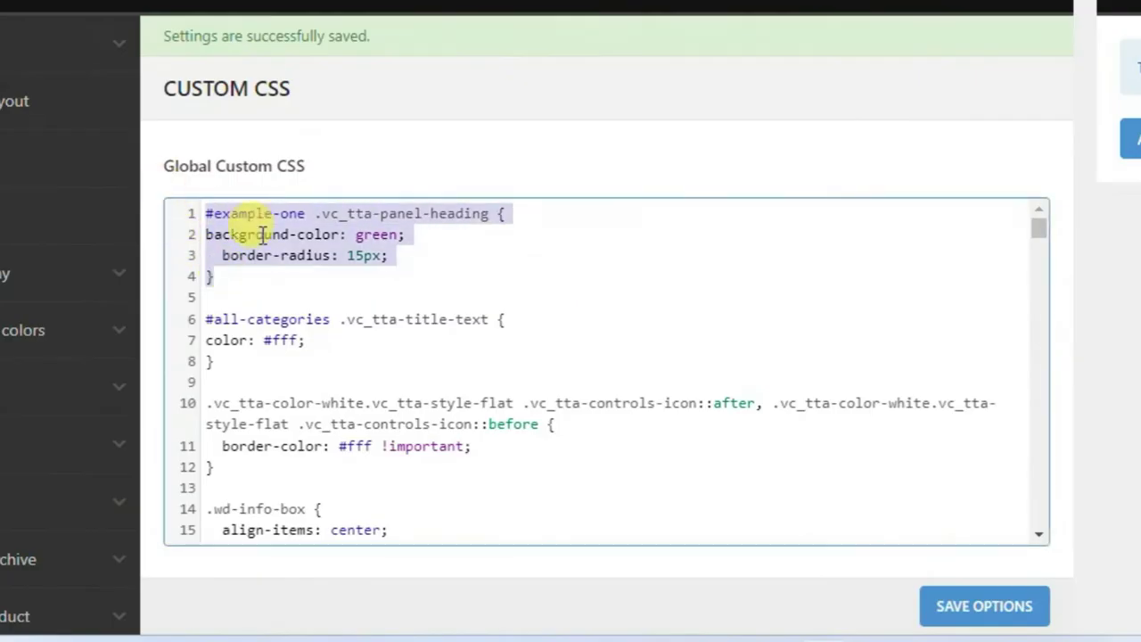
left_click(283, 276)
key("Return")
key("Return")
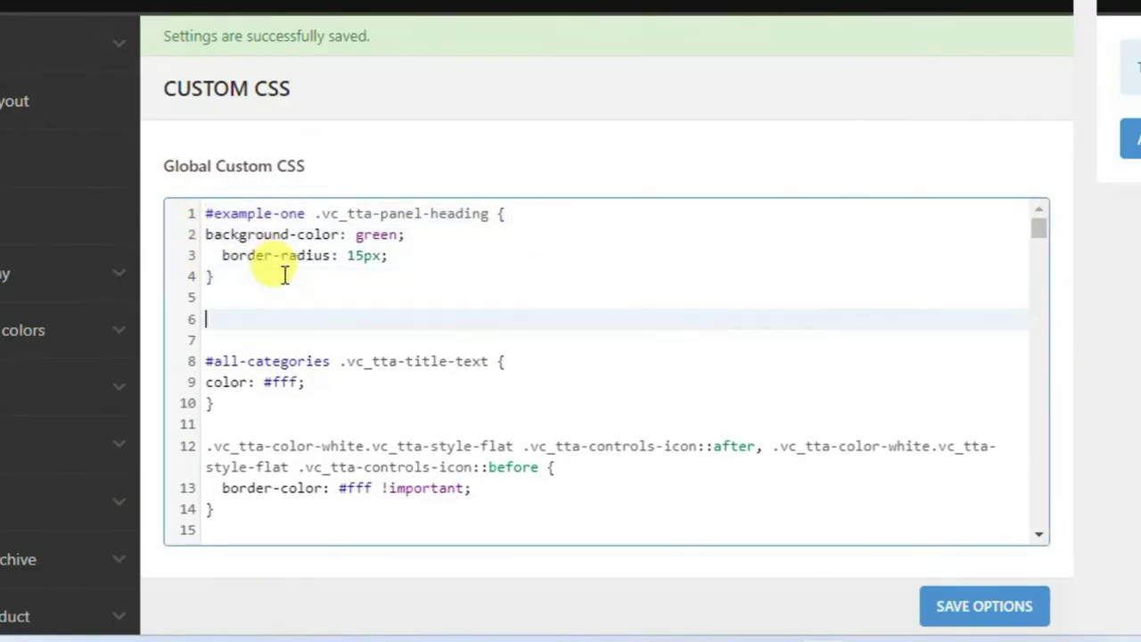
type("#")
key("ctrl+v")
Step: Duplicate the whole "#example-one .vc_tta-panel-heading" rule directly below the original
left_click_drag(218, 284, 193, 186)
key("ctrl+c")
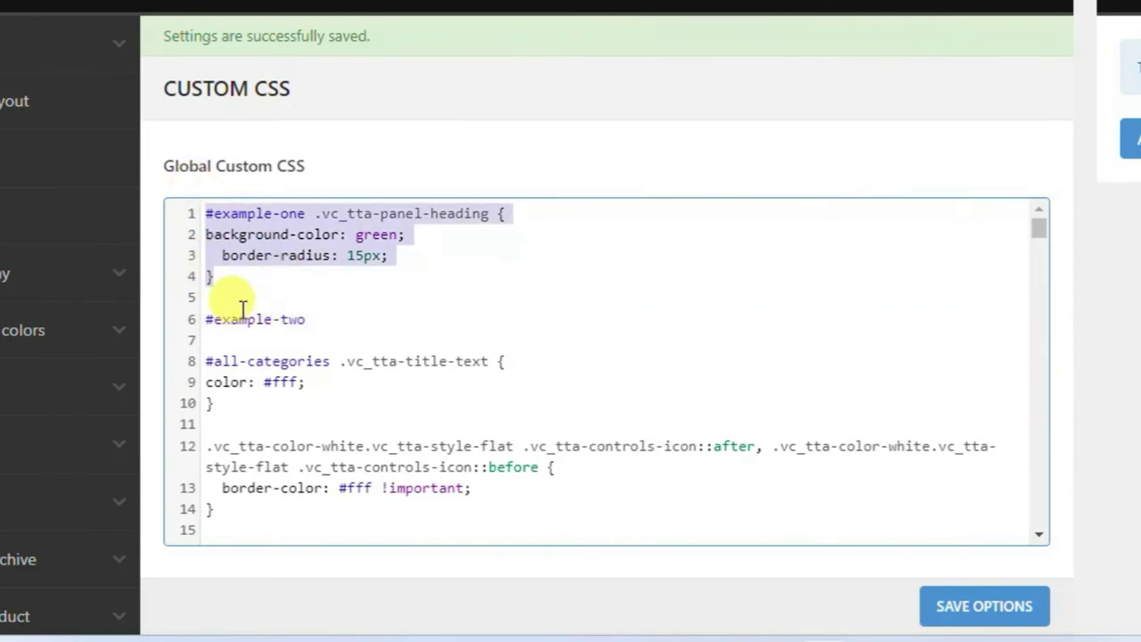
left_click(257, 279)
key("Return")
key("Return")
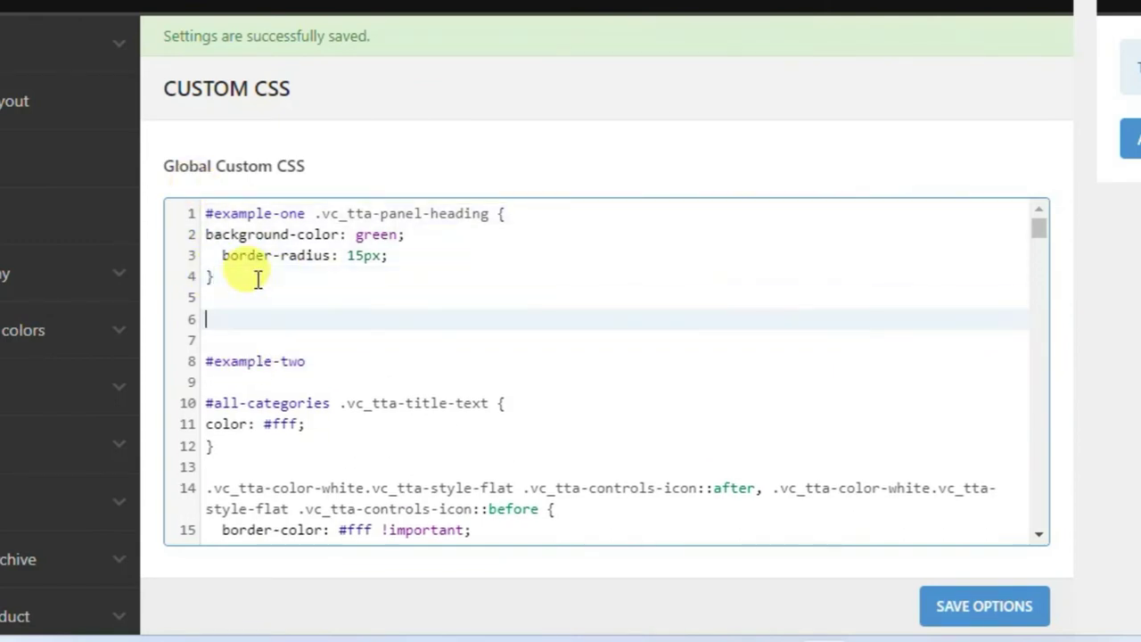
key("ctrl+v")
Step: Move the "#example-two" selector into the duplicated rule in place of "#example-one" and remove the leftover blank lines
left_click_drag(307, 424, 188, 428)
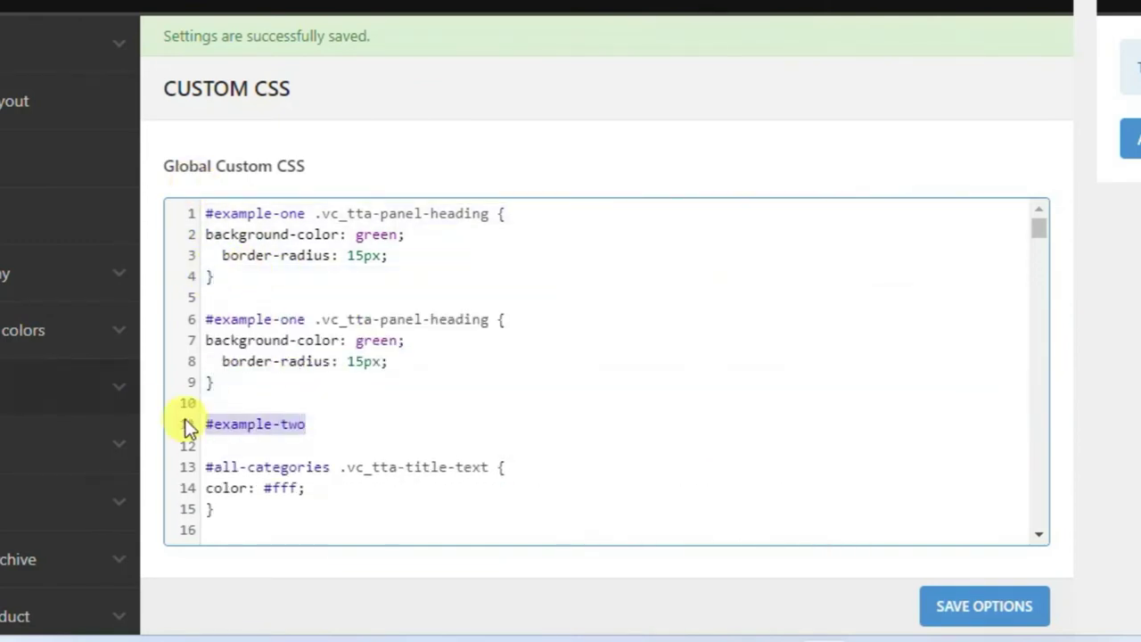
key("ctrl+x")
key("BackSpace")
left_click_drag(305, 319, 161, 312)
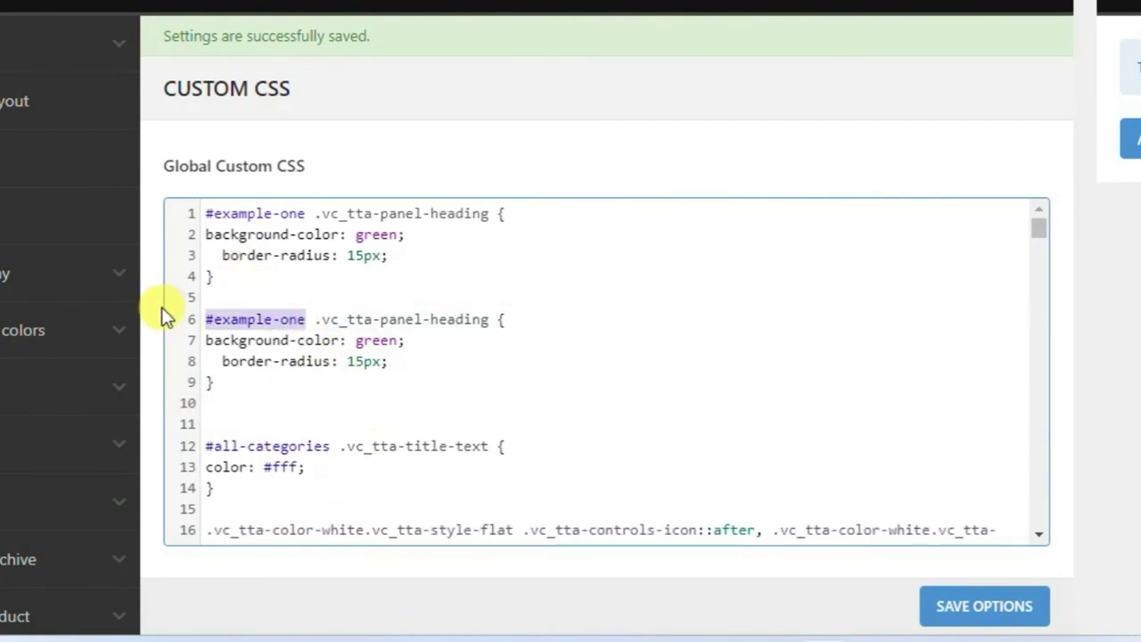
key("ctrl+v")
left_click(233, 404)
key("BackSpace")
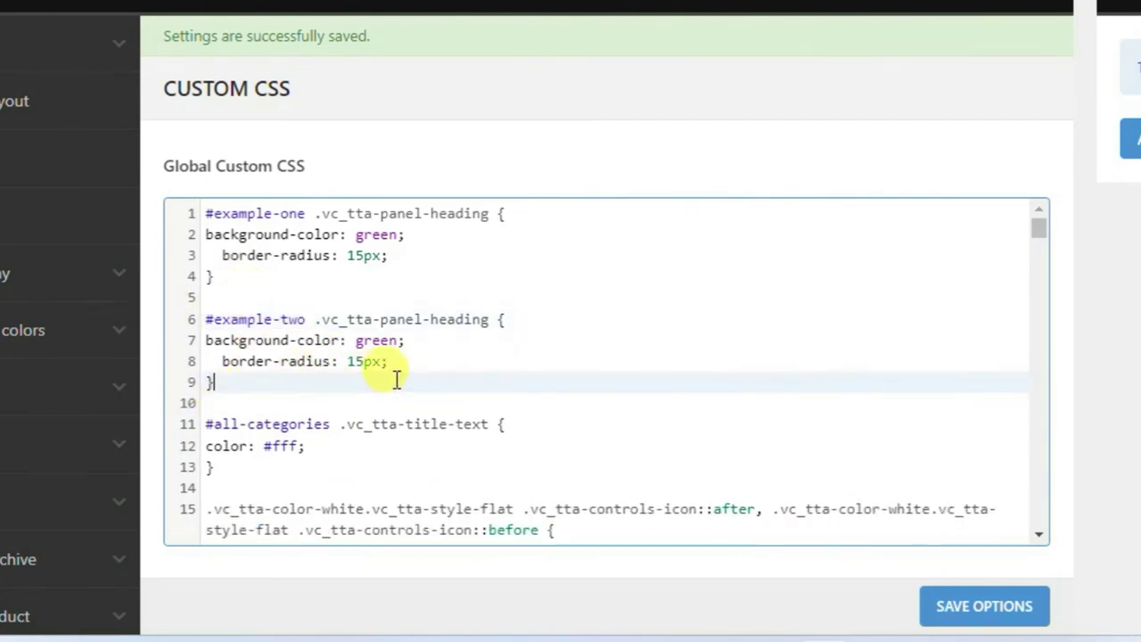
Step: Set the background-color in the "#example-two .vc_tta-panel-heading" rule to orange and save the theme options
double_click(374, 339)
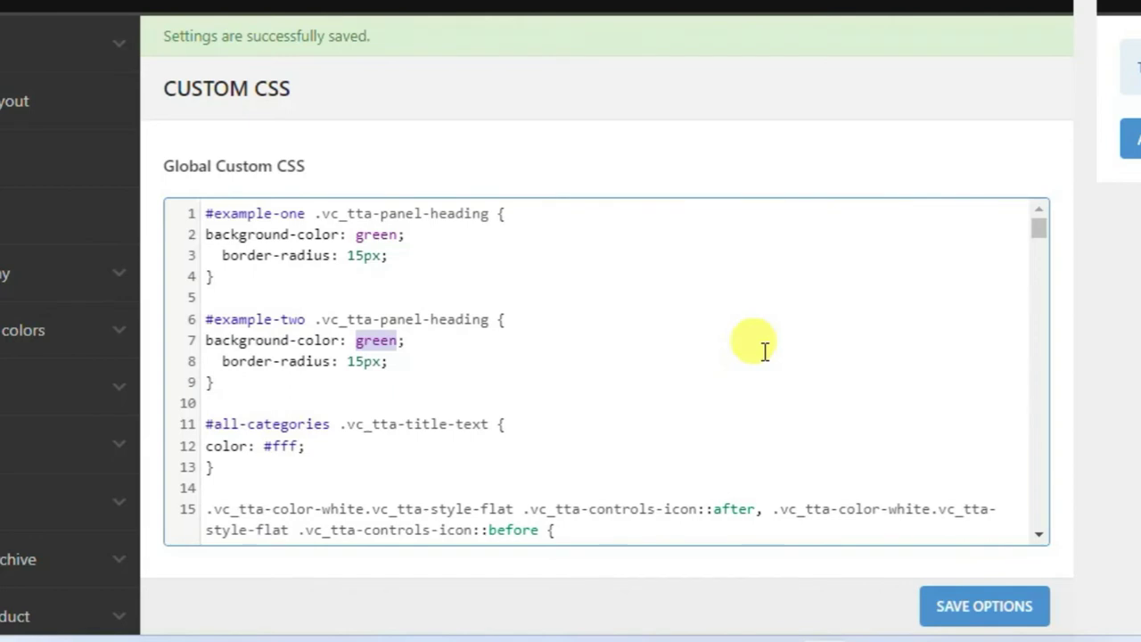
type("red")
key("Escape")
type("oran")
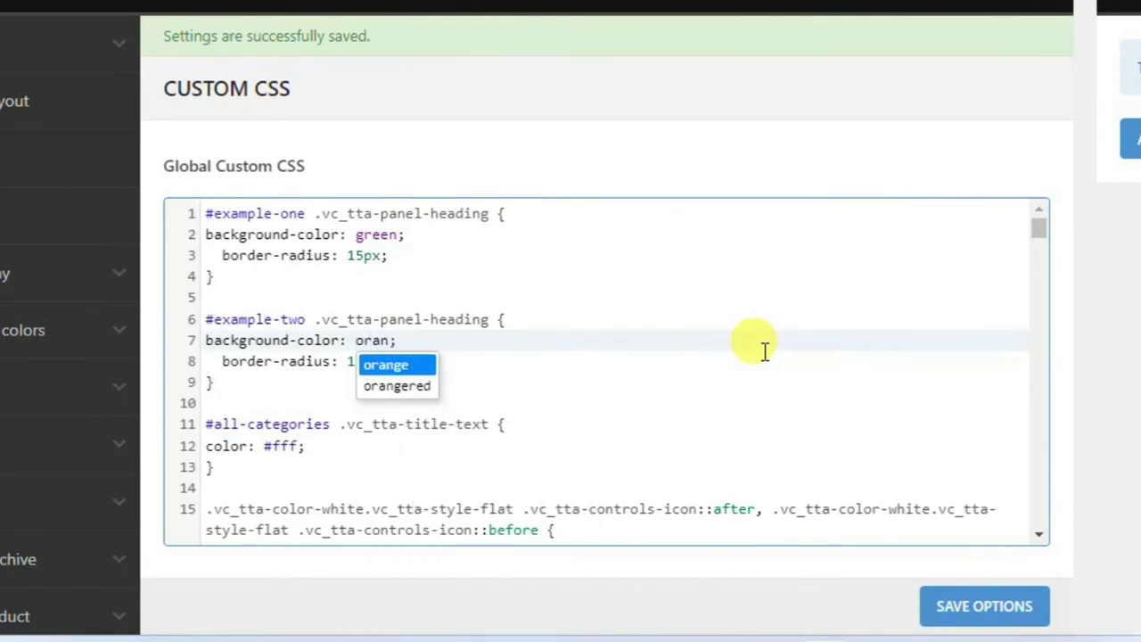
key("Return")
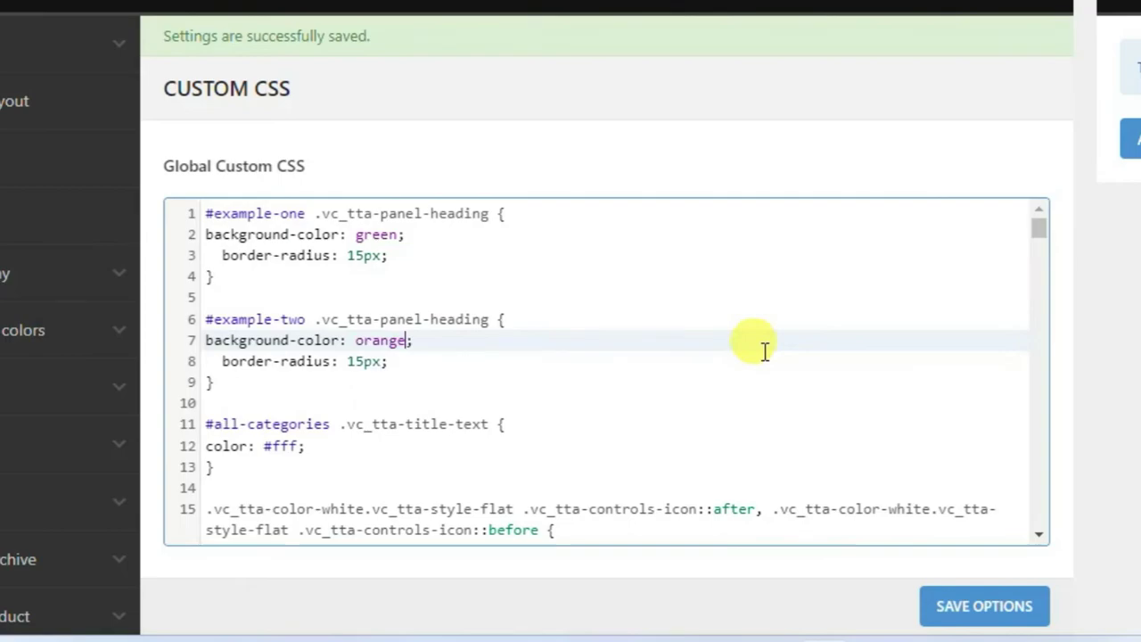
left_click(981, 604)
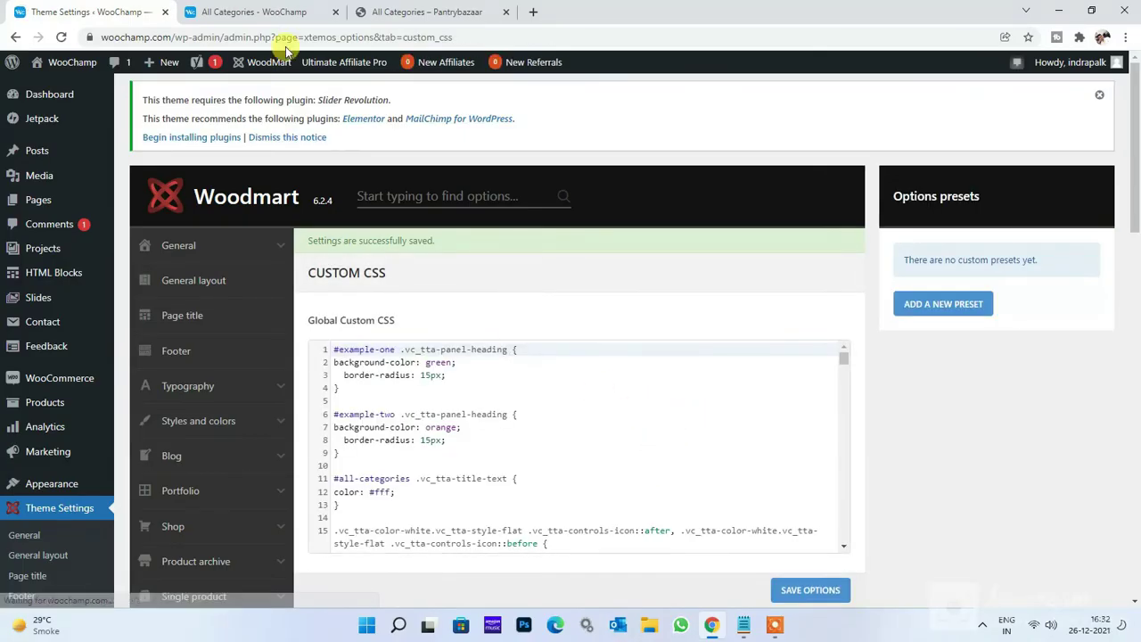
Step: Reload the All Categories page and inspect the Example 1 title to copy its span's class name, "vc_tta-title-text"
left_click(267, 12)
key("Return")
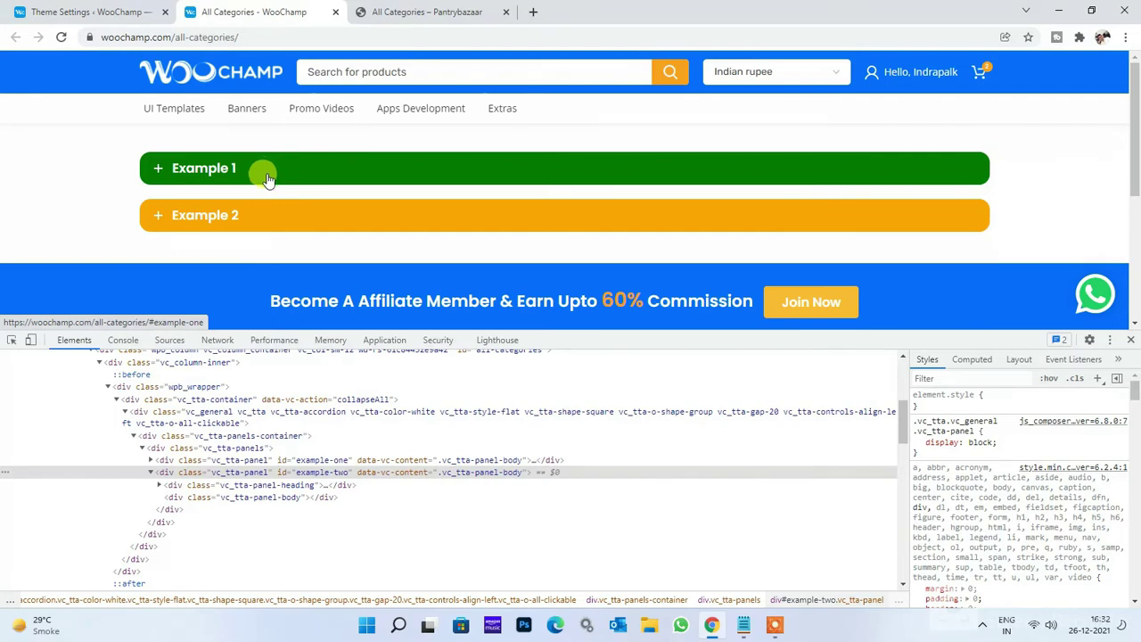
left_click(17, 341)
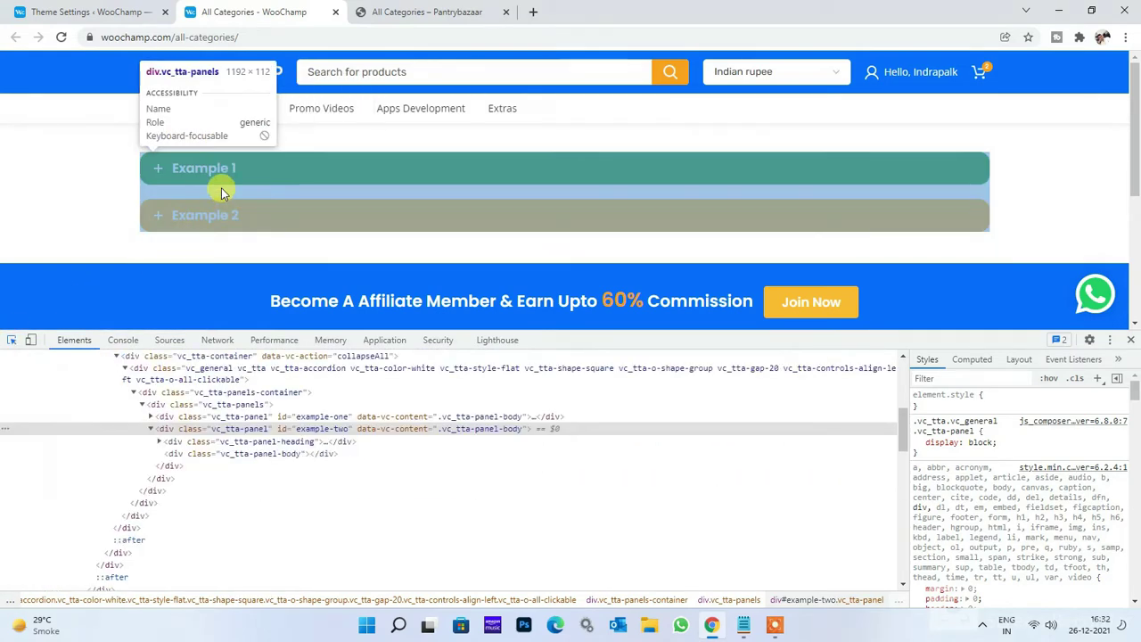
left_click(228, 166)
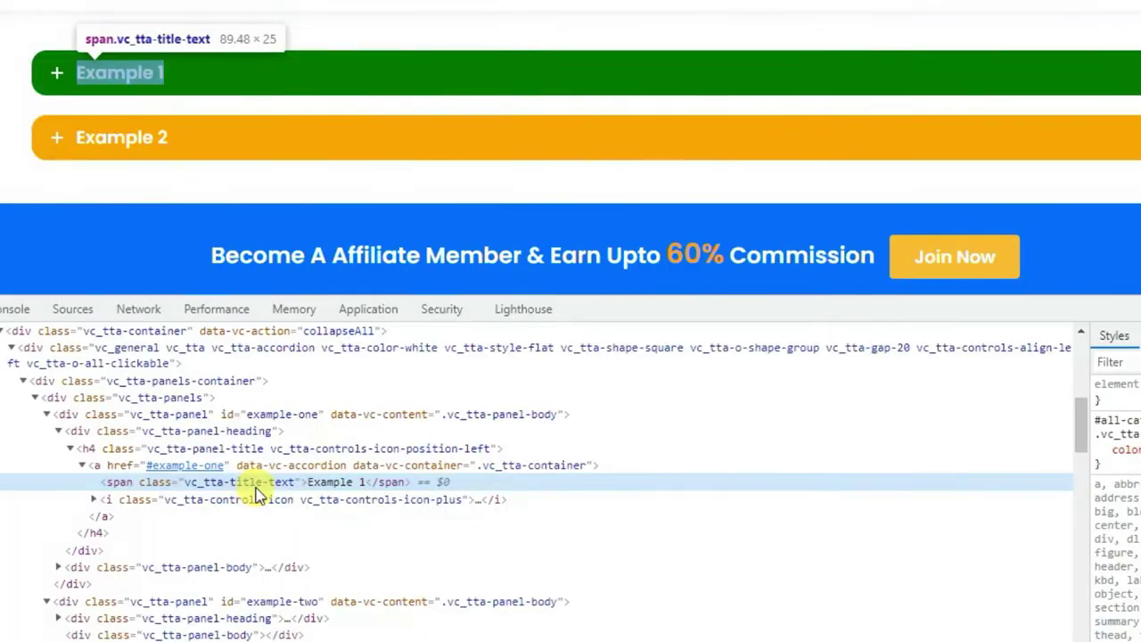
double_click(300, 469)
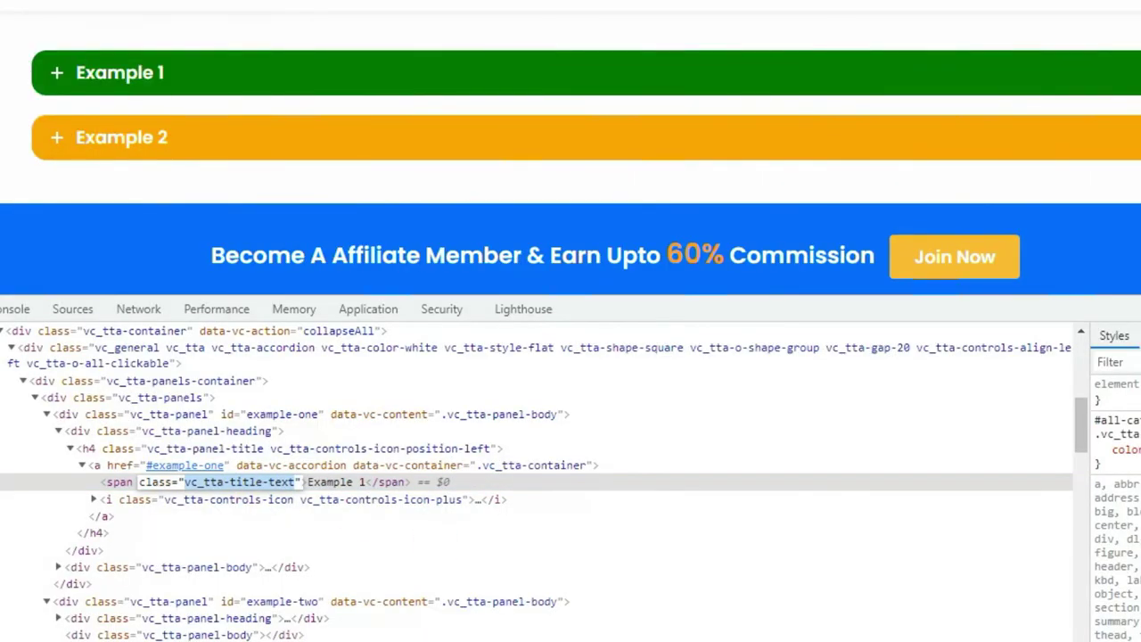
Step: Switch to Notepad, paste the class name and put a dot before it to make ".vc_tta-title-text"
key("alt+Tab")
key("ctrl+v")
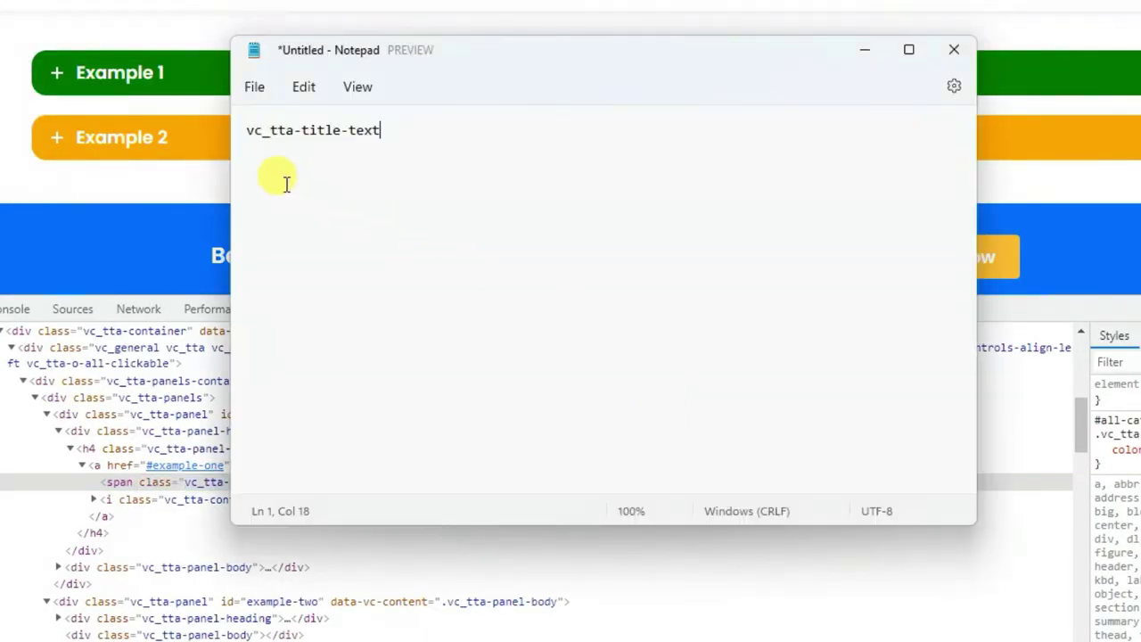
triple_click(253, 134)
left_click(241, 140)
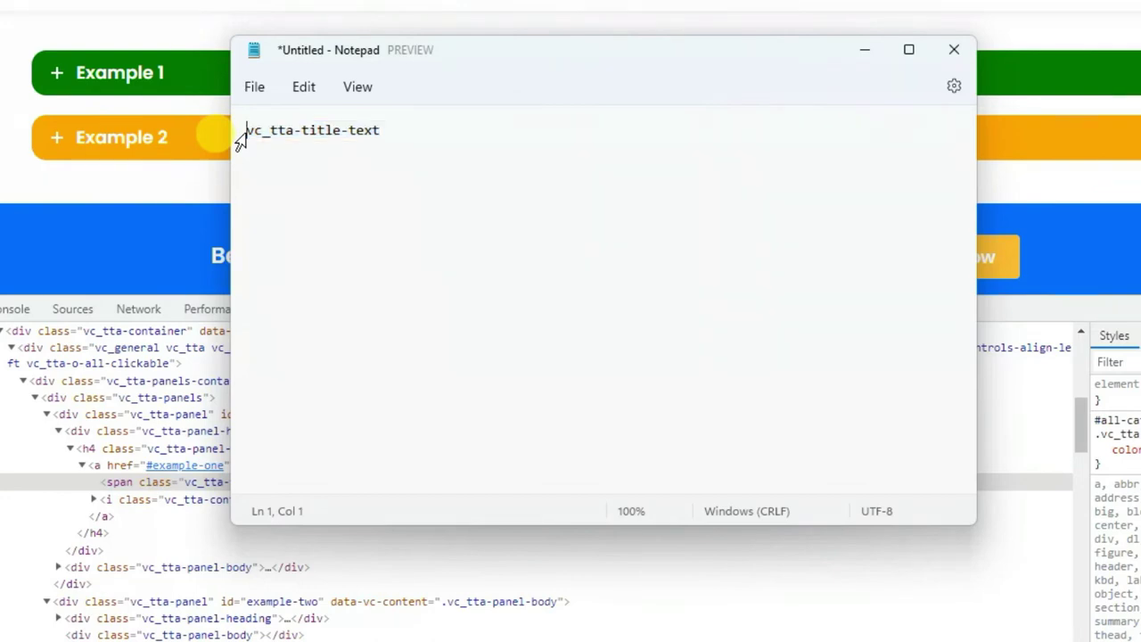
type(".")
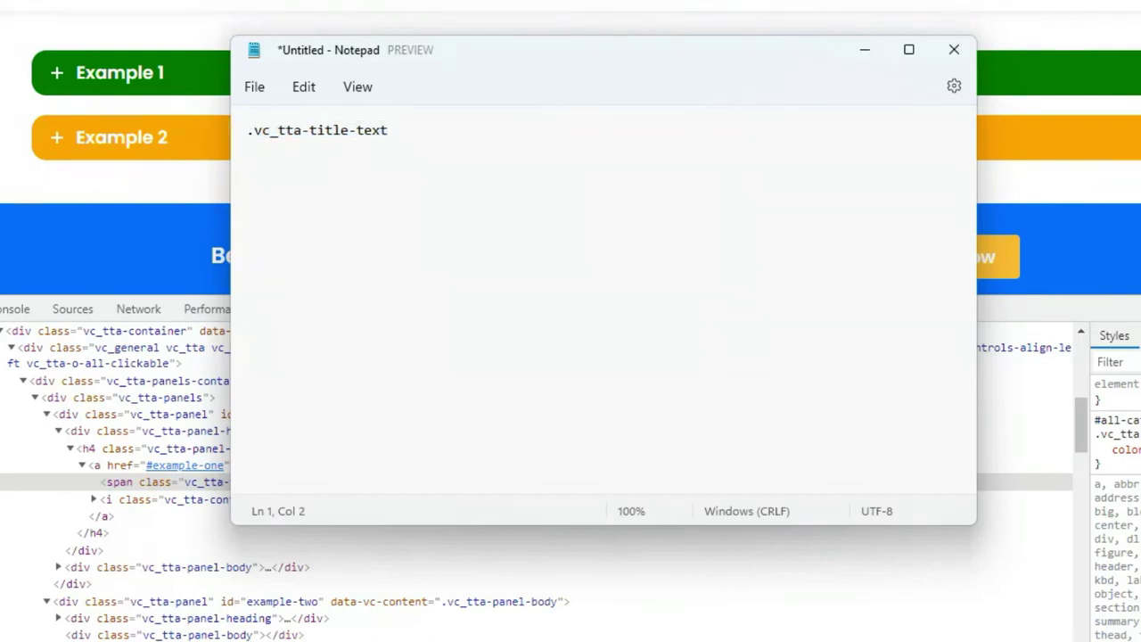
left_click(247, 131)
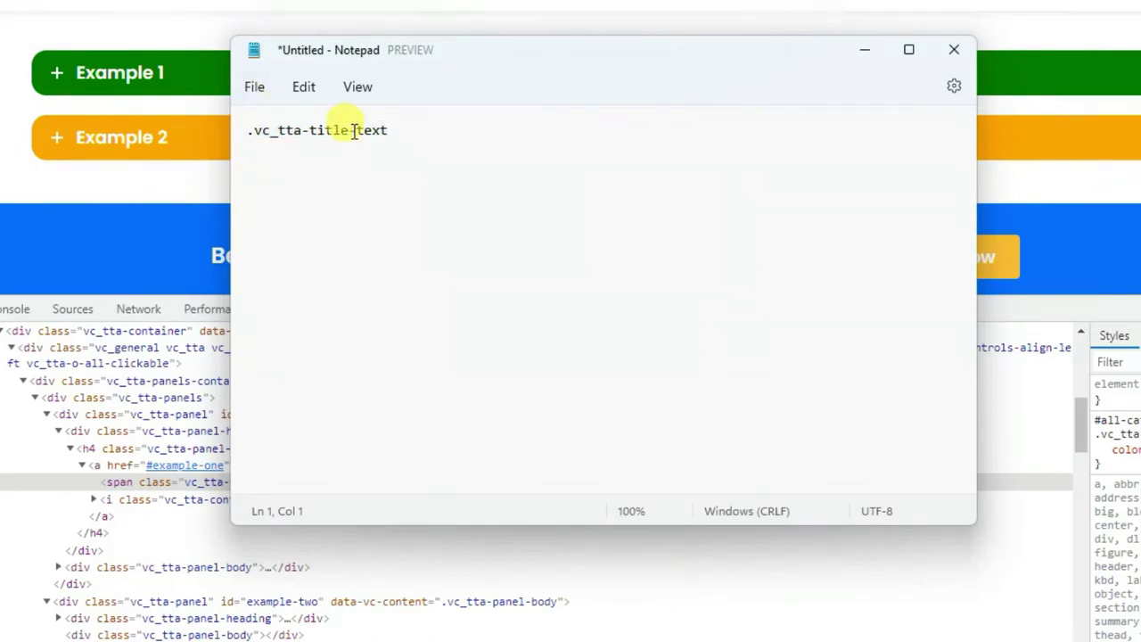
Step: Copy the Example 1 panel's id from the inspected markup and add "#example-one" before ".vc_tta-title-text" in Notepad
left_click(191, 431)
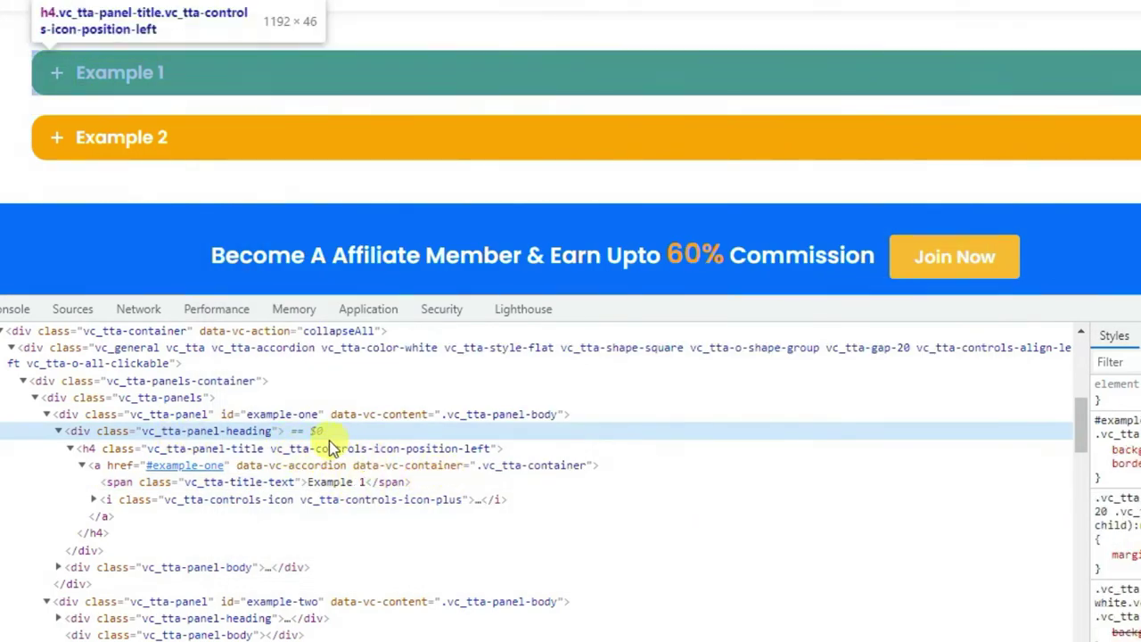
left_click(306, 414)
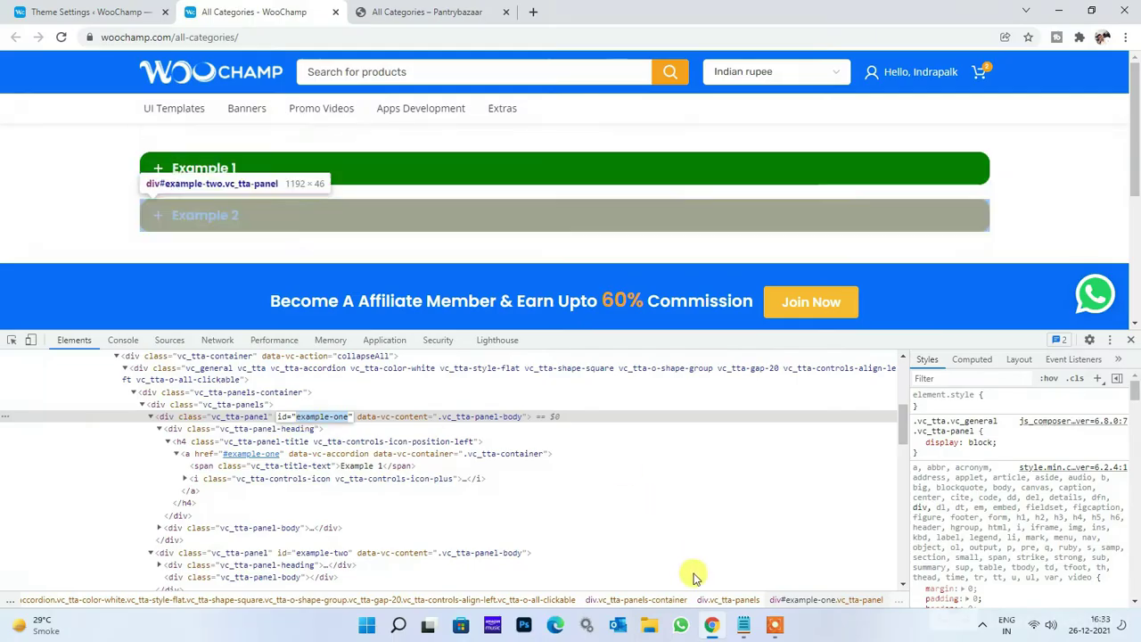
left_click(743, 624)
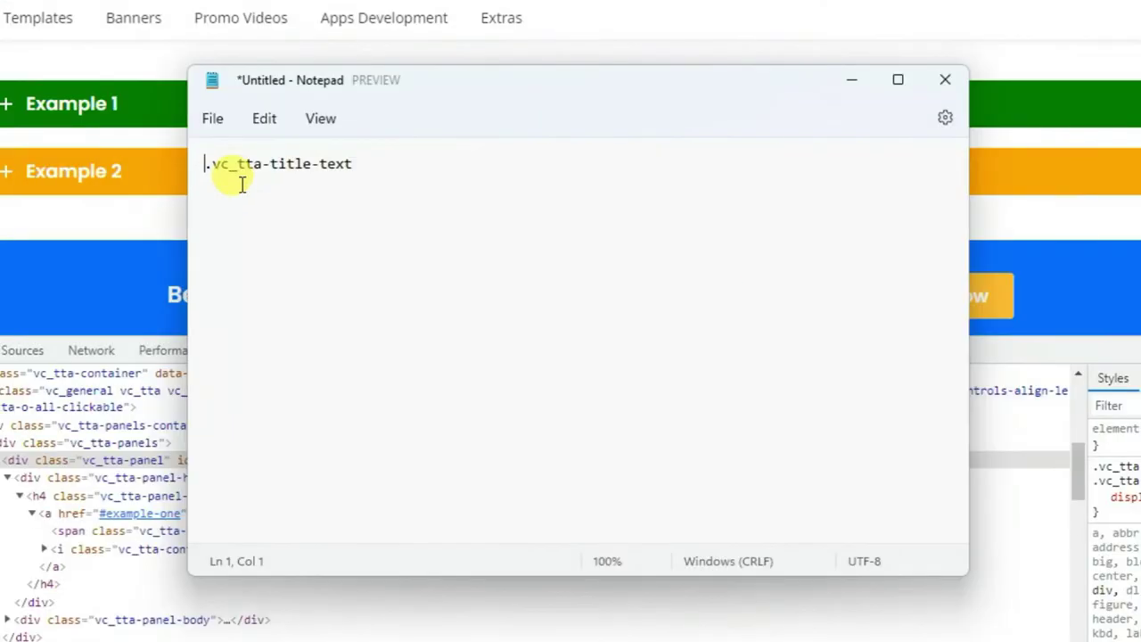
type("#")
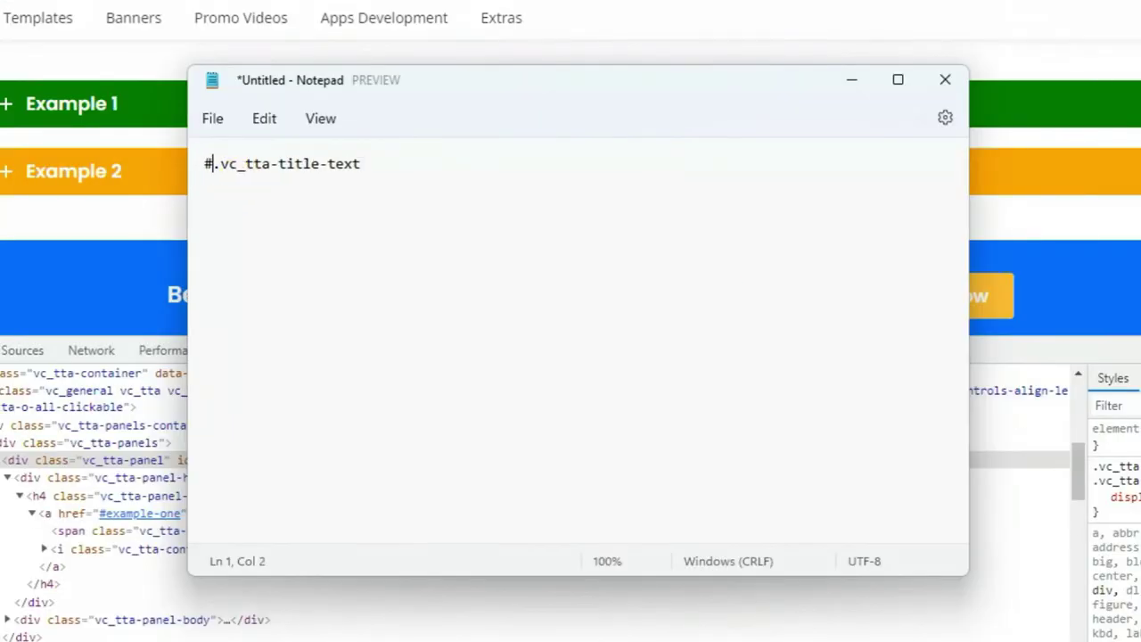
type("example-one")
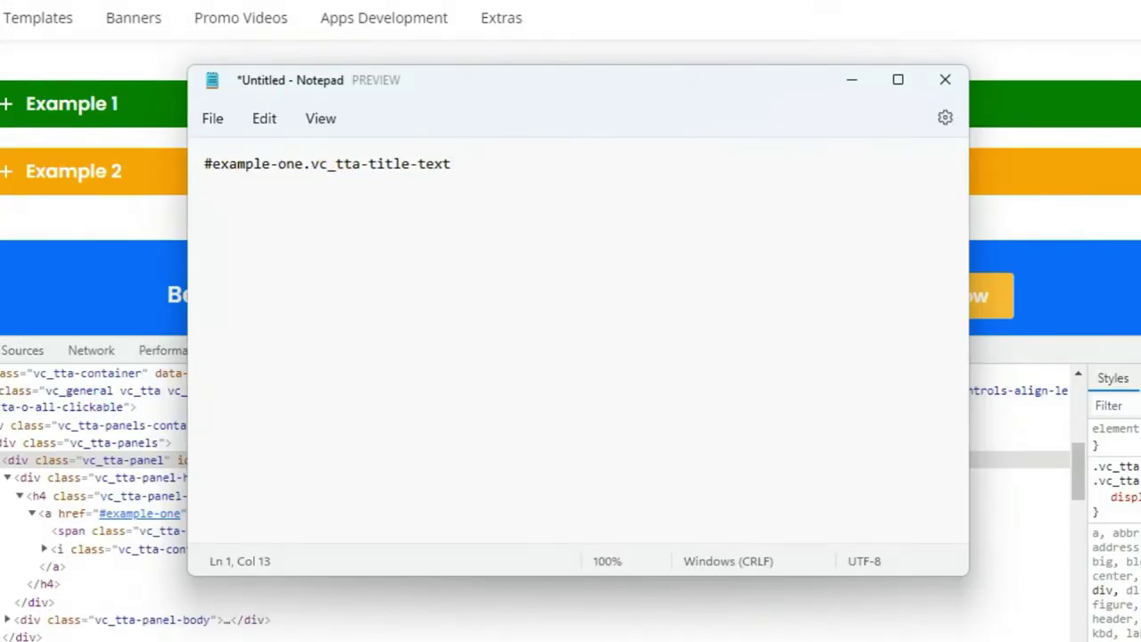
Step: Extend the Notepad selector with ":after" and open its declaration block on the same line
left_click(511, 163)
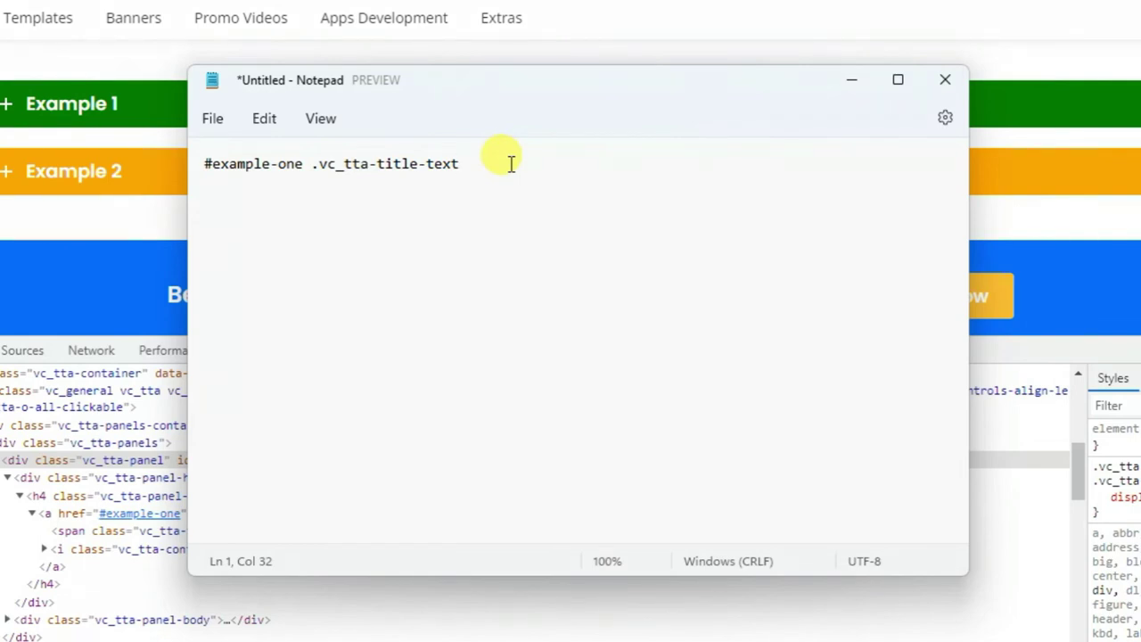
type(":after {")
key("Return")
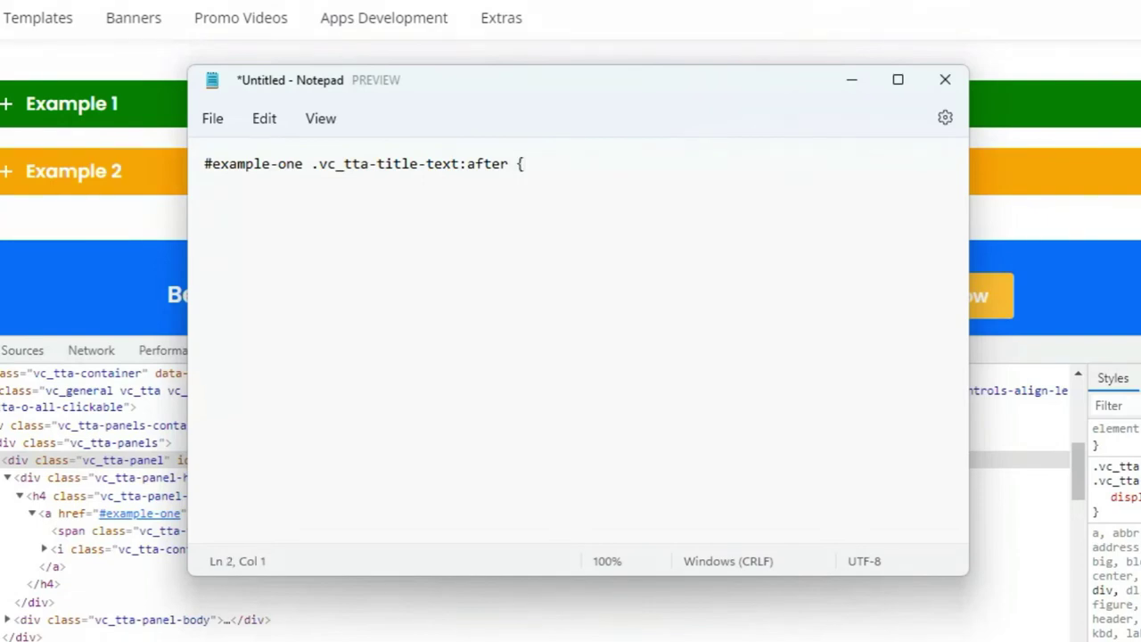
Step: Add the declaration content: "This test description for example one category"; to the :after rule and close its block
type("content: \"Thi")
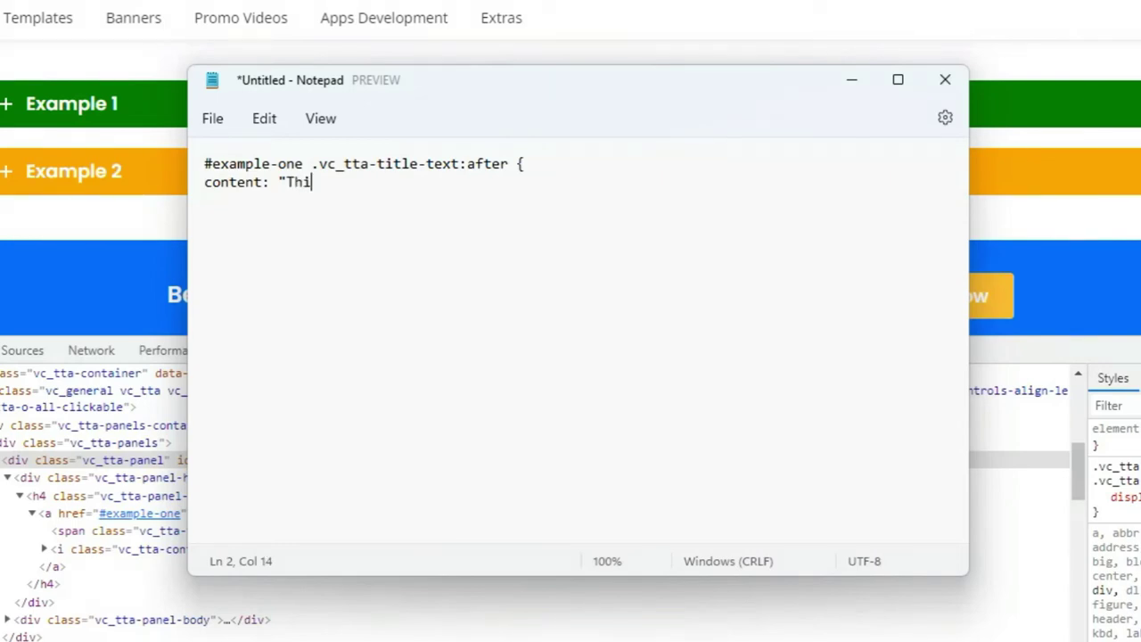
type("s test fre")
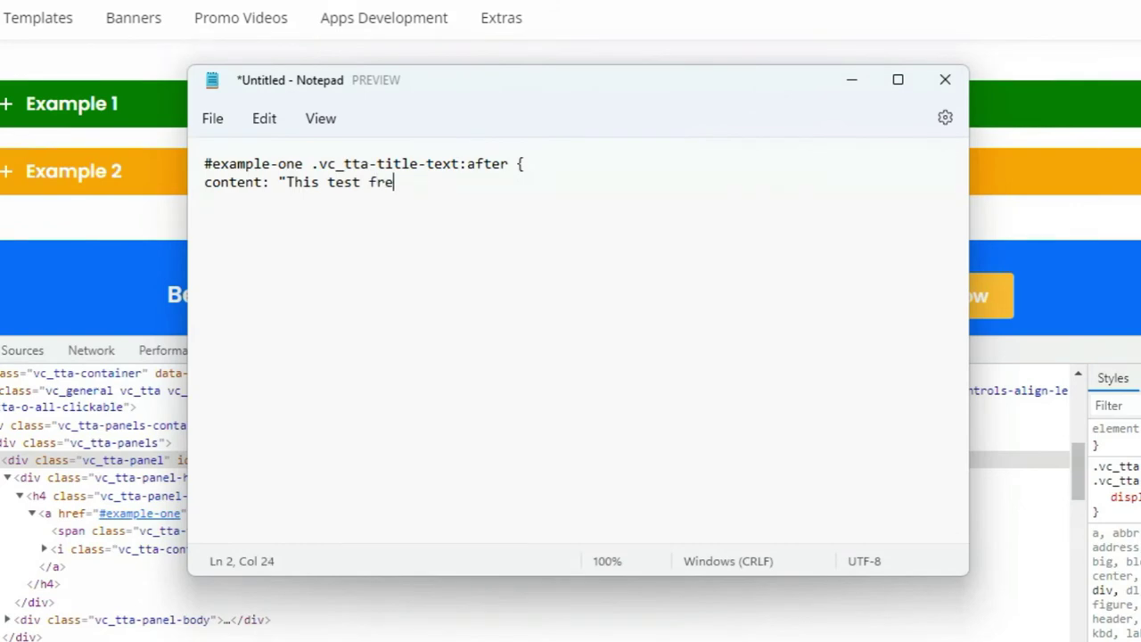
key("BackSpace")
key("BackSpace")
key("BackSpace")
type("description for ")
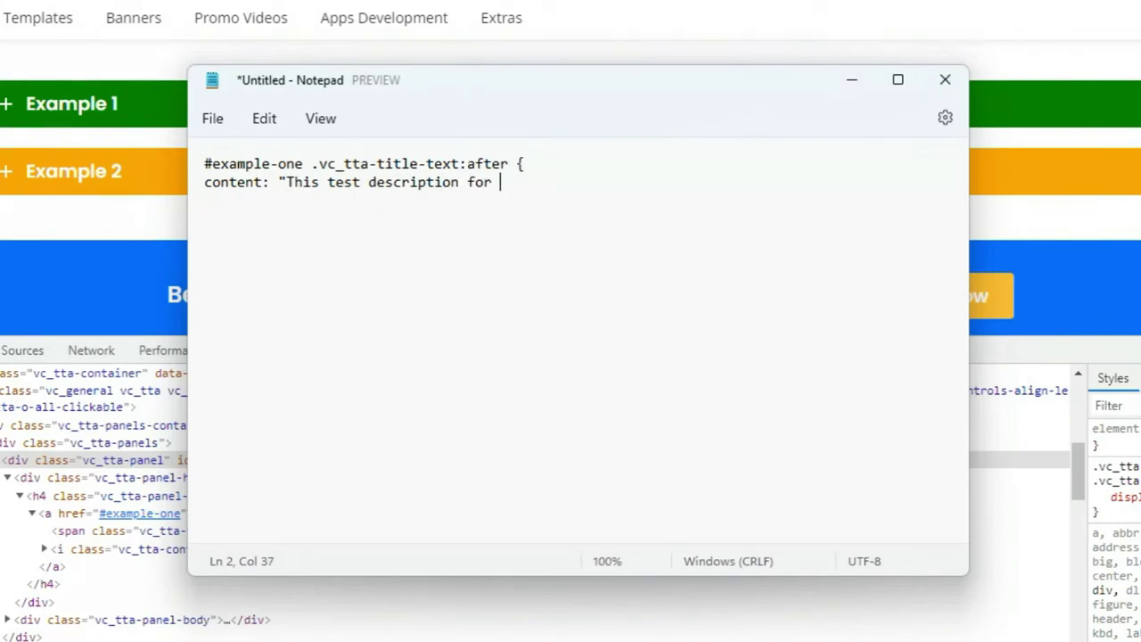
type("example one category")
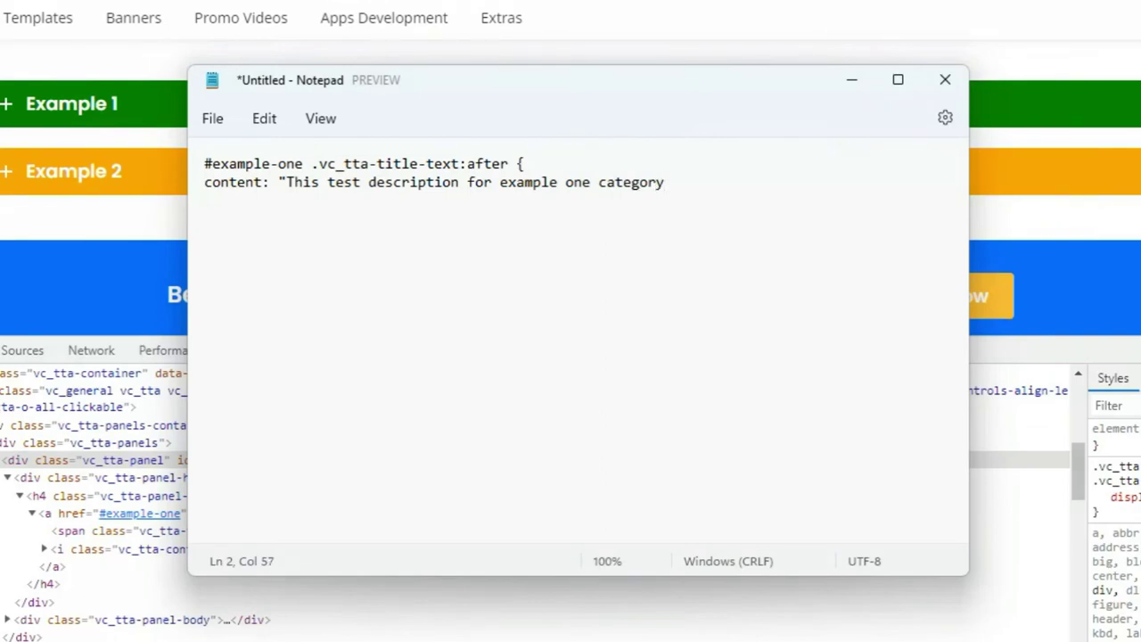
type("\";")
key("Return")
type("}")
Step: Copy the finished :after rule from Notepad into Global Custom CSS below the white border-color icon rule and save the options
key("ctrl+a")
key("ctrl+c")
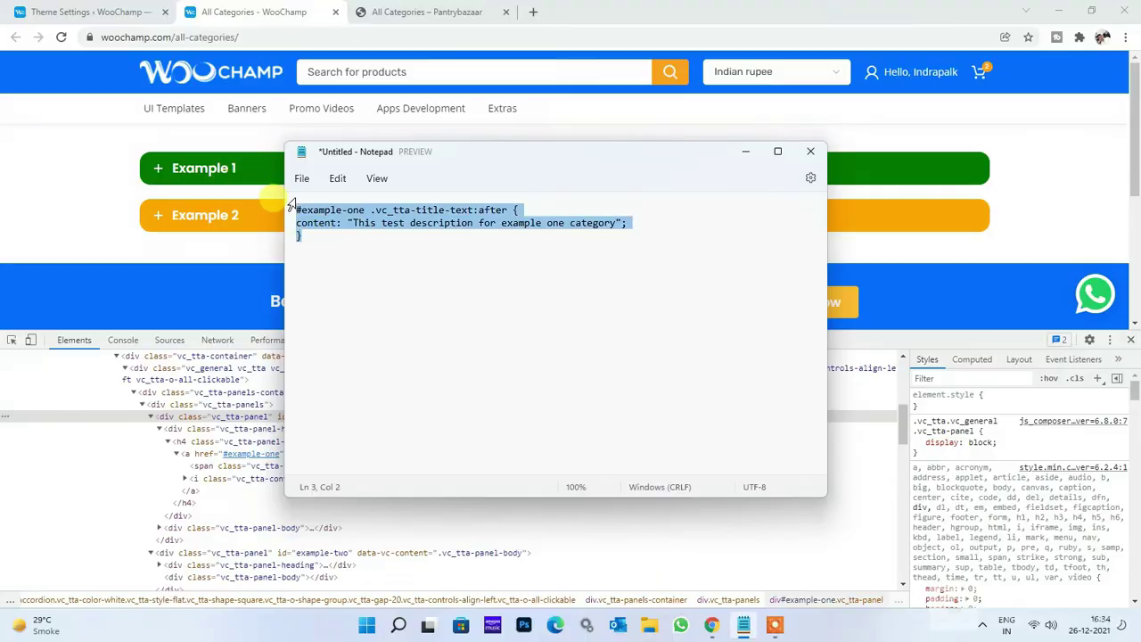
left_click(54, 12)
scroll(373, 470, "down", 3)
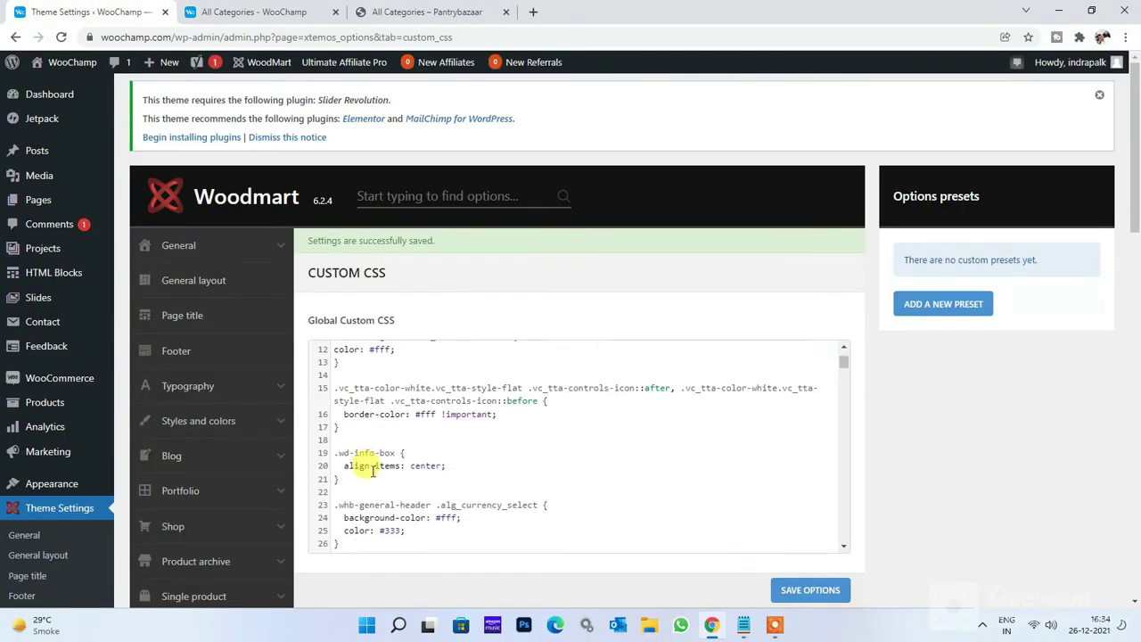
left_click(364, 426)
key("Return")
key("Return")
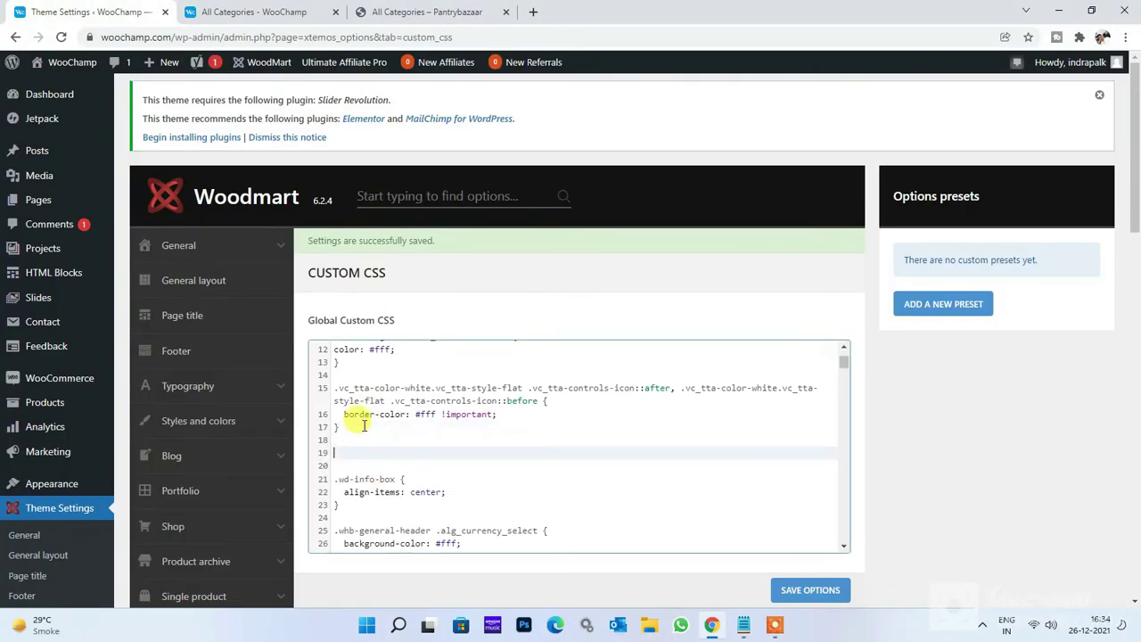
key("ctrl+v")
left_click(830, 591)
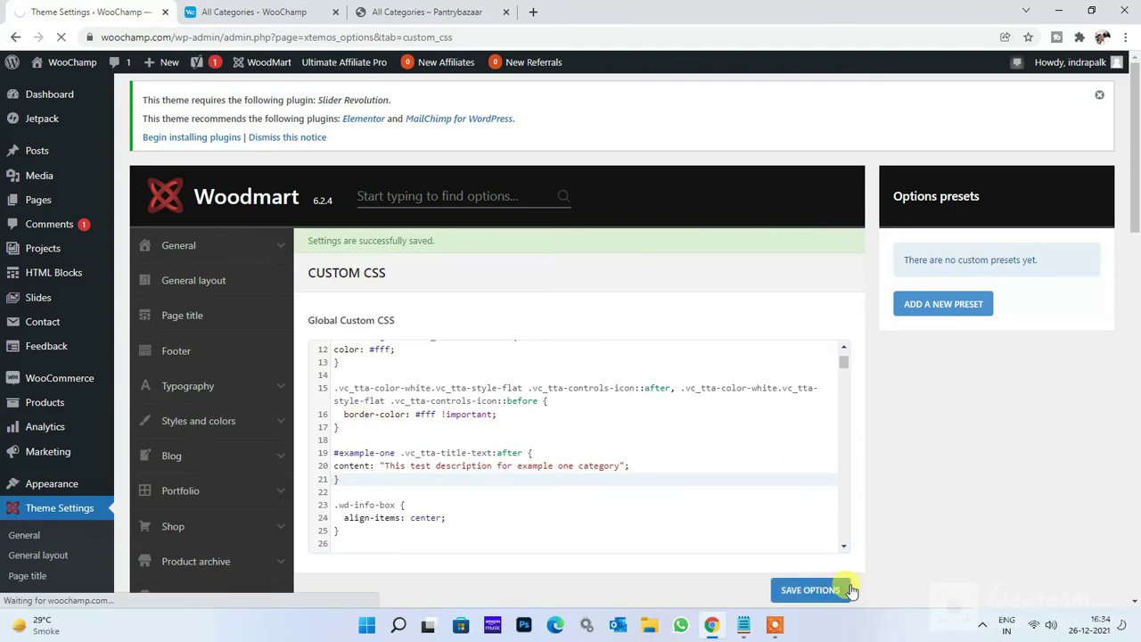
Step: Reload the All Categories page and inspect the styles of the Example 1 title span
left_click(294, 12)
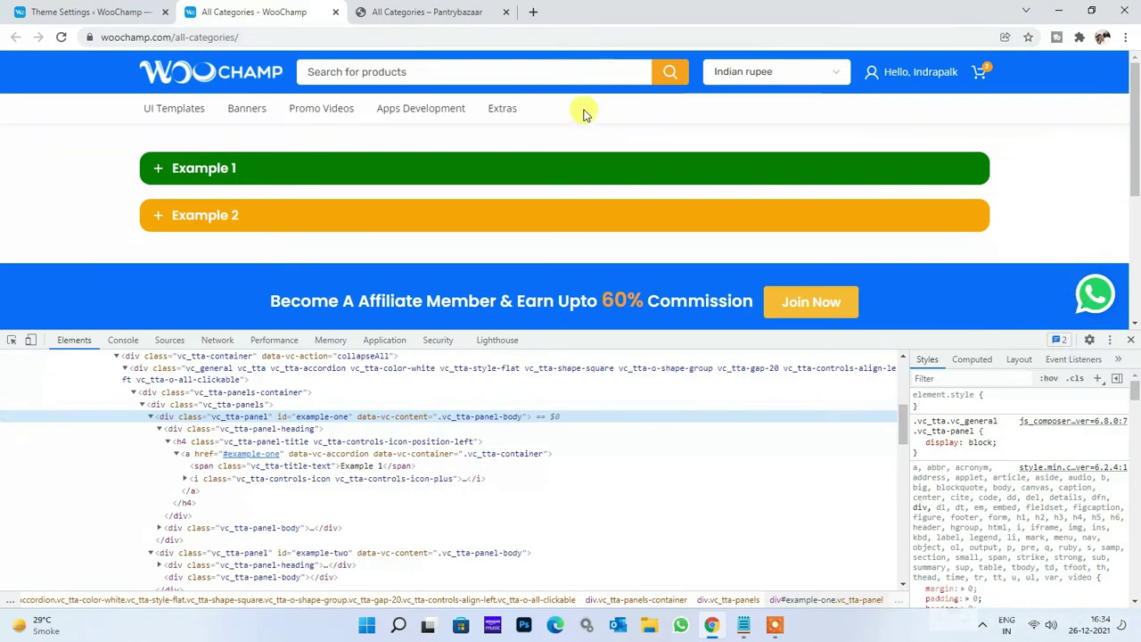
left_click(519, 41)
key("Return")
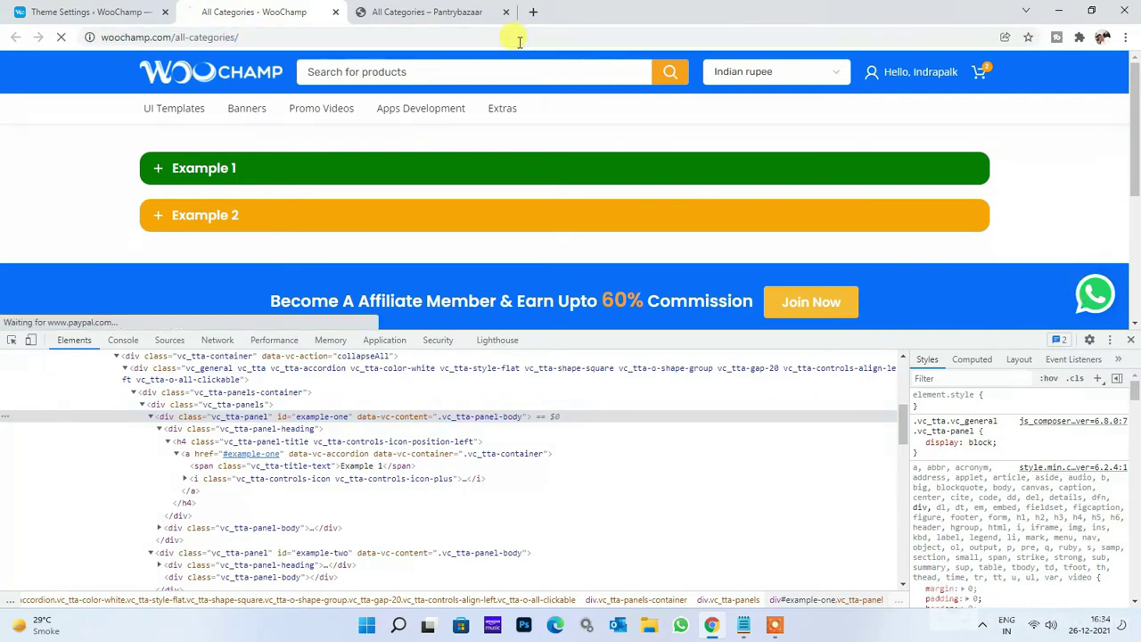
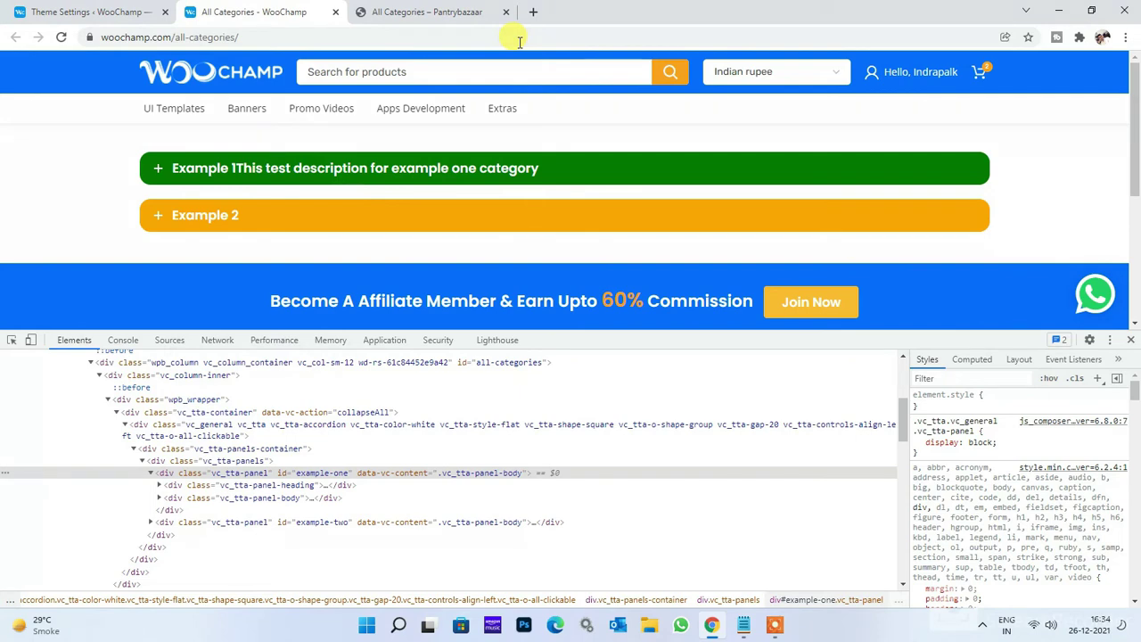
left_click(12, 342)
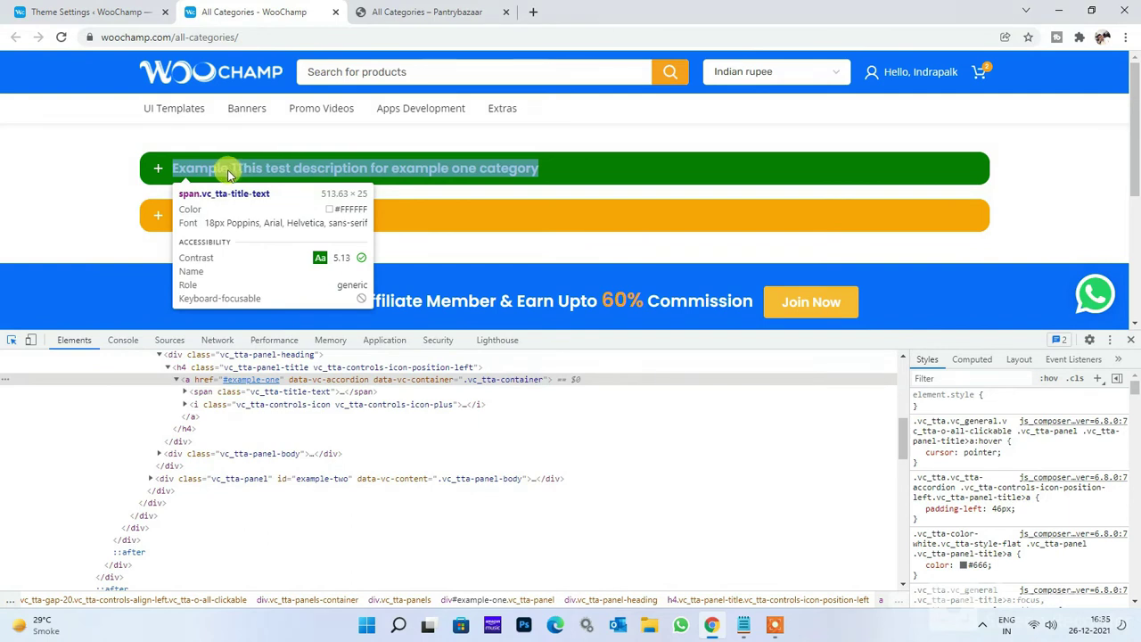
left_click(228, 169)
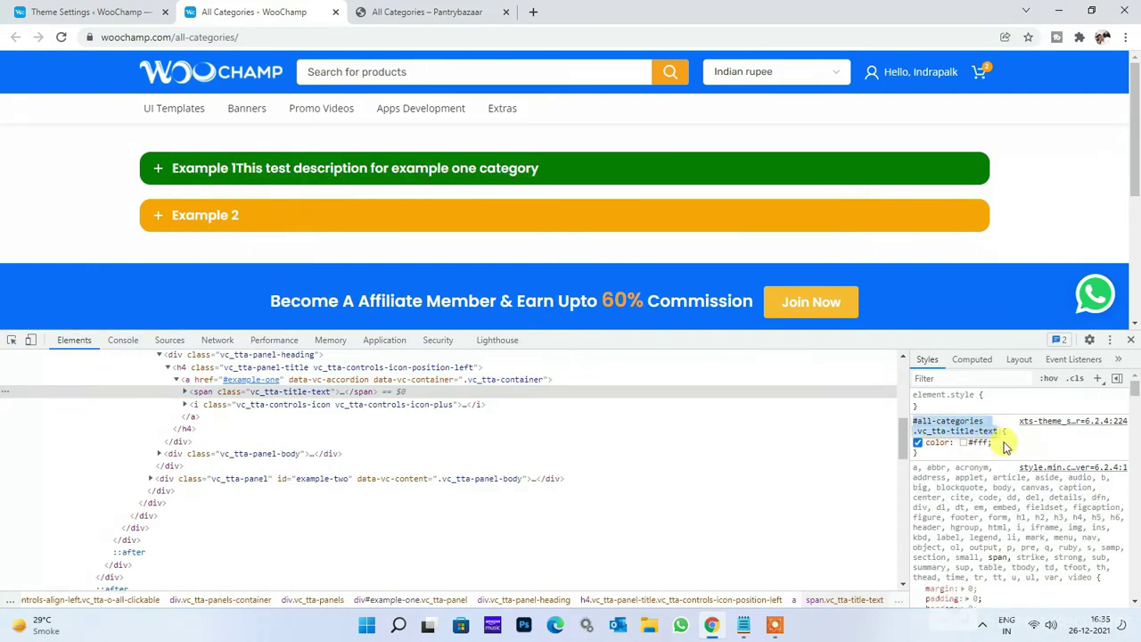
Step: Add display: grid; to the #all-categories .vc_tta-title-text rule in Global Custom CSS and save the options
left_click(165, 10)
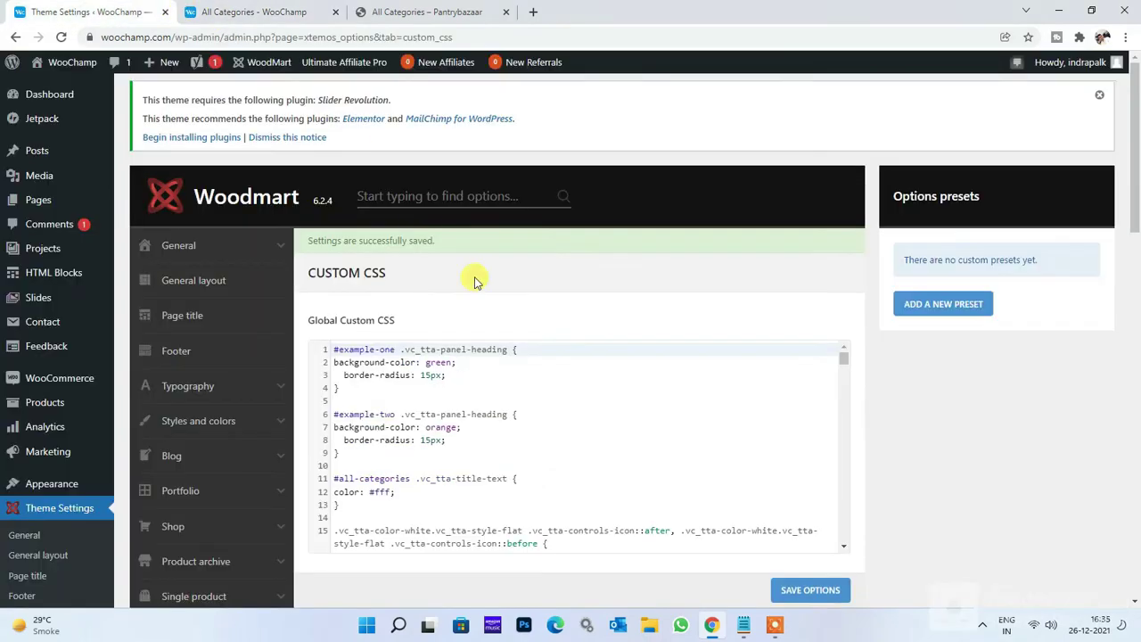
scroll(428, 407, "down", 1)
left_click(432, 415)
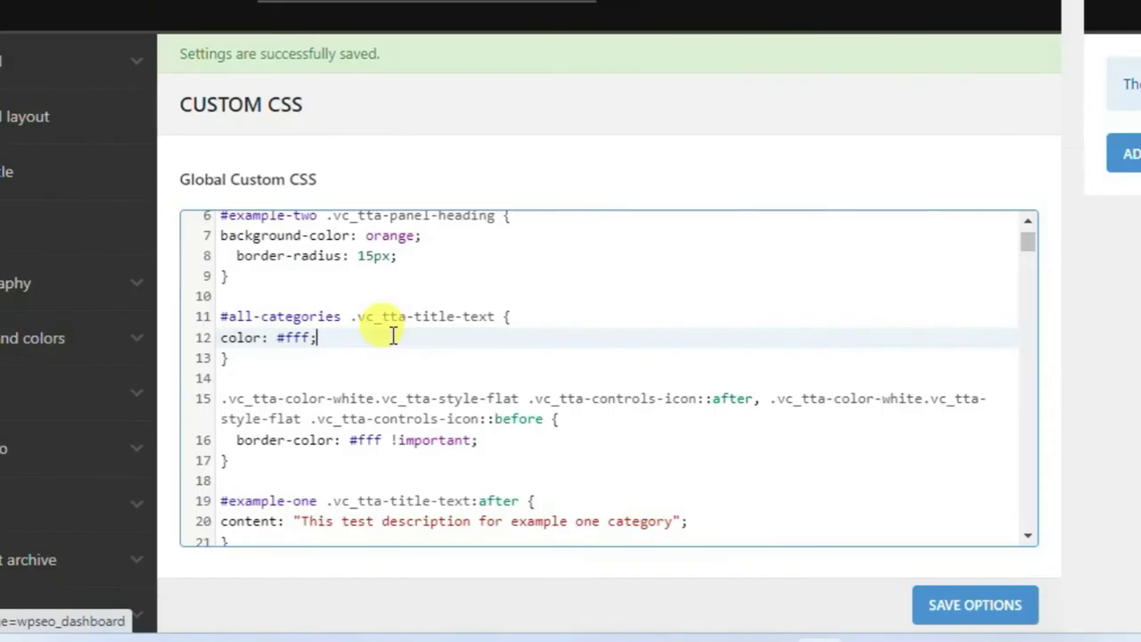
key("Return")
type("dis")
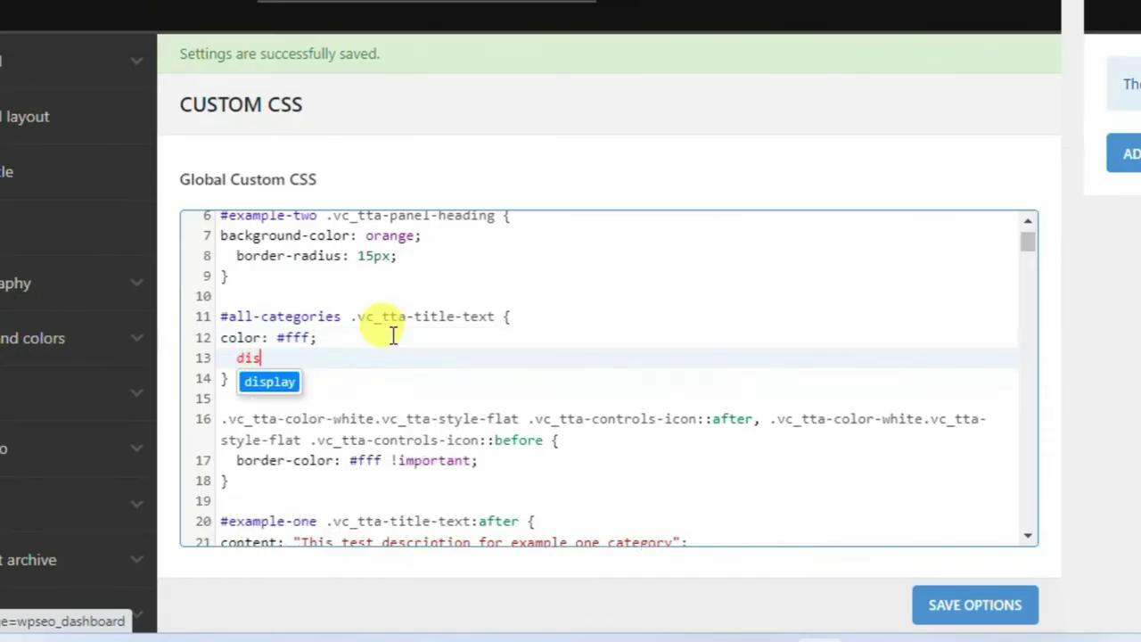
type("play: ")
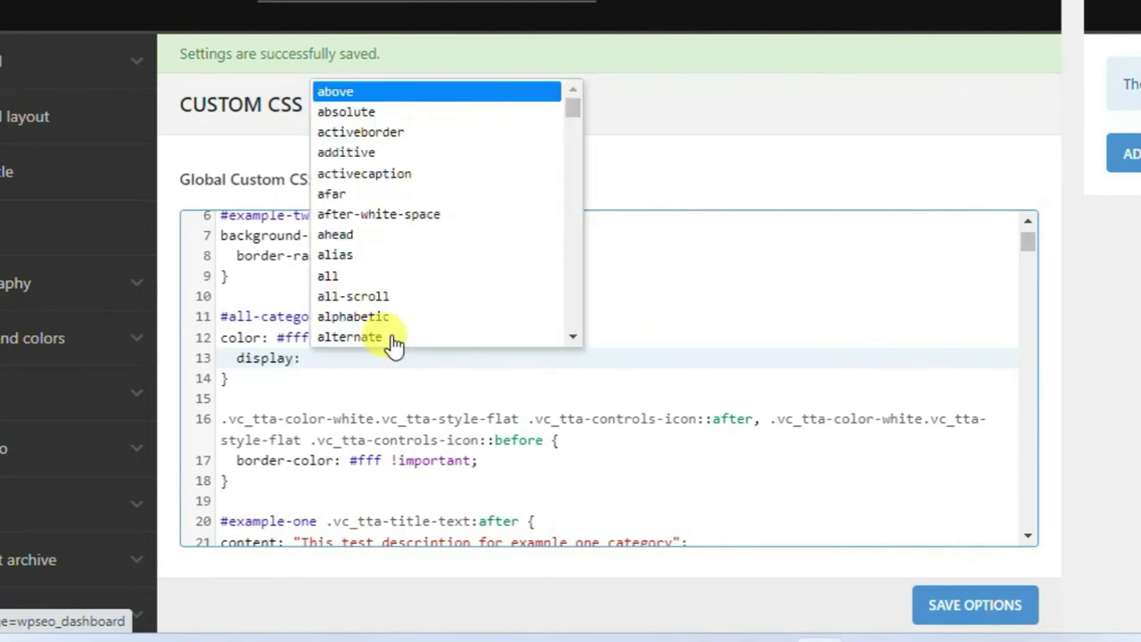
type("grid")
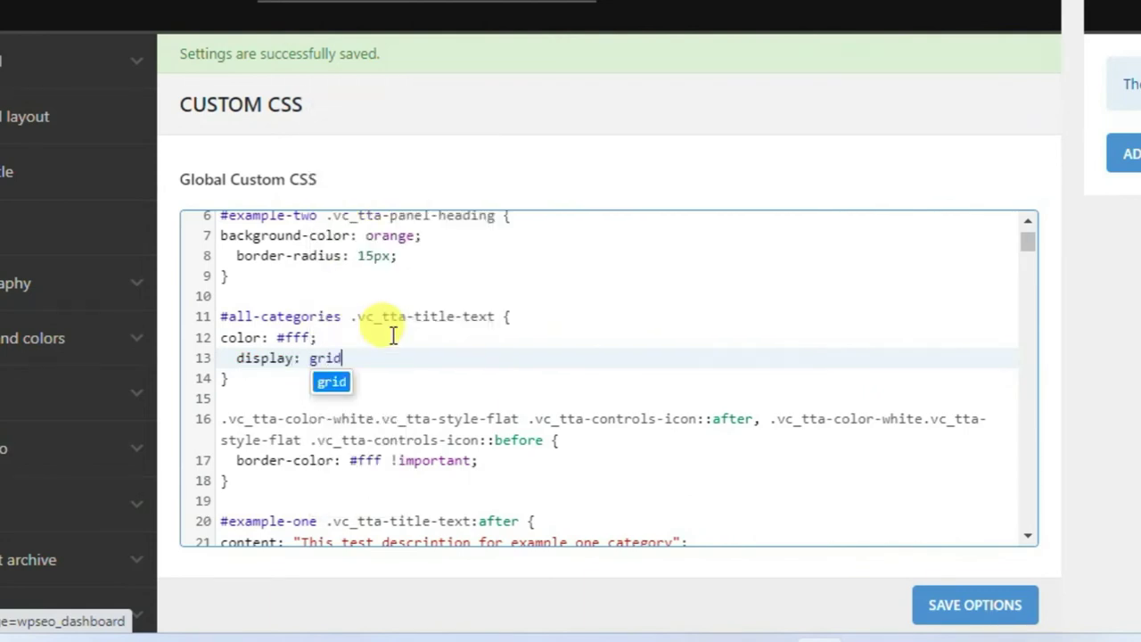
type(";")
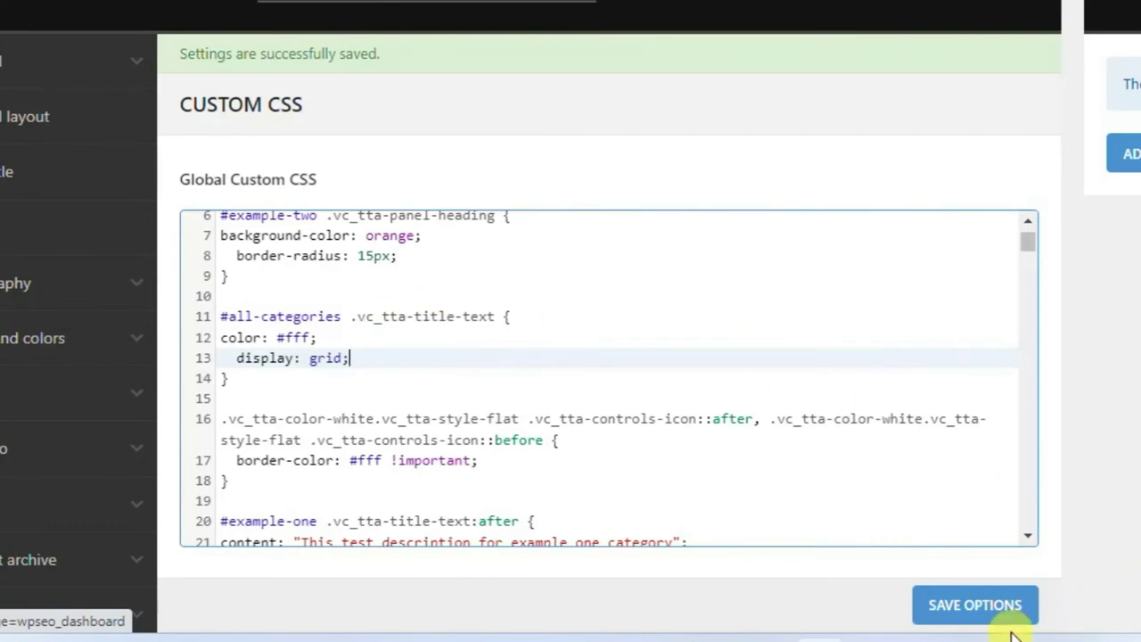
left_click(992, 609)
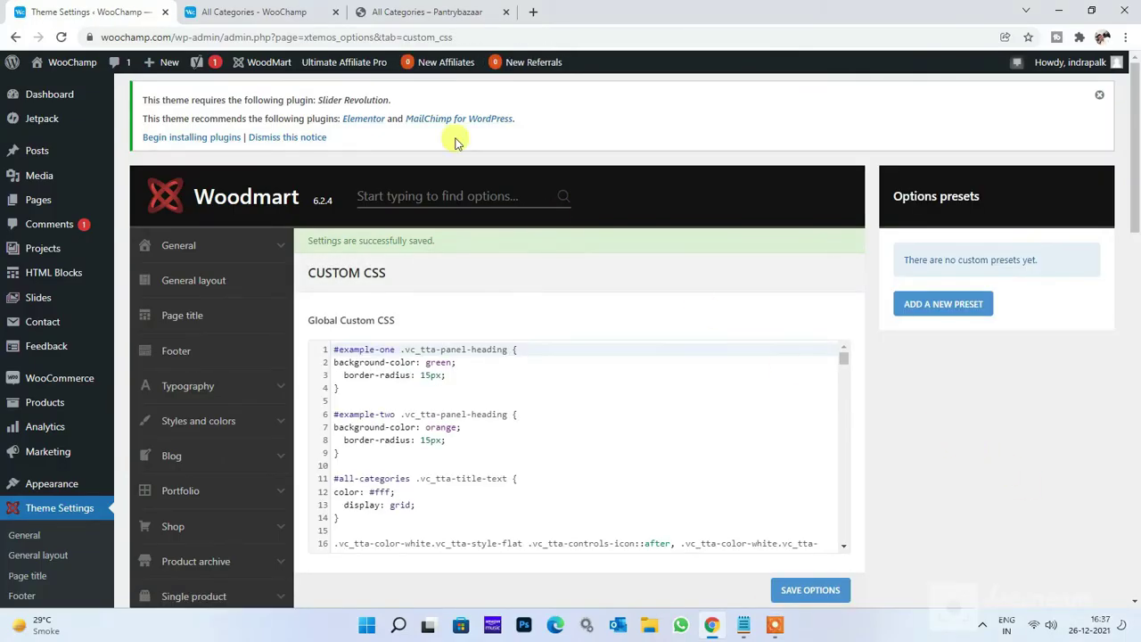
Step: Reload the All Categories page and check the layout of the Example 1 title and its description
left_click(281, 10)
left_click(411, 37)
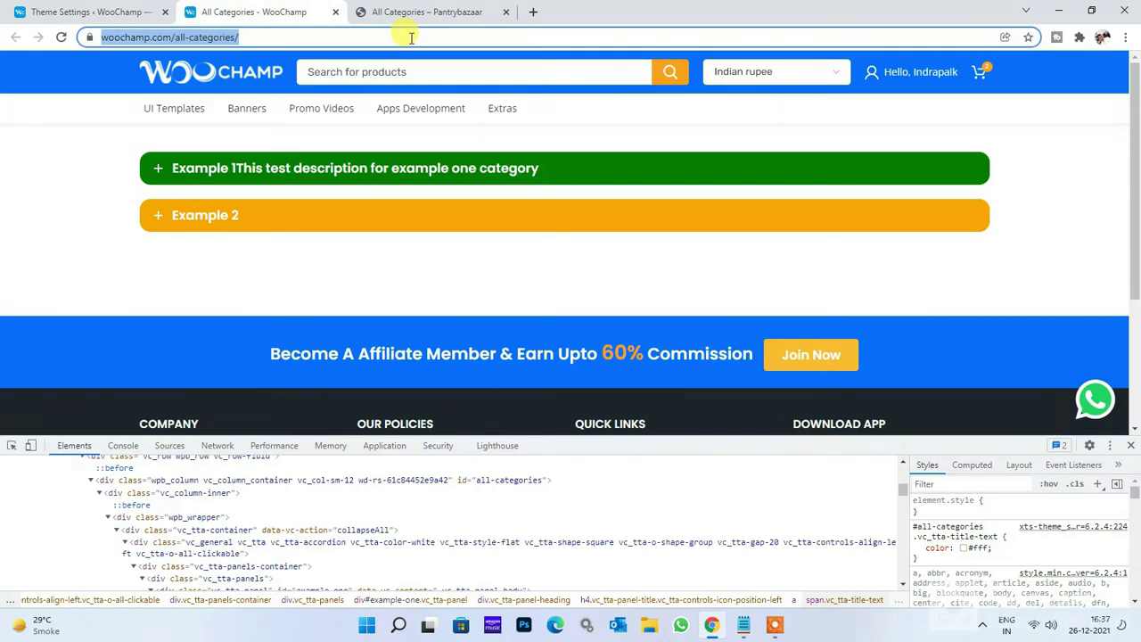
key("Return")
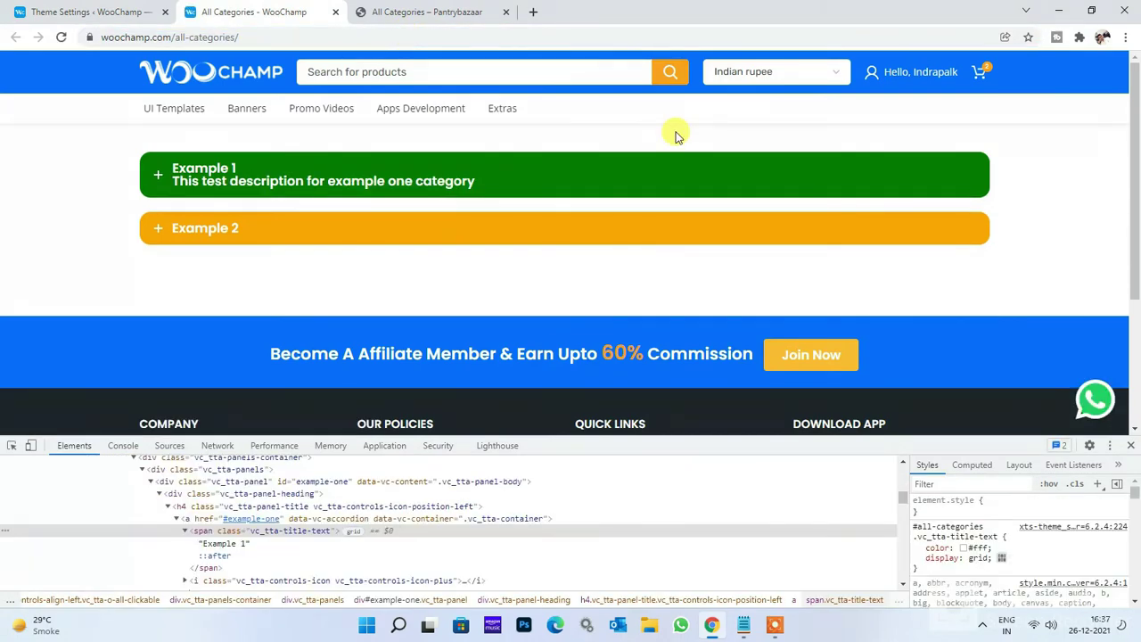
left_click_drag(873, 438, 872, 462)
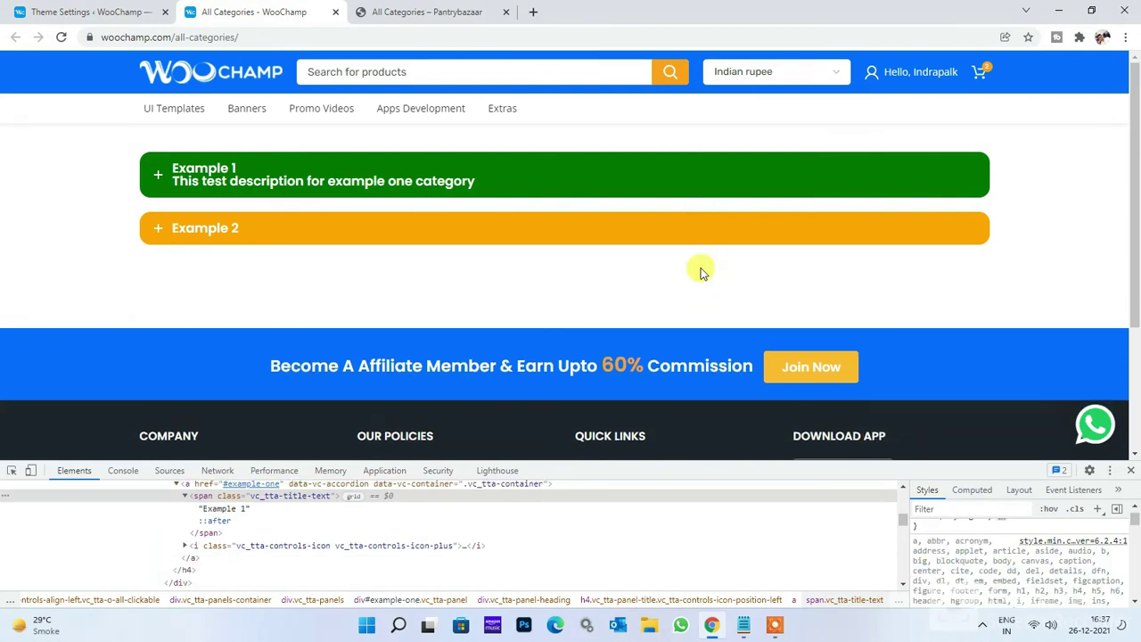
Step: Add font-size: 14px; below the display declaration in the #all-categories .vc_tta-title-text rule and save the options
left_click(128, 9)
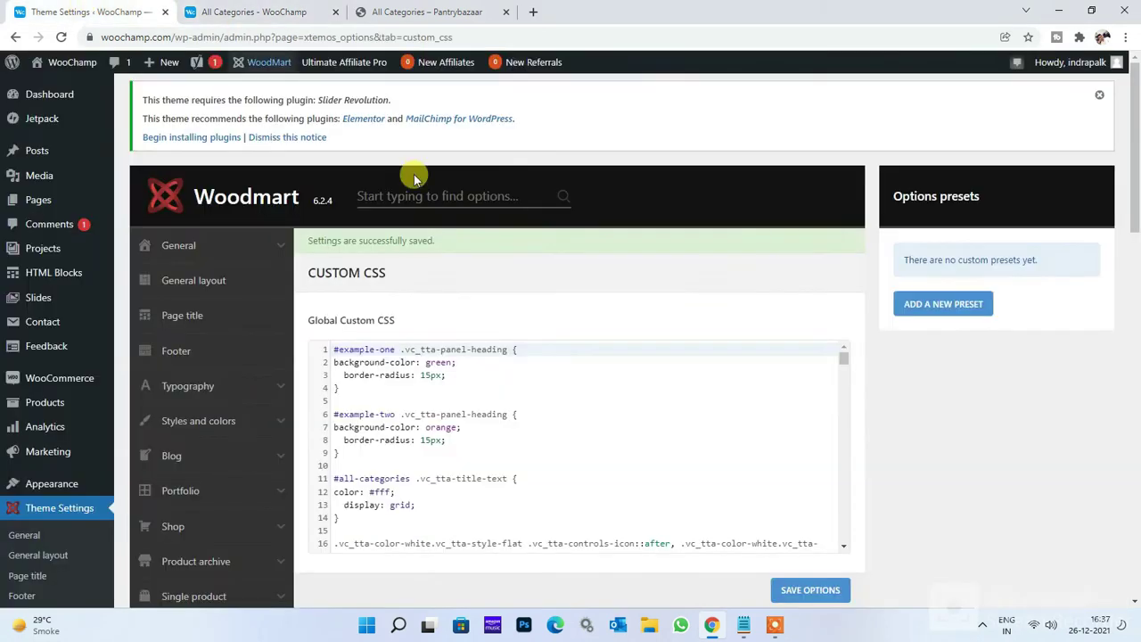
left_click(445, 508)
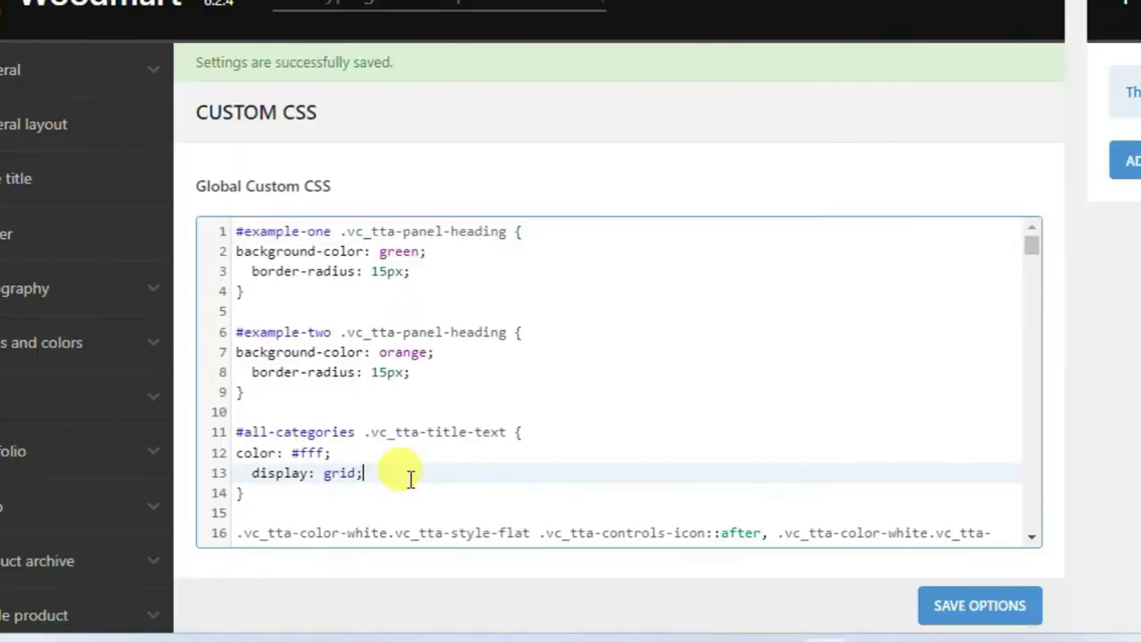
key("Return")
type("fo")
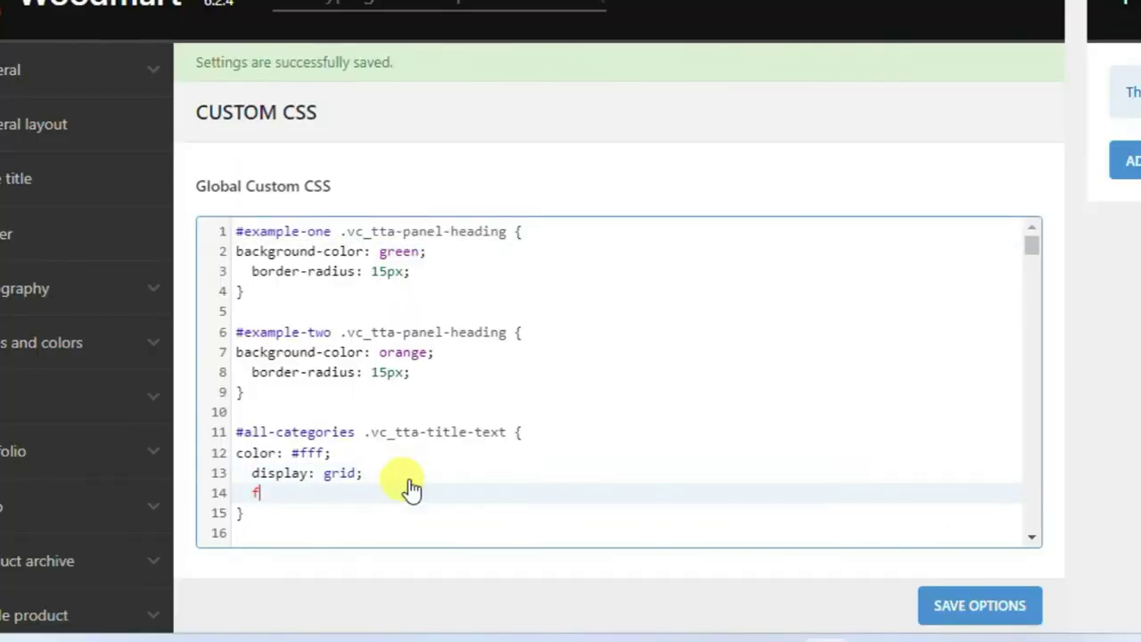
key("BackSpace")
key("BackSpace")
type("fi")
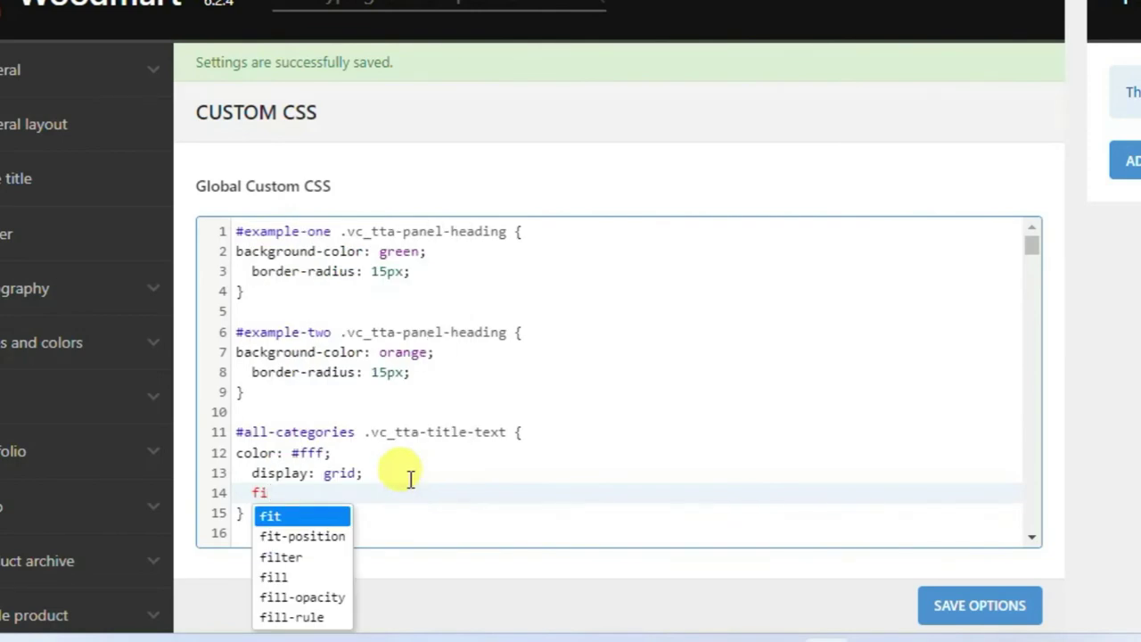
key("BackSpace")
type("ont")
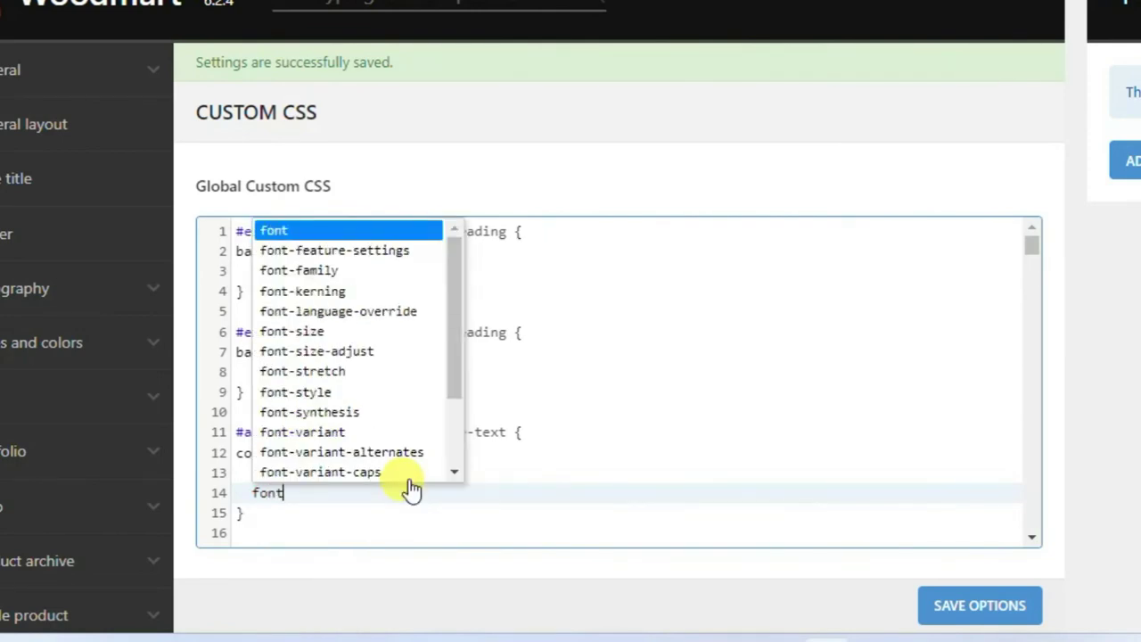
key("Escape")
type("-s")
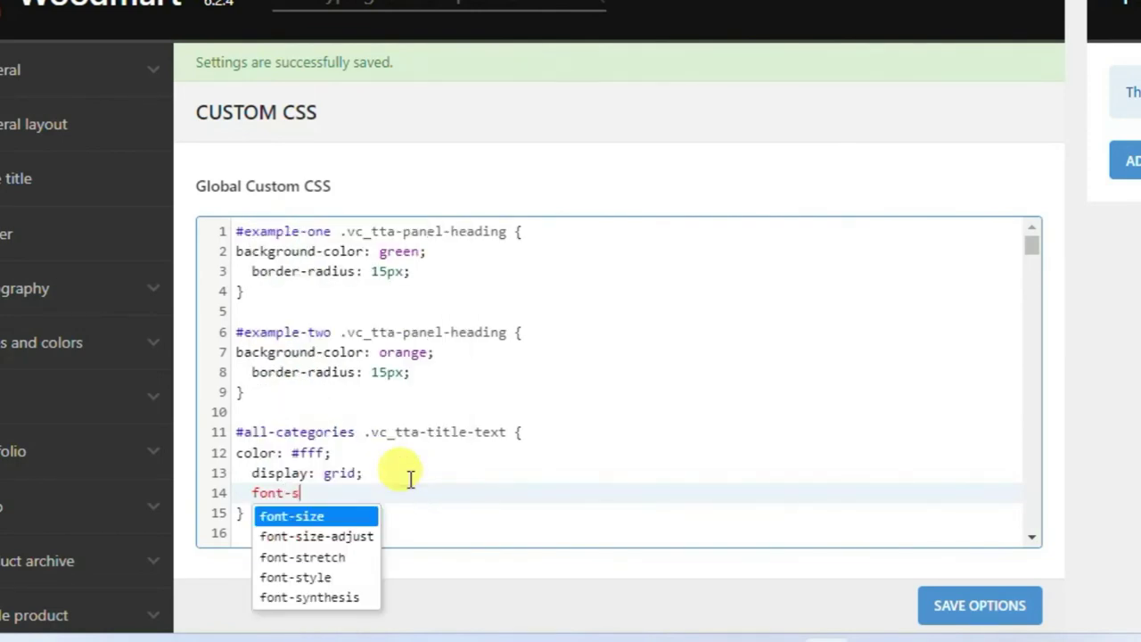
type("ize: 14")
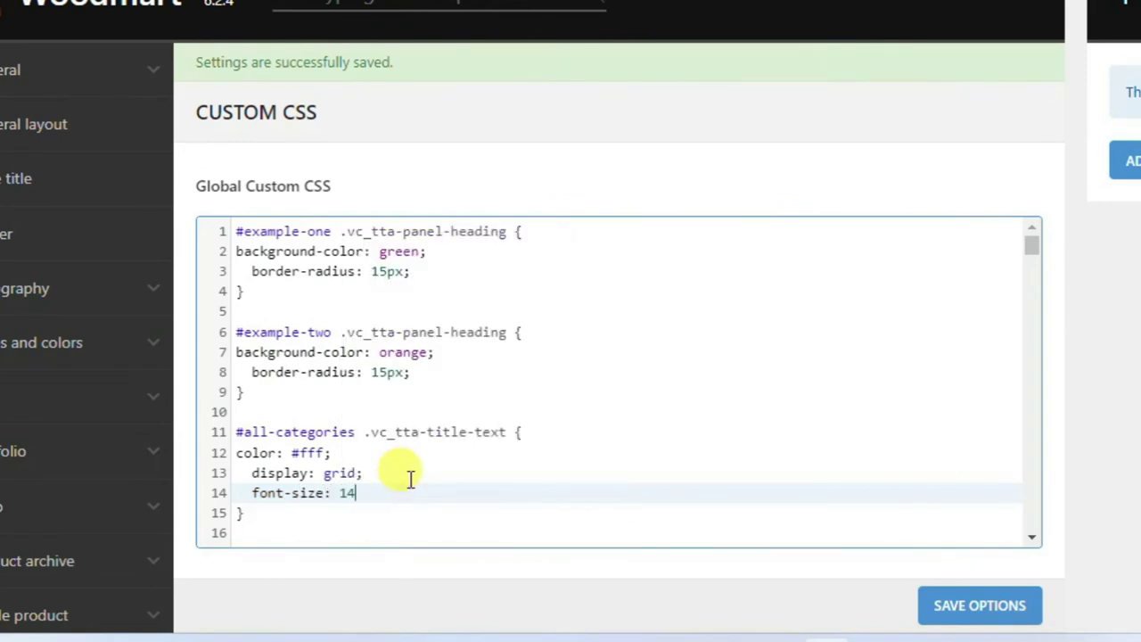
type("px;")
left_click(1014, 615)
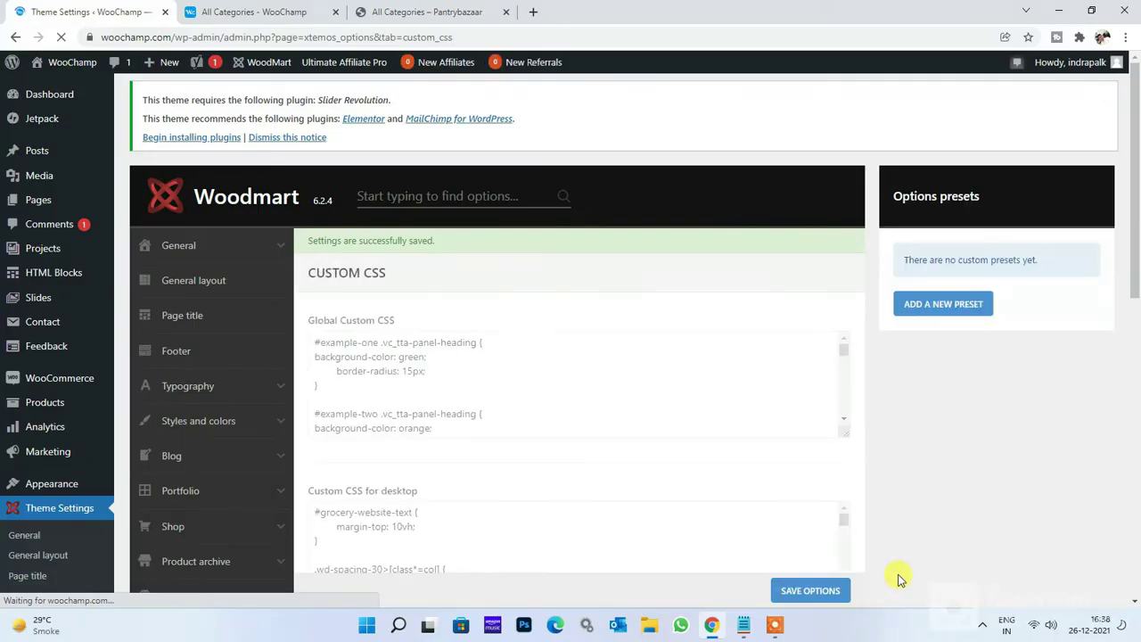
Step: Reload the All Categories page and inspect the ::after description text under the Example 1 title
left_click(267, 12)
left_click(434, 37)
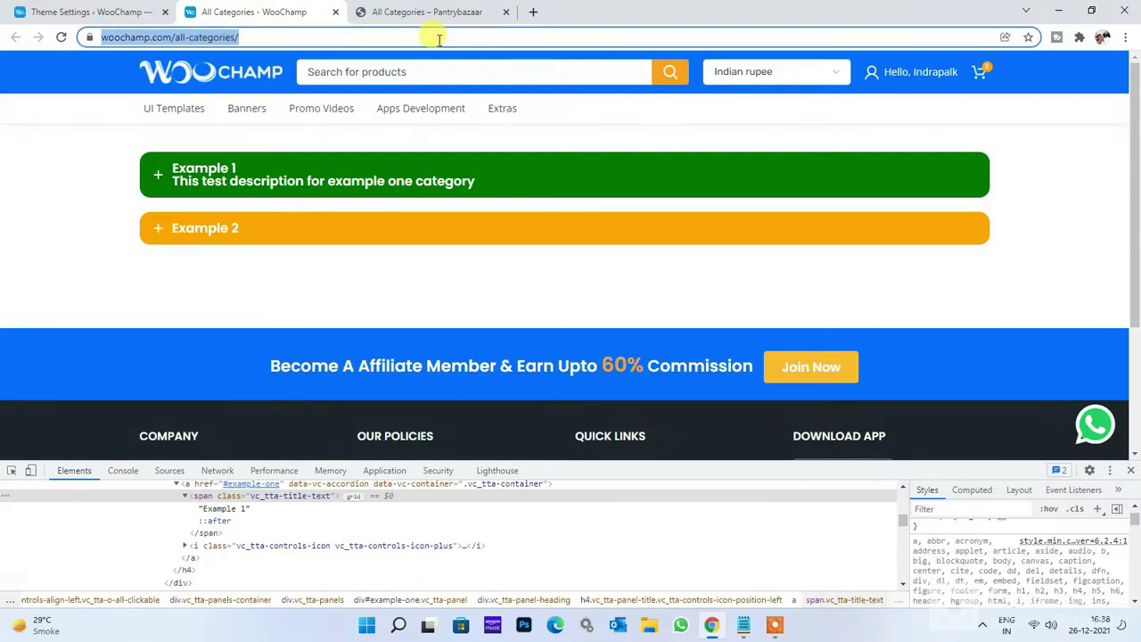
key("Return")
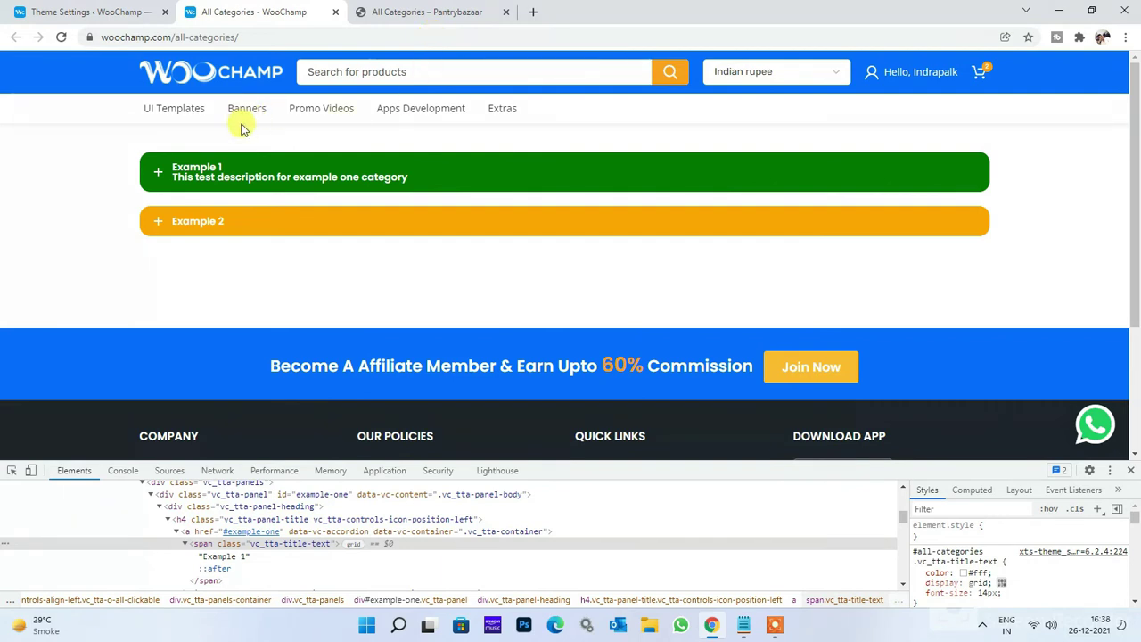
left_click(12, 469)
left_click(759, 270)
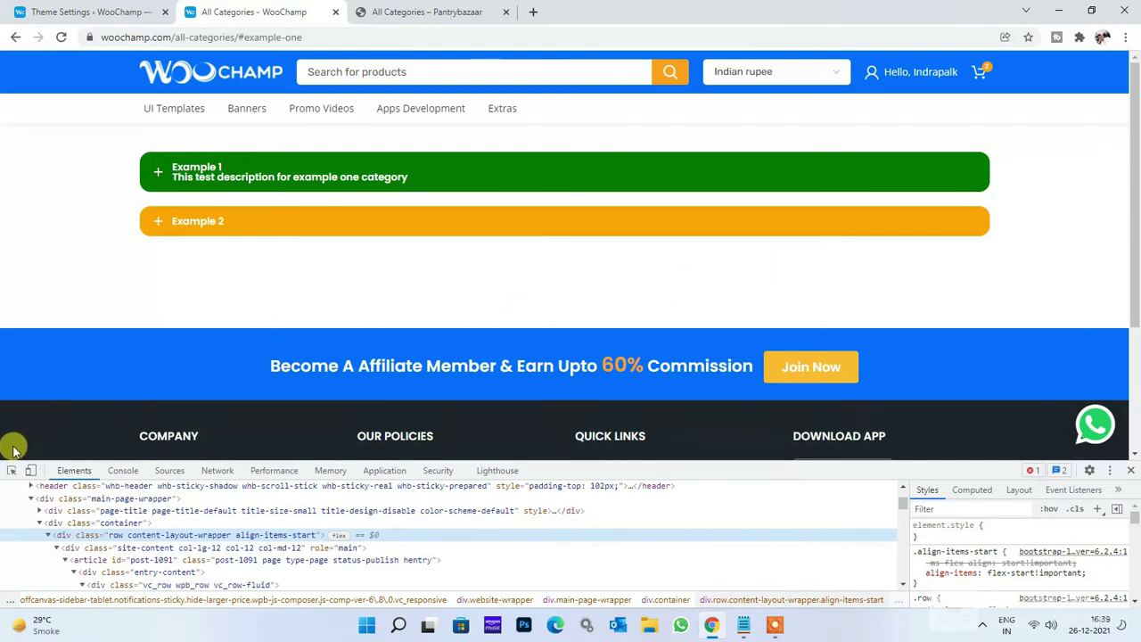
left_click(12, 470)
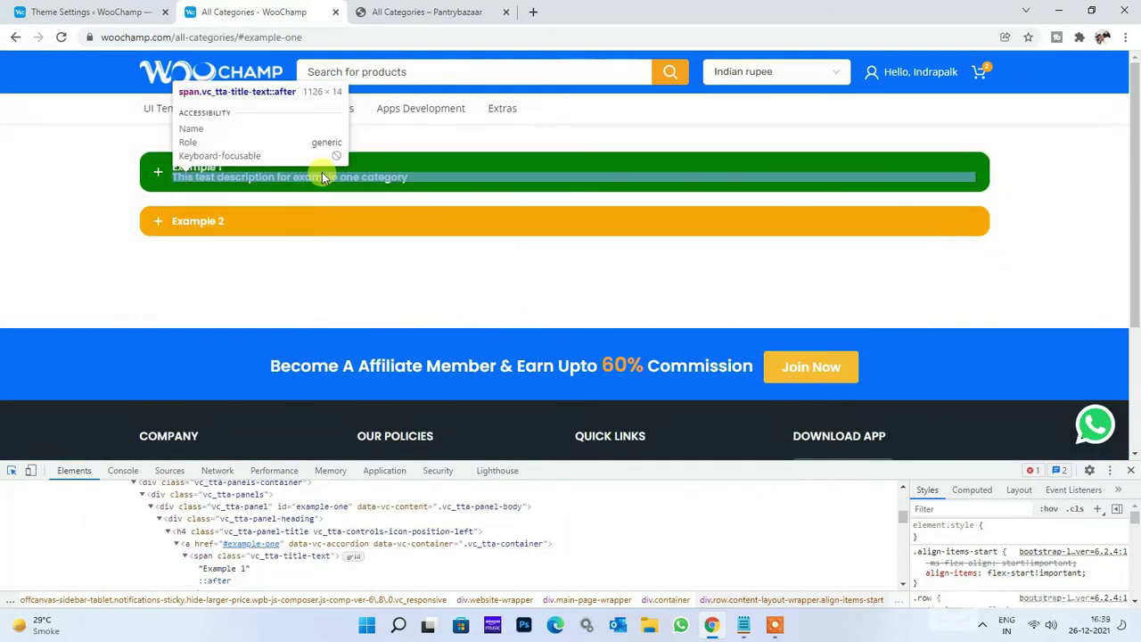
left_click(323, 176)
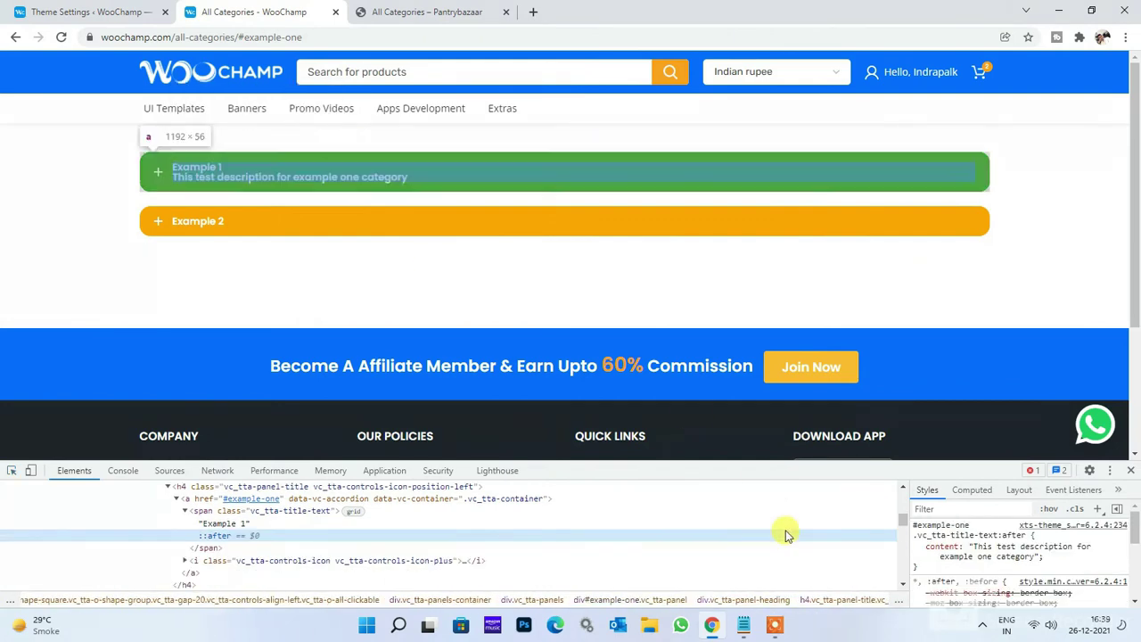
left_click_drag(939, 464, 933, 393)
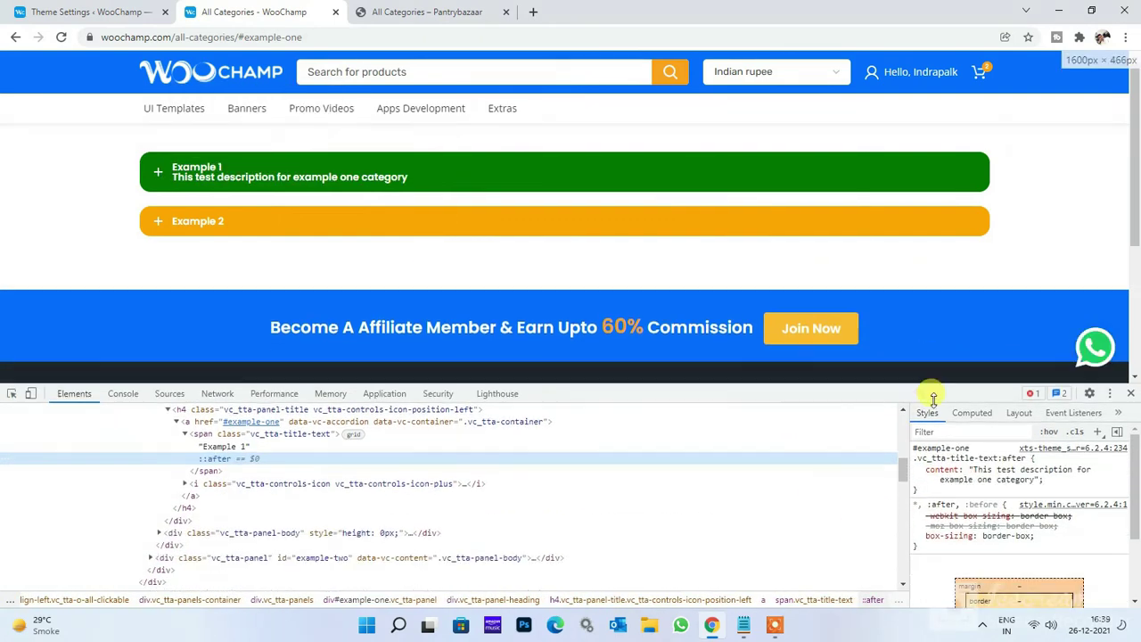
Step: Preview margin-top: 10px in the inspected #example-one .vc_tta-title-text:after rule on the live page
left_click(962, 492)
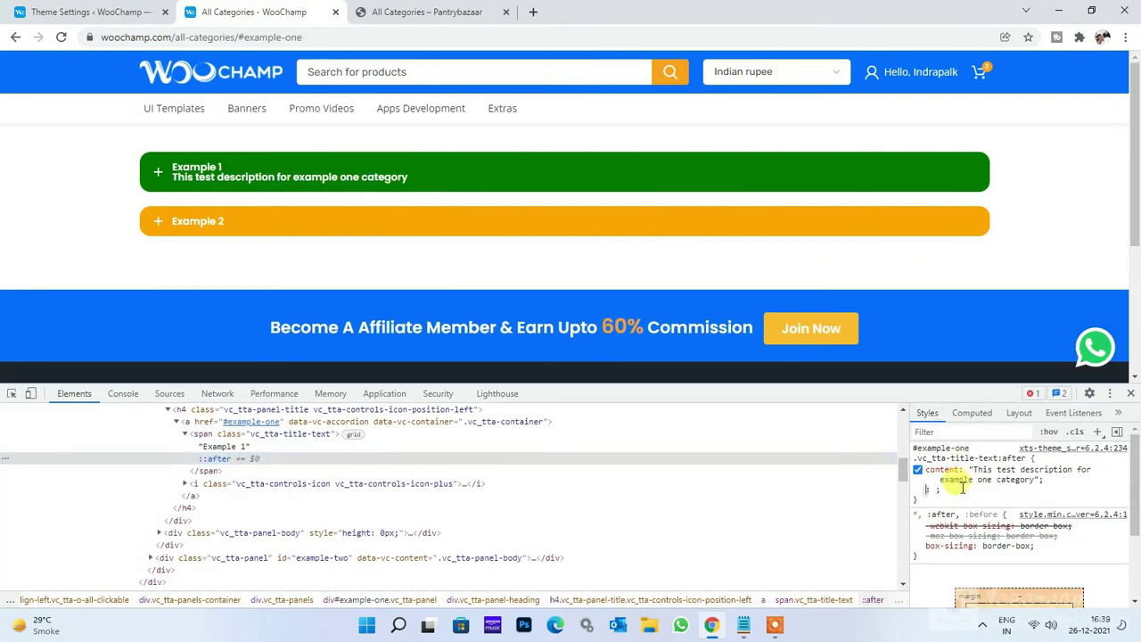
type("margin")
key("Down")
key("Down")
key("Down")
key("Down")
key("Down")
key("Down")
key("Down")
key("Down")
key("Down")
key("Down")
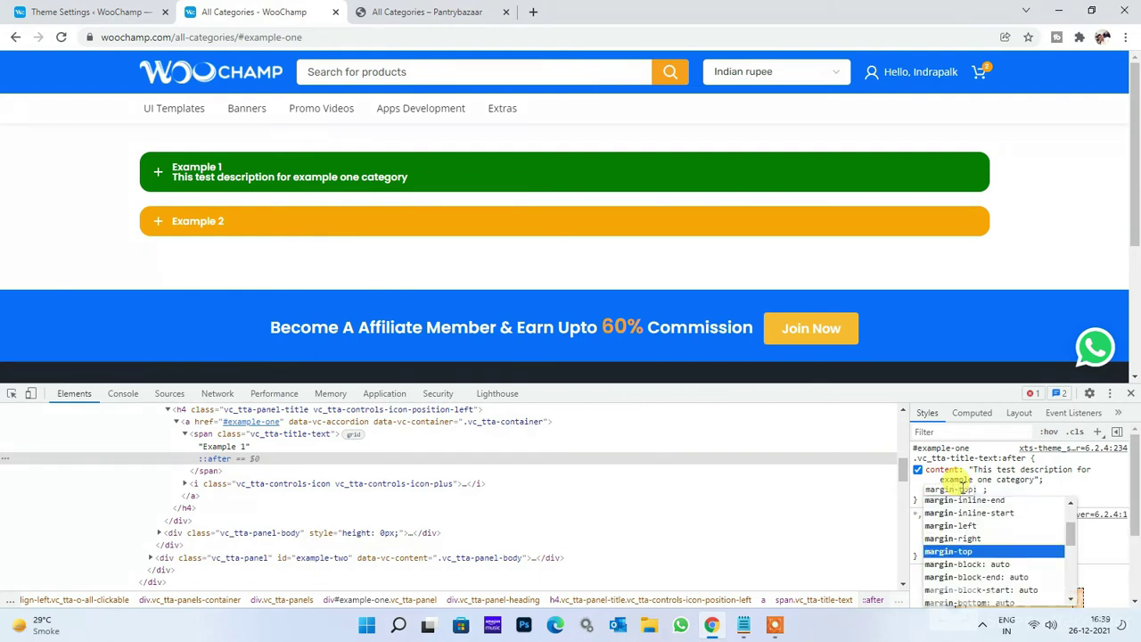
key("Right")
key("Return")
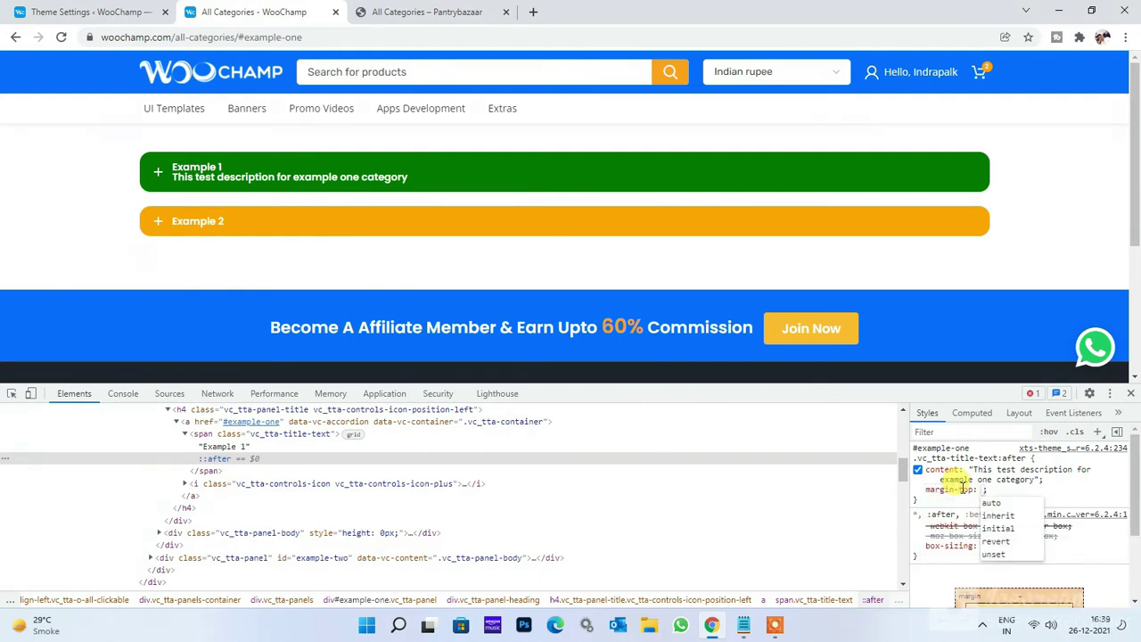
type("10px")
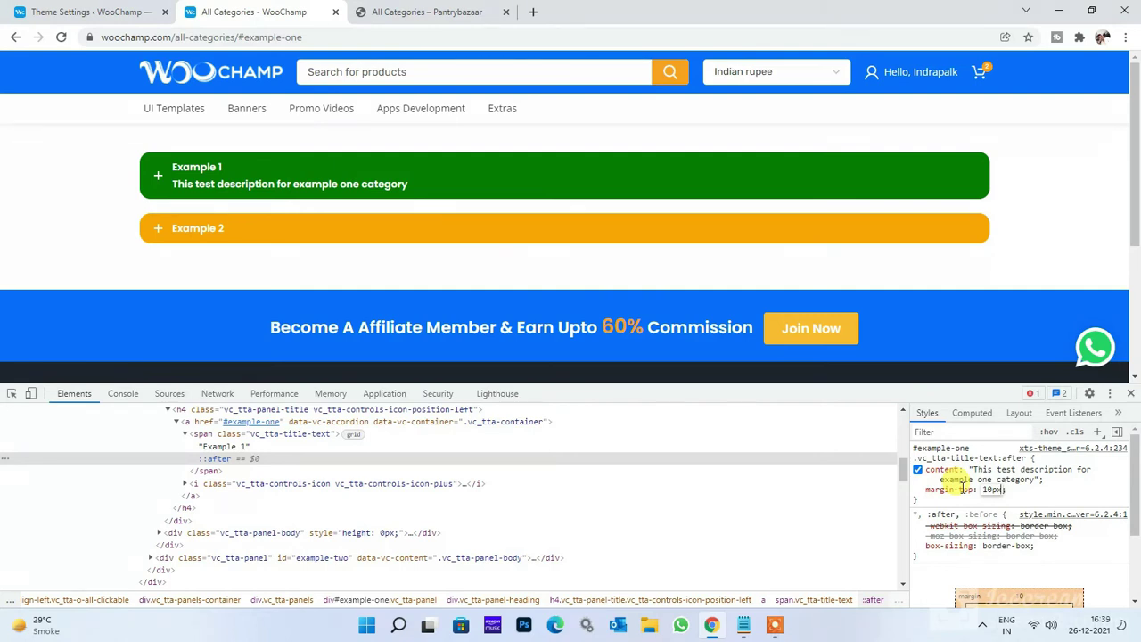
left_click(981, 450)
Step: Add margin-top: 10px; below the content declaration in the #example-one .vc_tta-title-text:after rule of the theme's Global Custom CSS
left_click(134, 12)
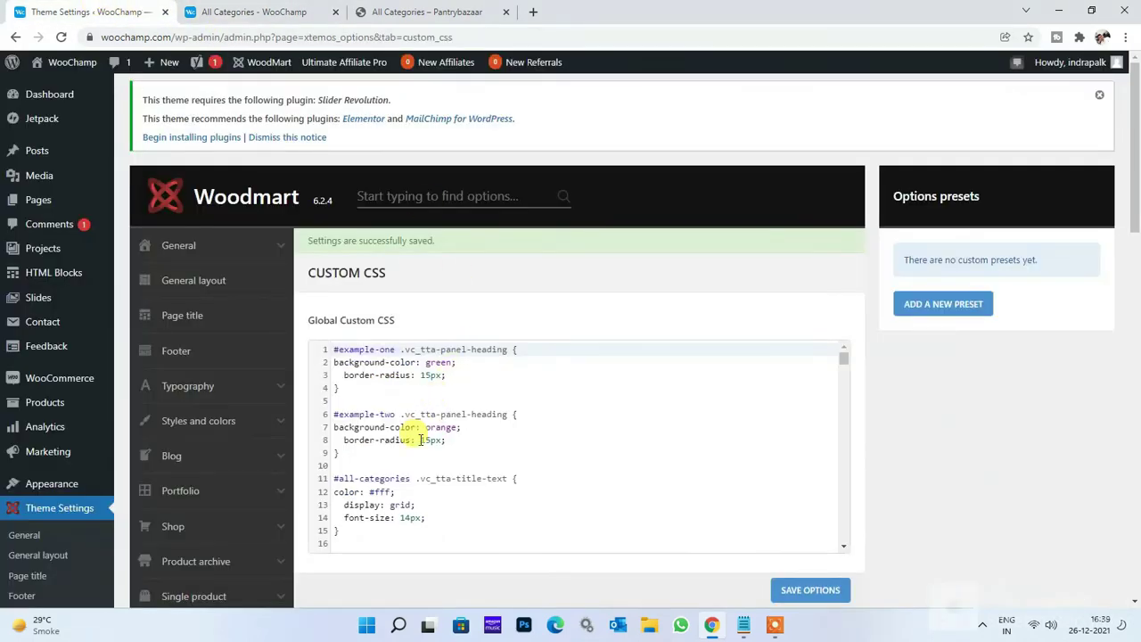
scroll(459, 437, "down", 2)
scroll(464, 446, "down", 1)
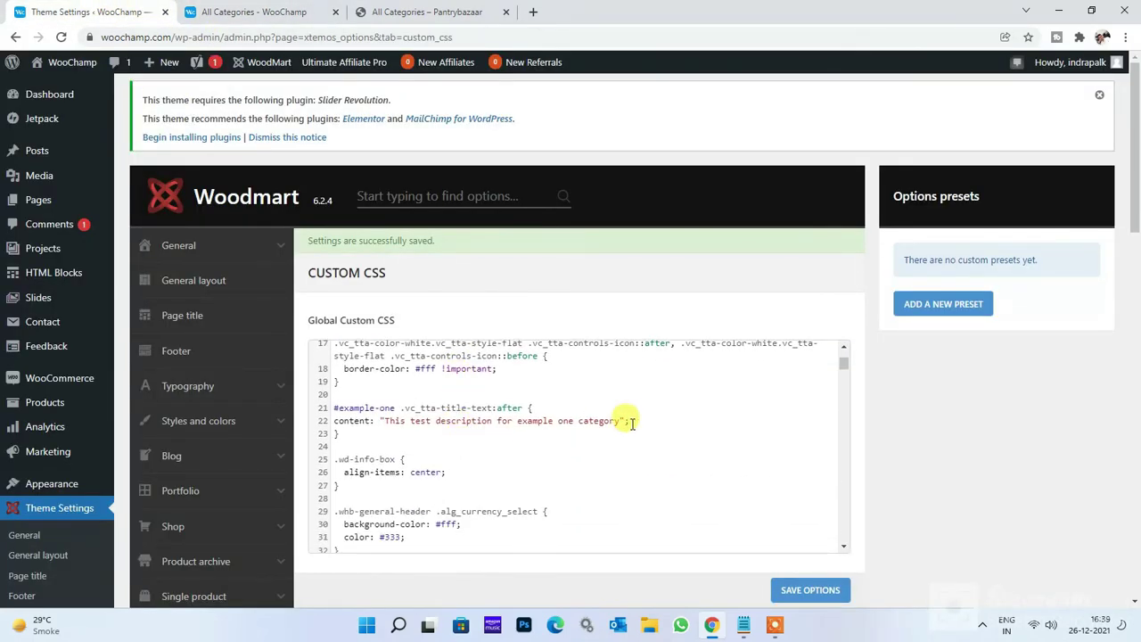
left_click(637, 423)
key("Return")
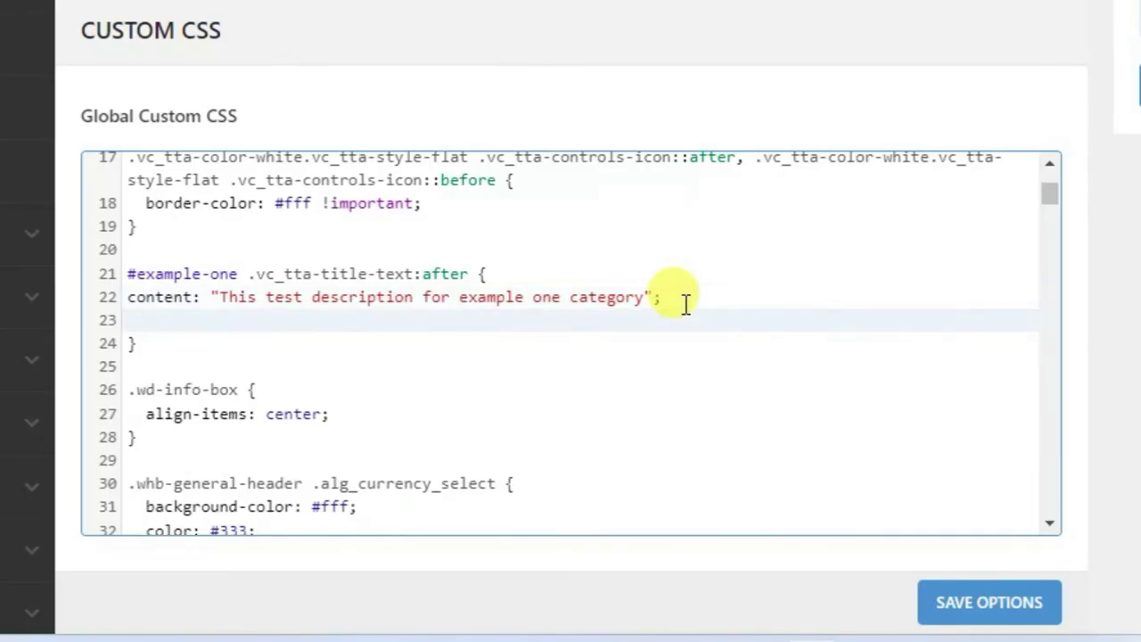
type("mar")
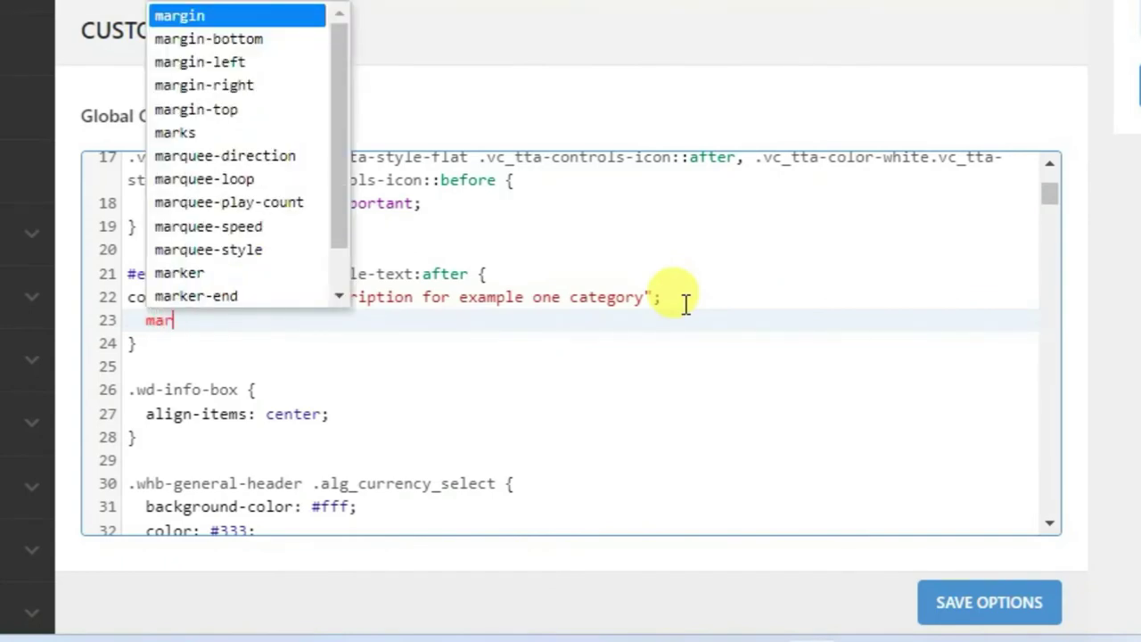
key("Down")
key("Down")
key("Down")
key("Down")
key("Return")
type(": ")
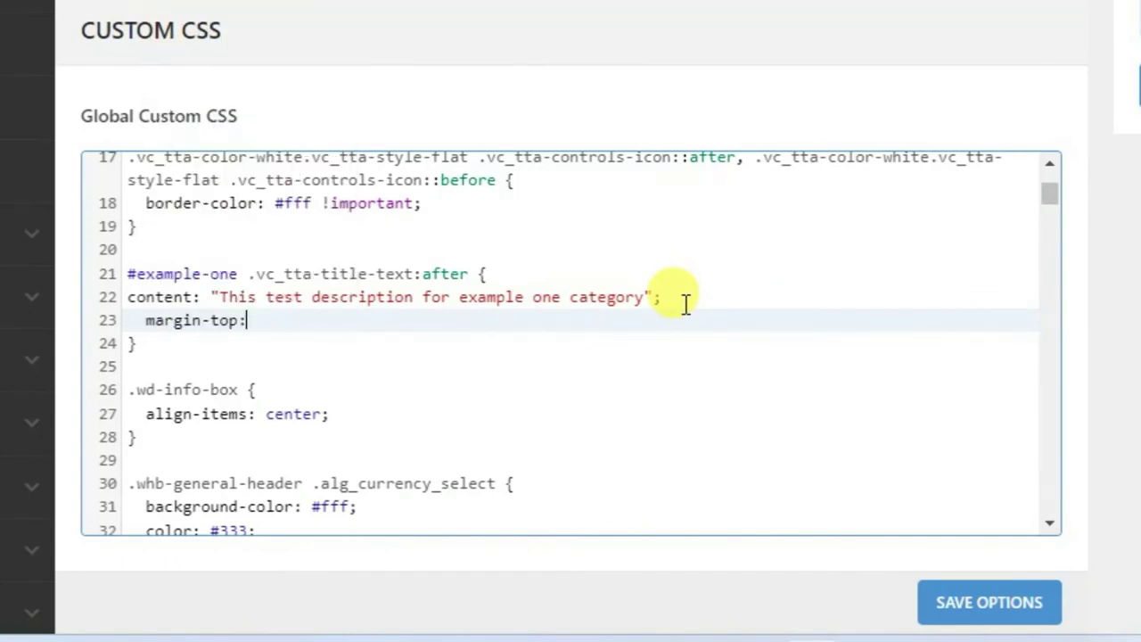
type("10px;")
Step: Add font-size: 12px; on a new line below the margin-top declaration in the same rule and save the options
key("Return")
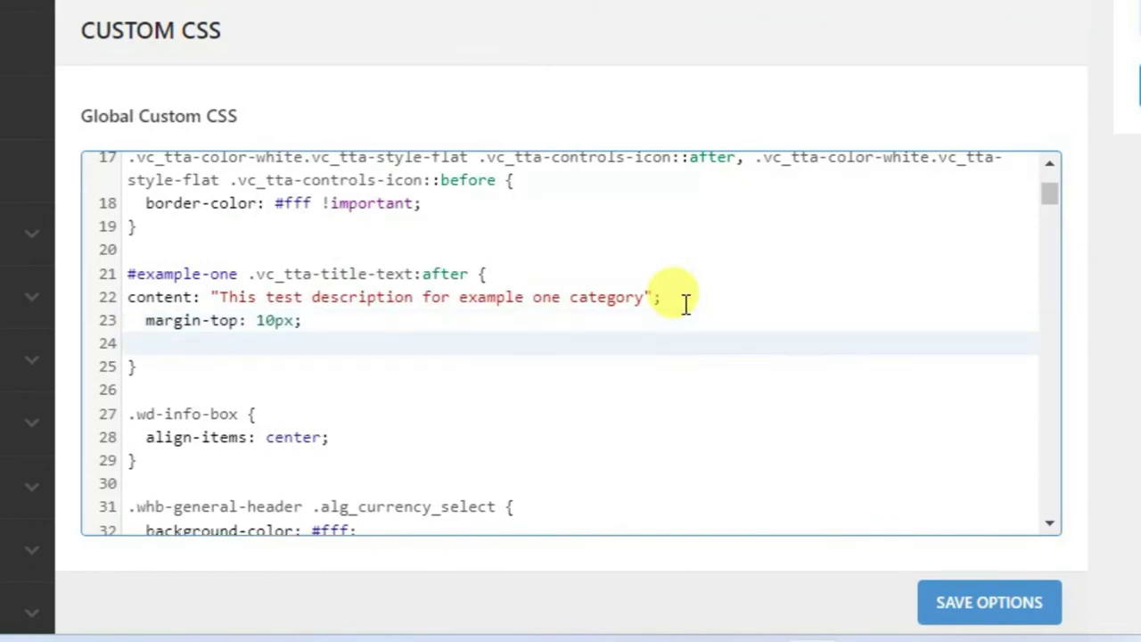
type("font-size: 12px")
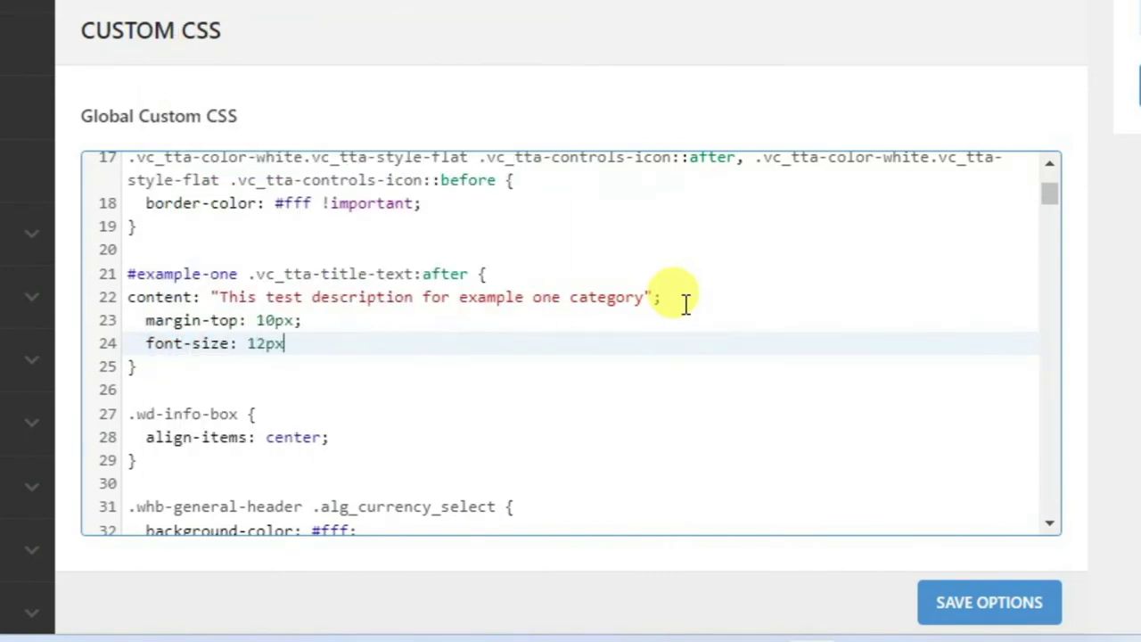
type(";")
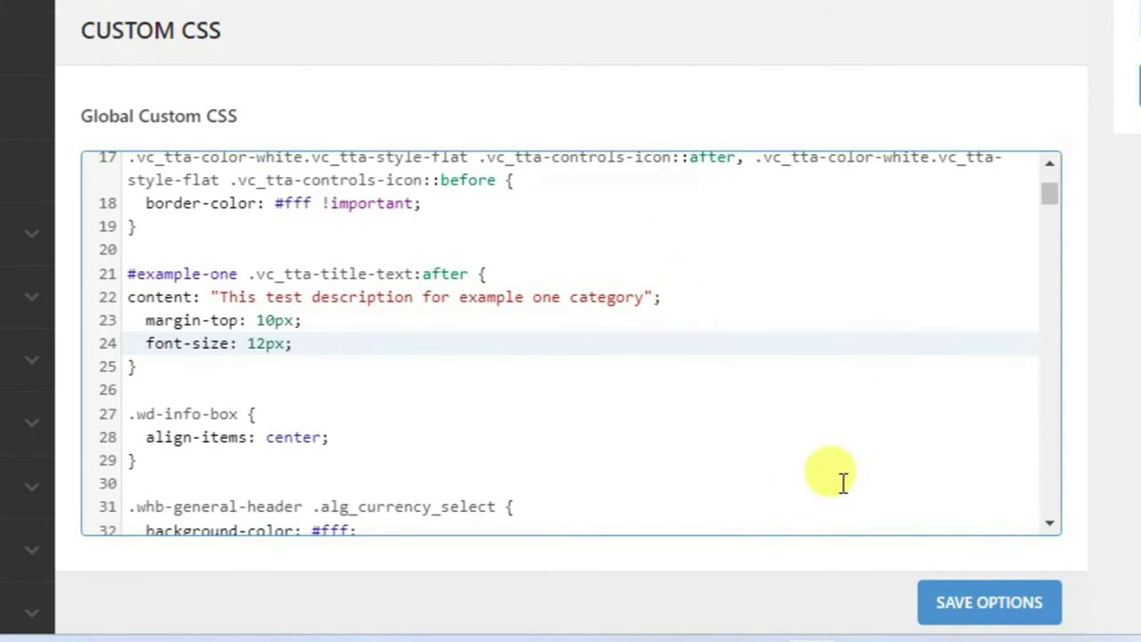
left_click(970, 606)
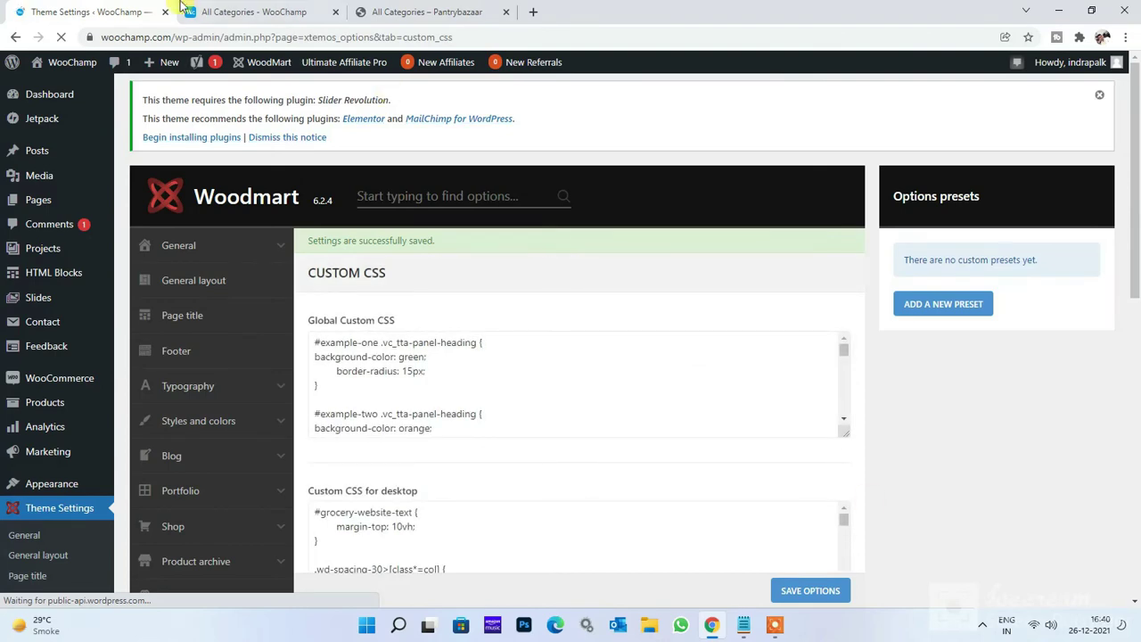
Step: Reload the WooChamp All Categories page and compare its Example 1 section with the PantryBazaar reference page
left_click(258, 12)
left_click(386, 41)
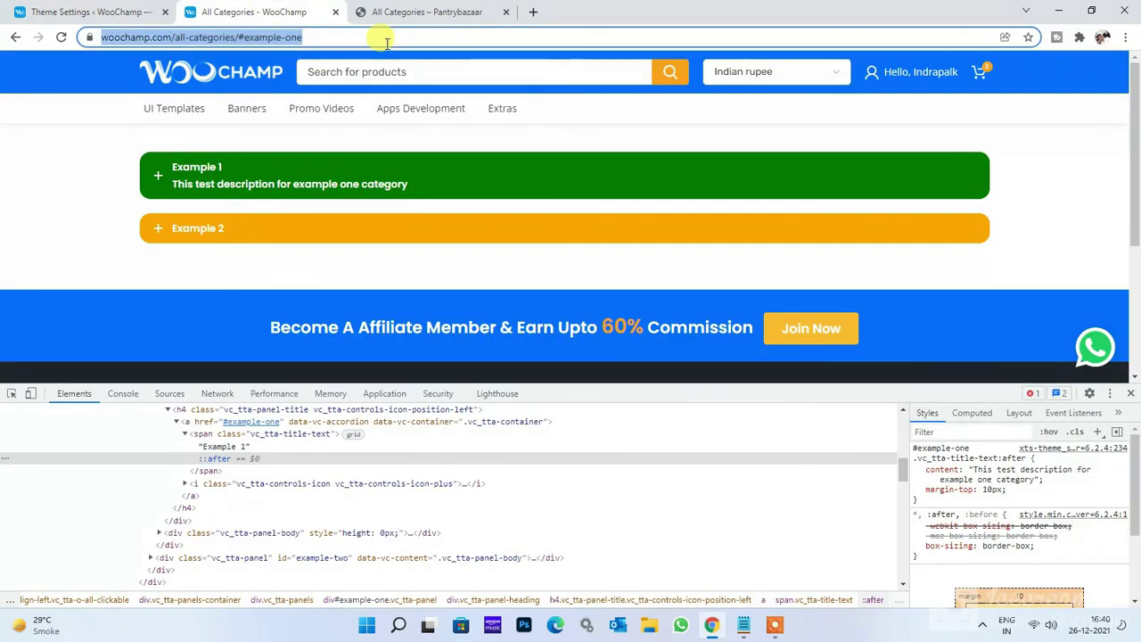
key("Return")
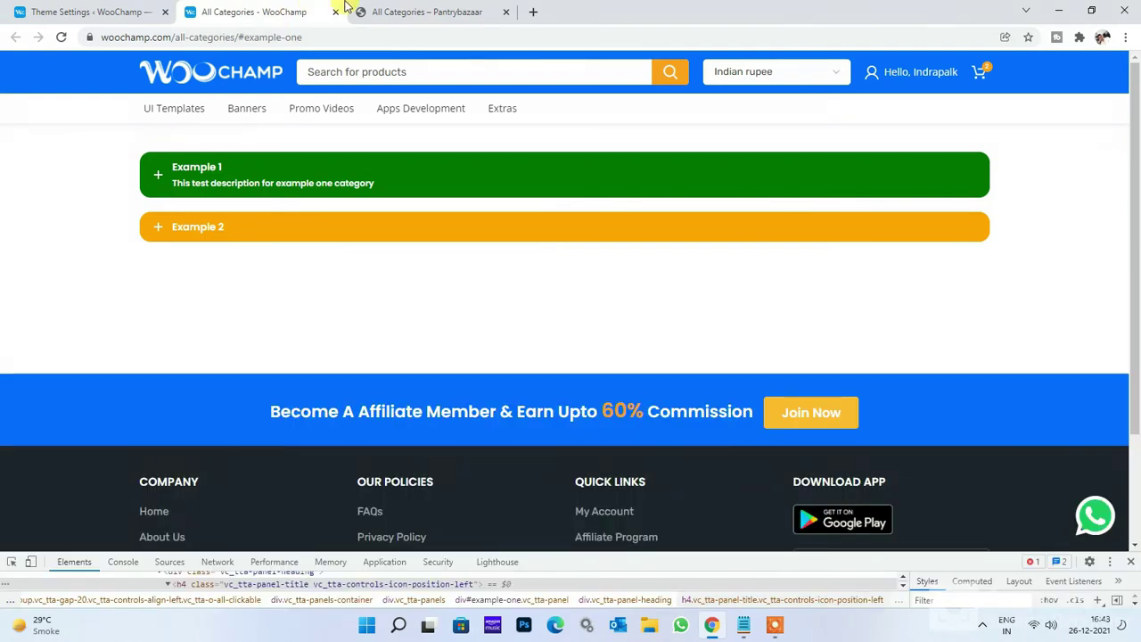
left_click(432, 12)
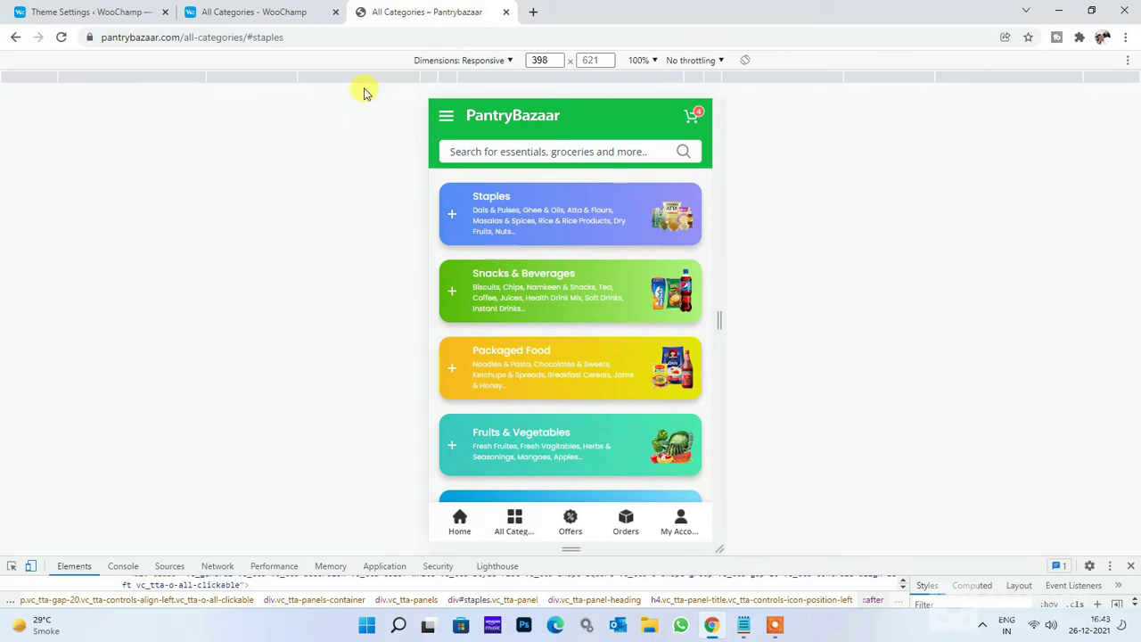
left_click(222, 11)
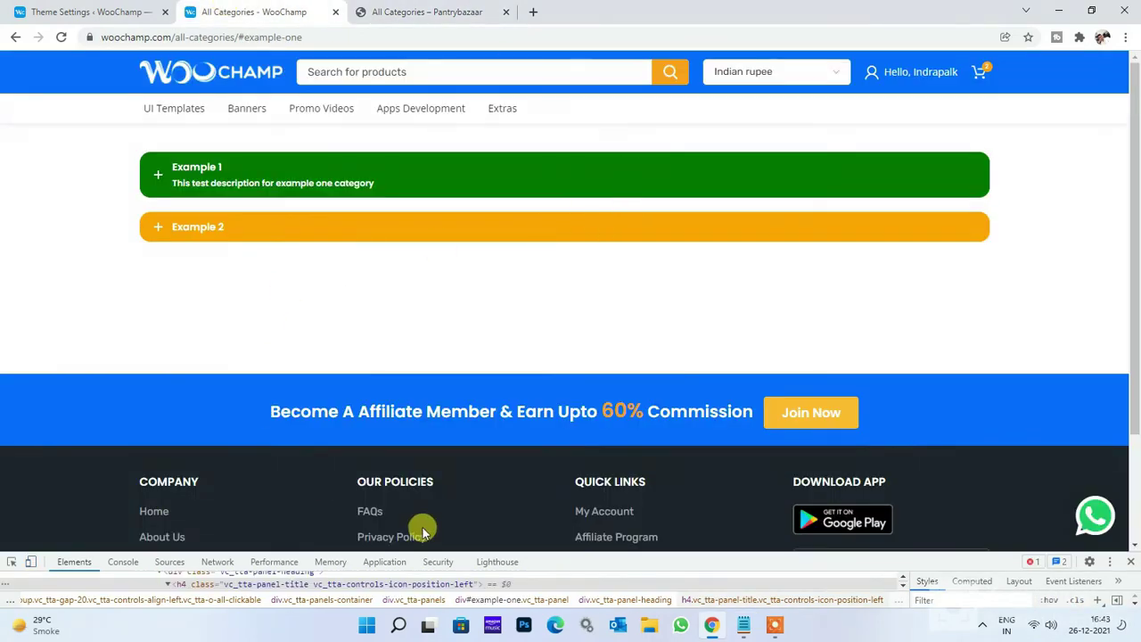
Step: Inspect the Example 1 title on the live page and copy the vc_tta-panel-title class name from its h4 element
left_click_drag(711, 554, 705, 366)
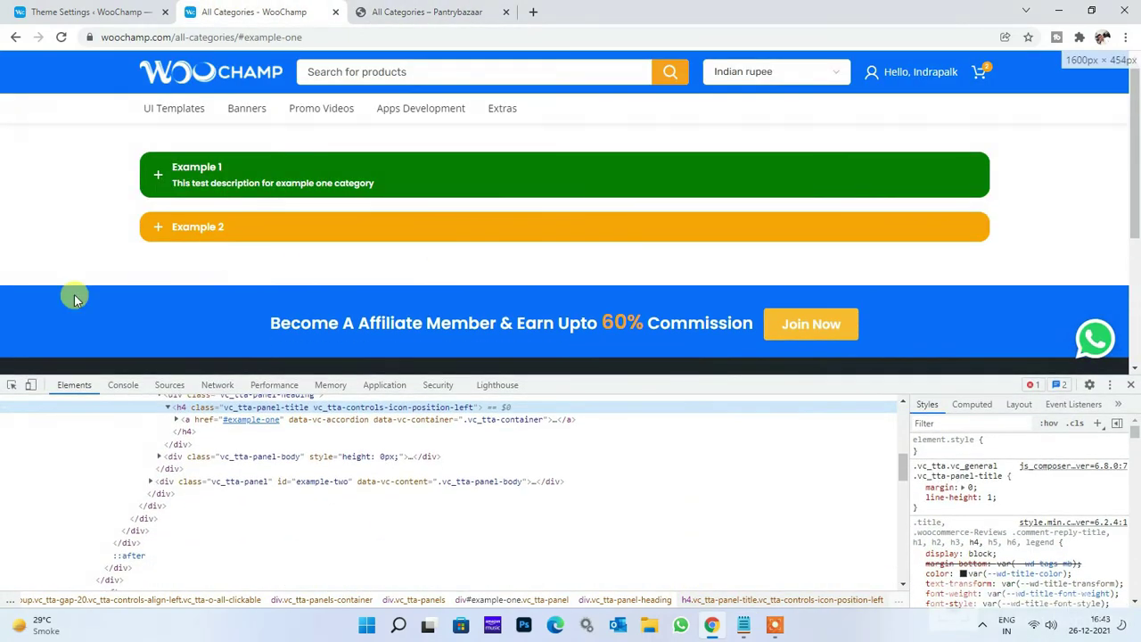
left_click(12, 385)
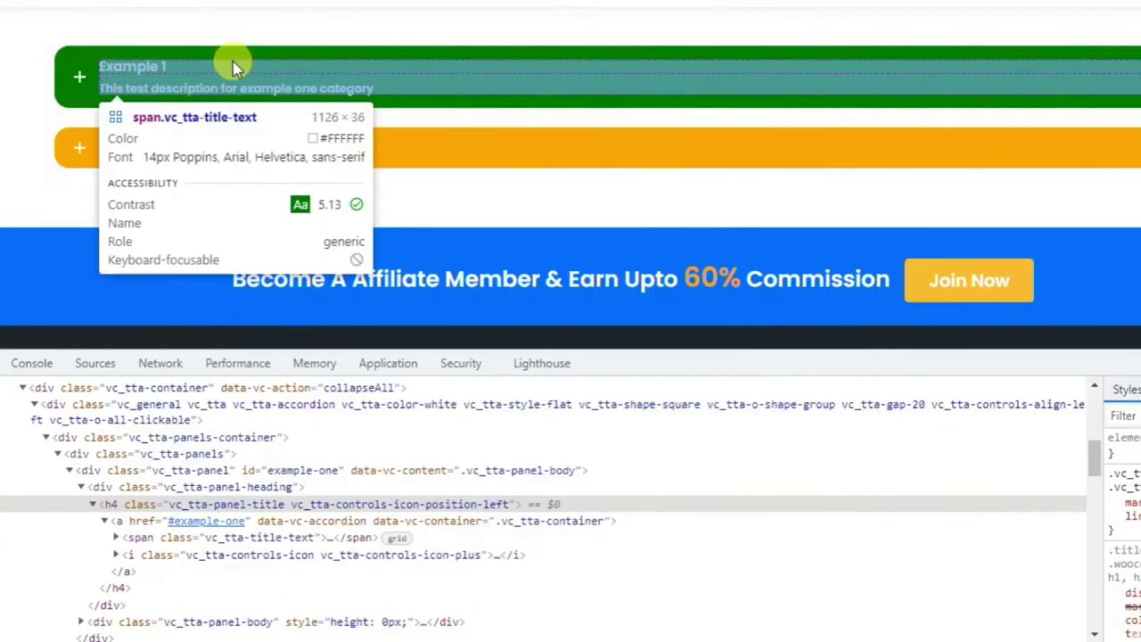
left_click(268, 163)
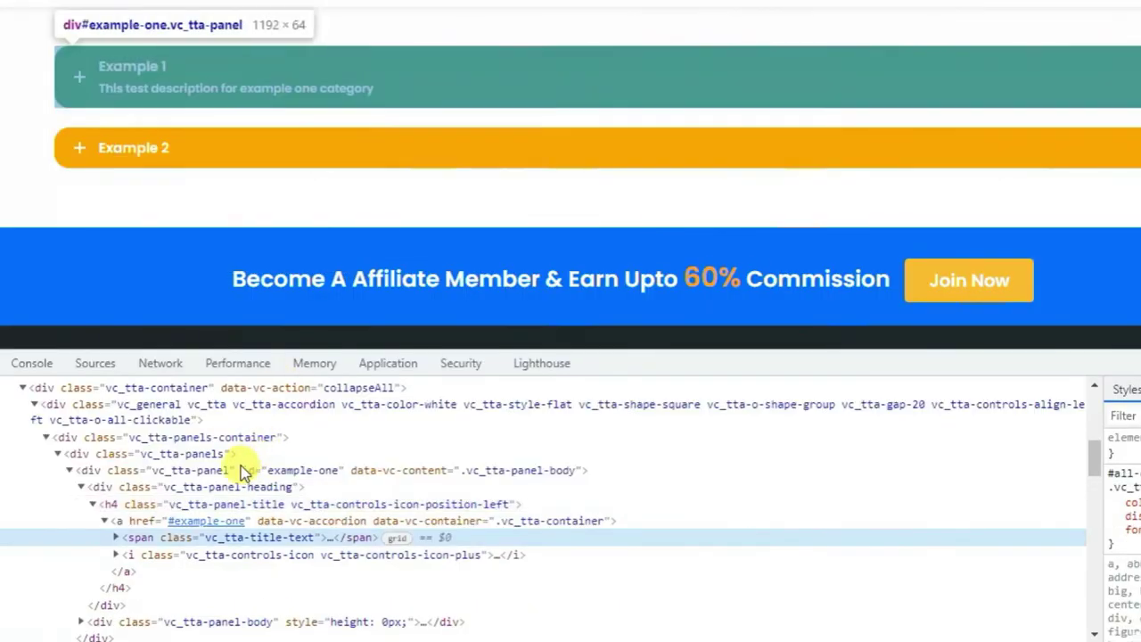
left_click(192, 504)
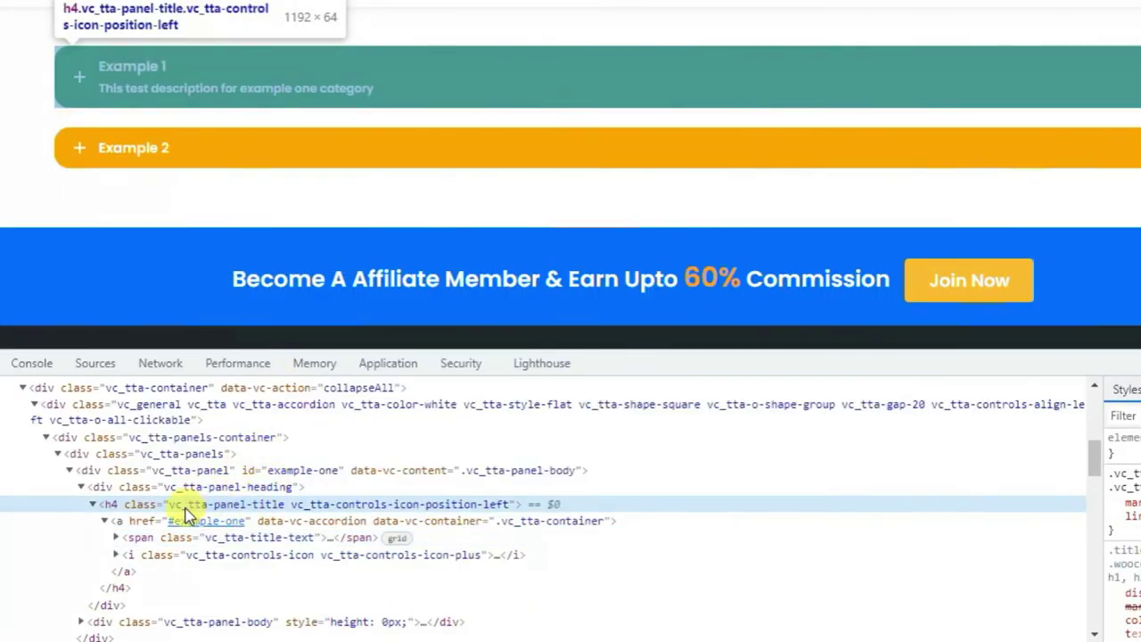
double_click(272, 504)
left_click_drag(274, 505, 182, 508)
key("ctrl+c")
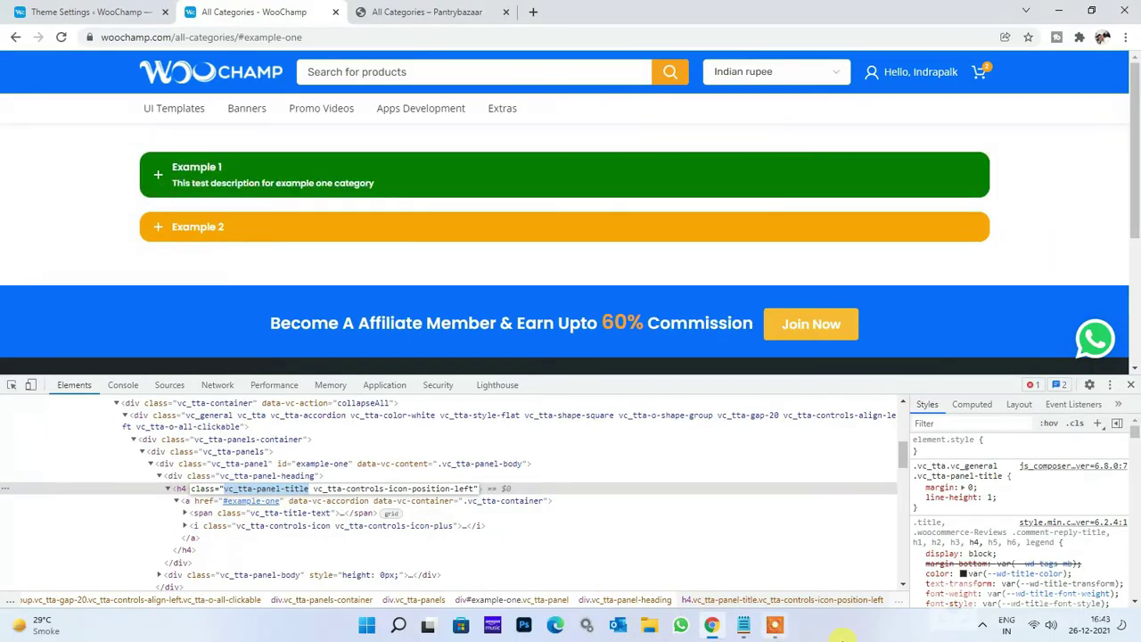
Step: Switch to Notepad, paste the copied class name and prefix it with a dot to form .vc_tta-panel-title
left_click(743, 625)
key("ctrl+v")
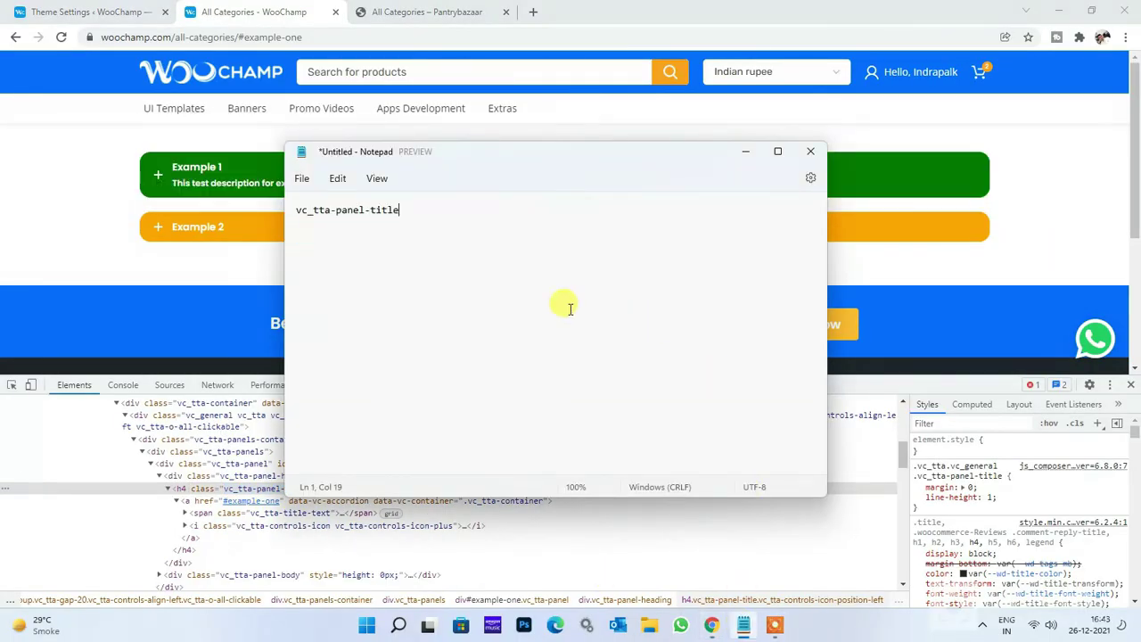
left_click(303, 210)
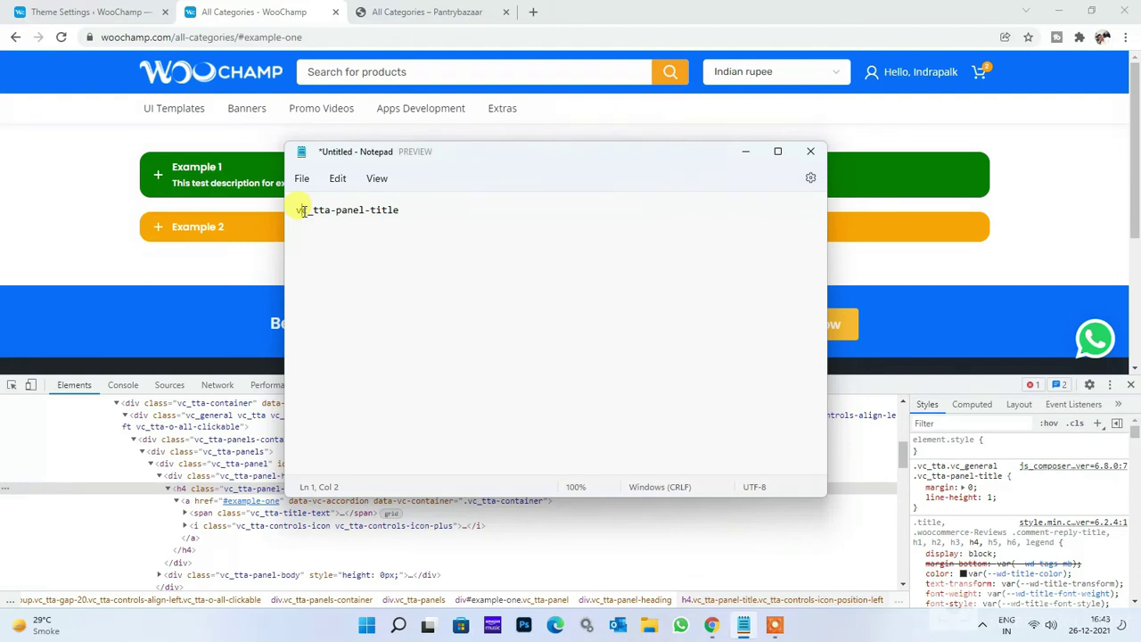
type(".")
key("End")
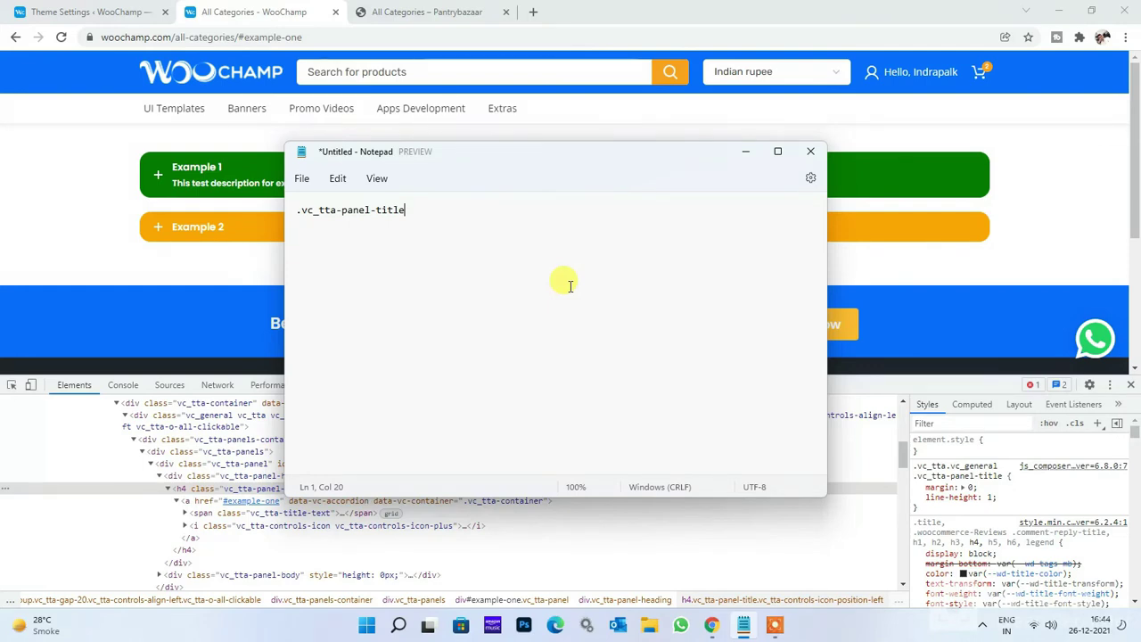
Step: Look up the Example 1 panel's id in the inspected markup and put #example-one before the .vc_tta-panel-title selector in Notepad
left_click(227, 463)
double_click(330, 465)
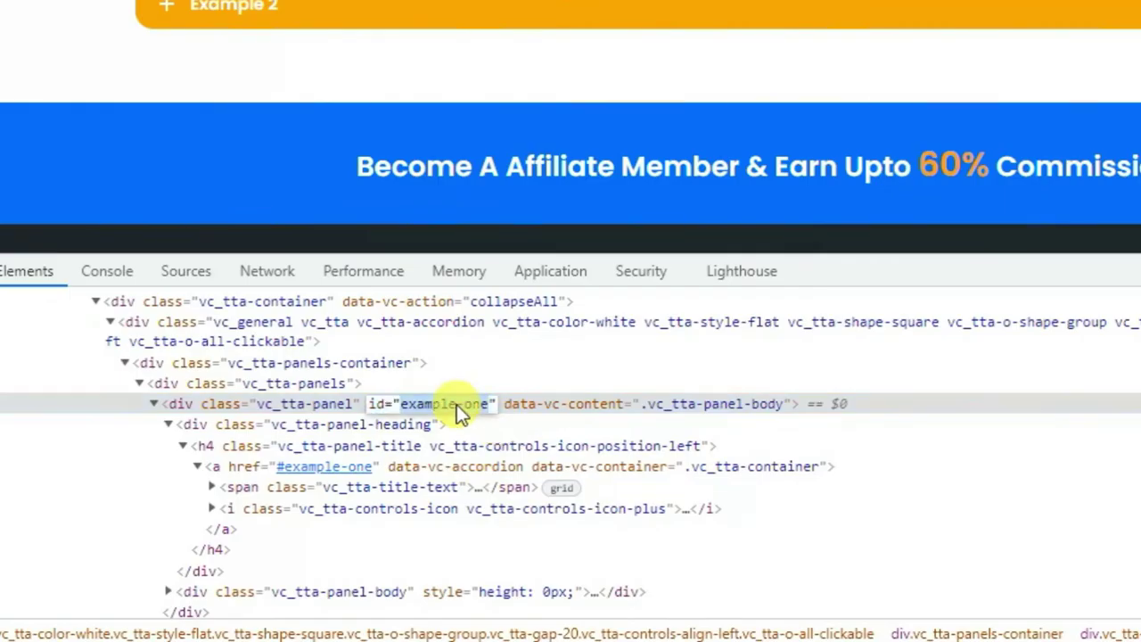
left_click(501, 402)
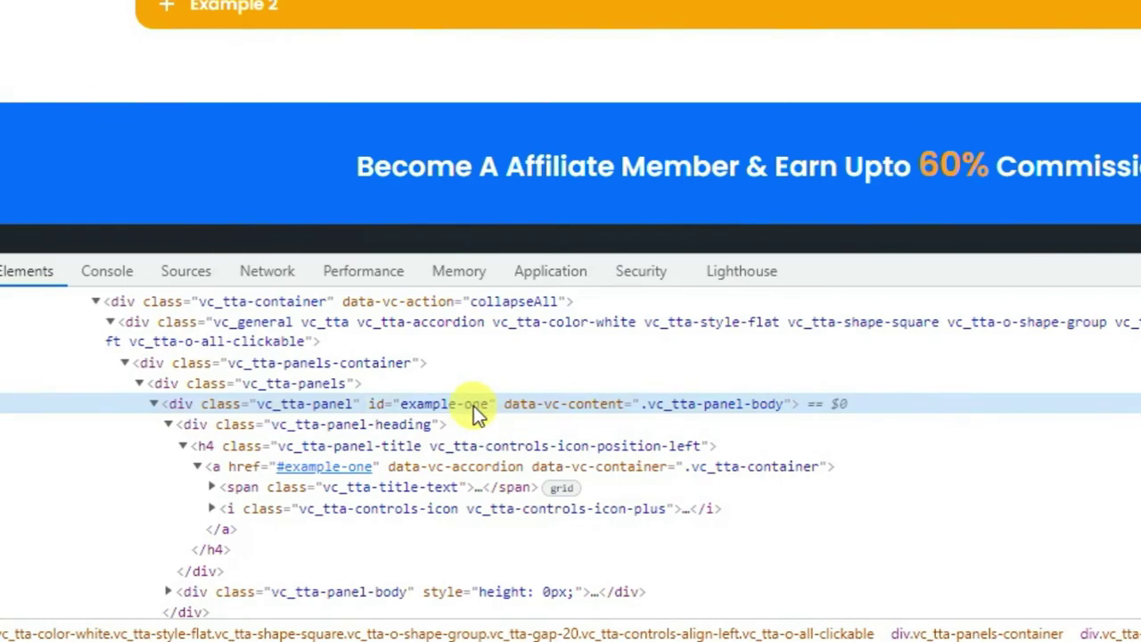
double_click(473, 405)
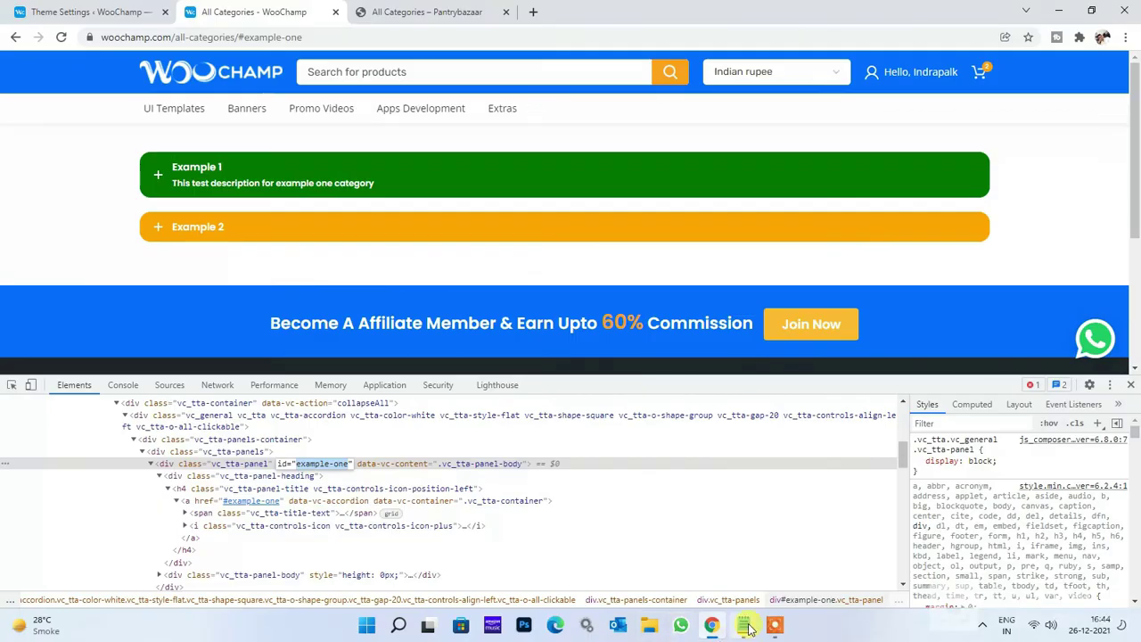
left_click(743, 624)
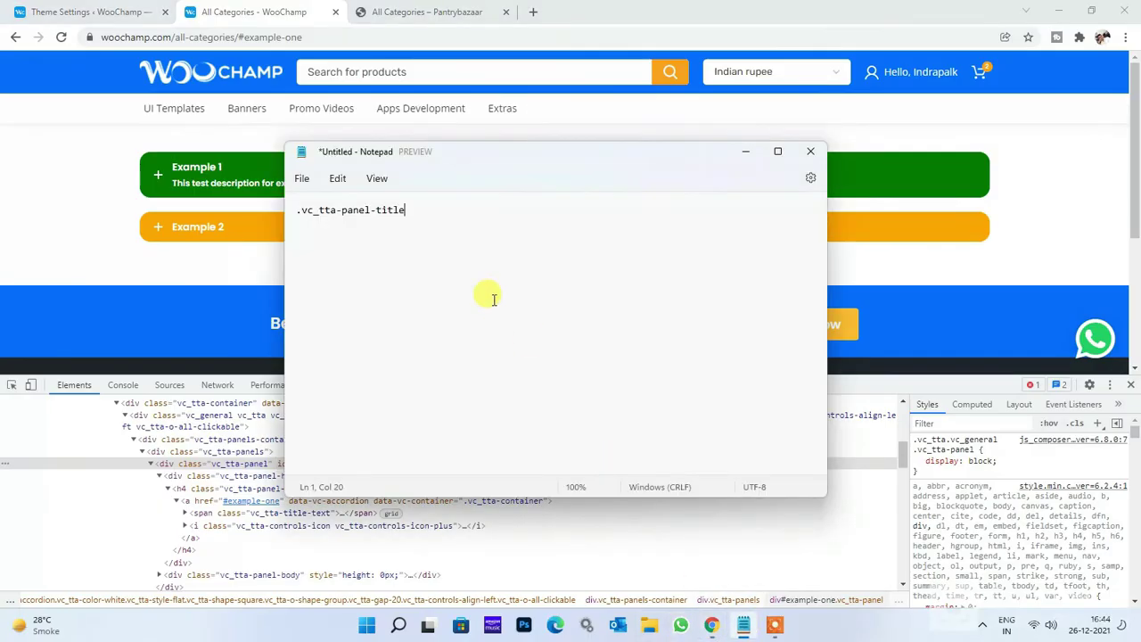
triple_click(299, 214)
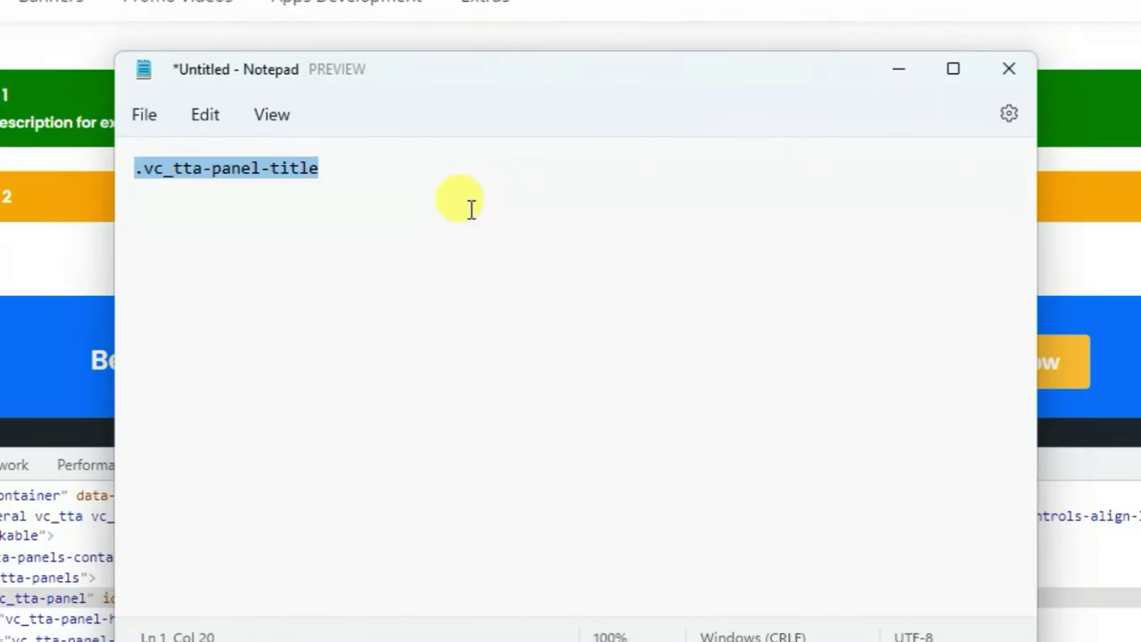
key("Home")
type("#")
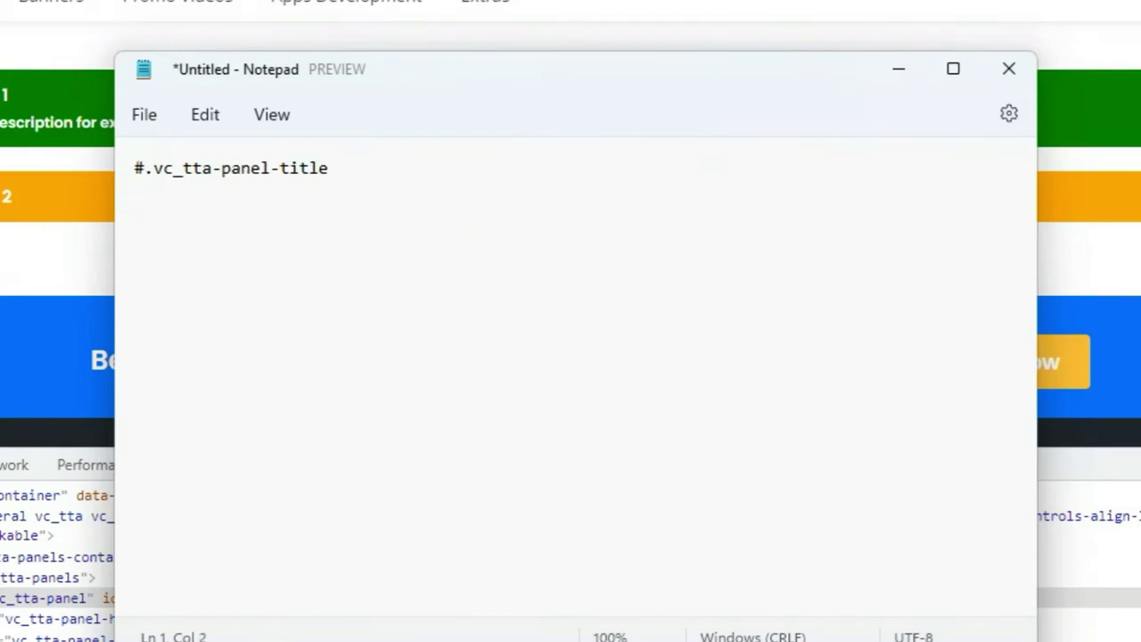
type("example-one")
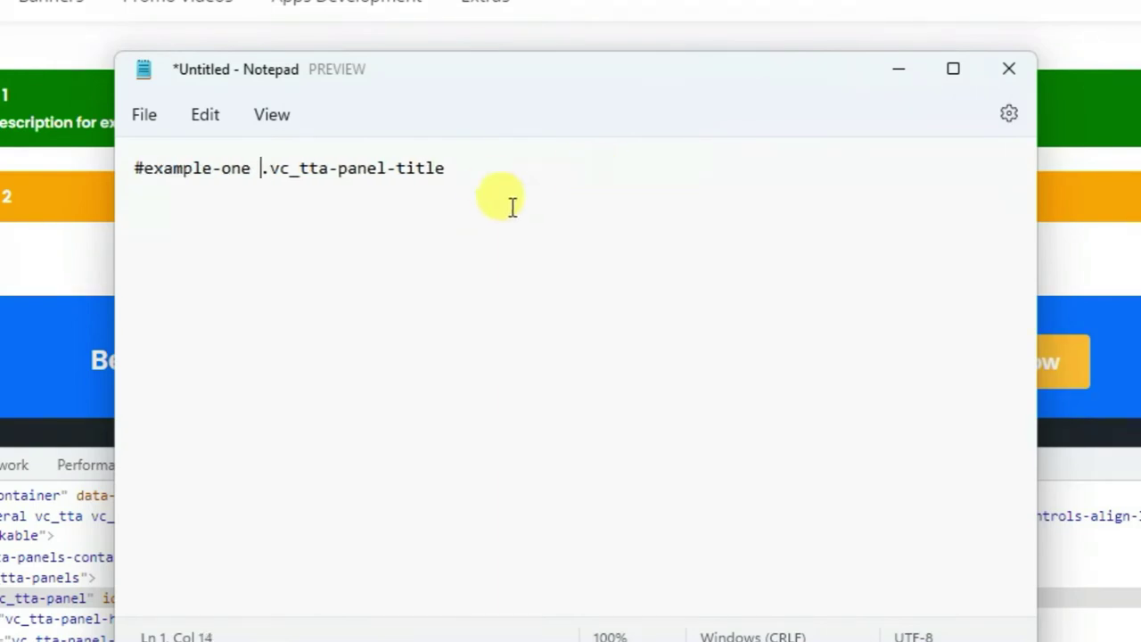
Step: Append :after { to the #example-one .vc_tta-panel-title selector and add content: url() on the line below
left_click(496, 155)
type(":")
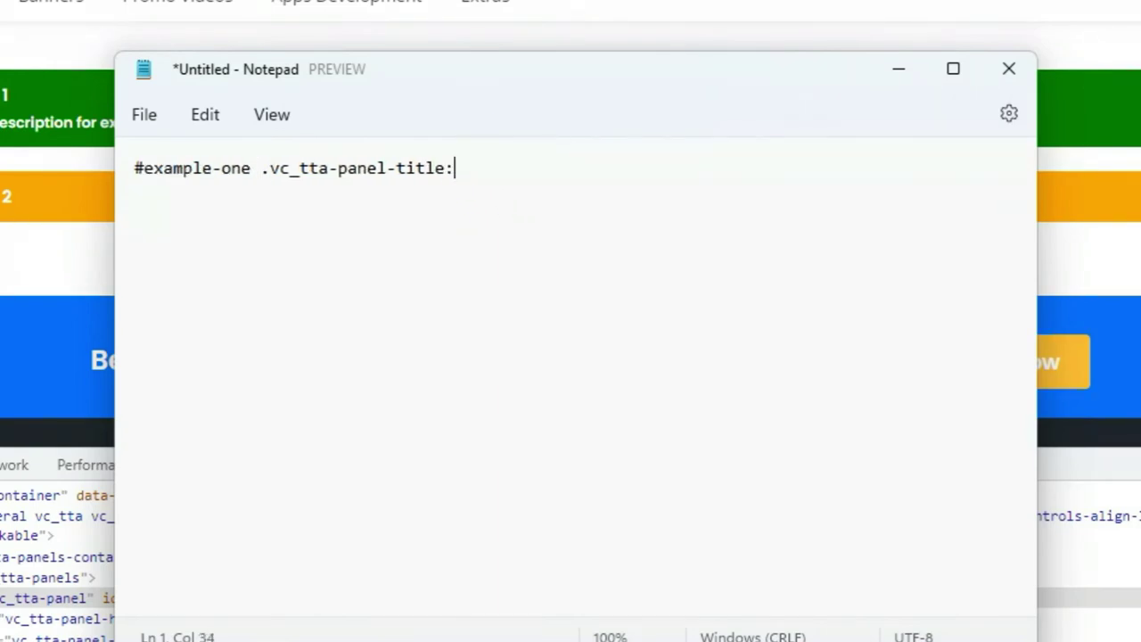
type("after {")
key("Return")
type("c")
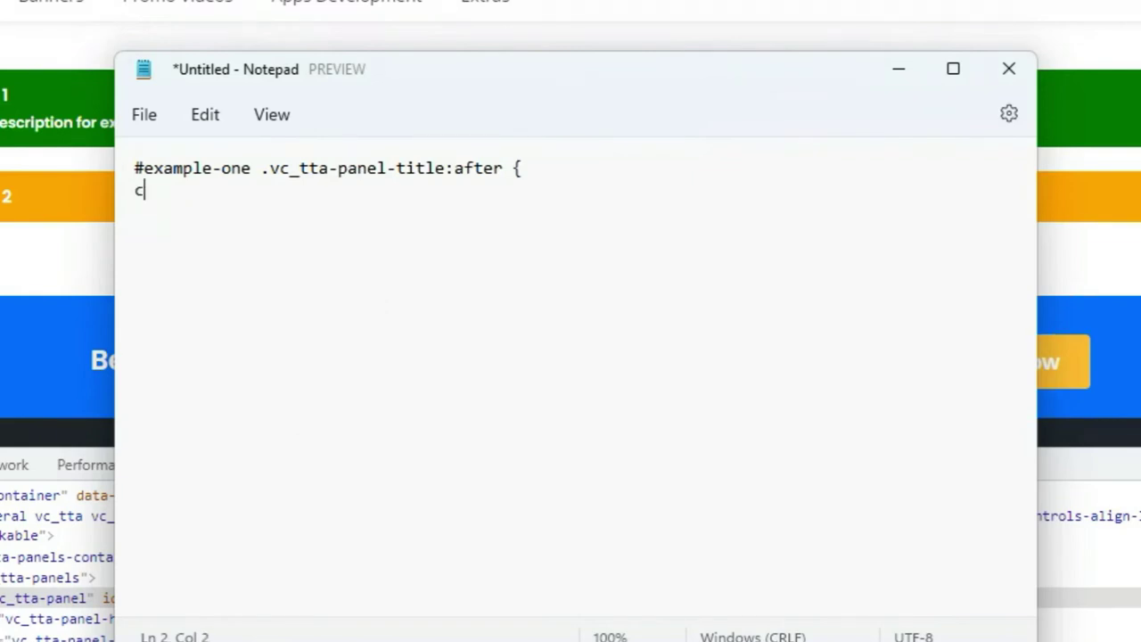
type("ontent: r")
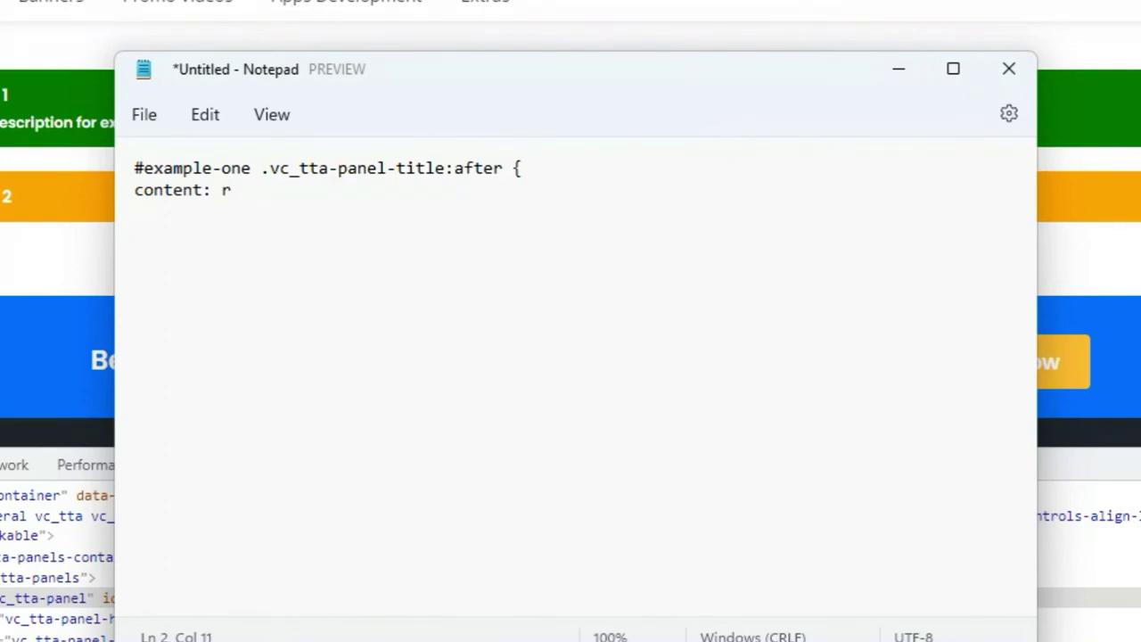
key("BackSpace")
type("url()")
key("Left")
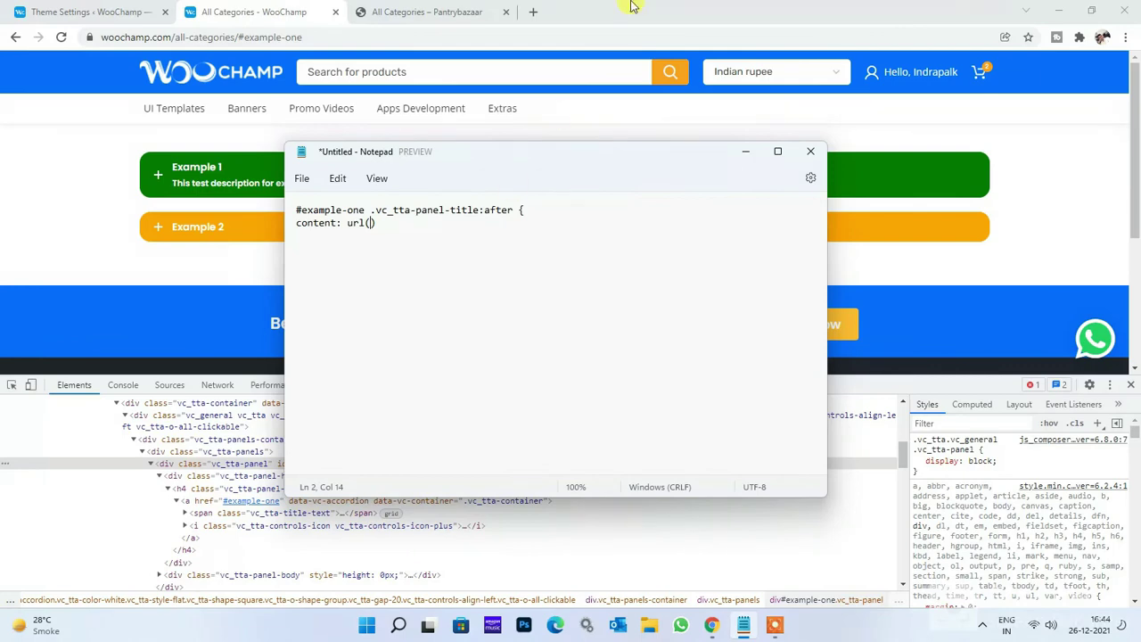
left_click(428, 10)
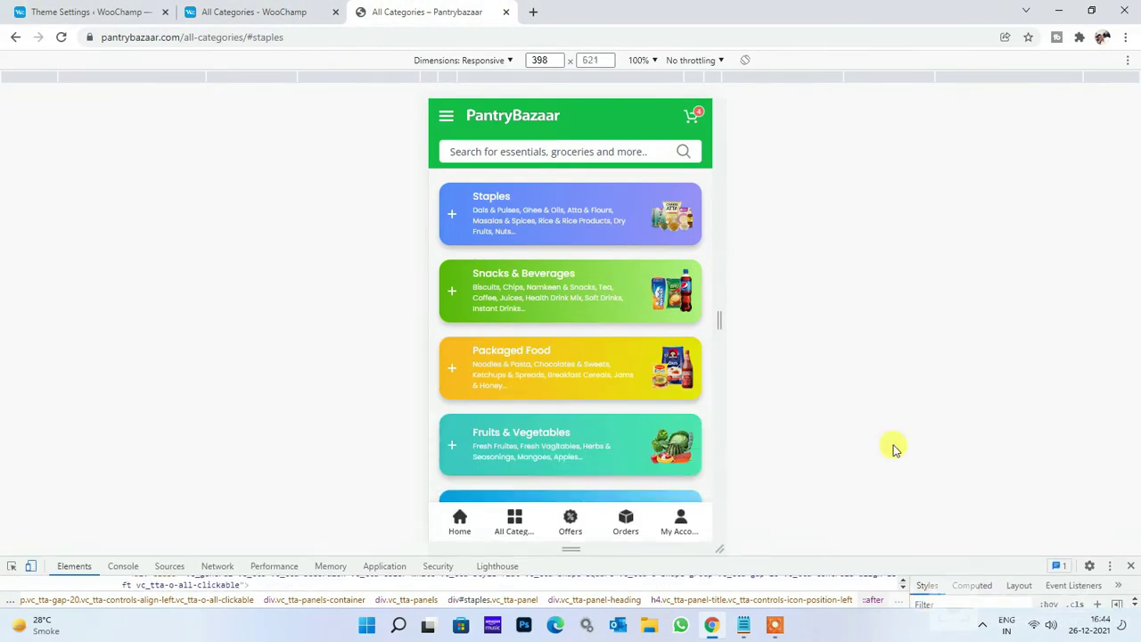
left_click(254, 12)
left_click(744, 624)
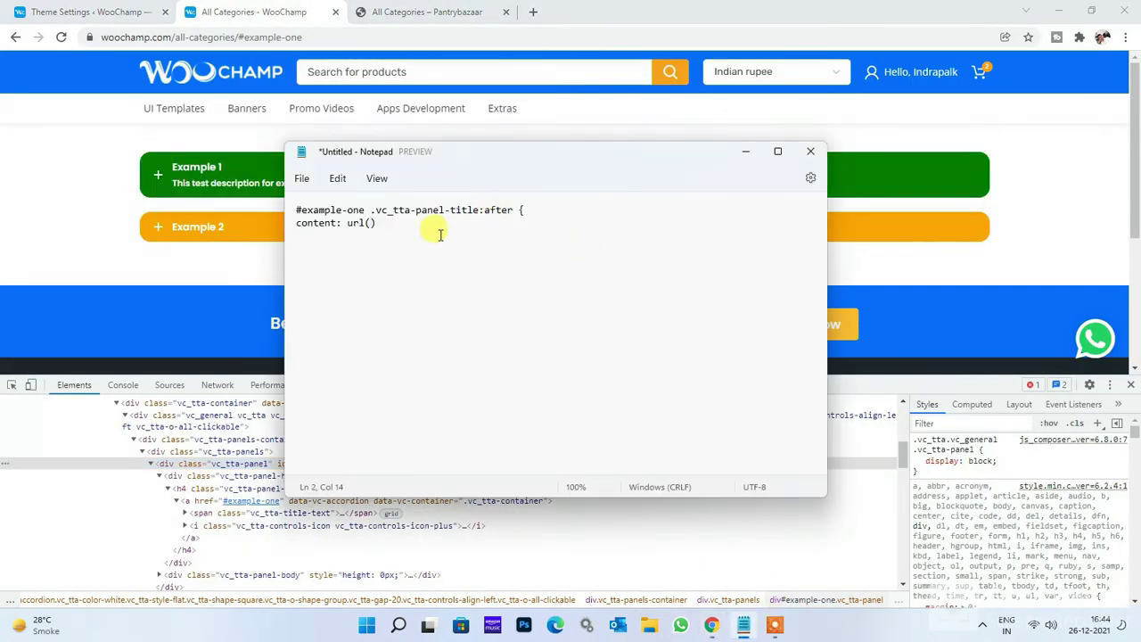
type("http://pantrybazaar.com/wp-content/uploads/2021/06/staples-cat.png")
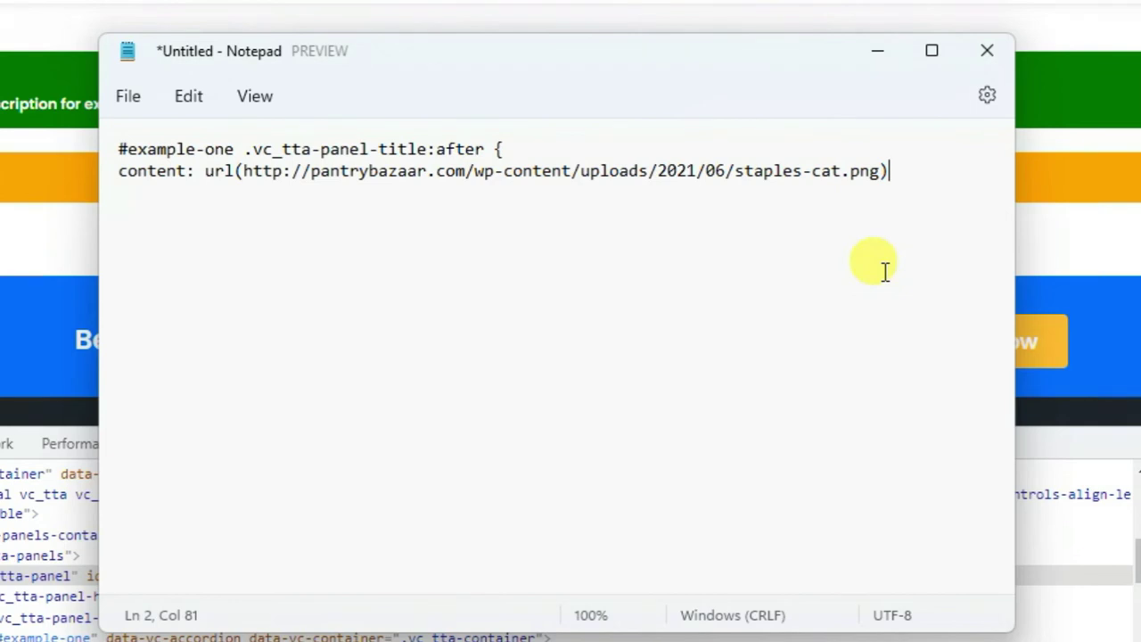
Step: Finish the #example-one .vc_tta-panel-title:after rule in Notepad with a semicolon and a closing brace, and copy the whole rule
type(";")
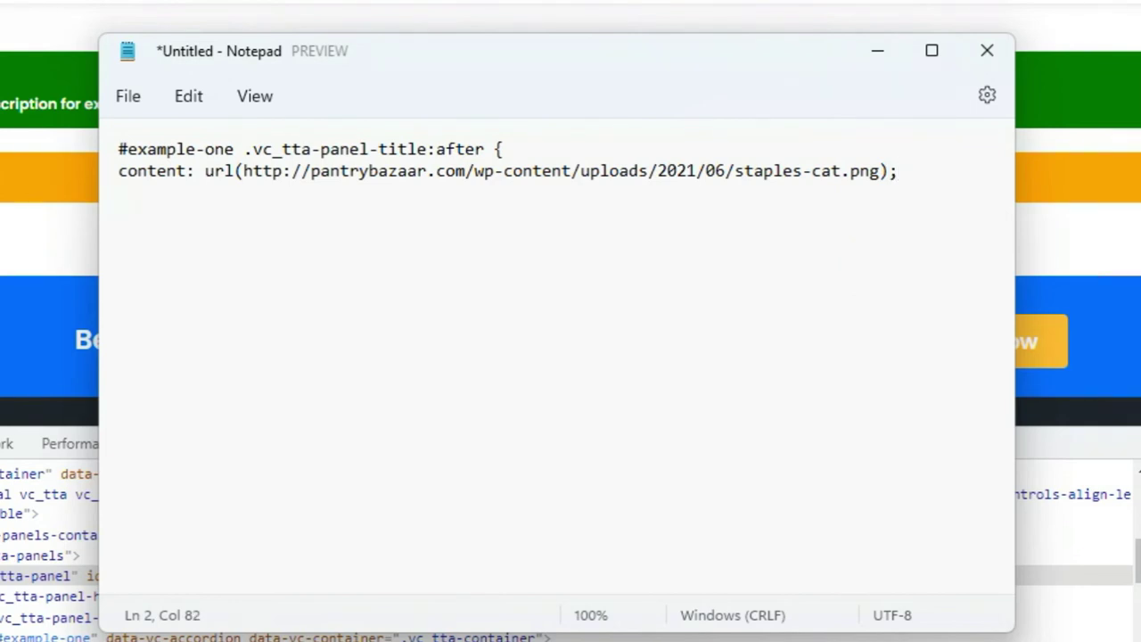
key("Return")
type("}")
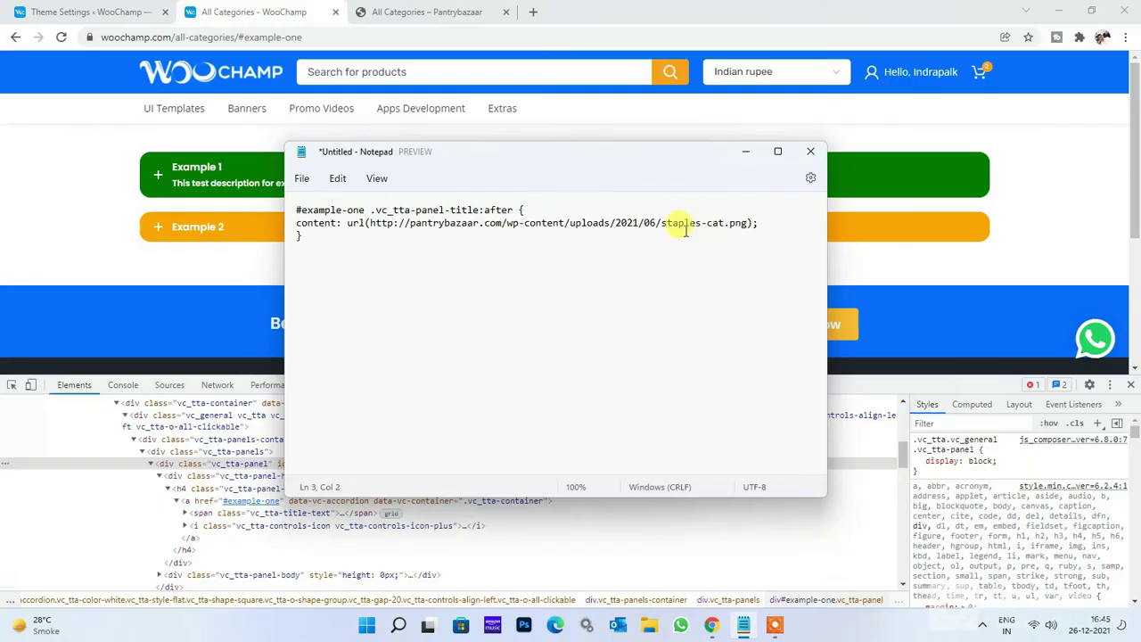
left_click_drag(199, 191, 68, 104)
key("ctrl+c")
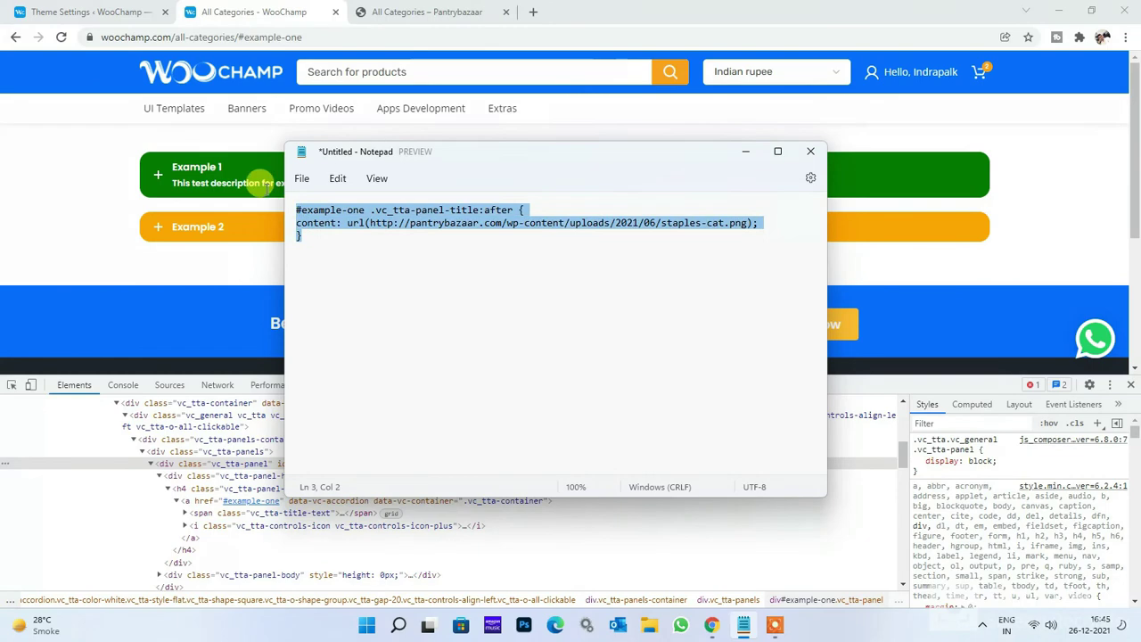
Step: Paste the copied rule into the theme's Global Custom CSS below the example one description rule and save the options
left_click(406, 238)
left_click(103, 9)
scroll(468, 437, "down", 5)
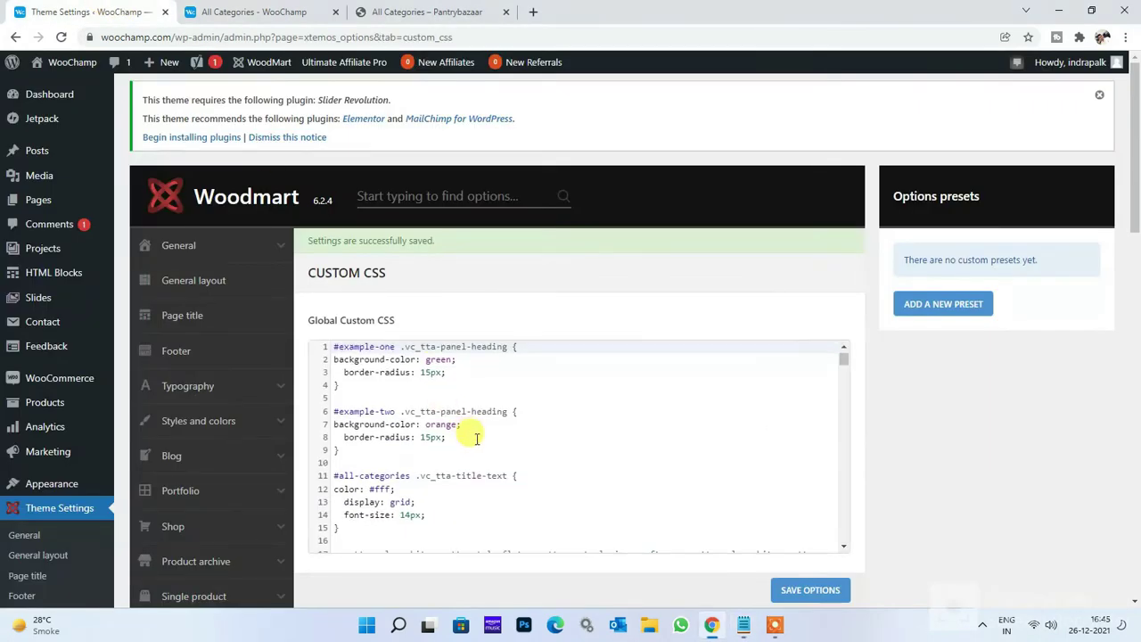
left_click(374, 395)
key("Return")
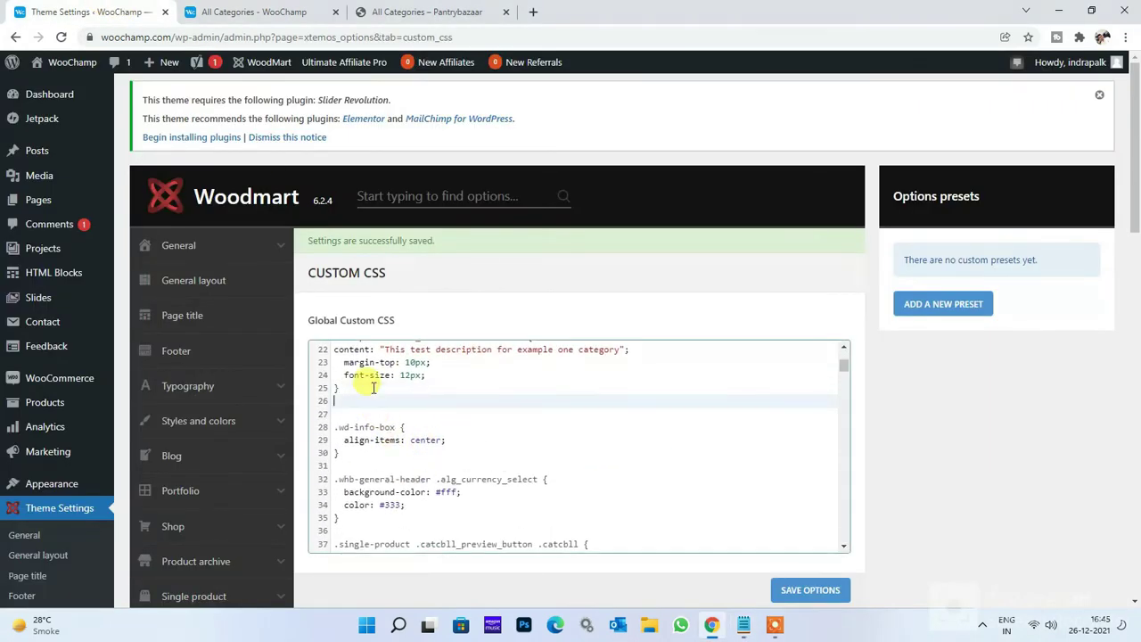
key("Return")
key("ctrl+v")
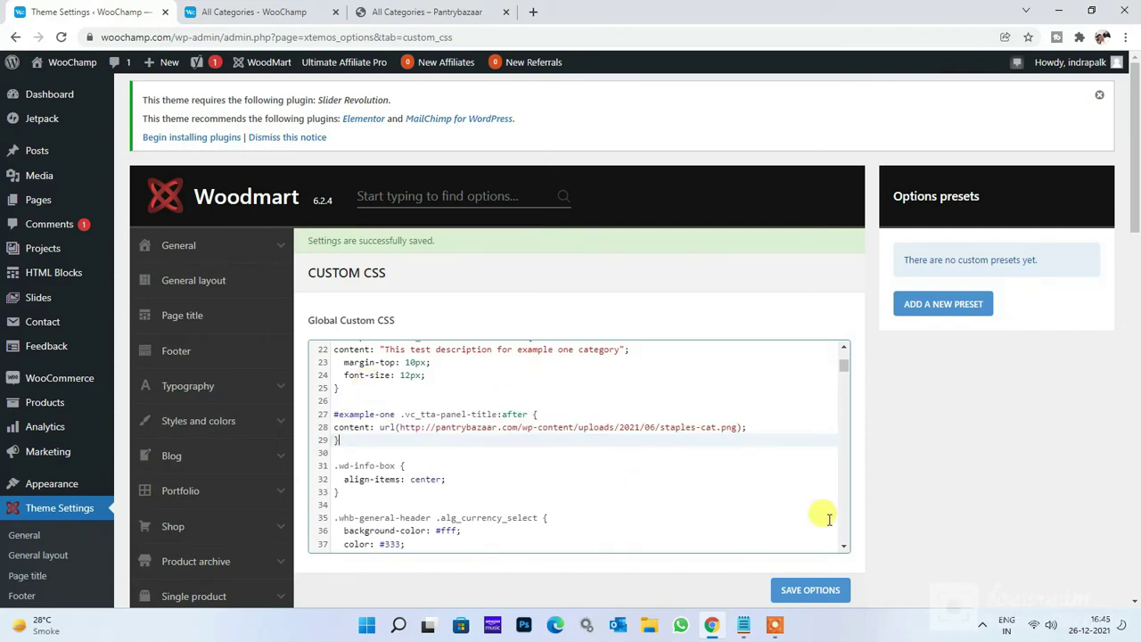
left_click(831, 590)
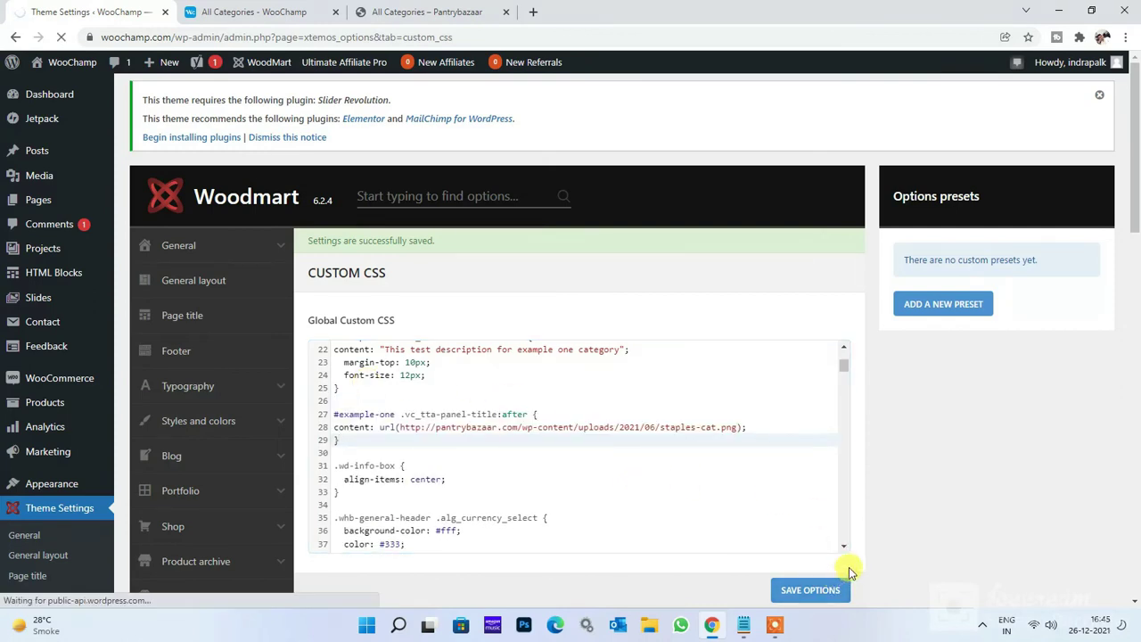
Step: Reload the WooChamp All Categories page without example-one in its address to check the category image
left_click(292, 10)
left_click(339, 35)
key("BackSpace")
key("BackSpace")
key("BackSpace")
key("BackSpace")
key("BackSpace")
key("BackSpace")
key("BackSpace")
key("BackSpace")
key("BackSpace")
key("BackSpace")
key("BackSpace")
key("BackSpace")
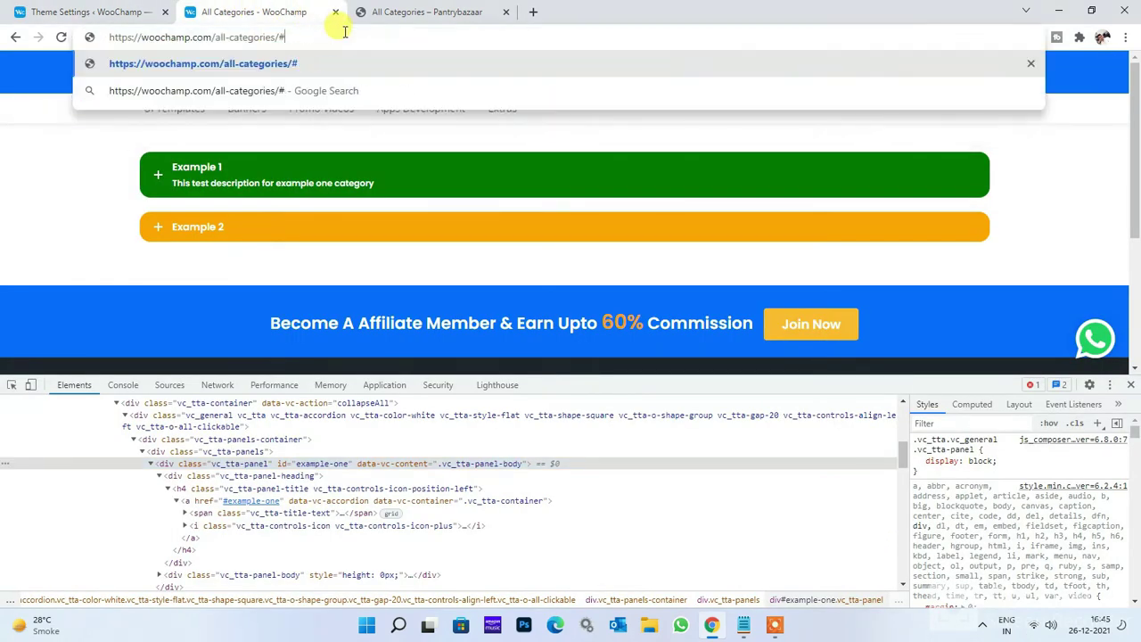
key("Return")
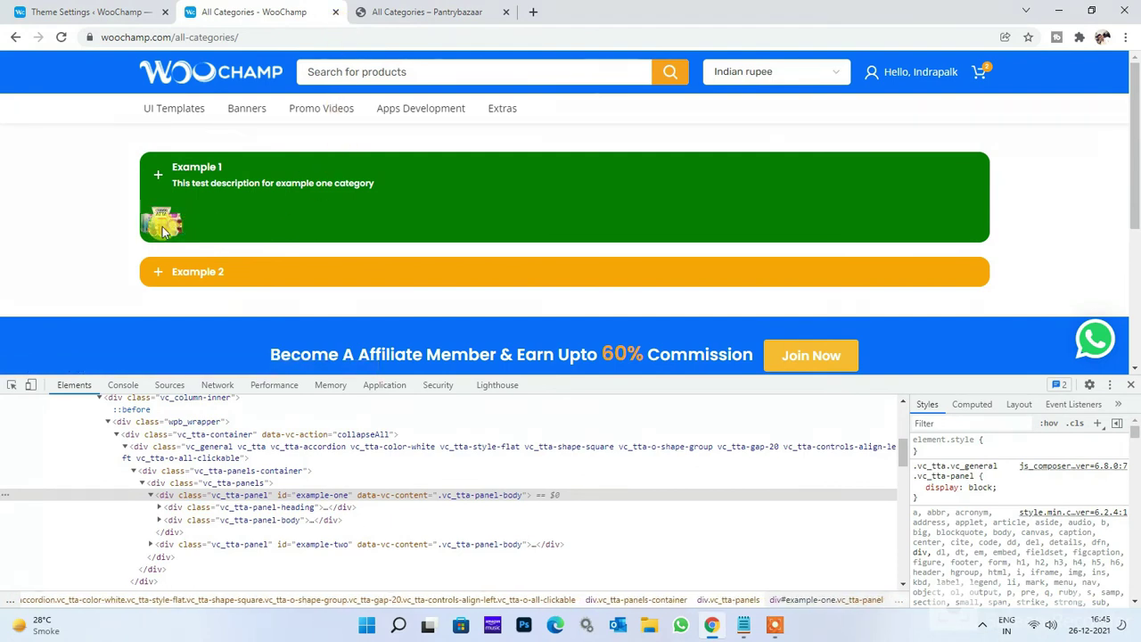
Step: Inspect the Example 1 heading's h4, copy its .vc_tta.vc_general .vc_tta-panel-title selector and replace the Notepad text with it
left_click_drag(891, 375, 900, 419)
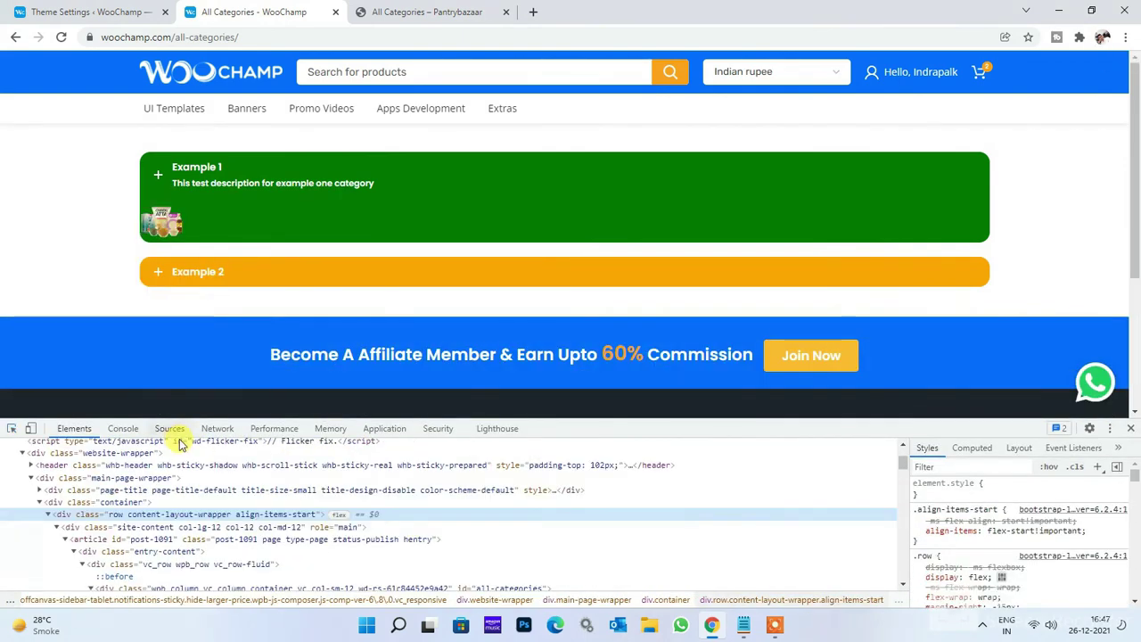
left_click(11, 428)
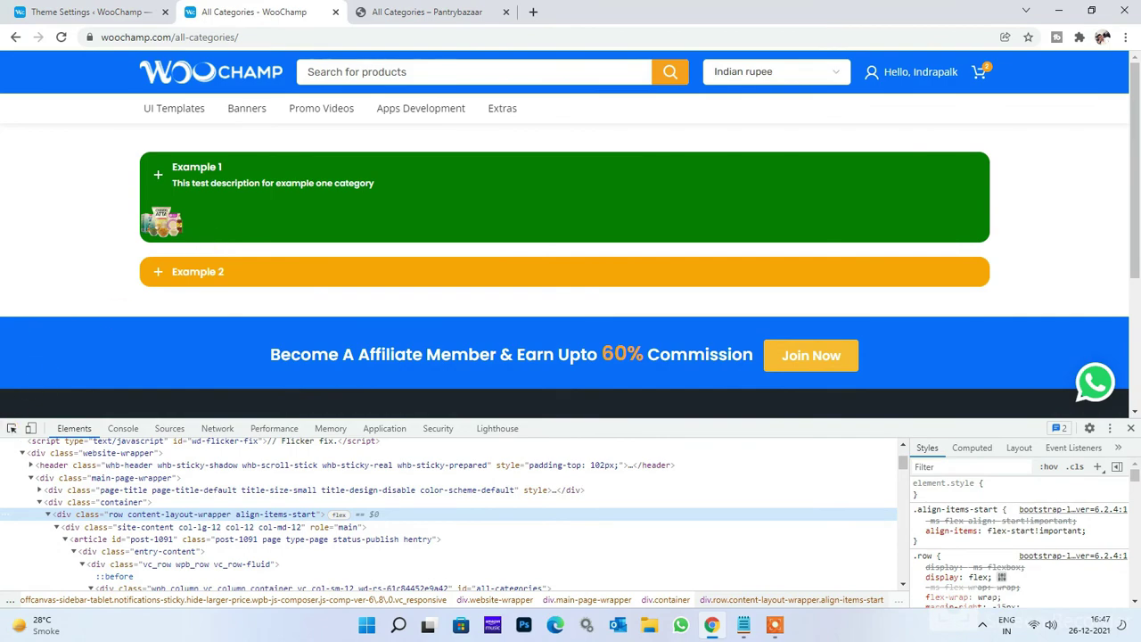
left_click(320, 172)
left_click(266, 493)
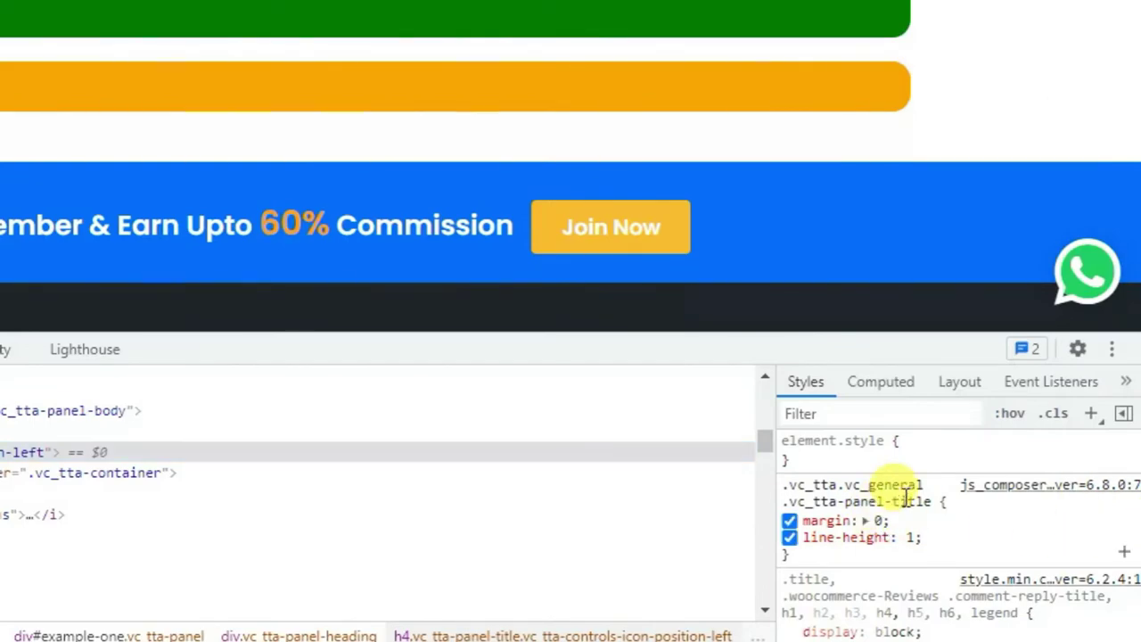
left_click(983, 509)
key("ctrl+c")
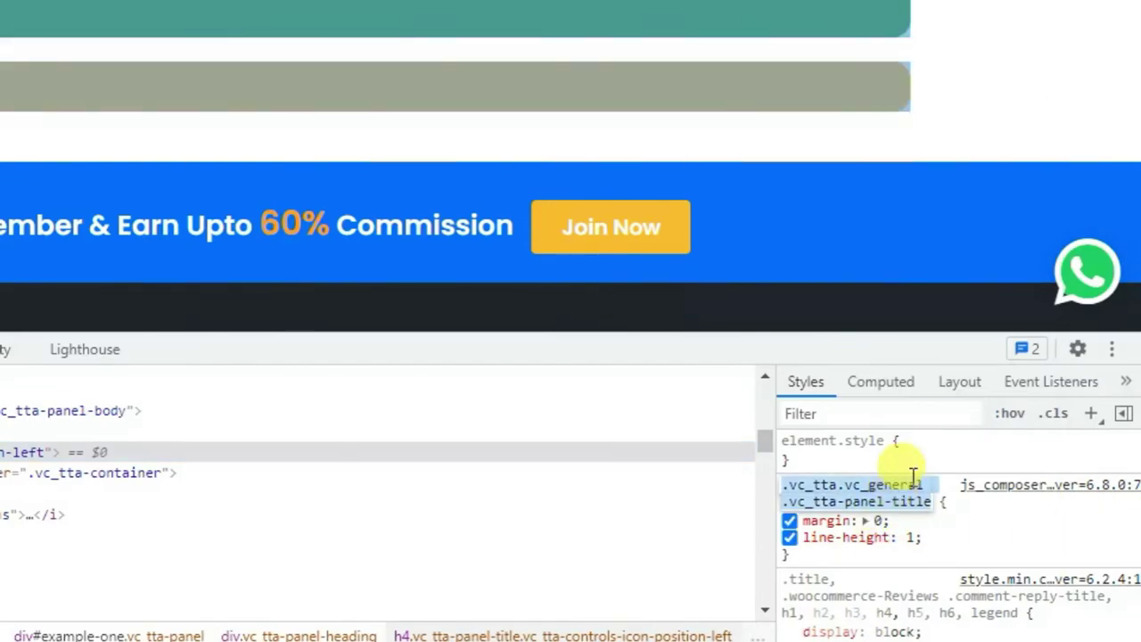
key("alt+Tab")
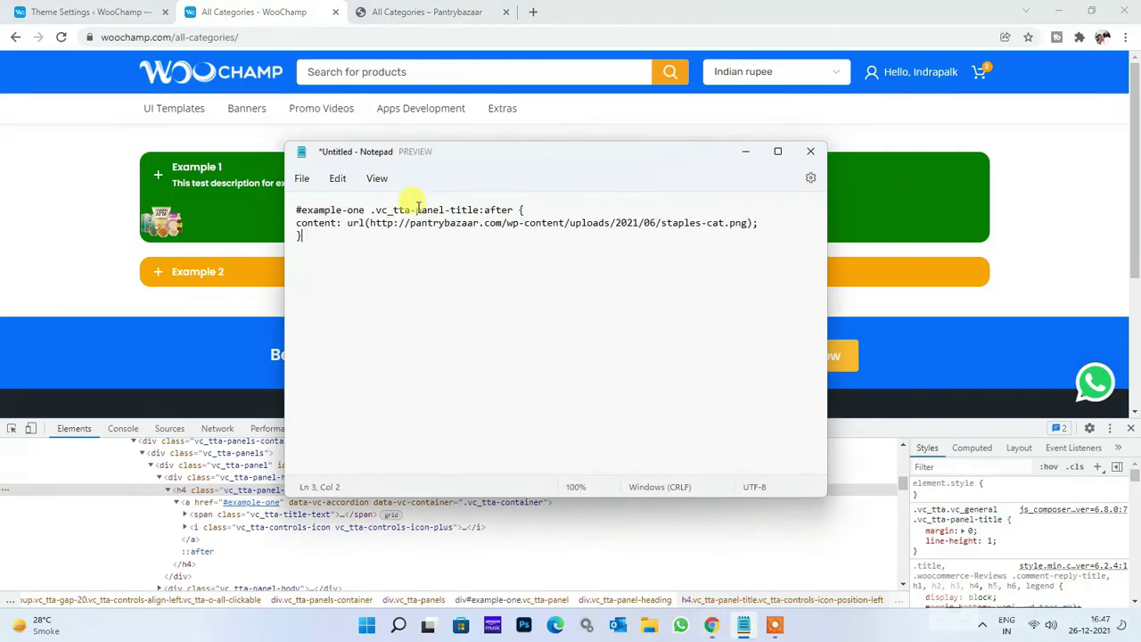
key("ctrl+a")
key("ctrl+v")
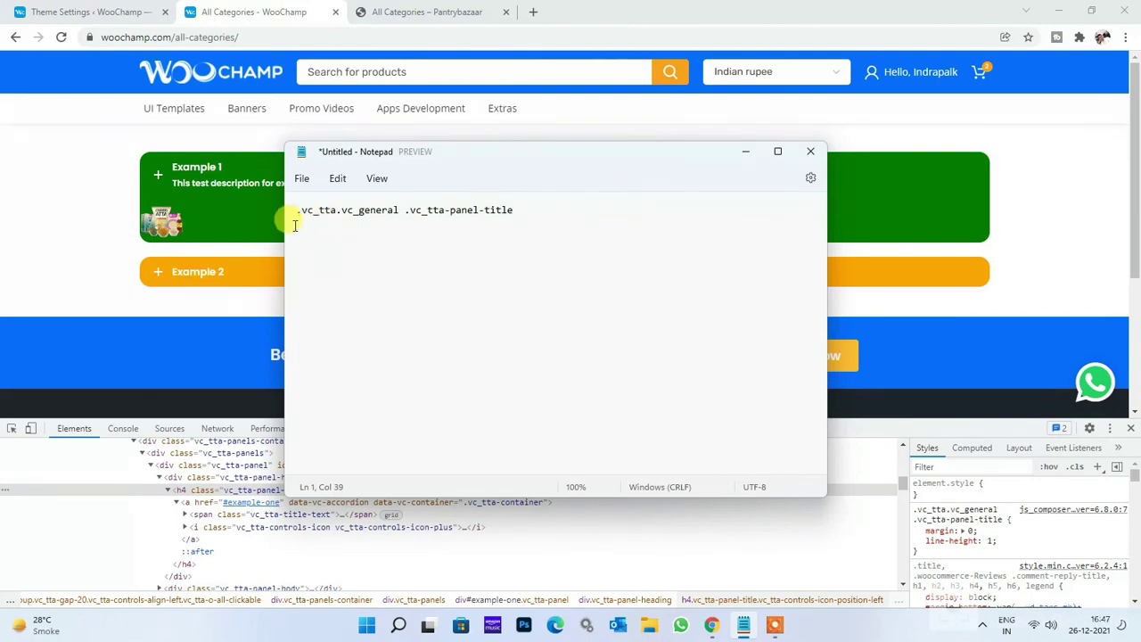
Step: Look up the accordion column's id in the markup and put #all-categories before the selector in Notepad
left_click(296, 211)
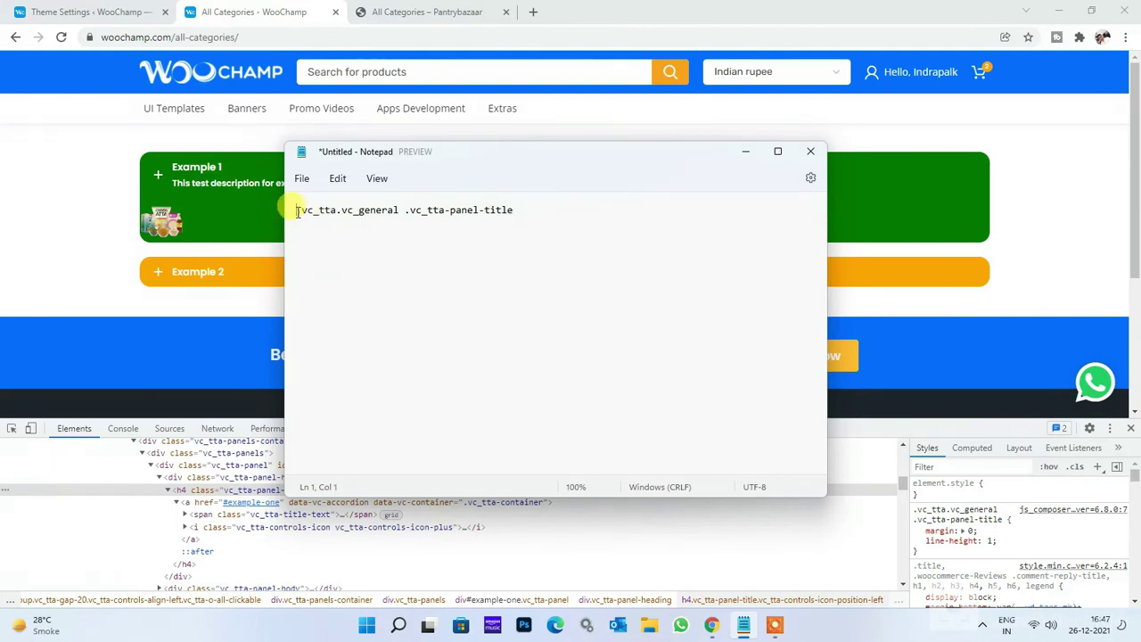
left_click(256, 486)
scroll(491, 502, "up", 3)
left_click(513, 502)
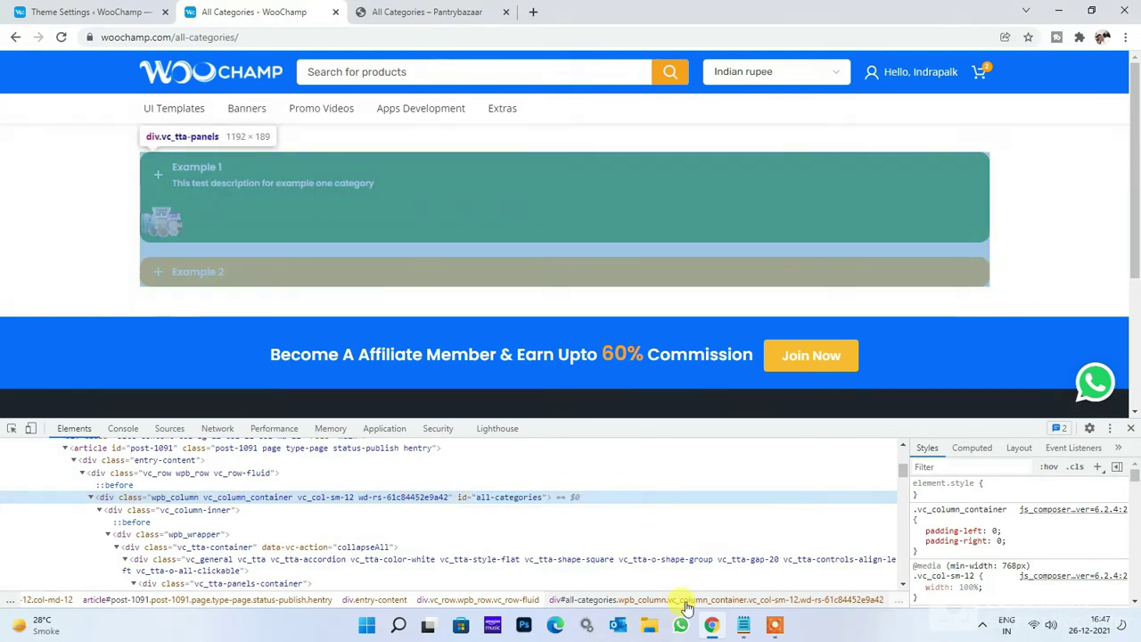
left_click(744, 625)
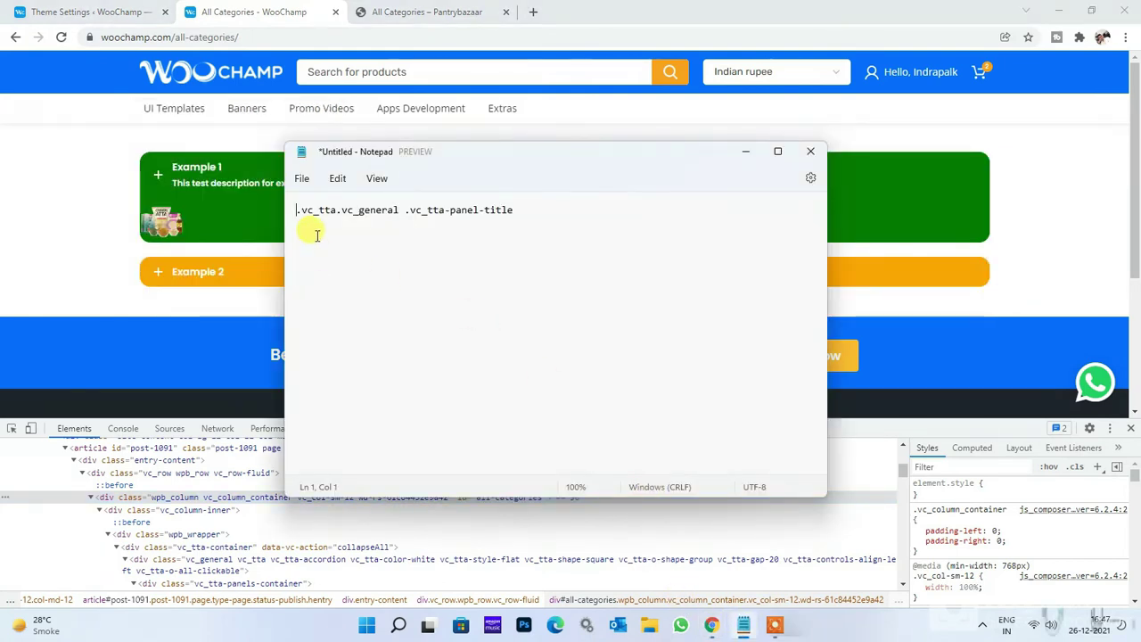
type("#all-categories")
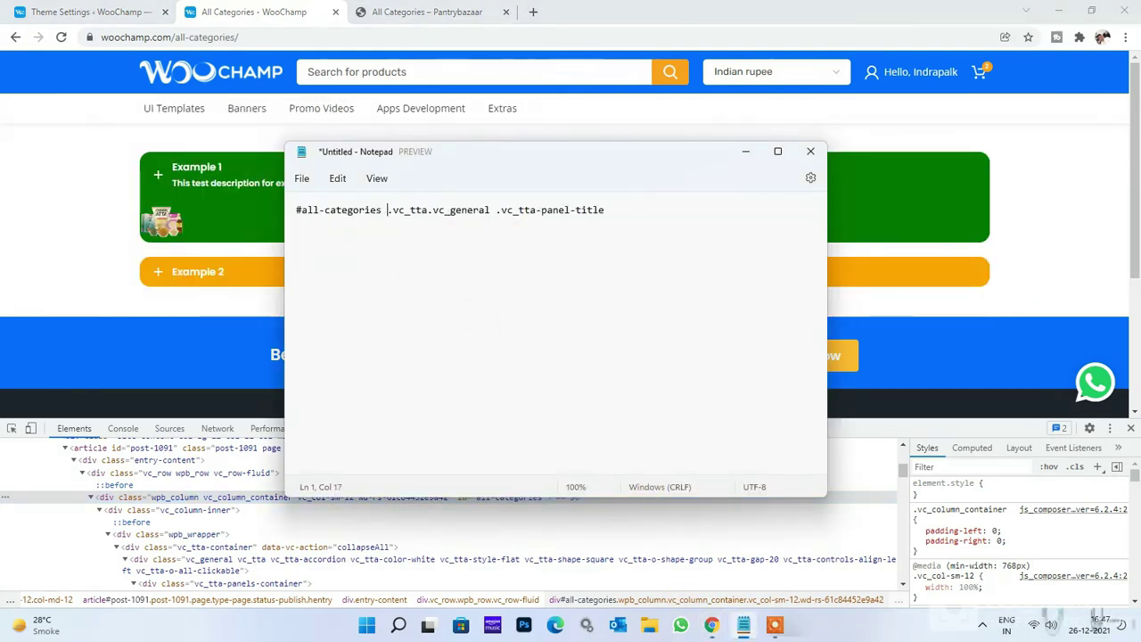
Step: Complete the #all-categories rule in braces with display: flex, align-items: center and justify-content: space-between
left_click(608, 209)
type("display: flex;")
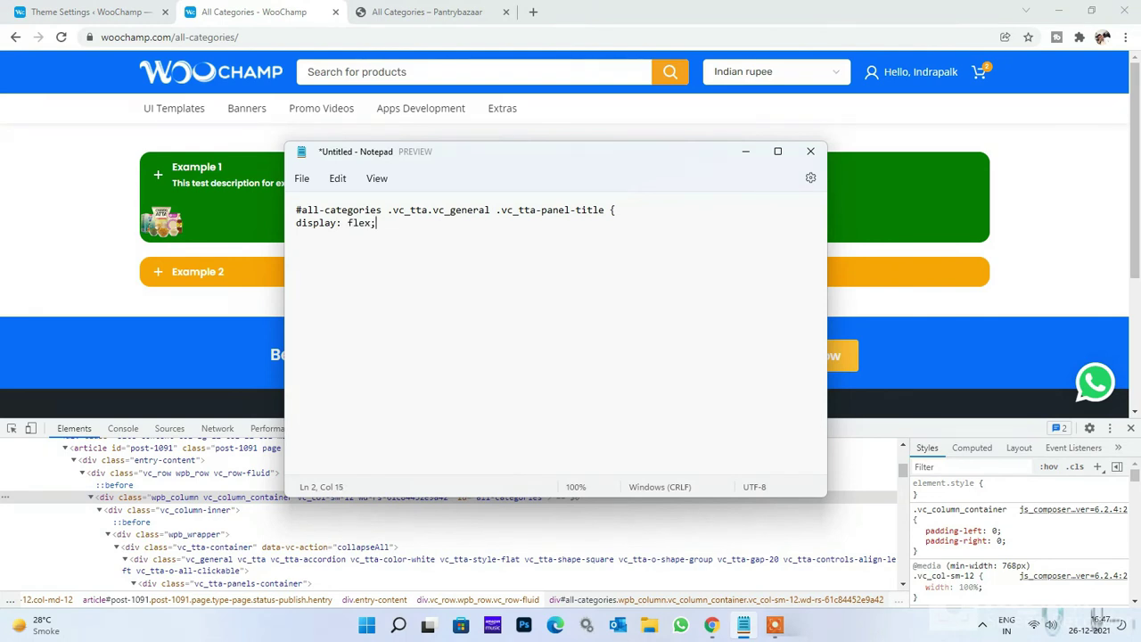
type("align-items: center;  }")
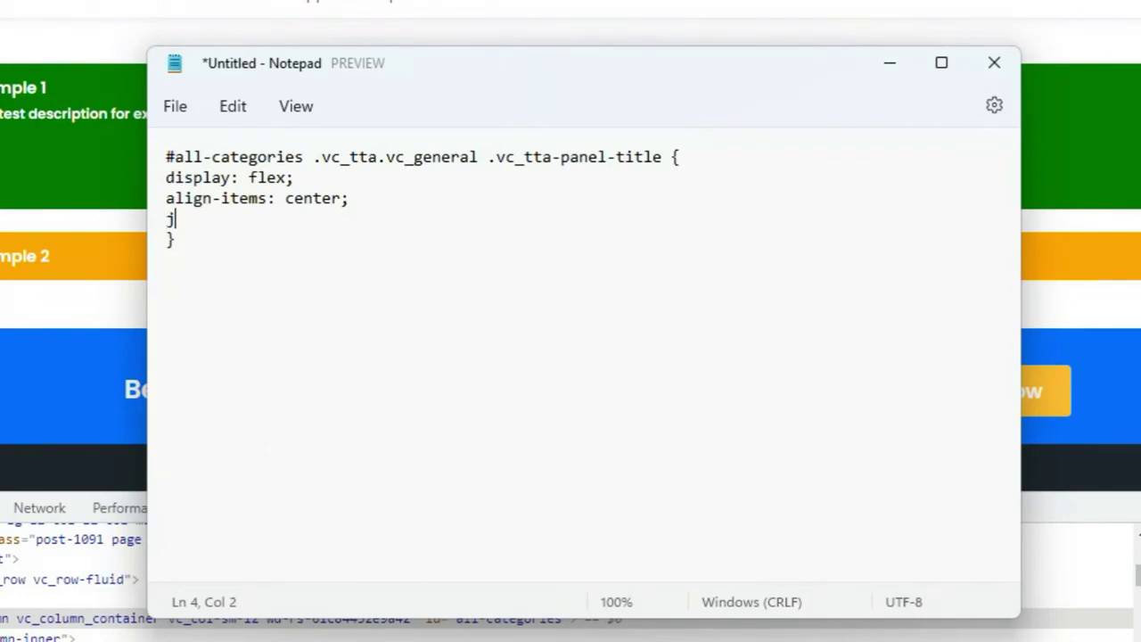
type("ustify-content")
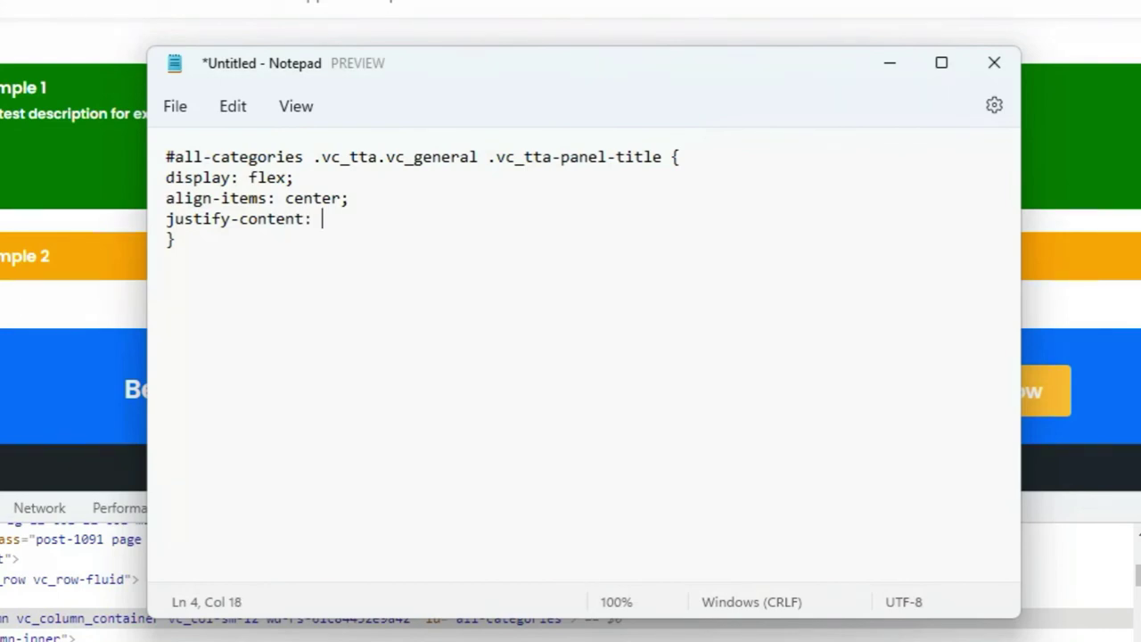
type(": space-between;")
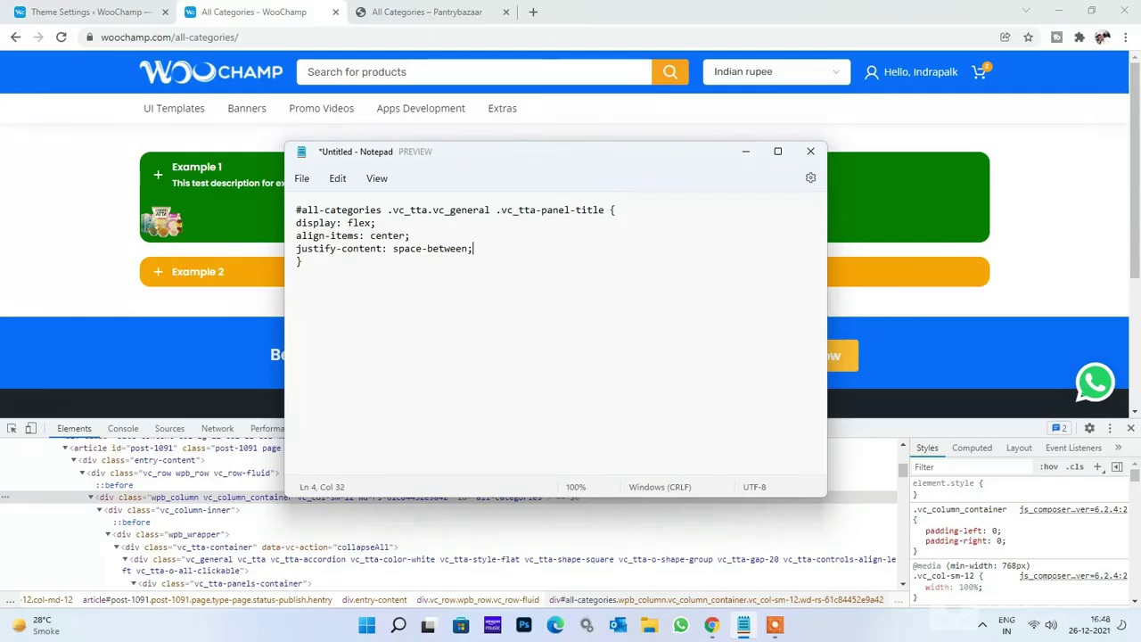
Step: Copy the #all-categories rule from Notepad, paste it at the start of the Global Custom CSS and save the options
left_click(182, 237)
left_click_drag(182, 237, 64, 82)
key("ctrl+c")
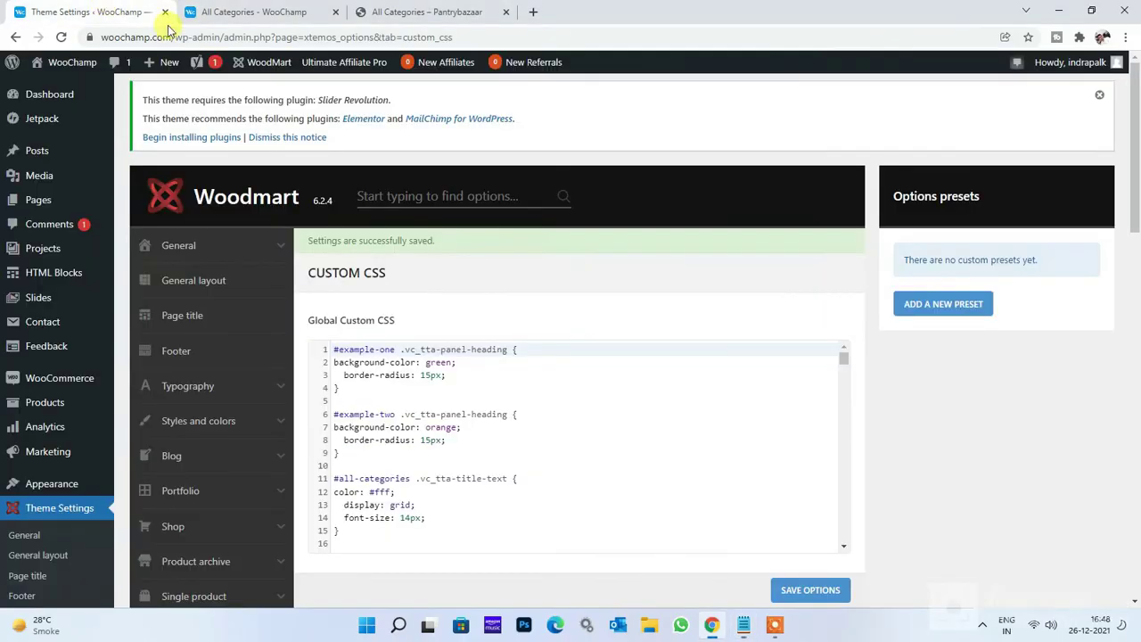
left_click(152, 12)
left_click(335, 349)
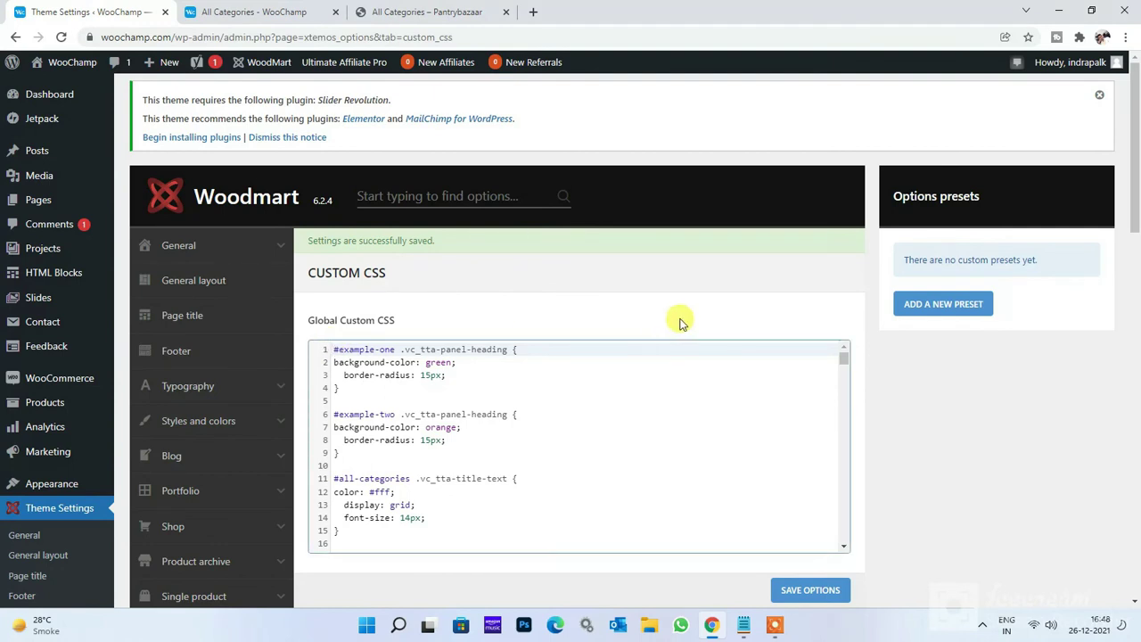
key("Return")
key("Return")
key("Up")
key("ctrl+v")
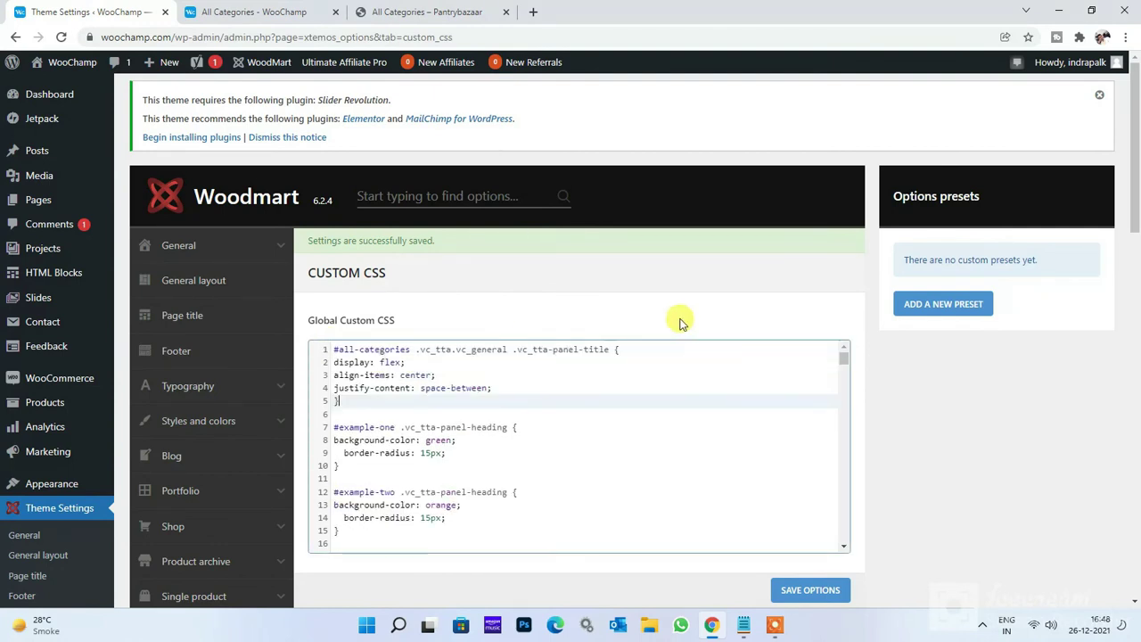
left_click(805, 590)
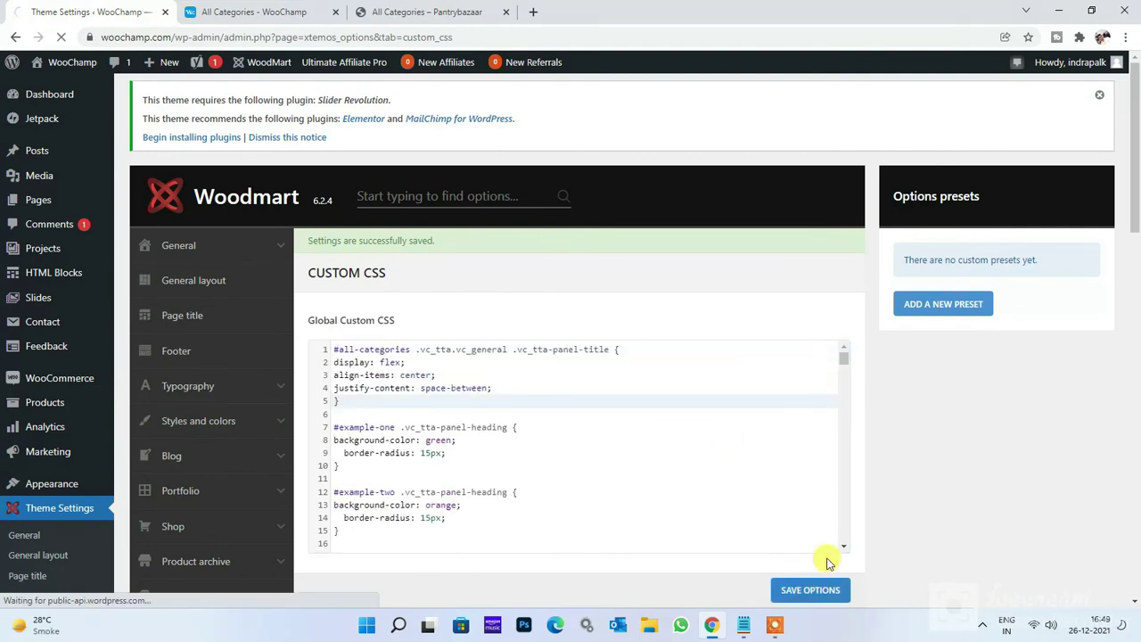
Step: Reload the All Categories page to check the category image's alignment in the Example 1 heading
left_click(238, 10)
left_click(317, 37)
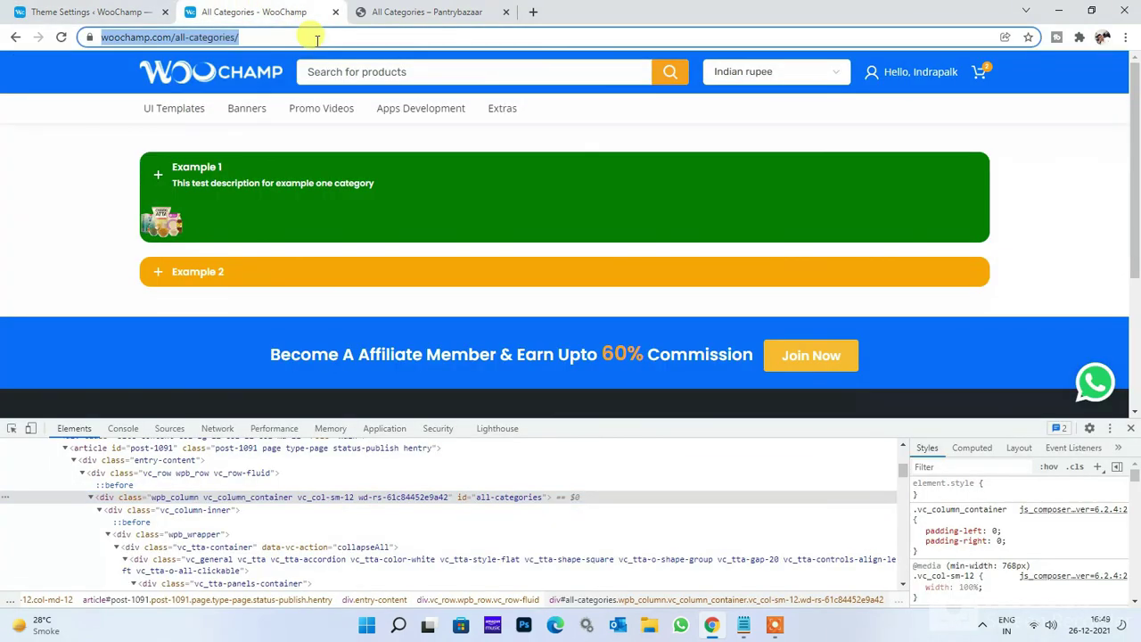
key("Return")
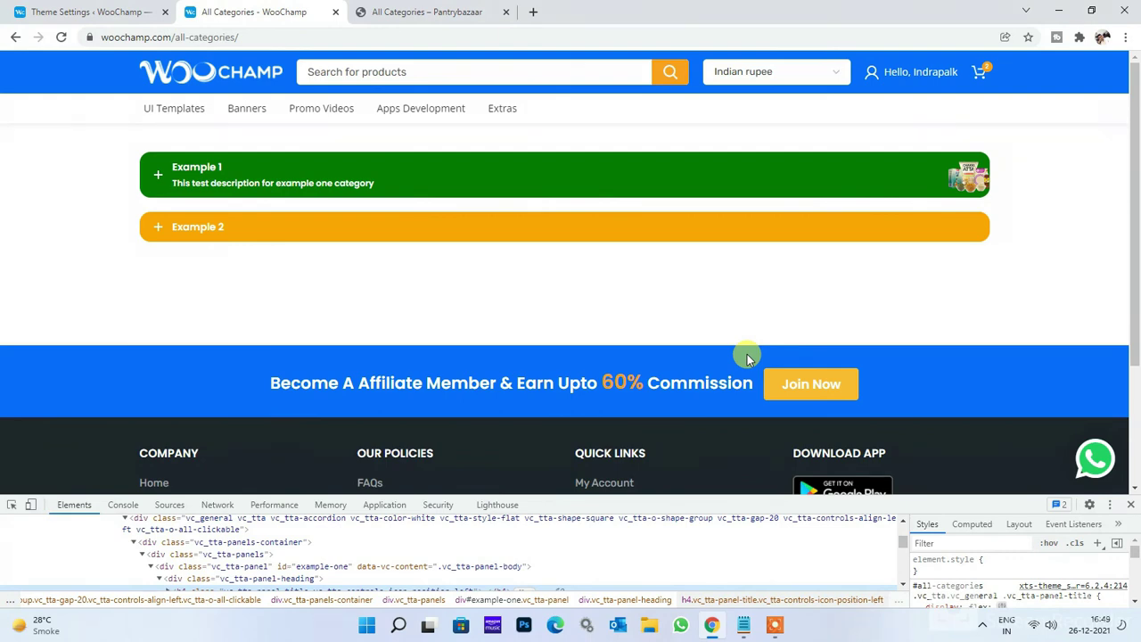
Step: Add padding: 15px; to the #all-categories panel title rule in the Global Custom CSS and save the options
left_click(134, 11)
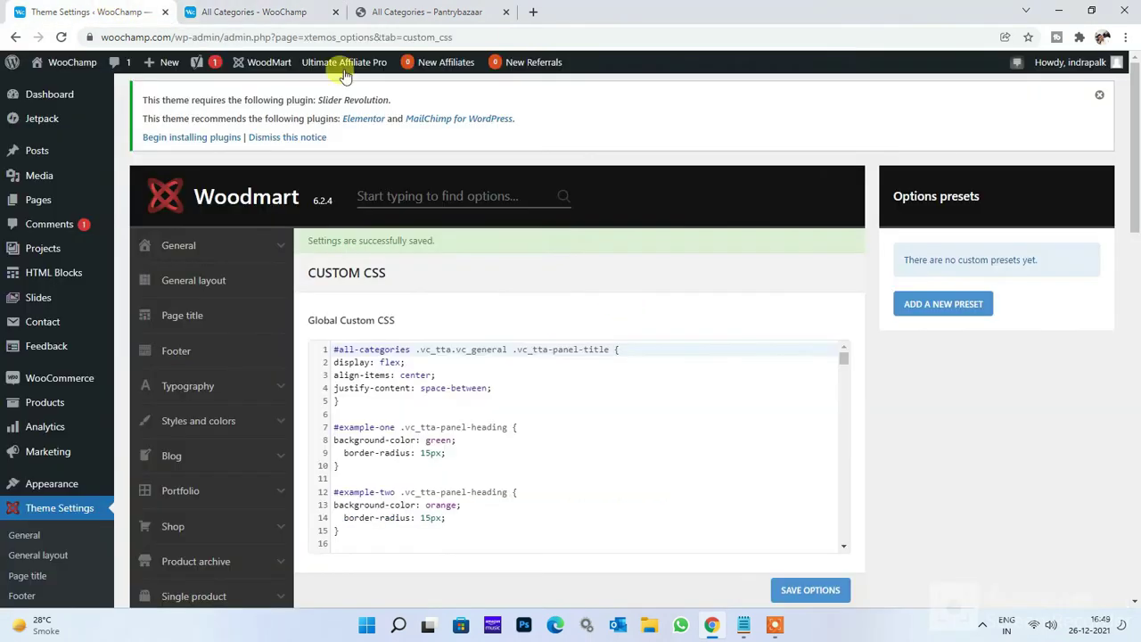
left_click(502, 387)
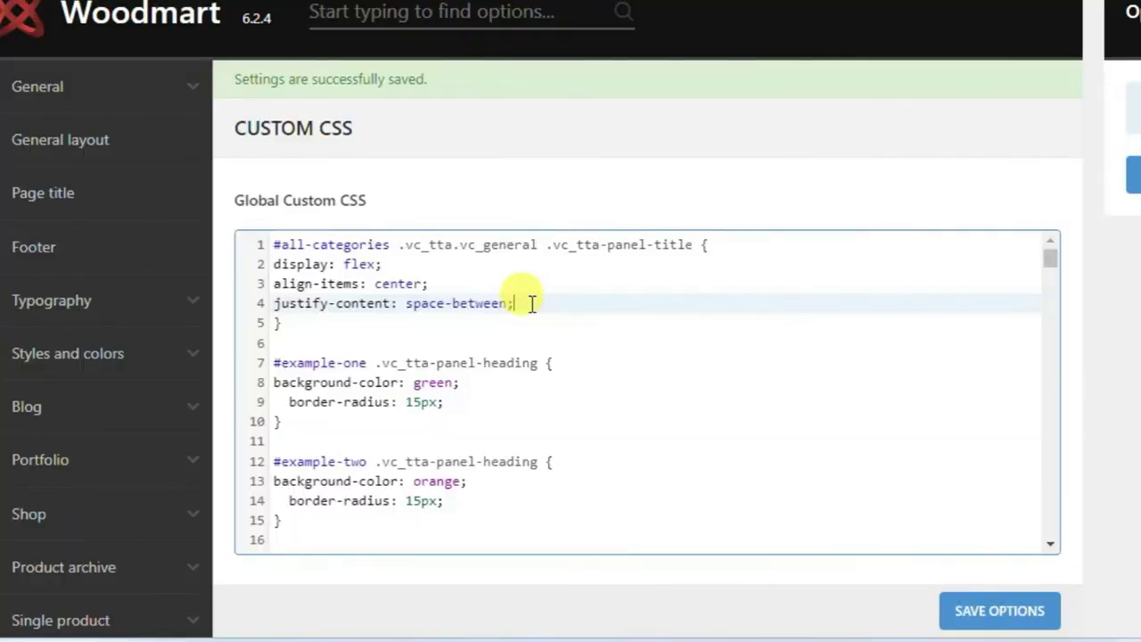
key("Return")
type("padding")
key("Return")
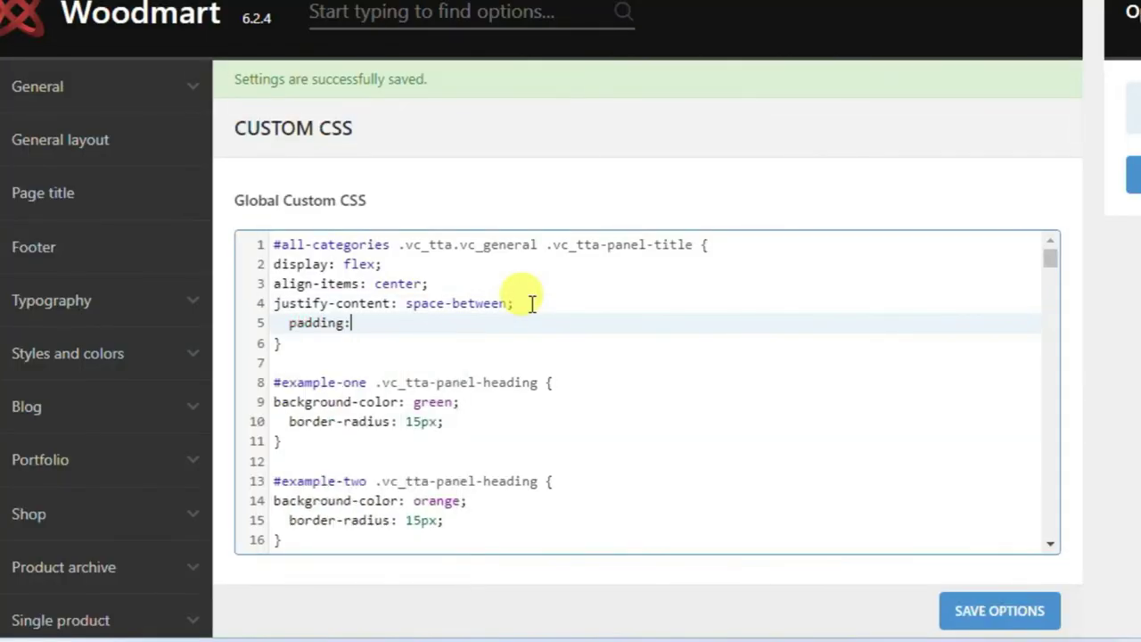
type("15px;")
left_click(996, 613)
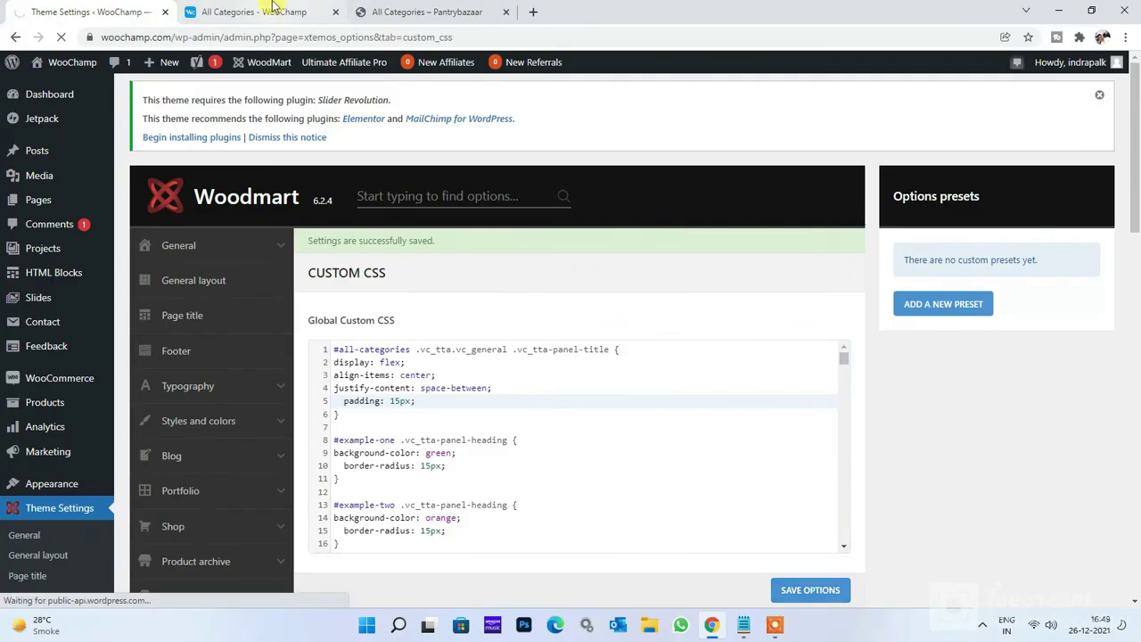
Step: Reload the WooChamp All Categories page to check the heading padding and expand the Example 2 section
left_click(274, 7)
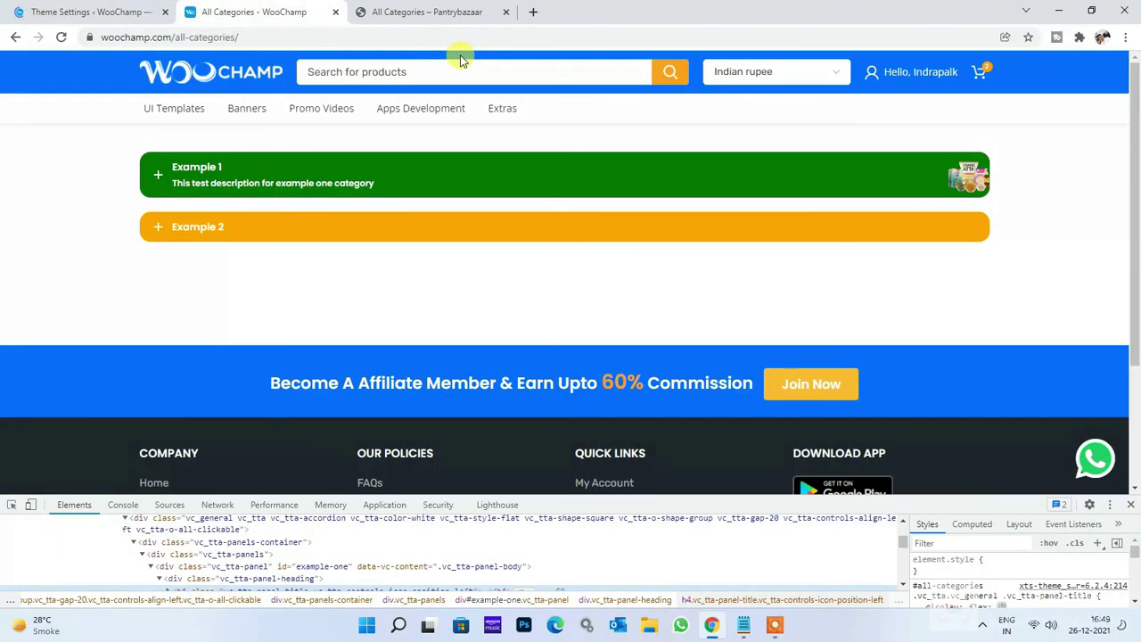
left_click(469, 36)
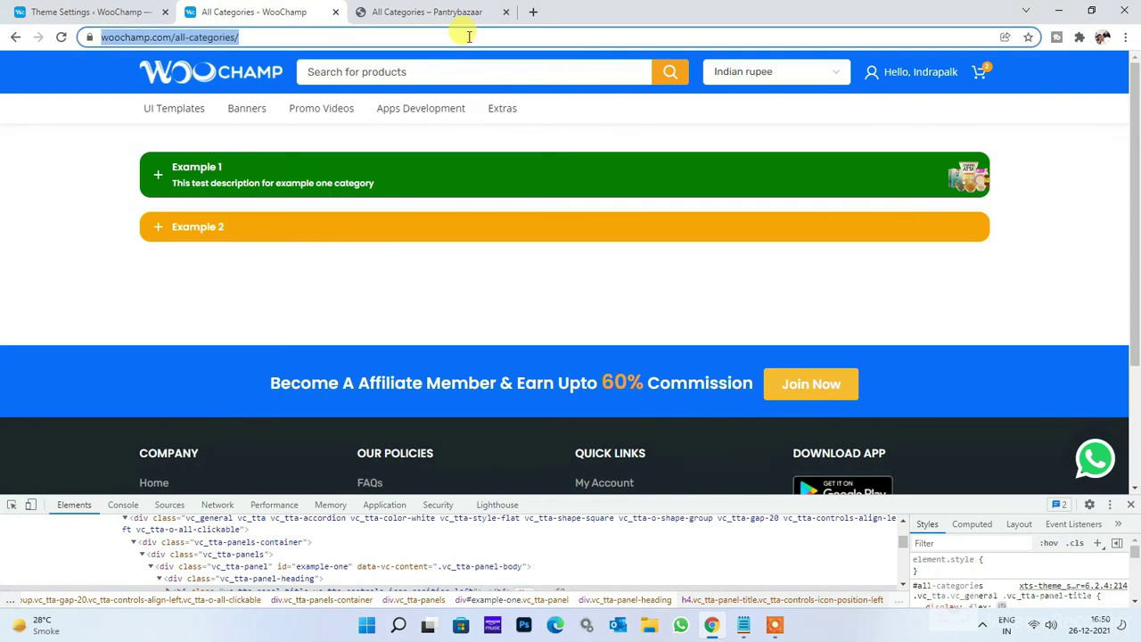
key("Return")
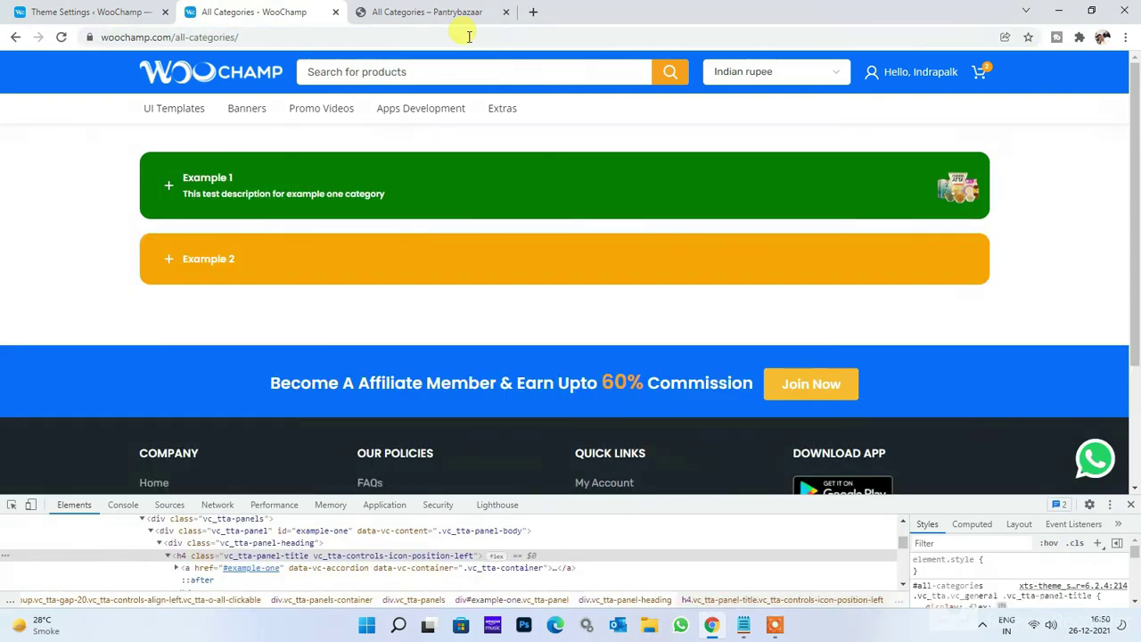
left_click(184, 260)
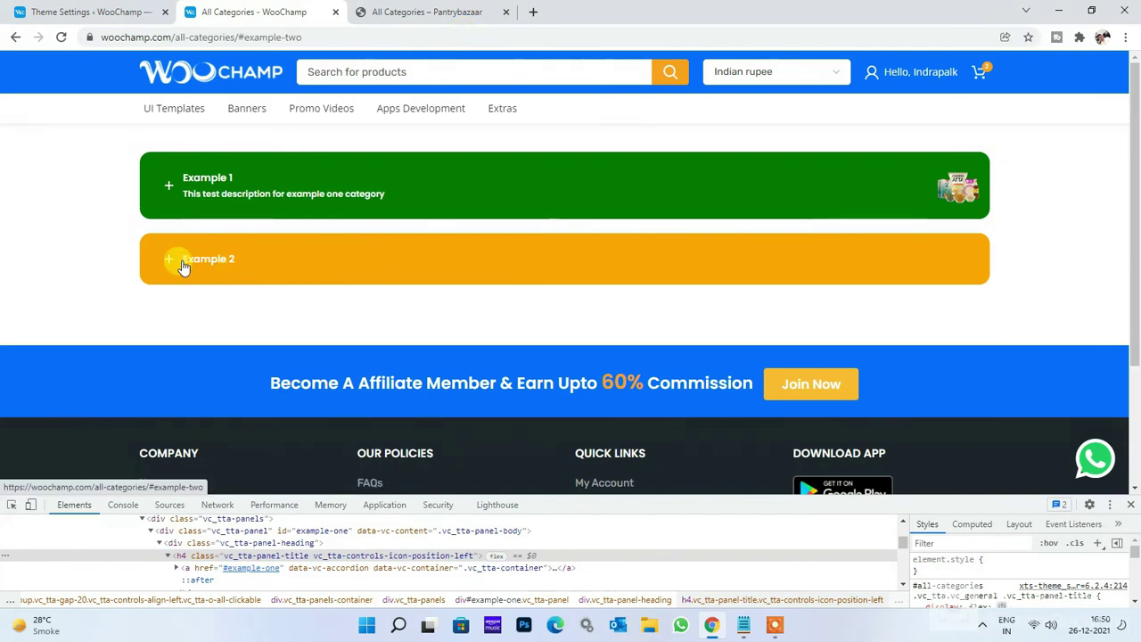
Step: Duplicate the #example-one .vc_tta-title-text:after rule directly below the original in the Global Custom CSS
left_click(98, 7)
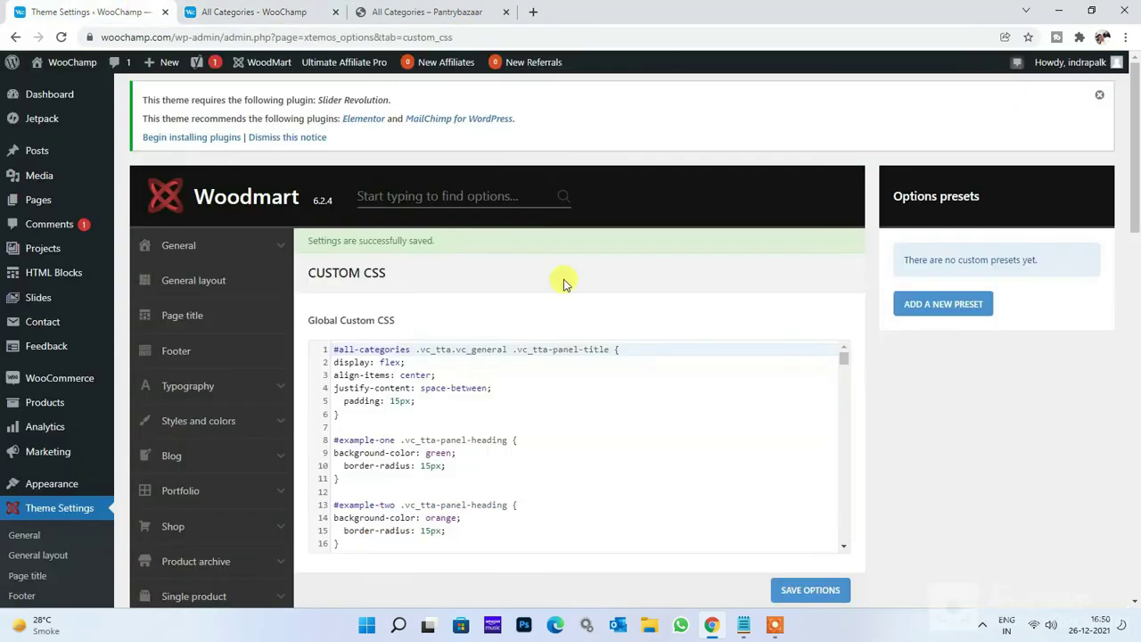
scroll(526, 277, "down", 5)
scroll(477, 272, "down", 4)
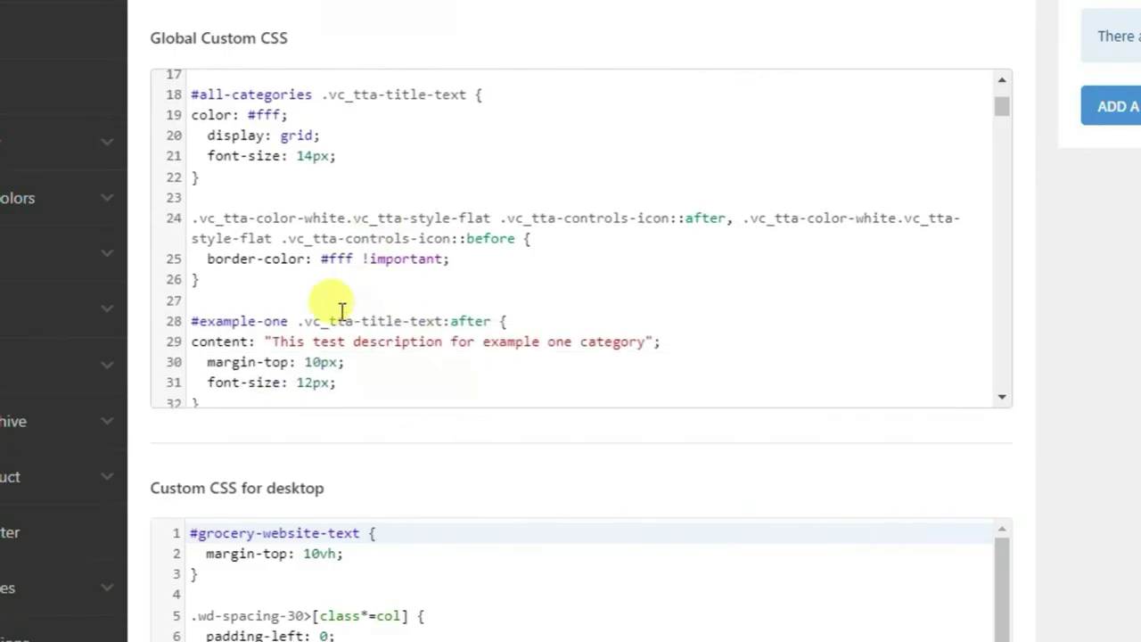
left_click_drag(395, 214, 363, 215)
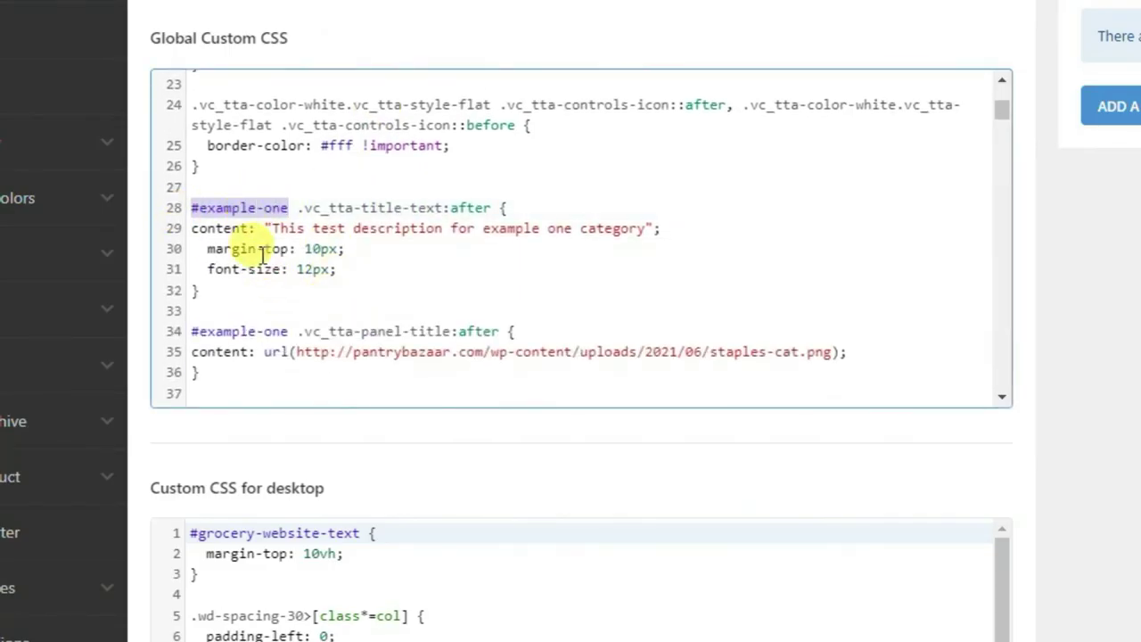
left_click_drag(201, 290, 172, 207)
key("ctrl+c")
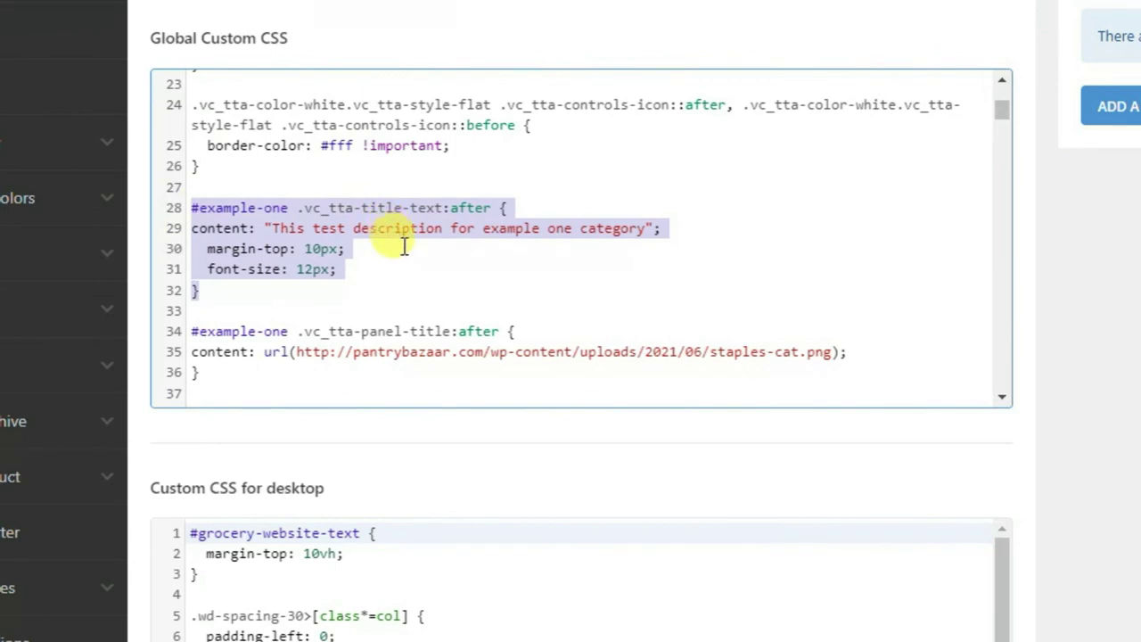
left_click(254, 292)
key("Down")
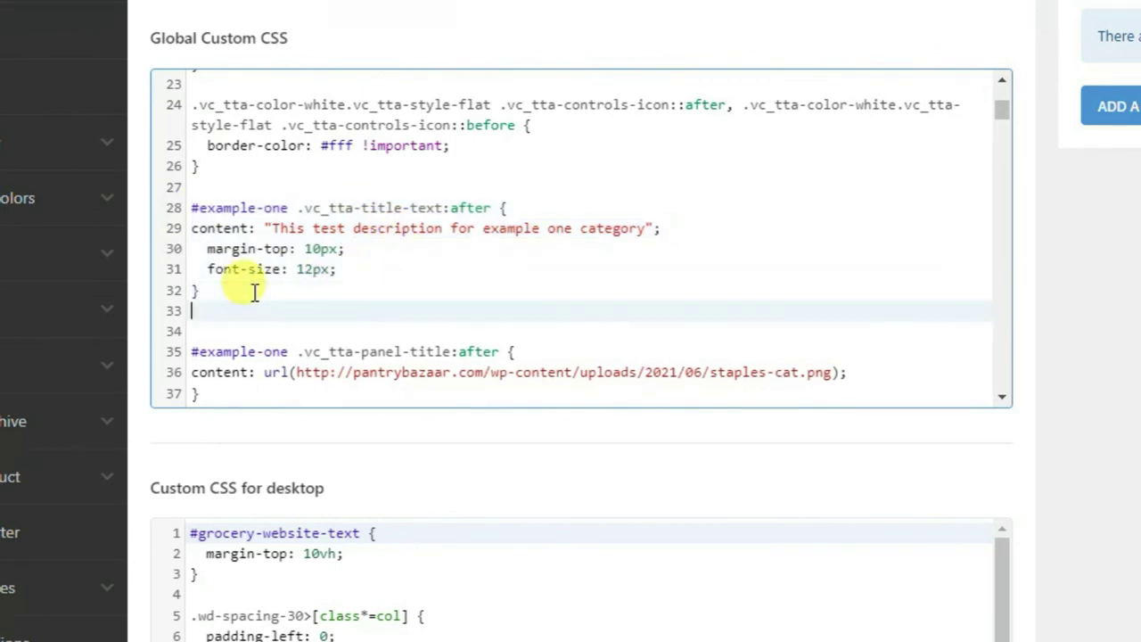
key("Return")
key("ctrl+v")
Step: Change the copied title-text rule's selector to #example-two and its content to "This test description for example two category"
double_click(276, 314)
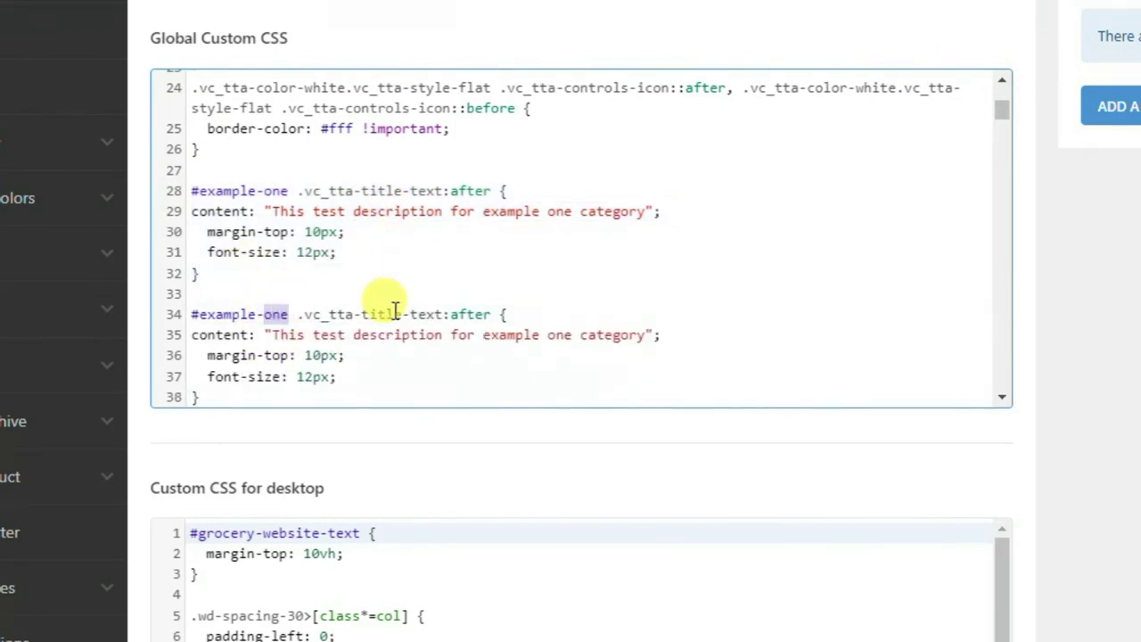
type("two")
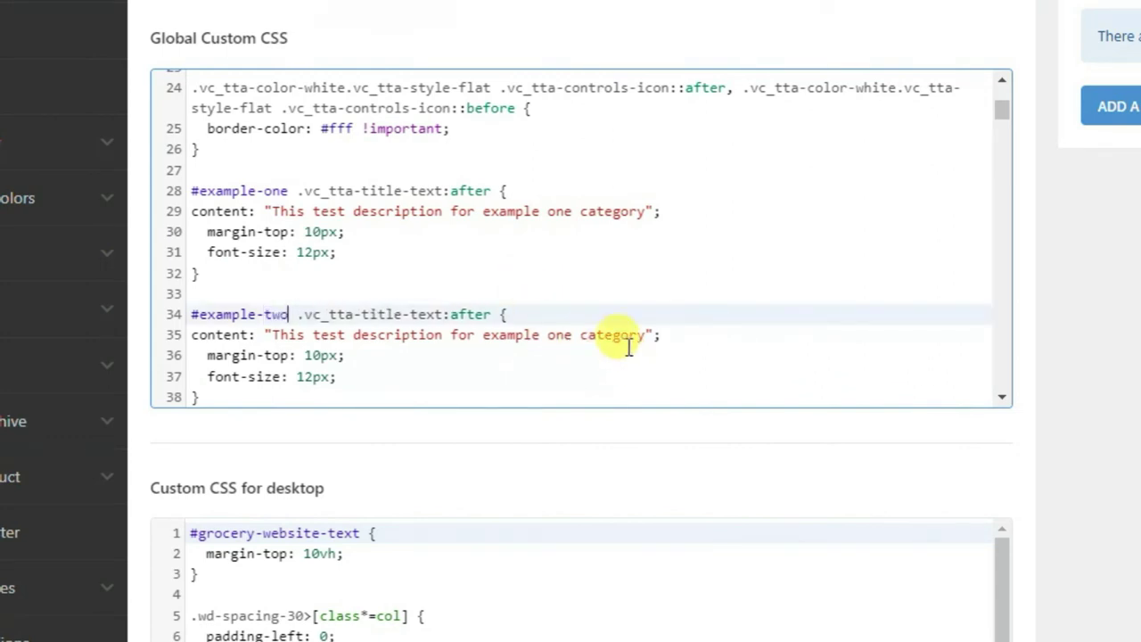
left_click(550, 334)
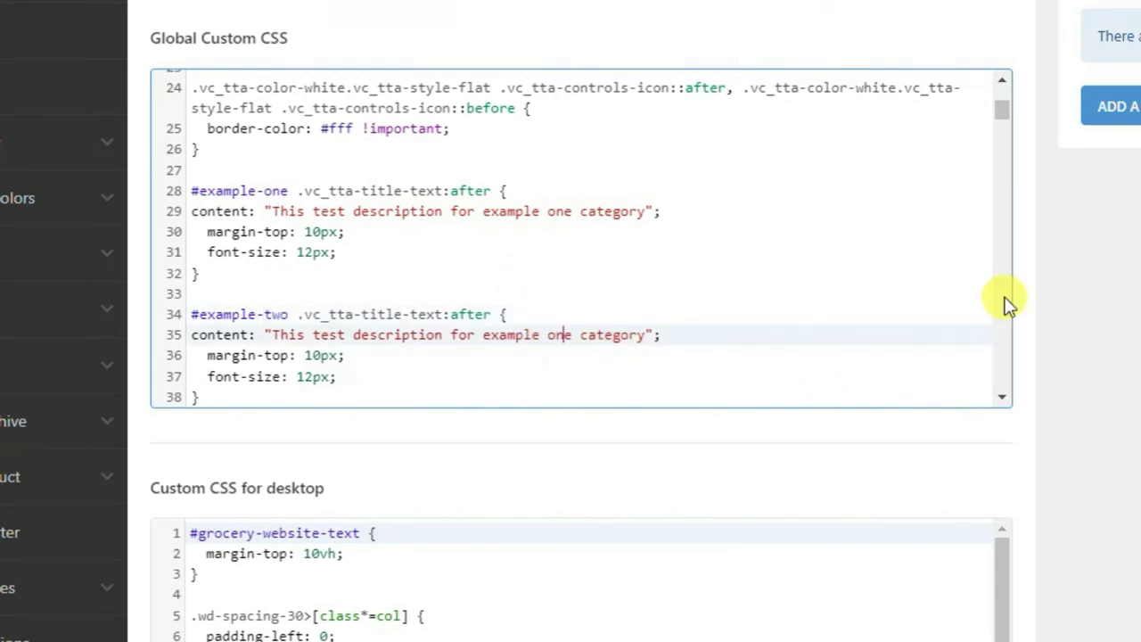
key("ctrl+Left")
key("ctrl+shift+Right")
type("two")
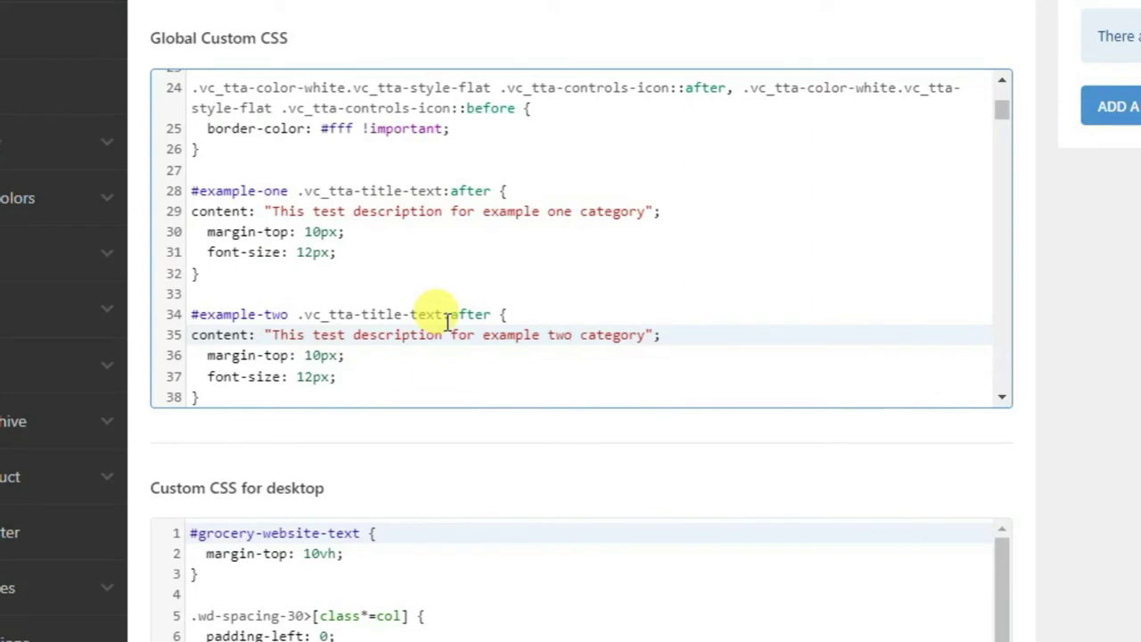
Step: Duplicate the #example-one .vc_tta-panel-title:after image rule below the original and change the copy's selector to #example-two
scroll(535, 299, "down", 2)
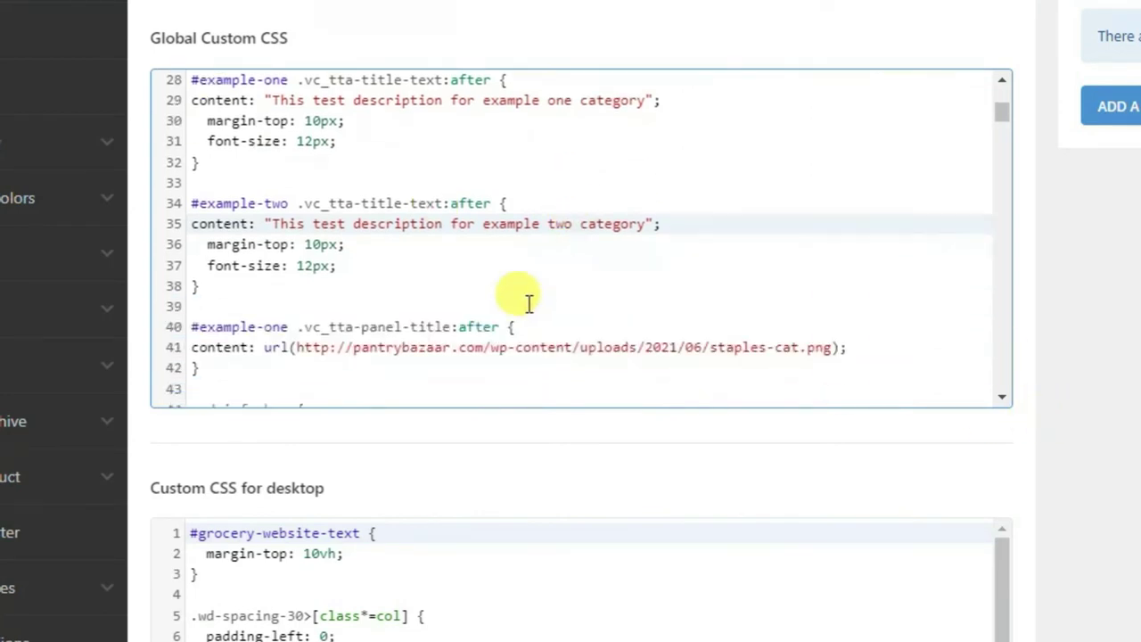
left_click_drag(203, 366, 499, 306)
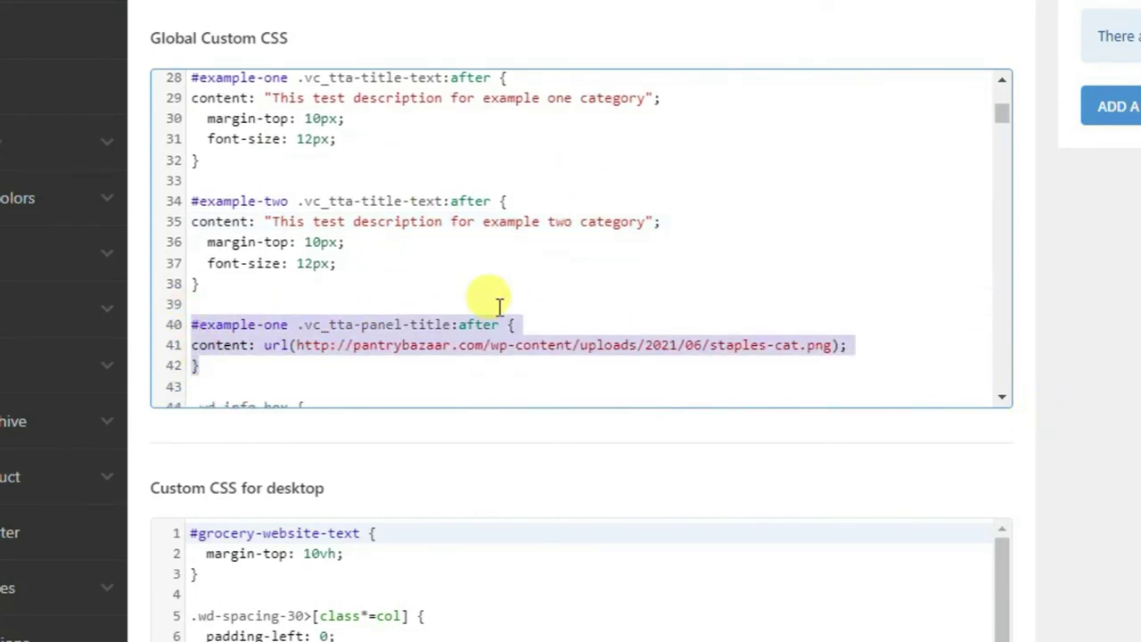
key("ctrl+c")
key("Right")
key("Down")
key("Return")
key("Return")
key("ctrl+v")
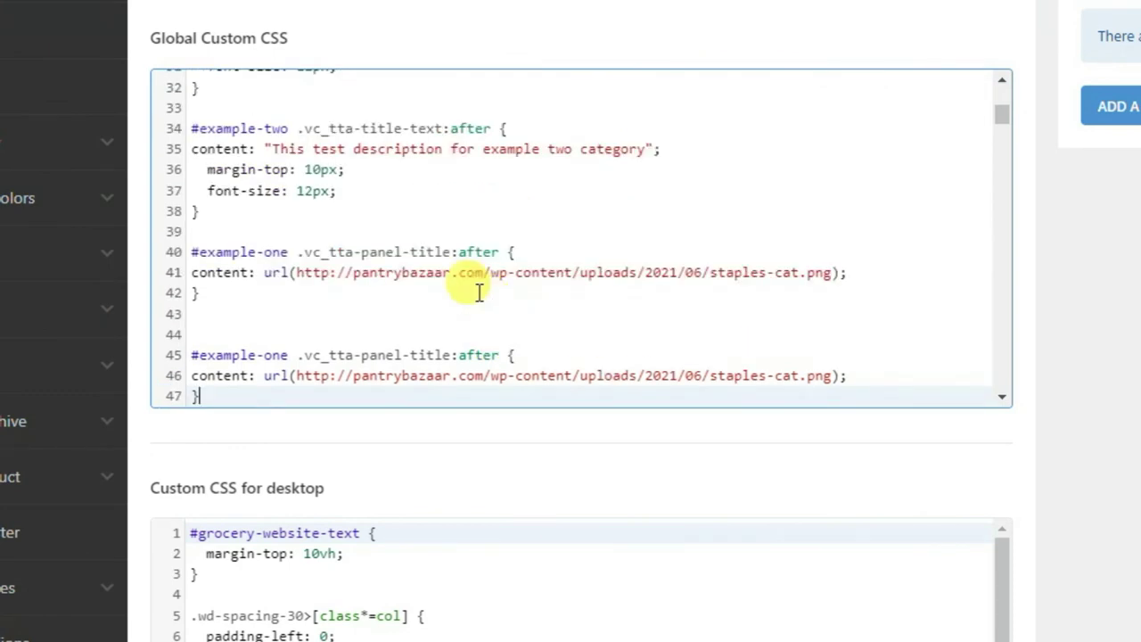
double_click(276, 358)
type("tw")
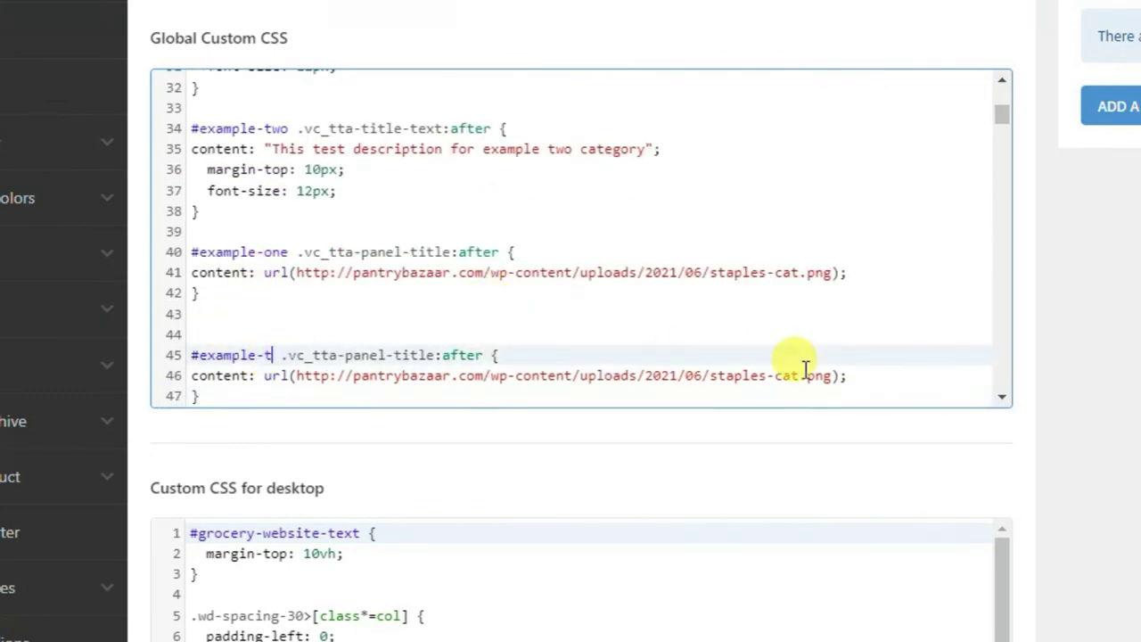
type("o")
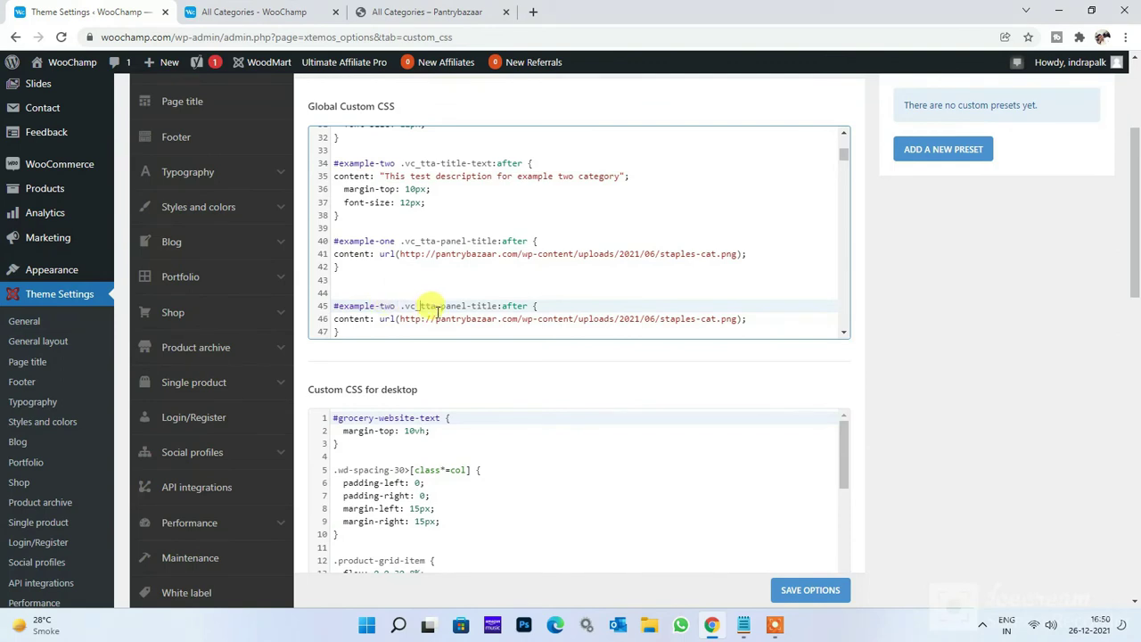
Step: Replace the #example-two image URL with the Snacks-Beverages-60.png address from Pantrybazaar's Snacks & Beverages heading and save the options
left_click_drag(737, 319, 400, 319)
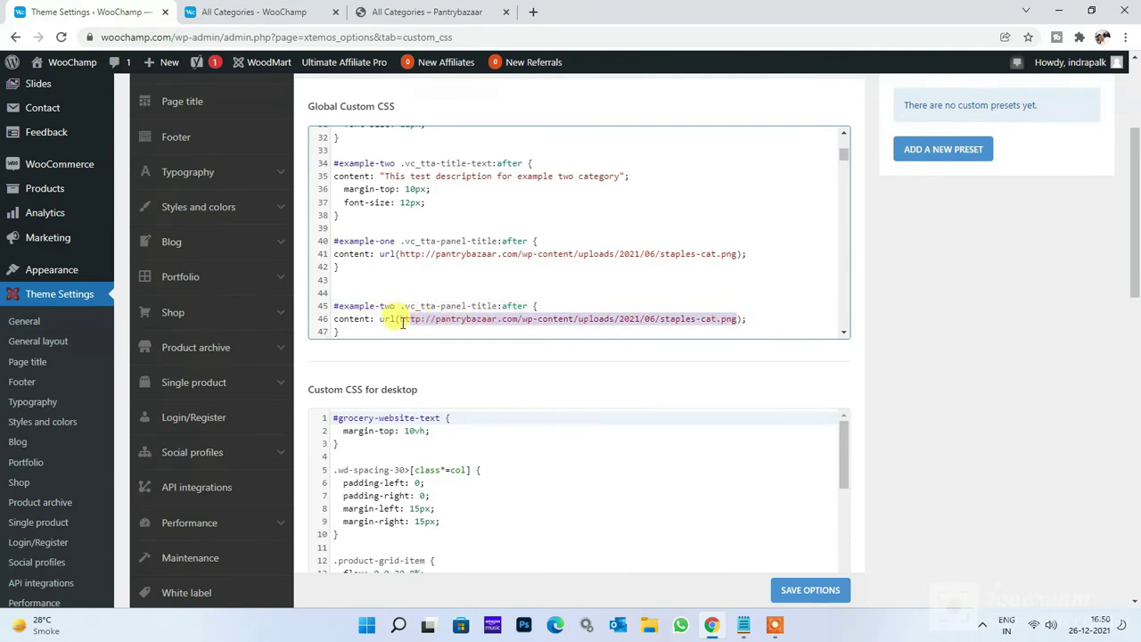
left_click(407, 10)
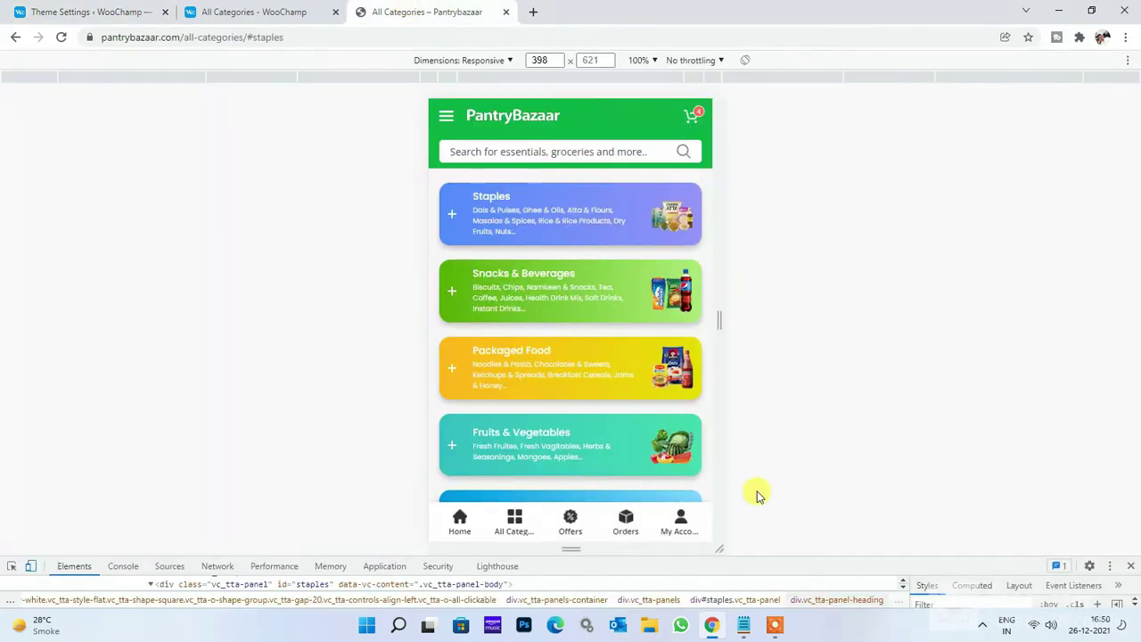
key("ctrl+shift+c")
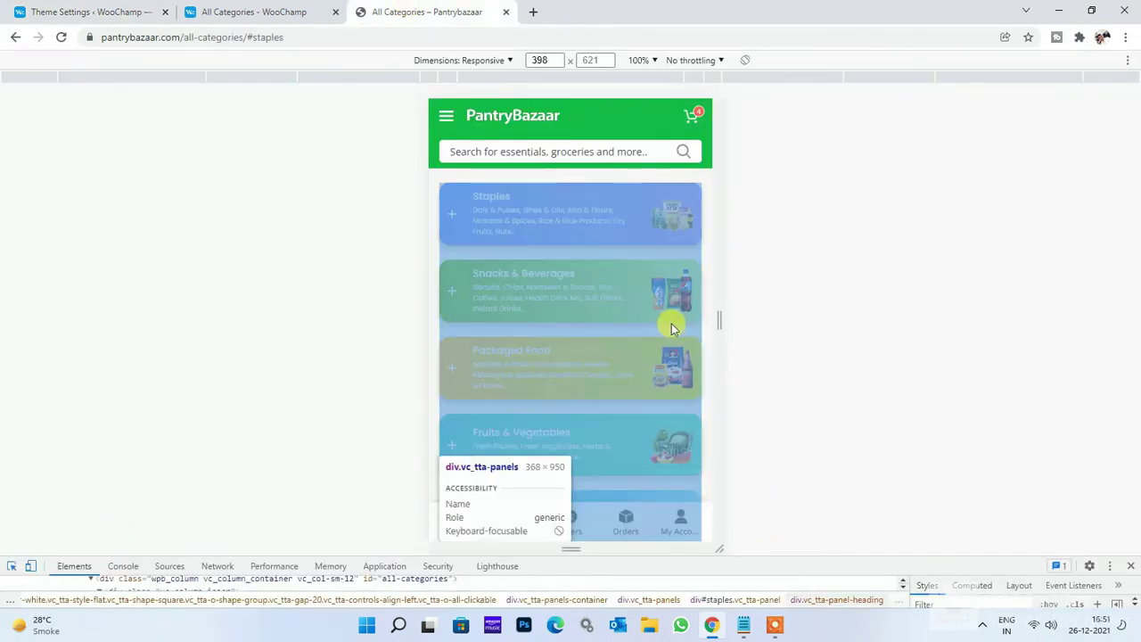
left_click(673, 268)
left_click_drag(866, 556, 892, 393)
scroll(1086, 517, "up", 1)
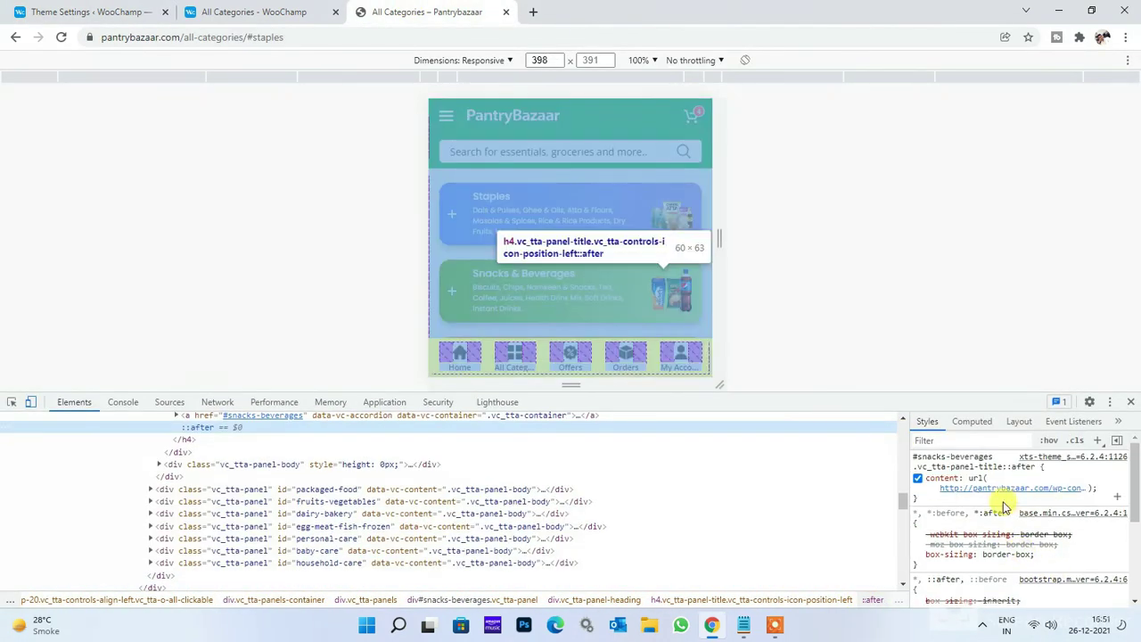
left_click(89, 12)
key("ctrl+v")
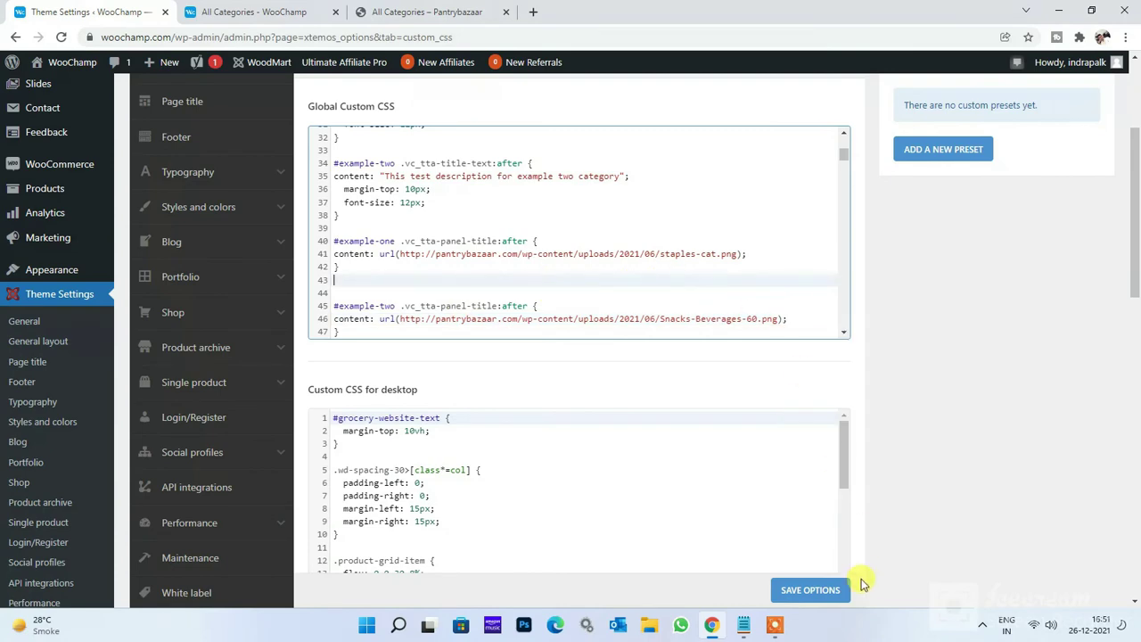
left_click(819, 594)
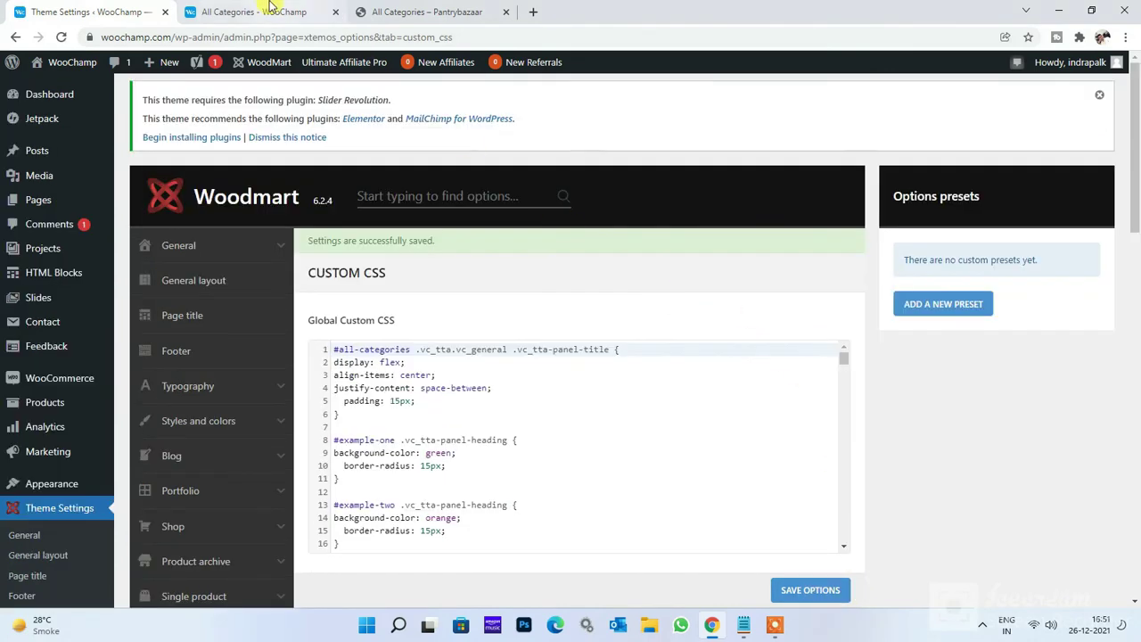
Step: Reload the WooChamp All Categories page and toggle the Example 1 and Example 2 sections to check their descriptions and images
left_click(268, 12)
left_click(358, 33)
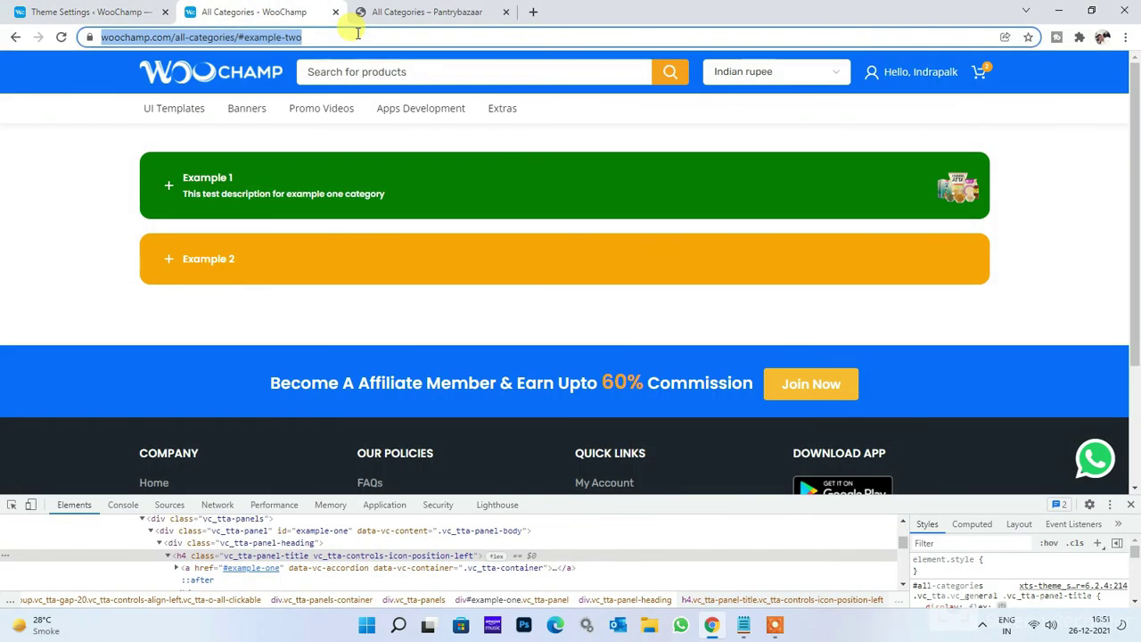
key("Return")
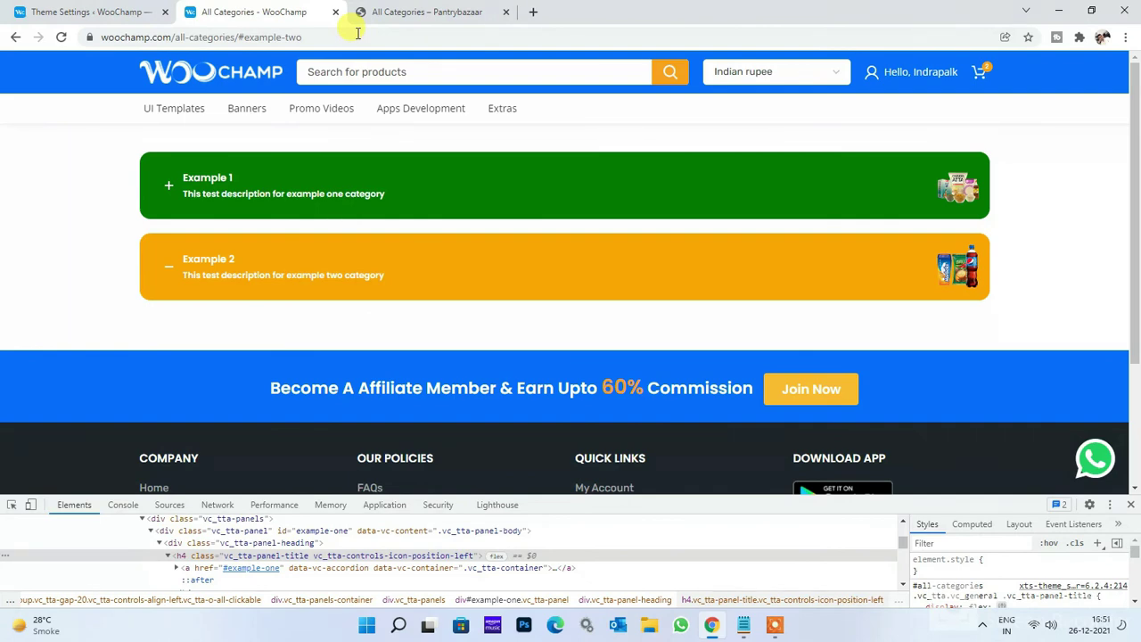
left_click(186, 178)
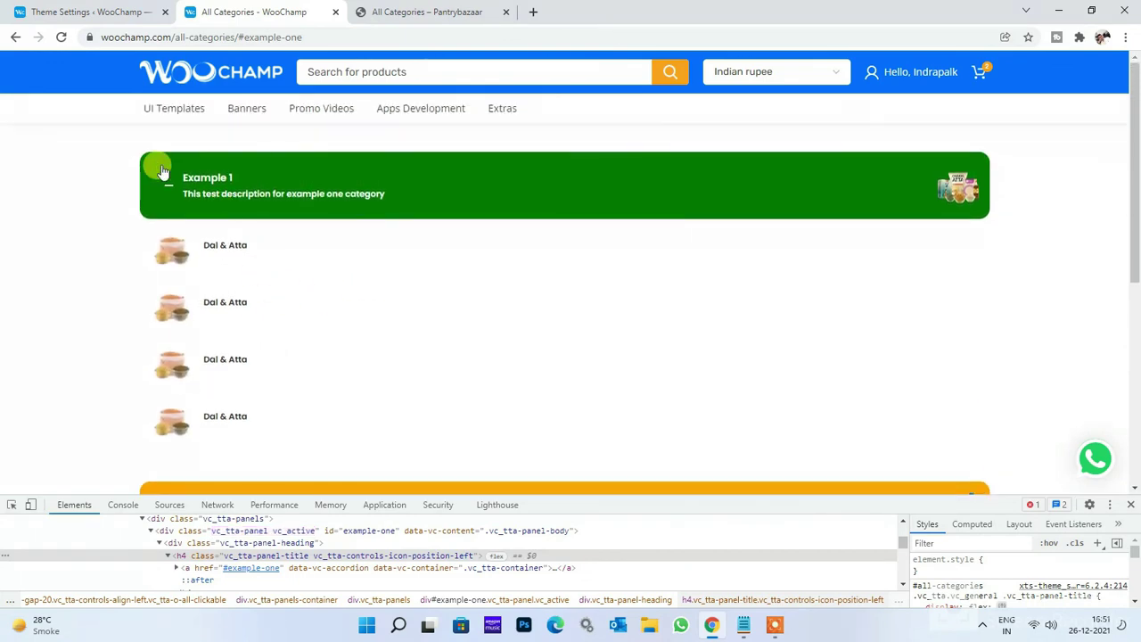
left_click(267, 200)
left_click(189, 261)
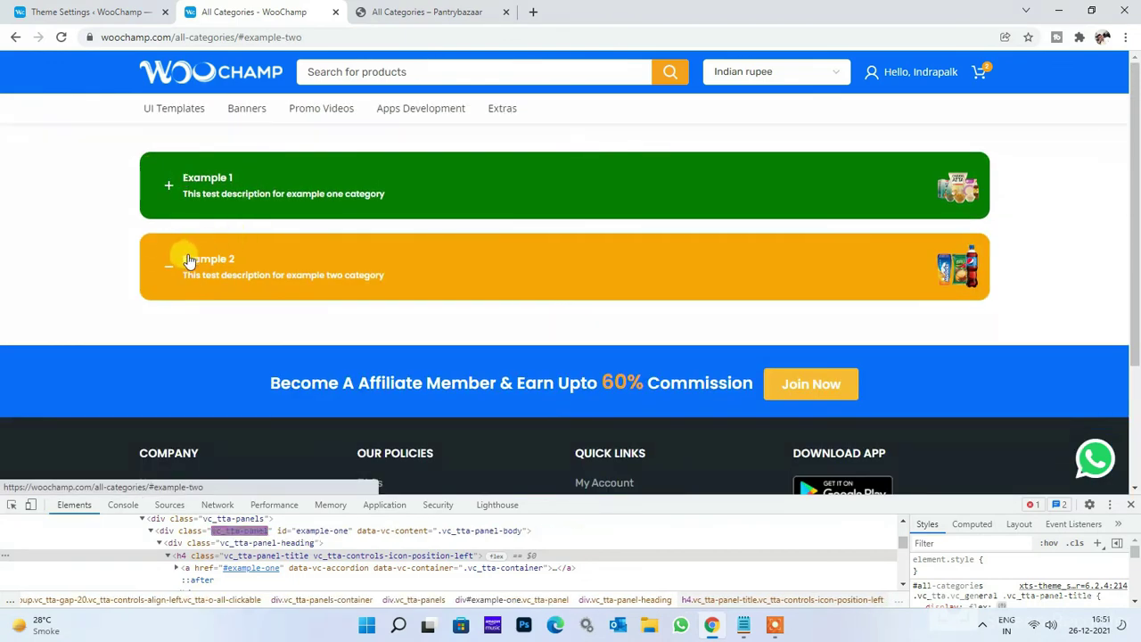
Step: Expand and collapse the Staples section on the Pantrybazaar All Categories page for comparison
left_click(468, 11)
left_click(495, 212)
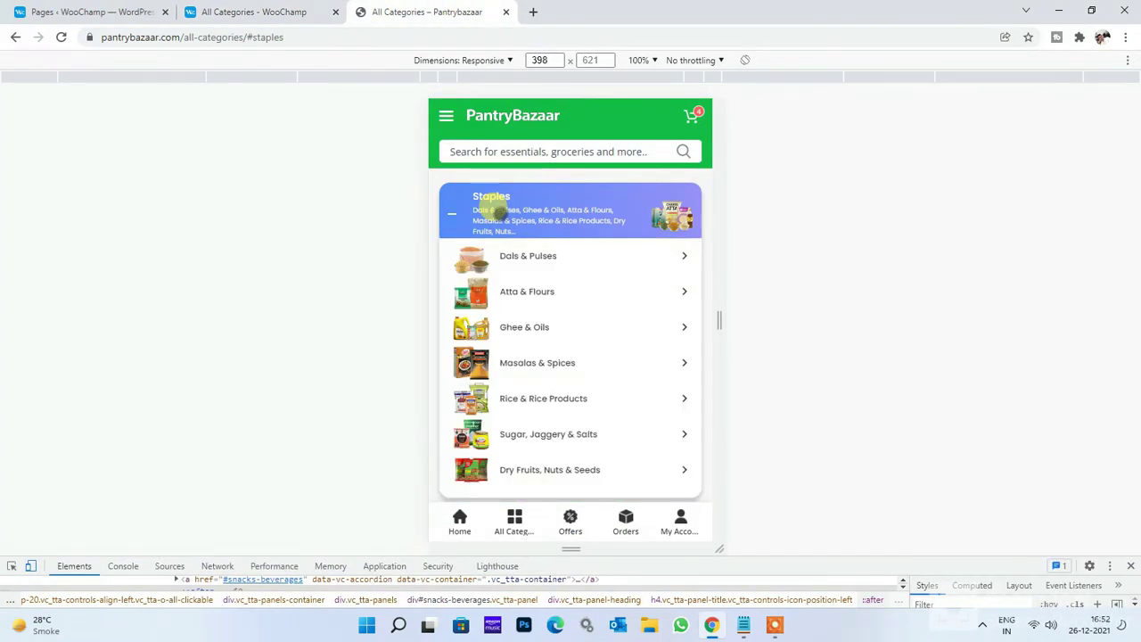
left_click(496, 211)
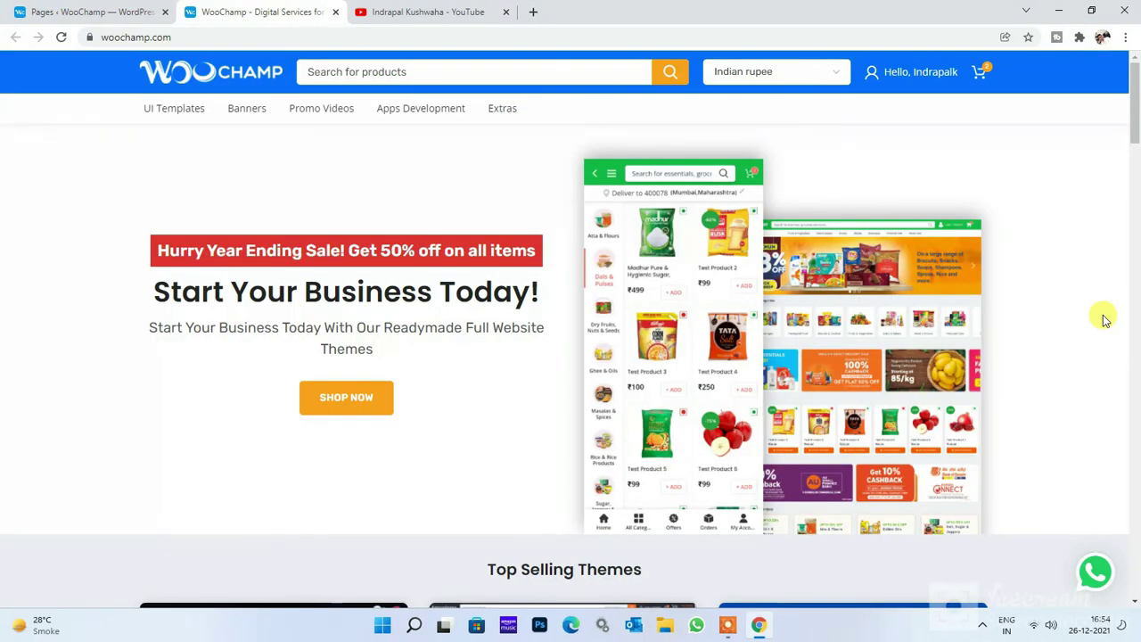
Step: Browse the Top Selling Themes on the WooChamp home page and switch to the YouTube channel's videos page
scroll(1108, 315, "down", 5)
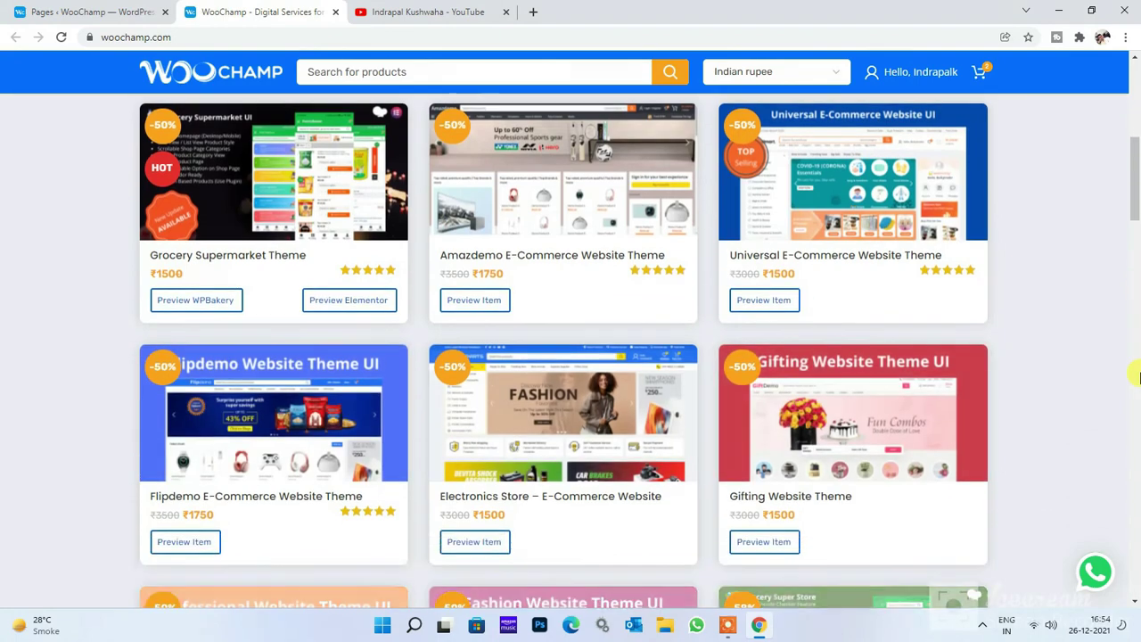
scroll(1139, 376, "up", 1)
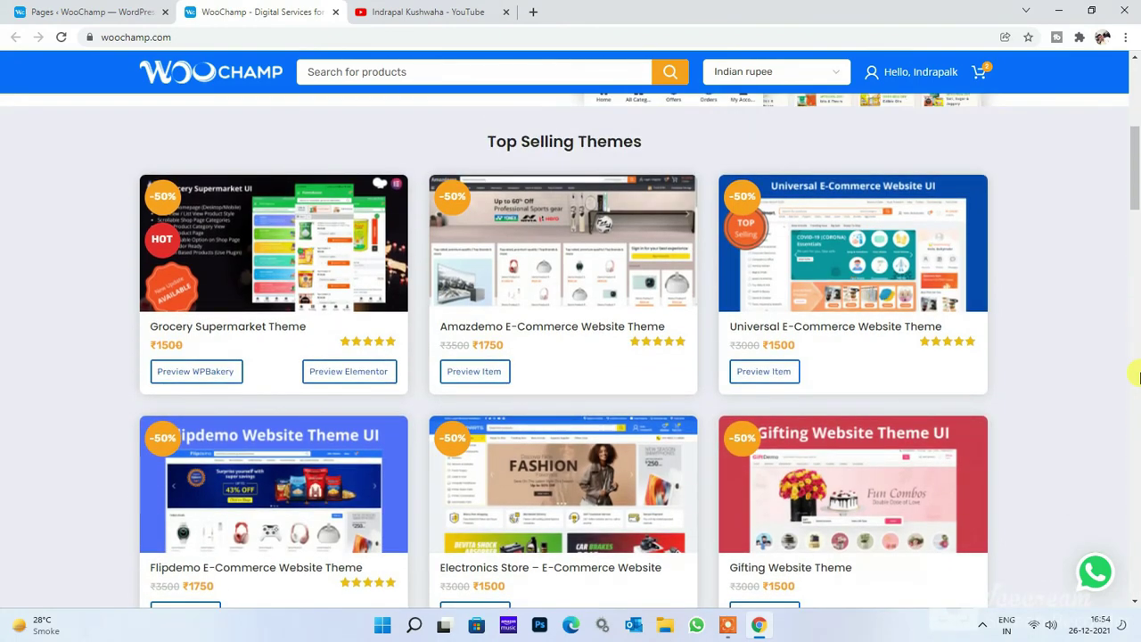
key("ctrl+Tab")
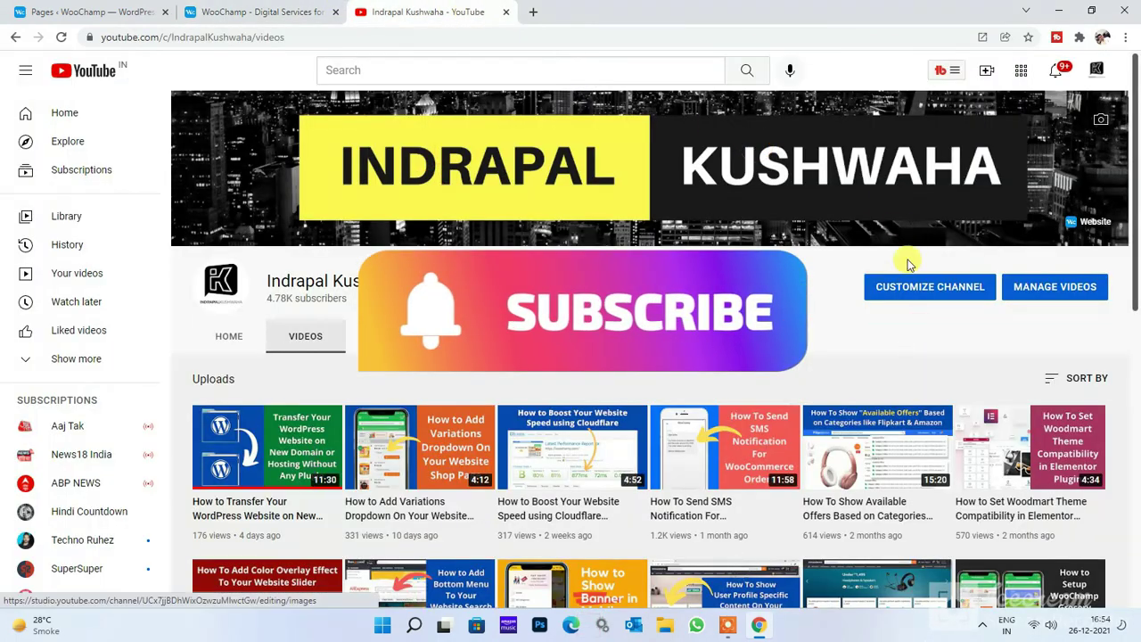